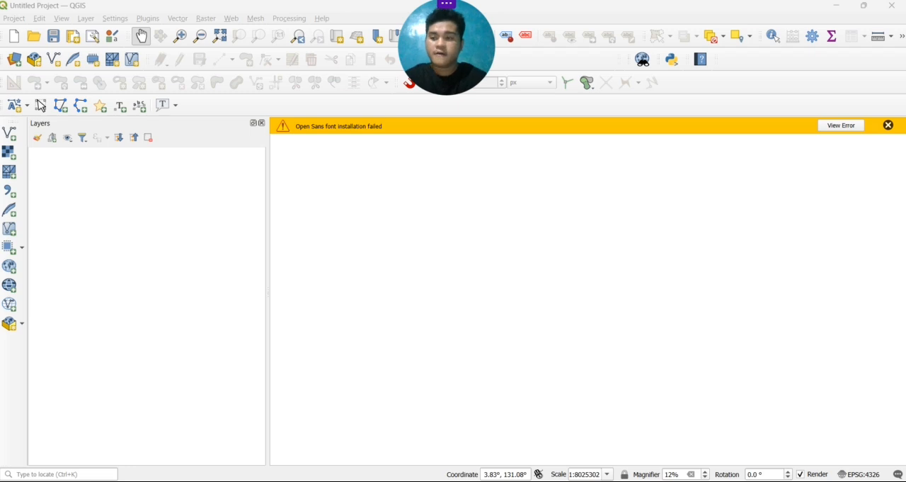
Begin adding a vector layer from file and browse to the GIS folder in Downloads for its dataset
left_click(87, 21)
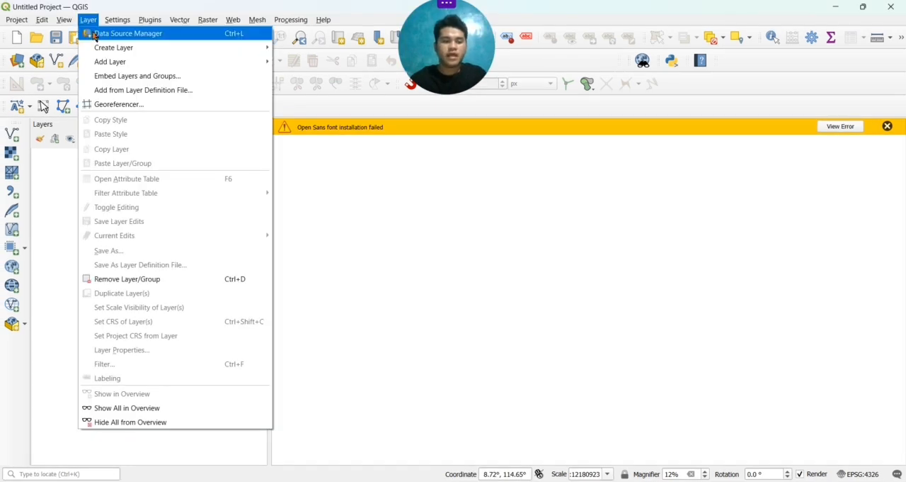
mouse_move(107, 66)
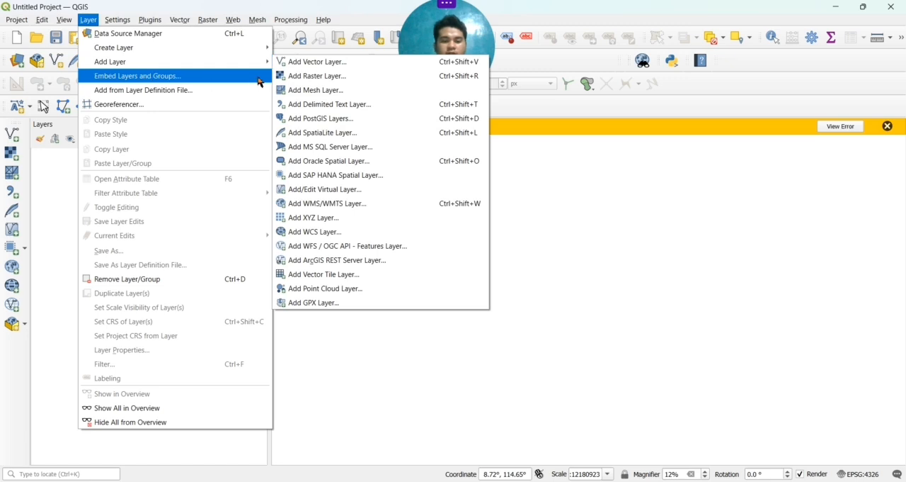
left_click(312, 63)
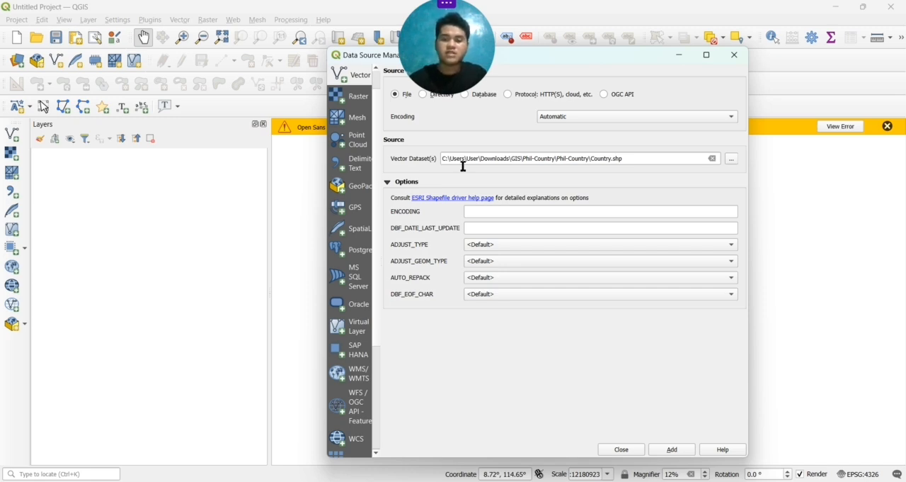
left_click(732, 163)
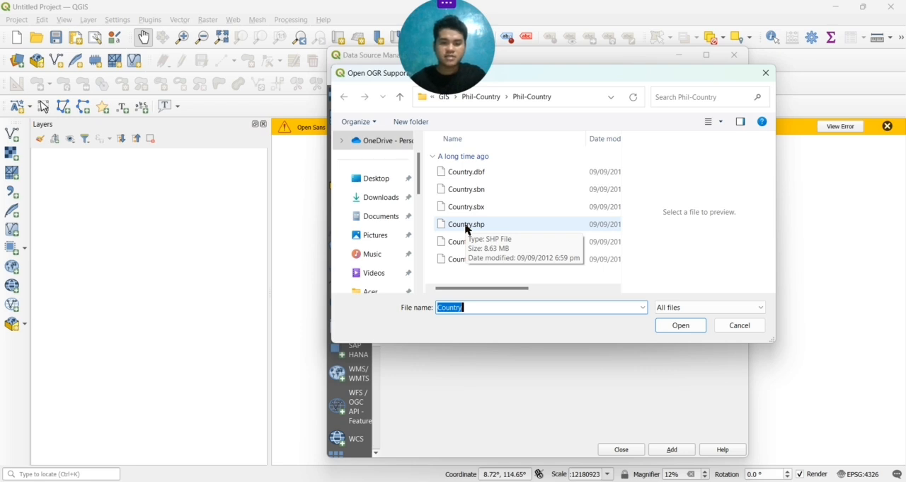
scroll(373, 255, "down", 1)
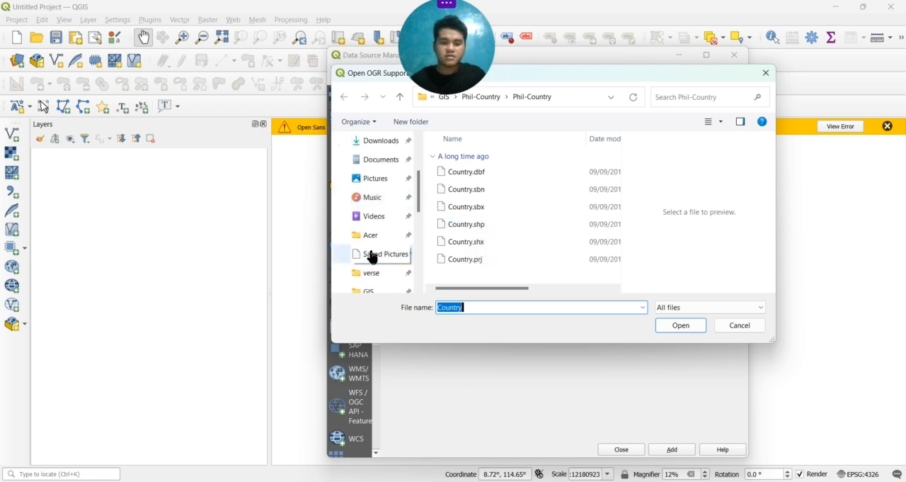
scroll(373, 287, "down", 3)
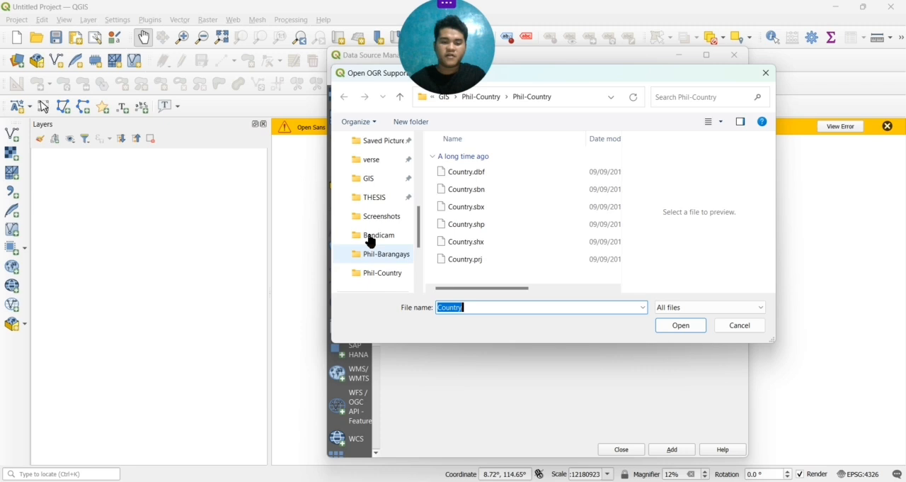
left_click(375, 182)
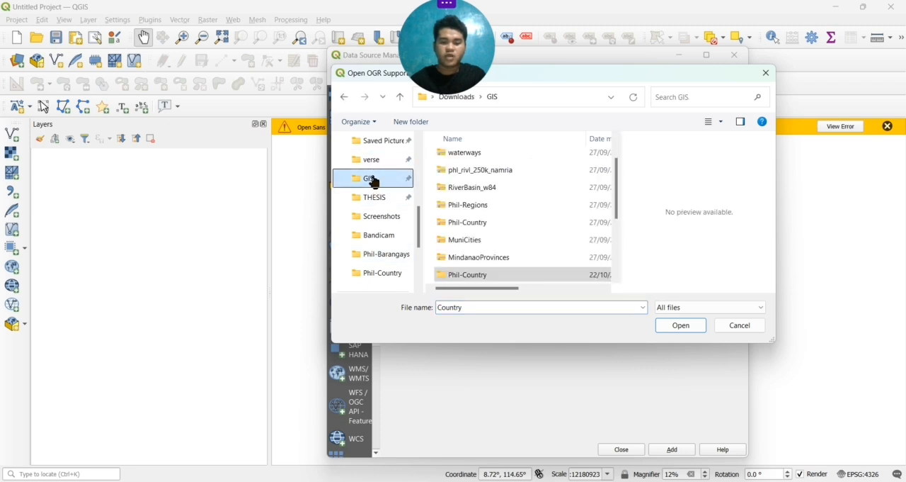
Choose Country.shp from the nested Phil-Country folders and add it to the project as a vector layer
left_click(522, 277)
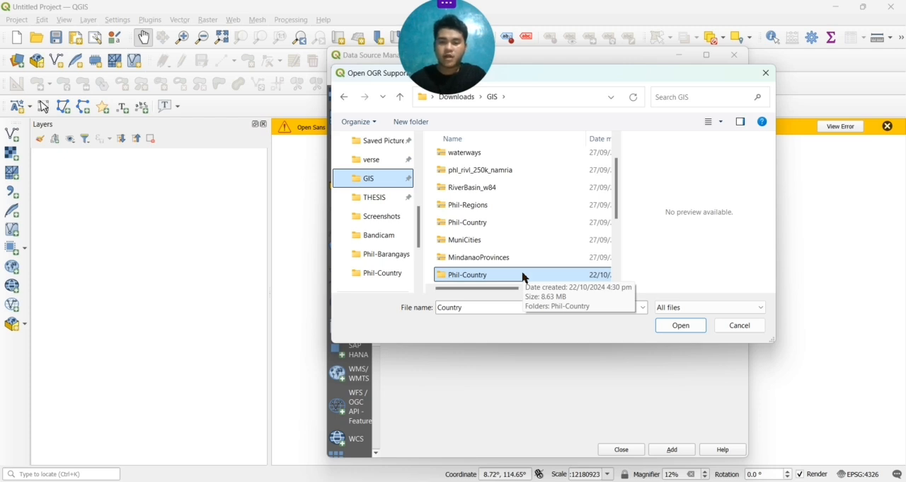
double_click(524, 274)
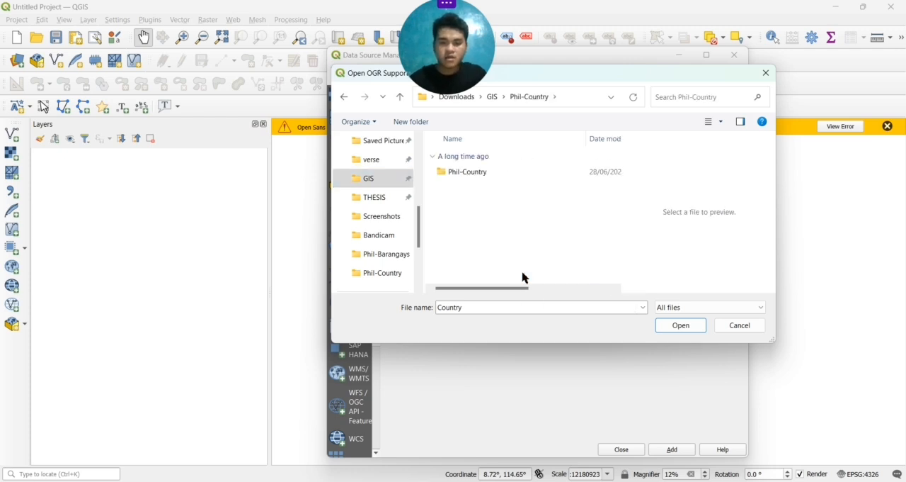
double_click(499, 173)
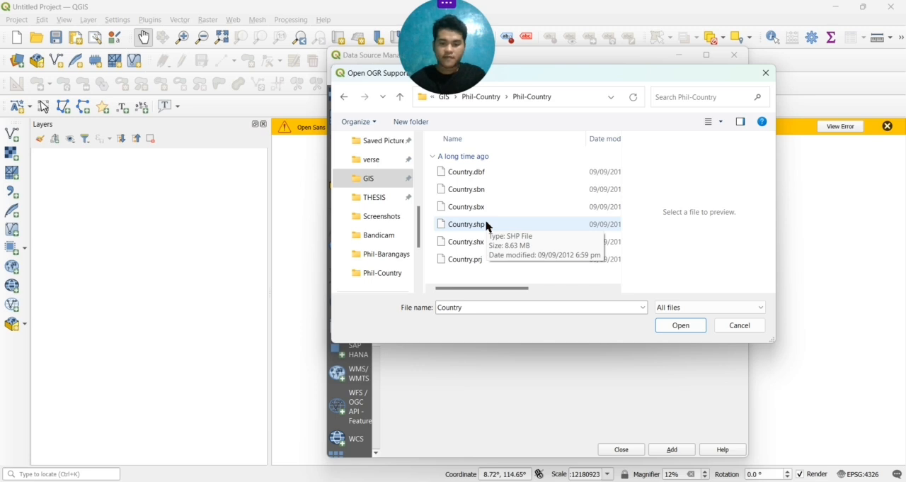
left_click(486, 225)
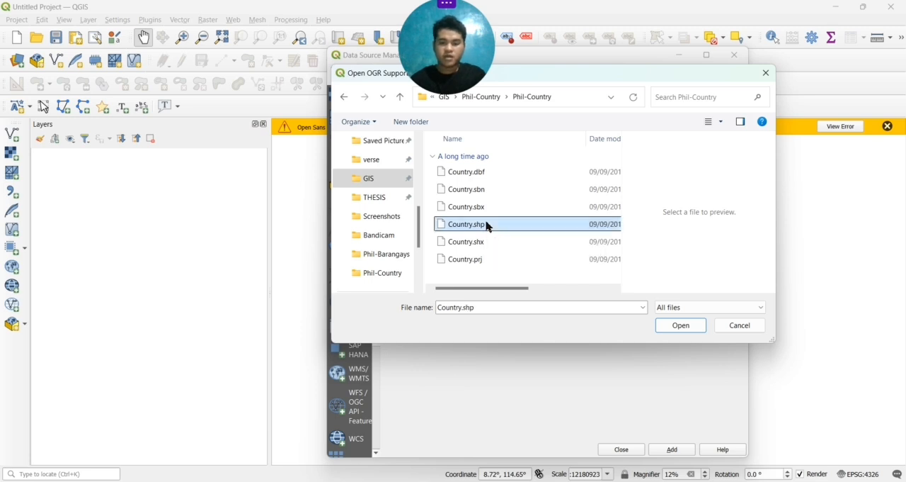
left_click(672, 327)
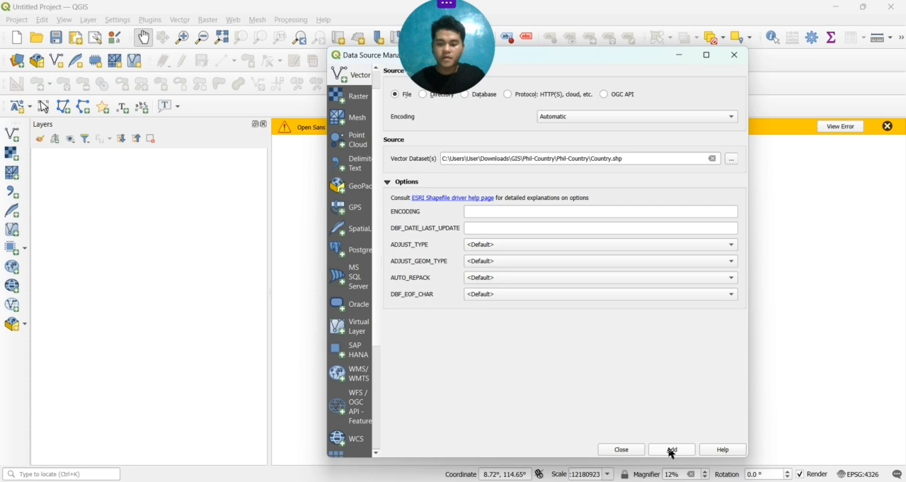
left_click(672, 450)
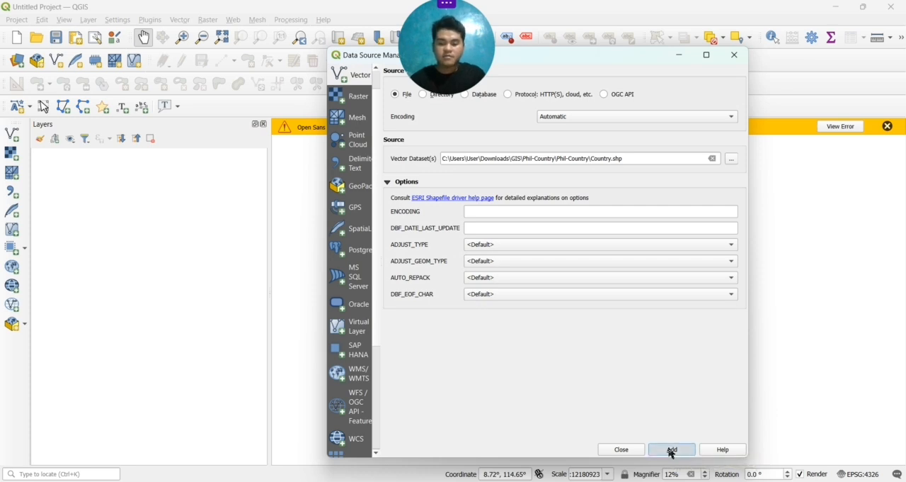
left_click(628, 448)
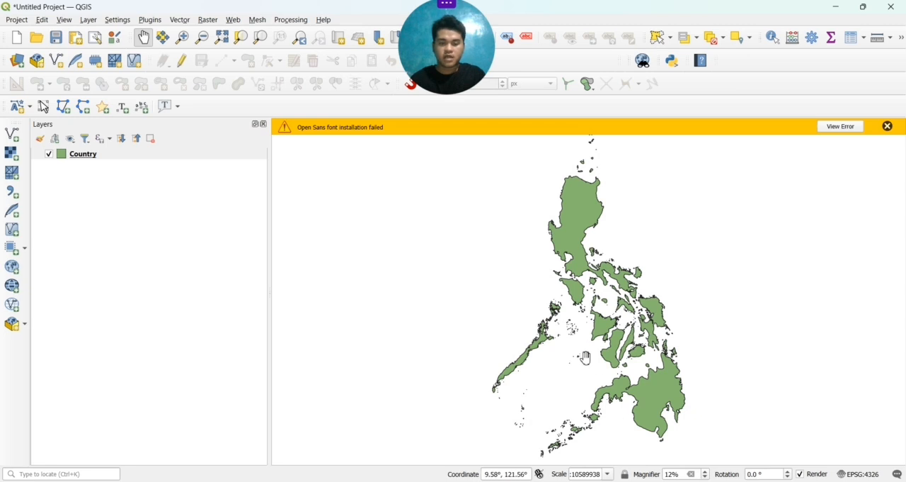
Create a new print layout titled TUBAJON
left_click(18, 20)
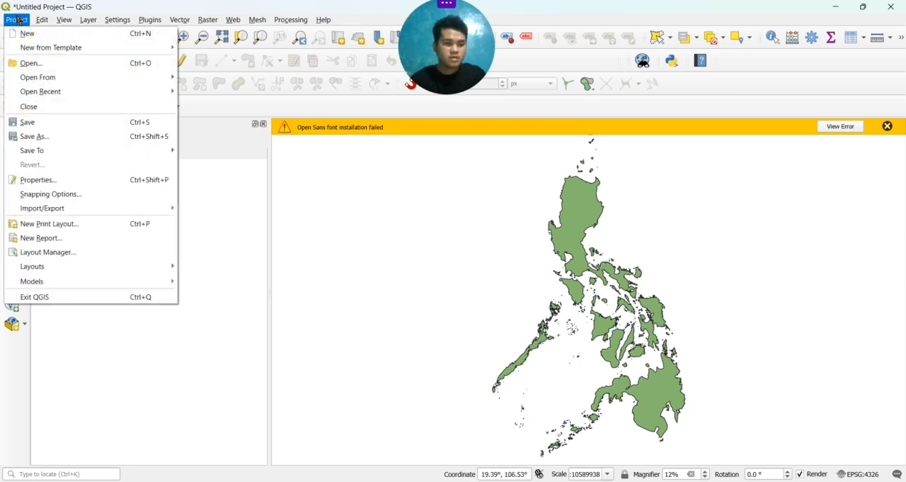
left_click(52, 224)
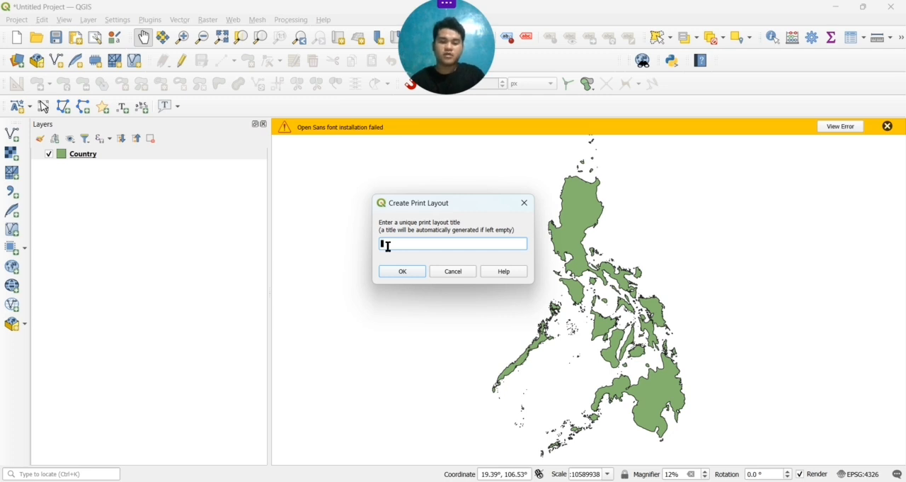
type("TCBA")
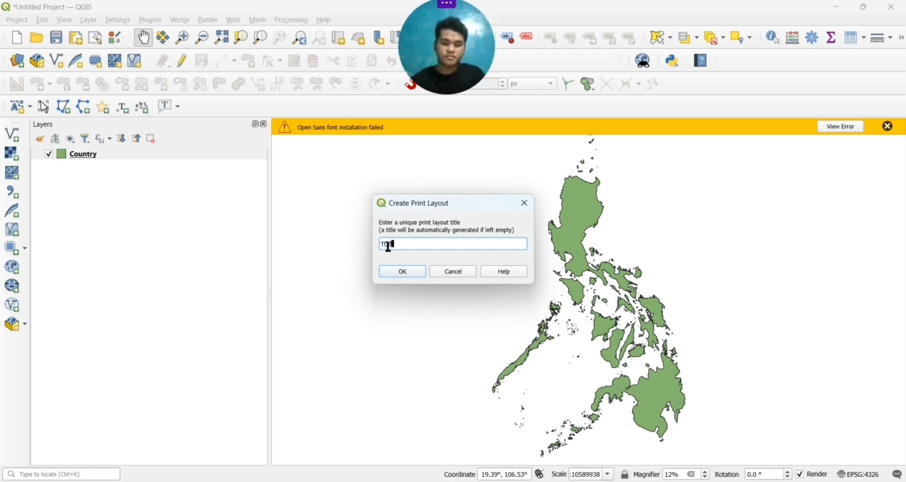
type("JON")
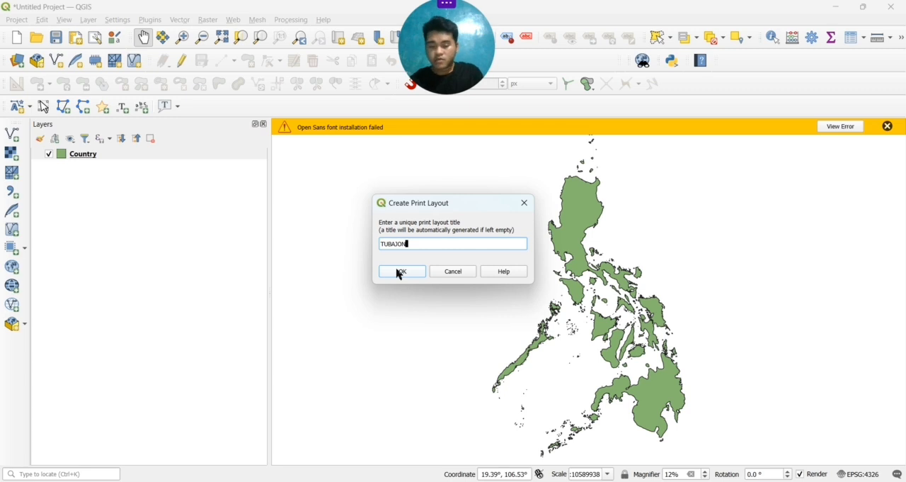
left_click(400, 271)
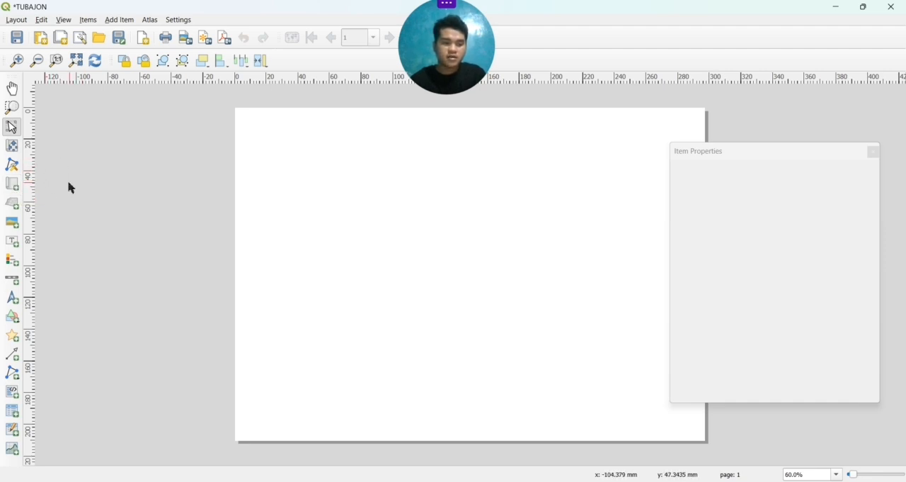
Add a map frame about 115 mm wide and 200 mm tall on the left part of the page
left_click(15, 191)
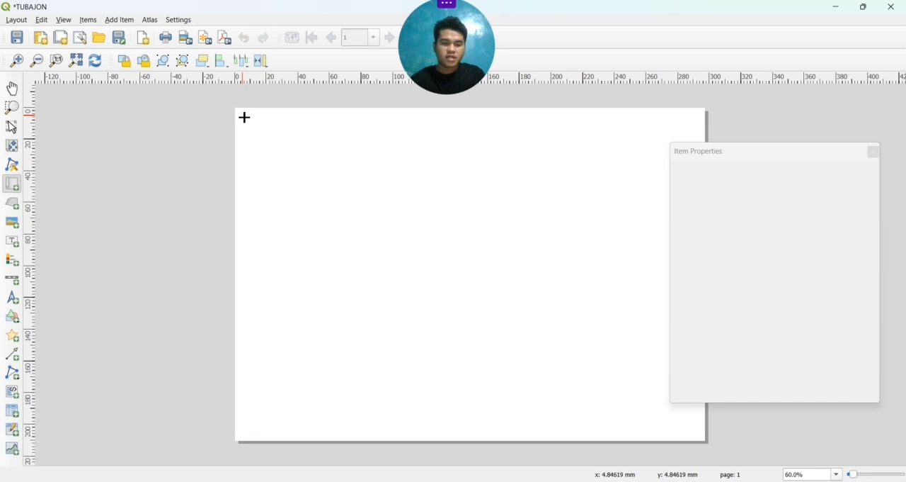
left_click_drag(245, 117, 332, 401)
key("ctrl+z")
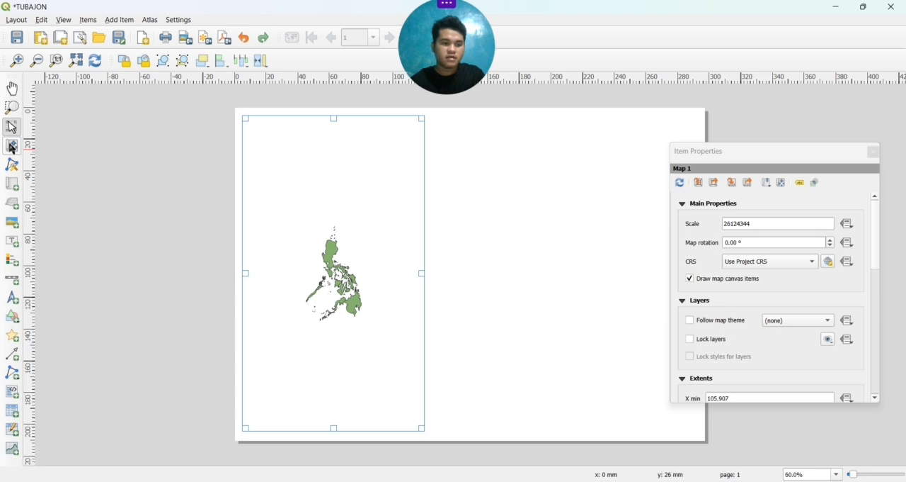
Enlarge the map content inside its frame to a scale of about 13528772 with Move Item Content
left_click(11, 147)
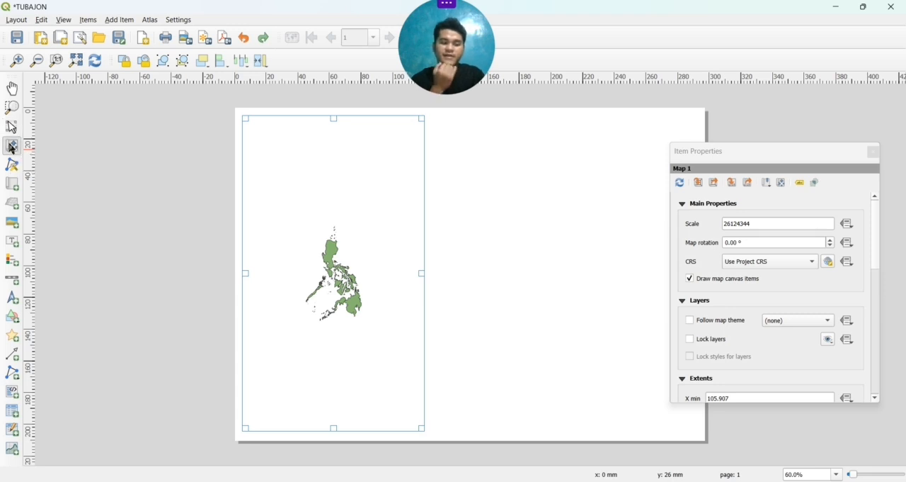
left_click(294, 237)
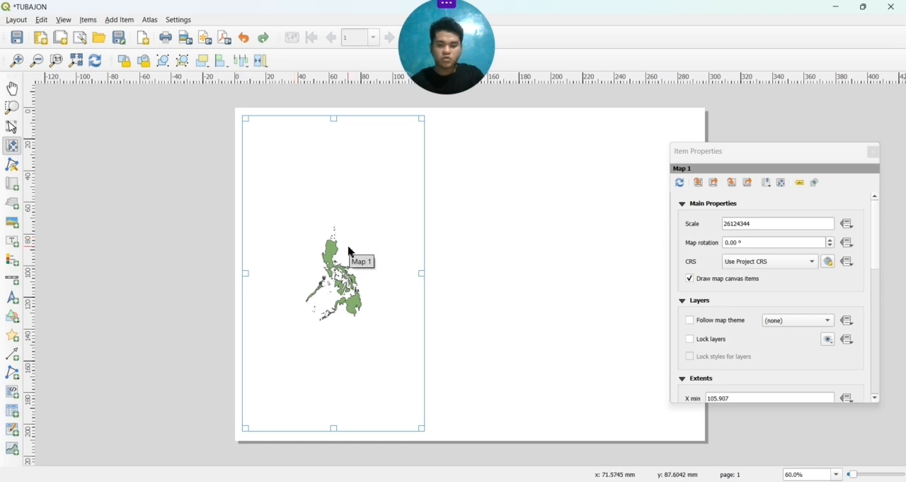
scroll(342, 208, "up", 1)
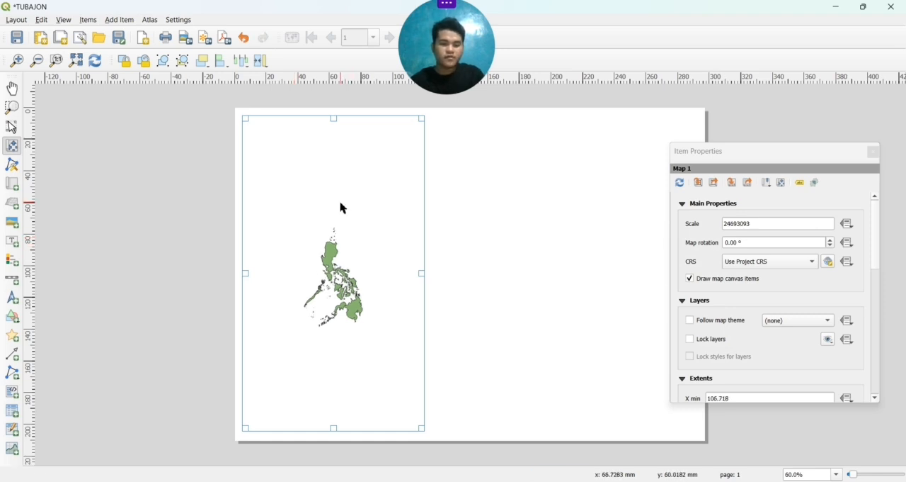
scroll(340, 208, "up", 5)
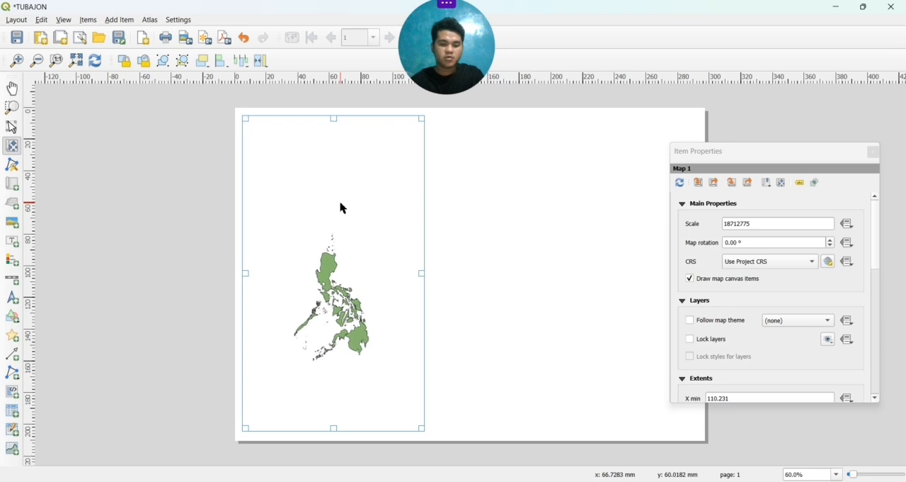
scroll(341, 208, "up", 2)
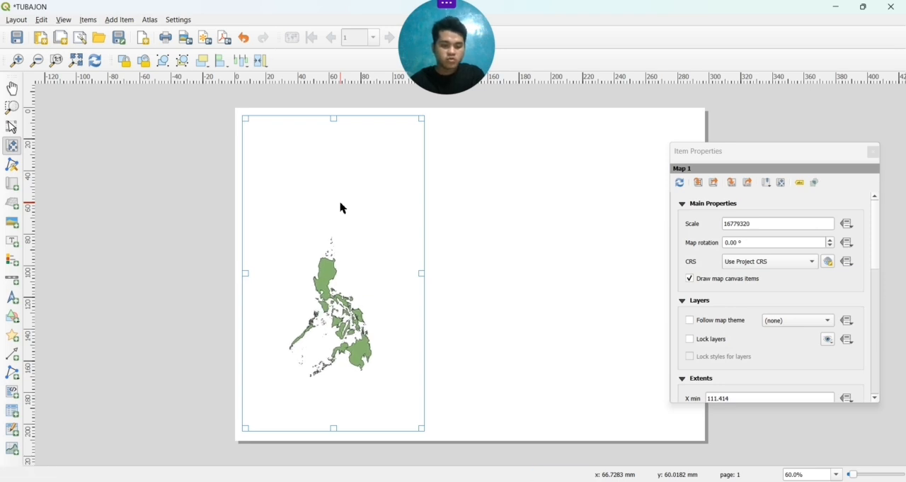
scroll(340, 207, "up", 3)
scroll(341, 208, "up", 1)
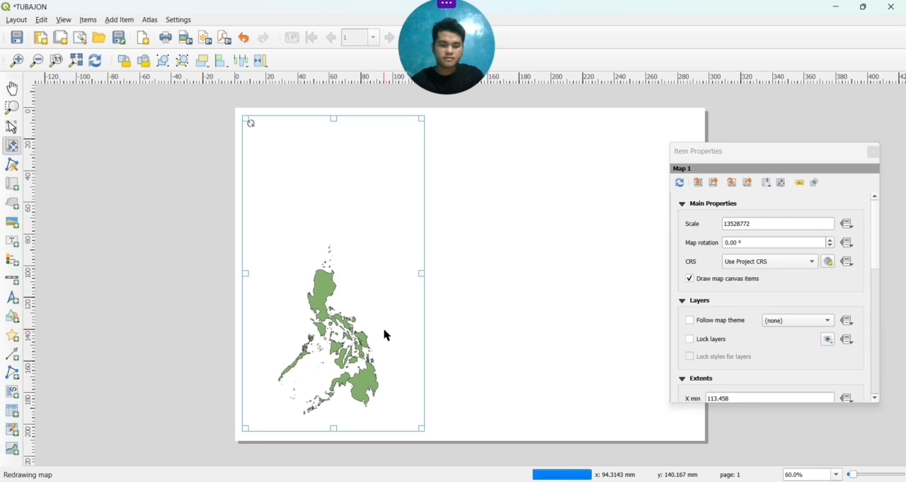
Reposition the map content in the lower left of its frame at a scale of about 11356891, and close its properties
left_click_drag(385, 333, 377, 317)
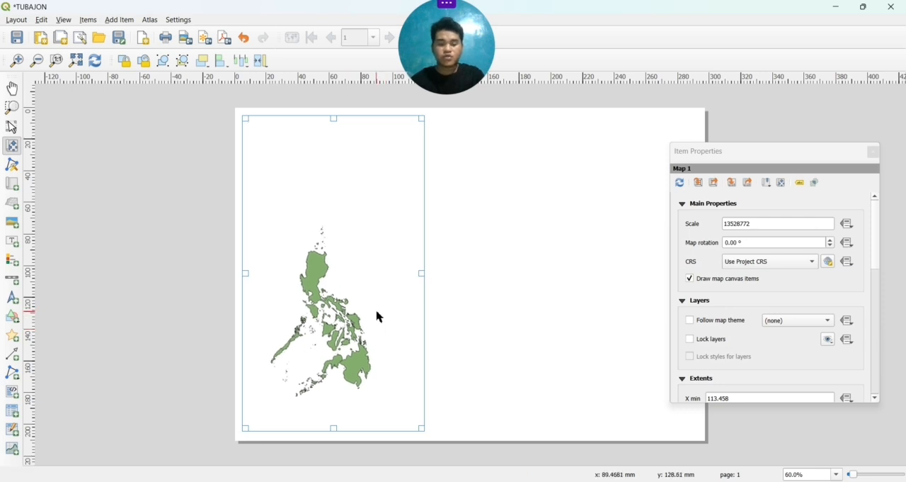
scroll(378, 317, "up", 1)
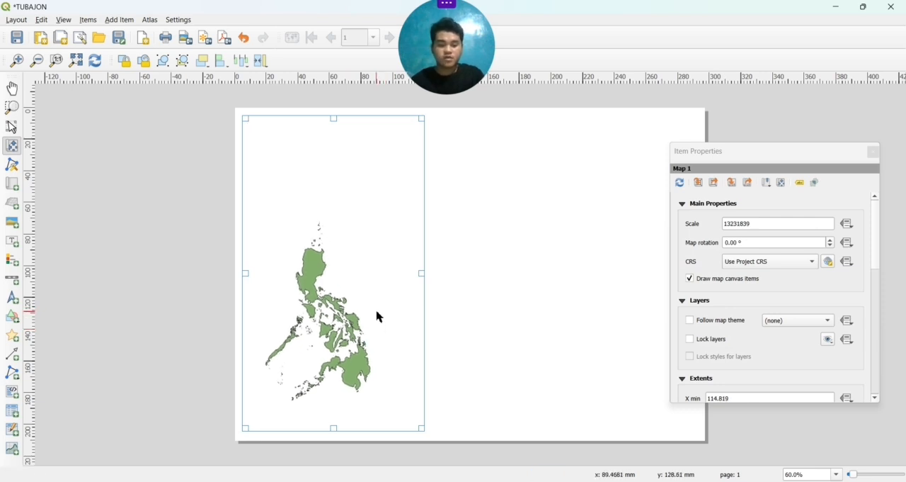
scroll(377, 316, "up", 1)
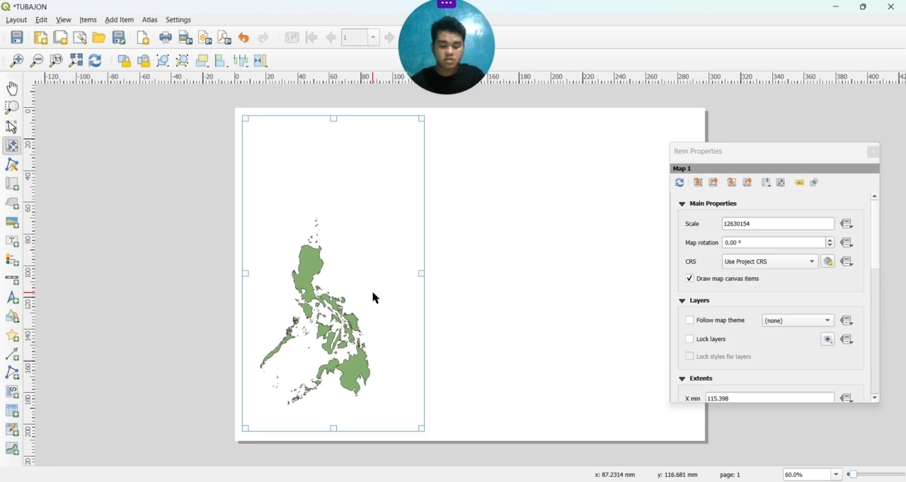
scroll(376, 297, "up", 1)
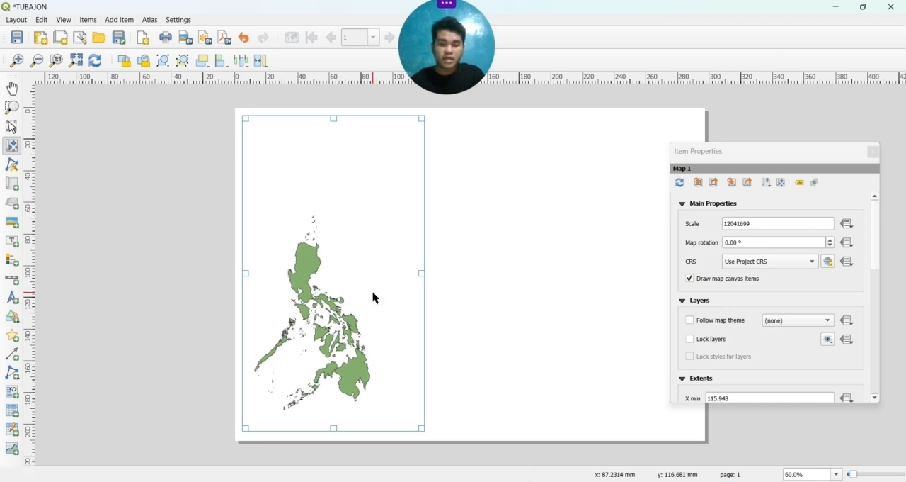
scroll(339, 326, "up", 1)
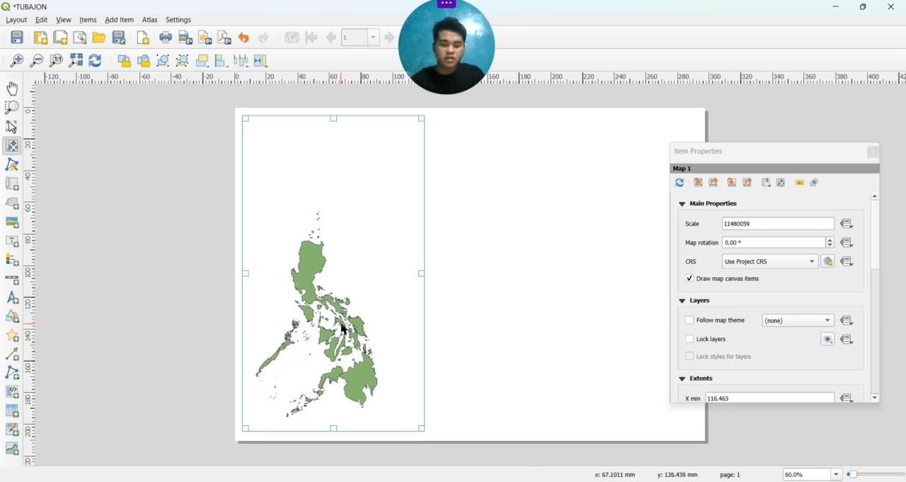
left_click_drag(342, 328, 338, 339)
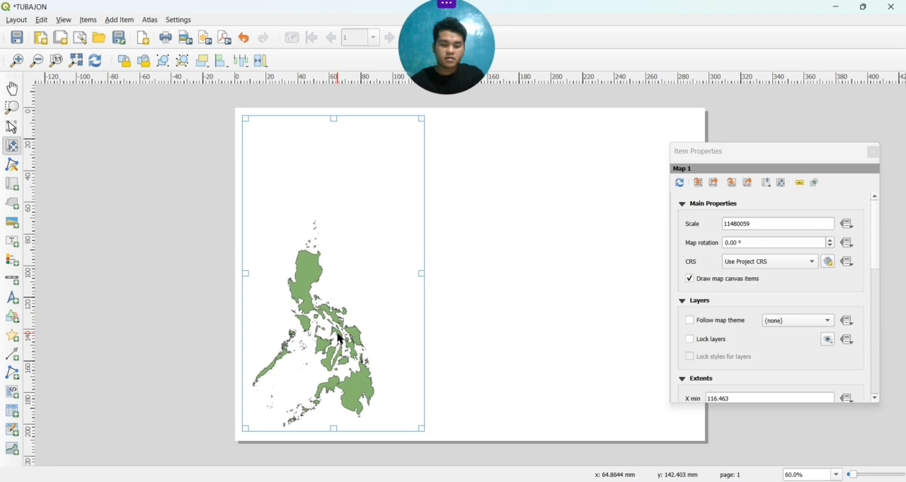
scroll(338, 338, "up", 1)
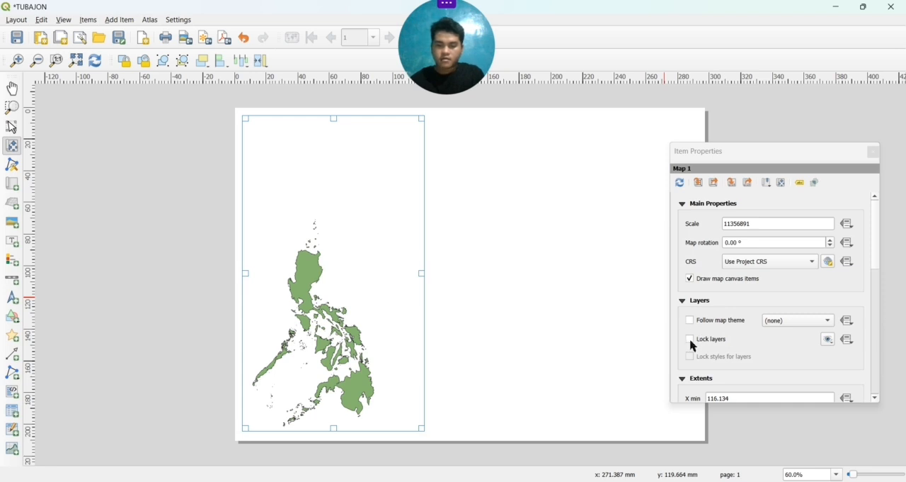
left_click(874, 152)
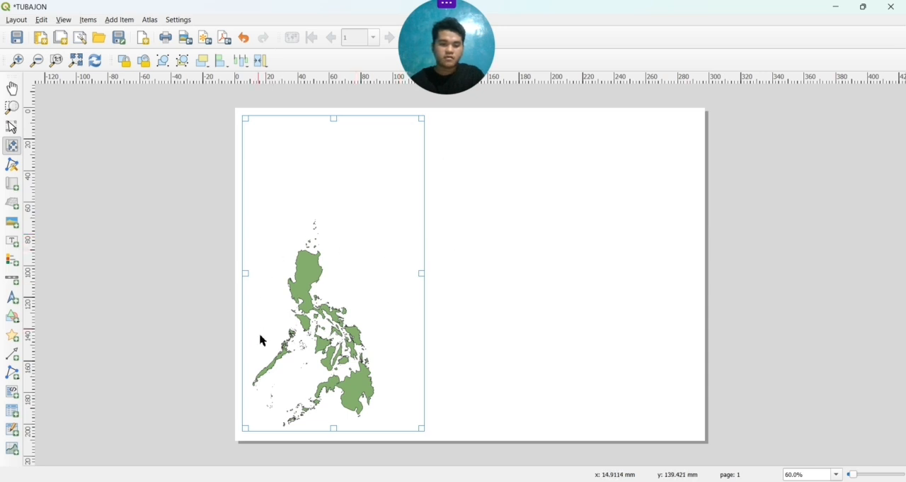
Lock the layers and the layer styles of the country map item in its item properties
right_click(368, 269)
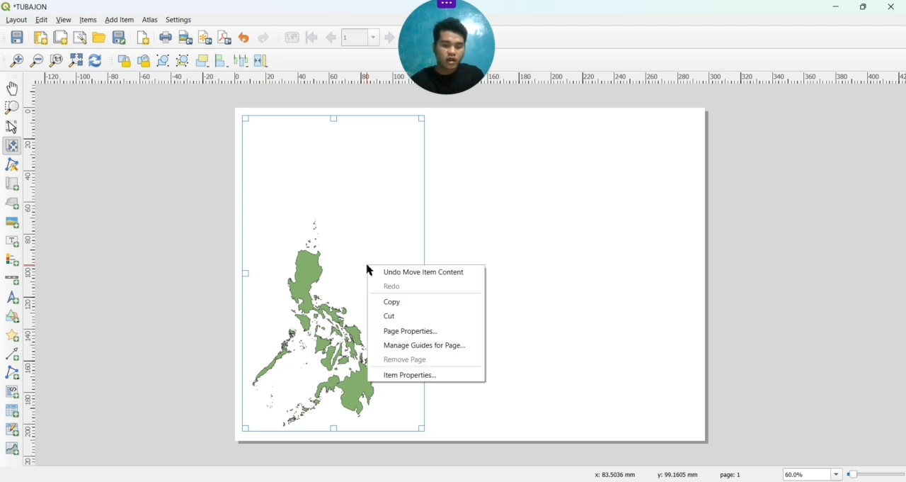
left_click(378, 380)
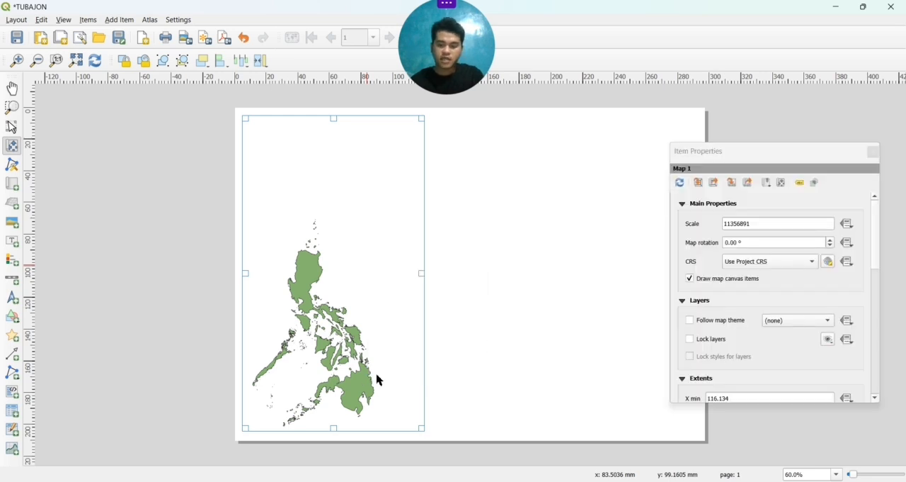
left_click(691, 339)
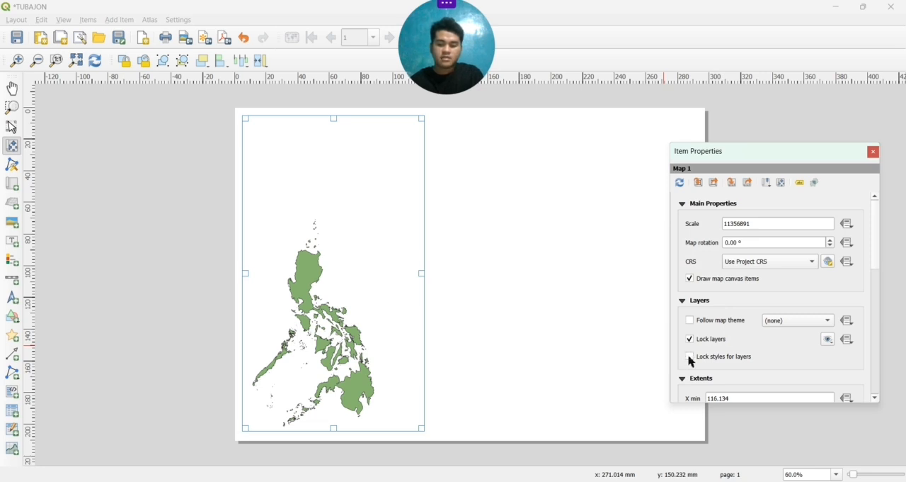
left_click(691, 357)
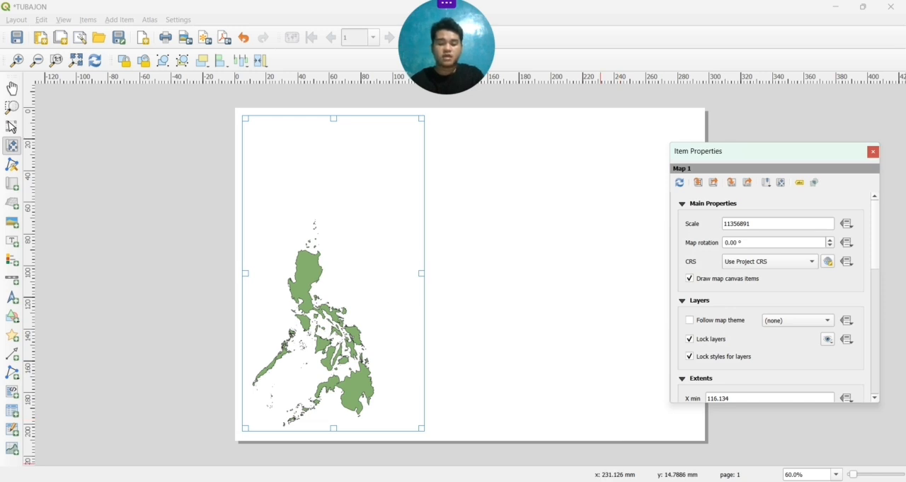
Switch to the main project window, start adding a vector layer, and browse to the GIS folder for its dataset
mouse_move(582, 480)
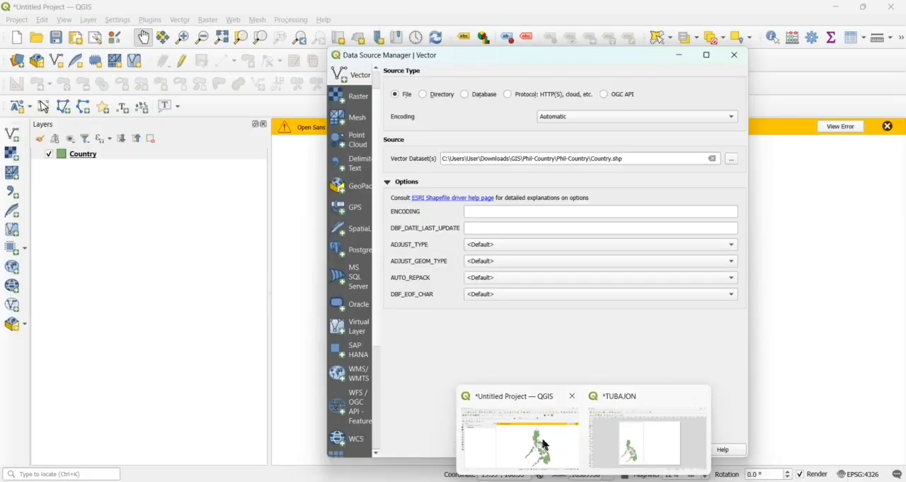
left_click(545, 444)
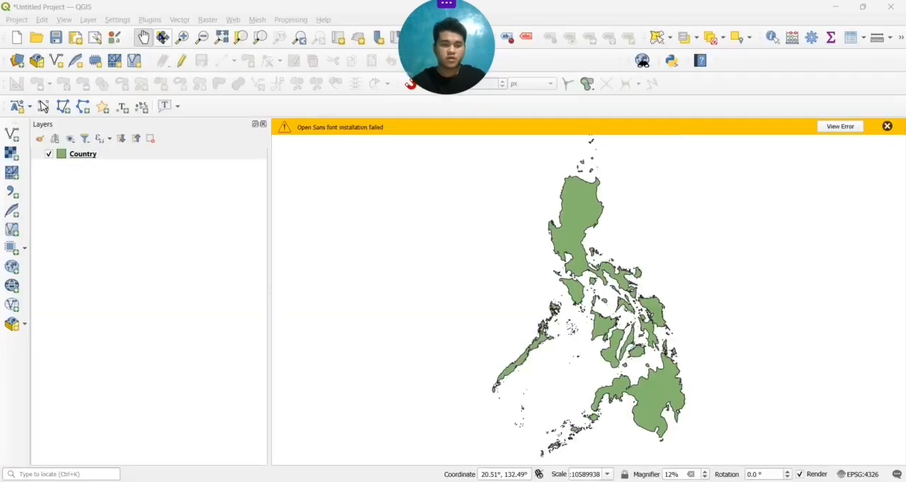
left_click(89, 21)
mouse_move(107, 63)
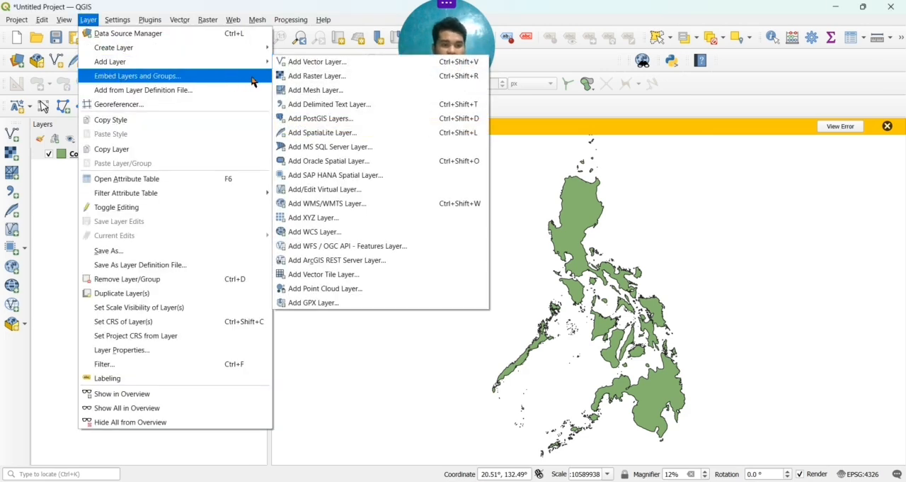
left_click(280, 64)
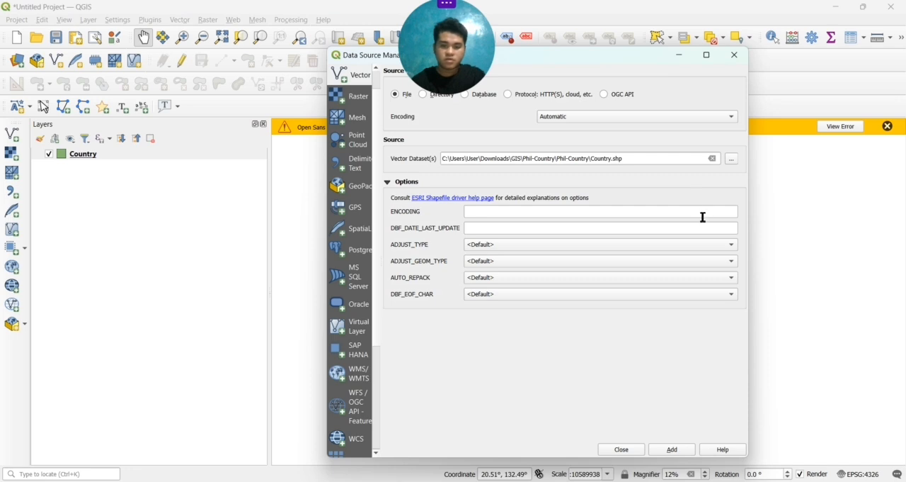
left_click(732, 159)
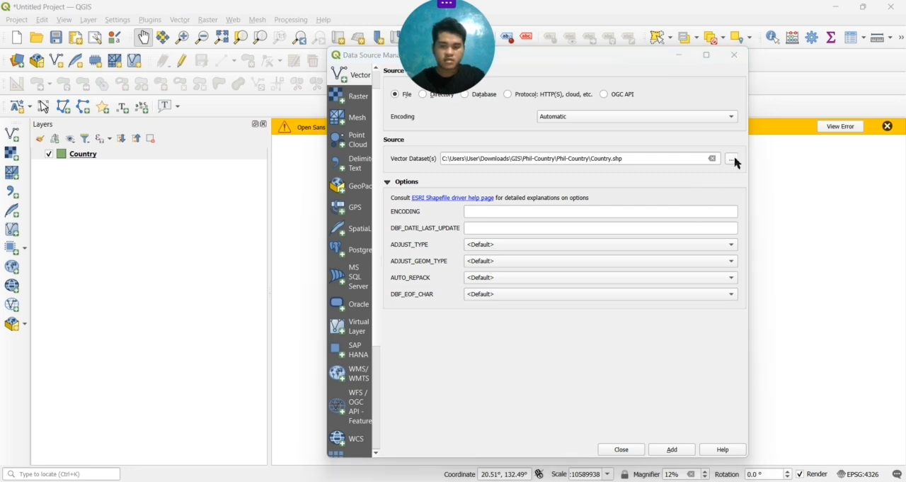
scroll(368, 244, "down", 3)
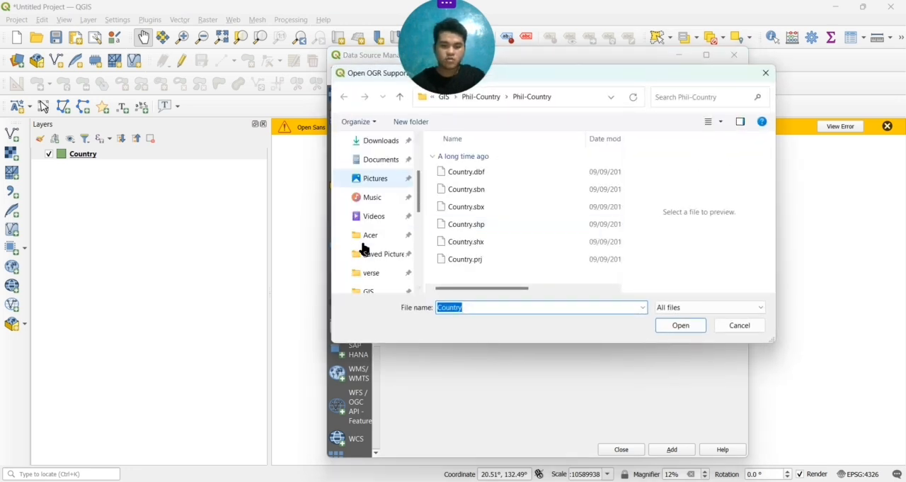
left_click(369, 241)
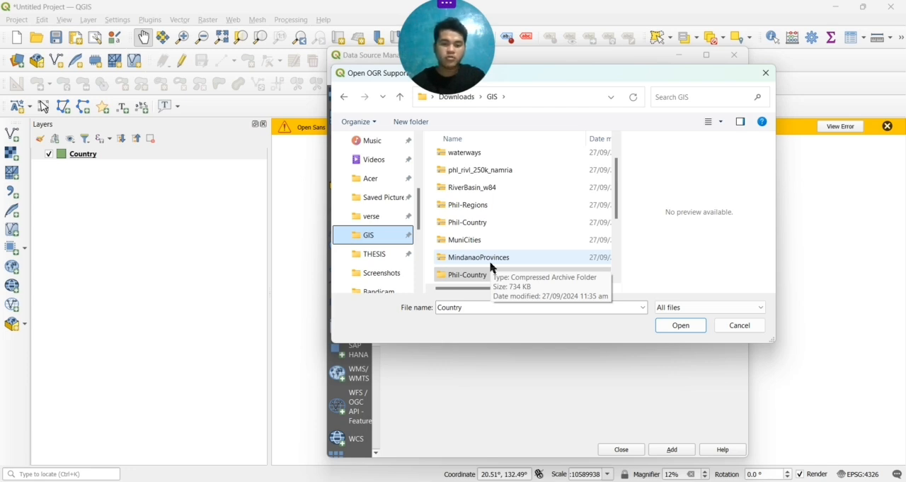
Add MuniCities.shp from the nested MuniCities folders as a vector layer and close the data source manager
scroll(518, 271, "down", 3)
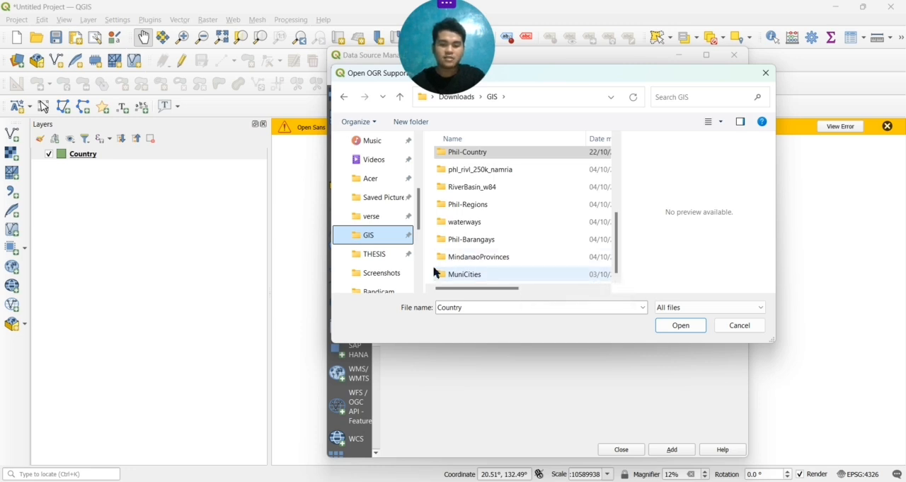
left_click(491, 281)
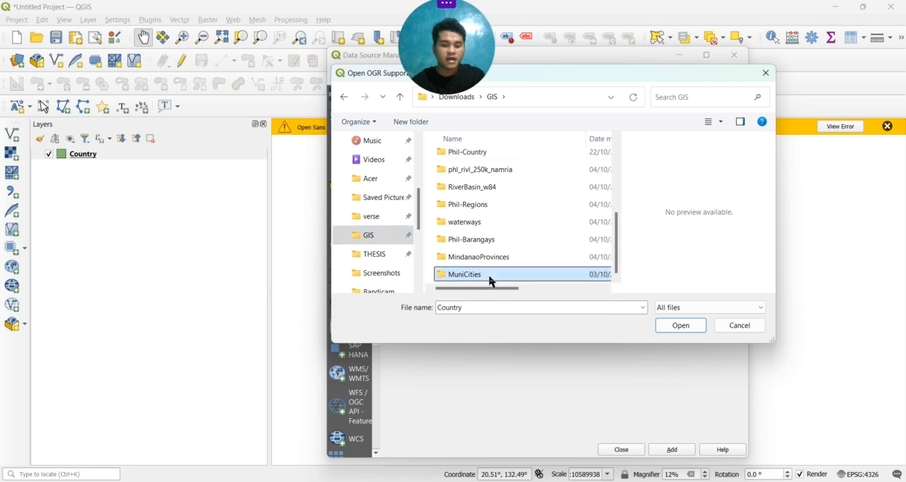
double_click(491, 281)
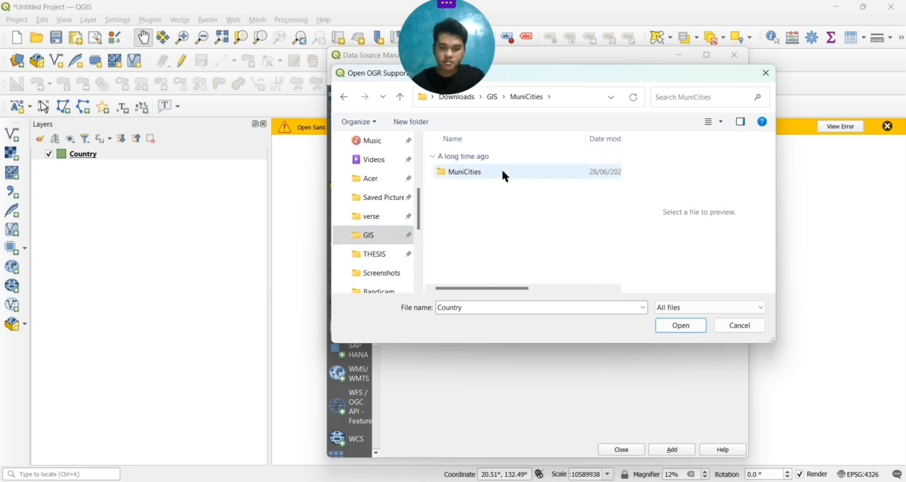
left_click(505, 173)
double_click(505, 174)
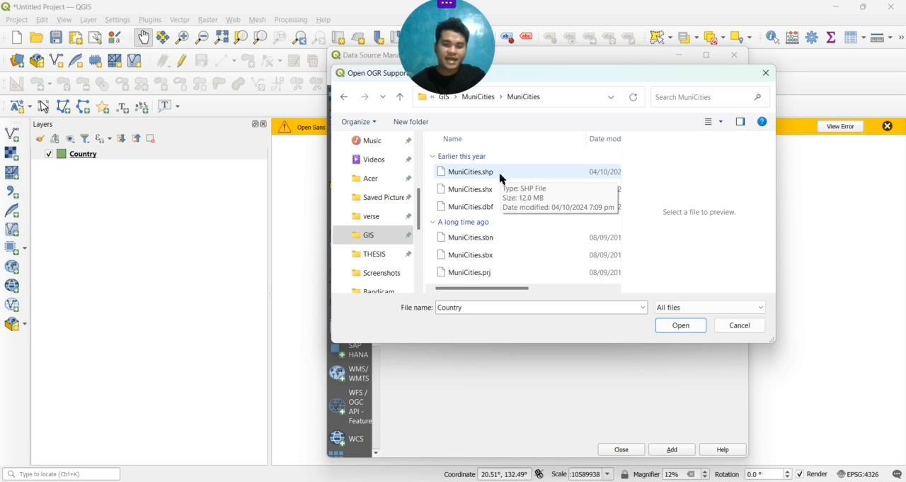
left_click(501, 177)
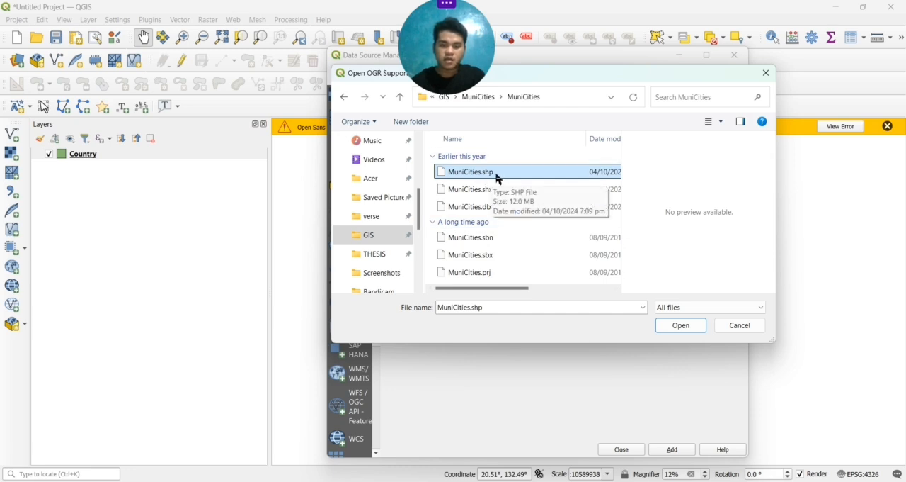
left_click(666, 327)
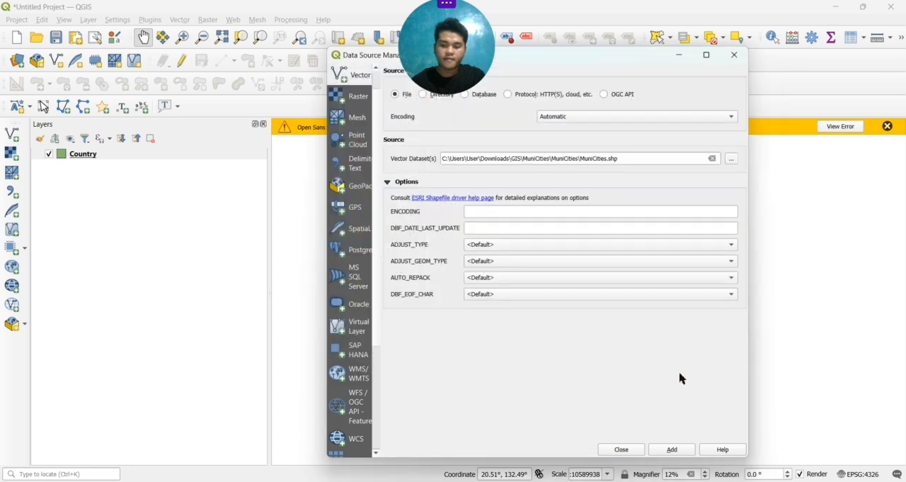
left_click(672, 451)
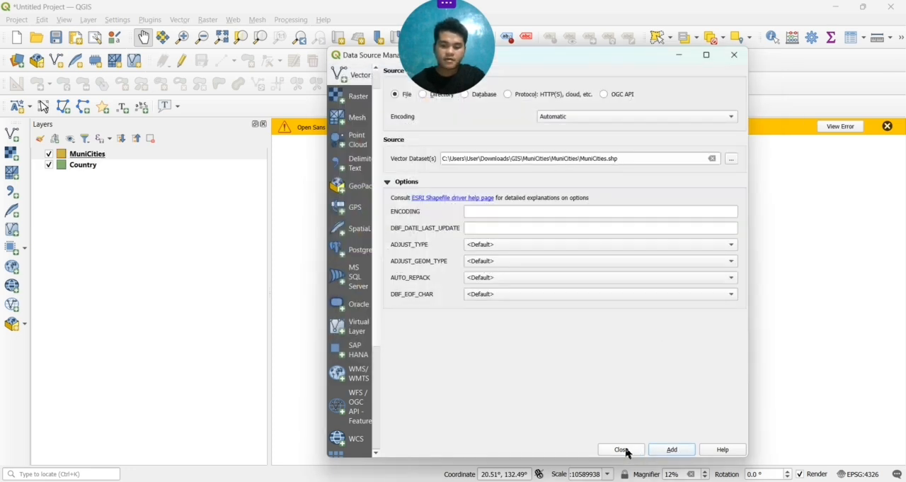
left_click(627, 448)
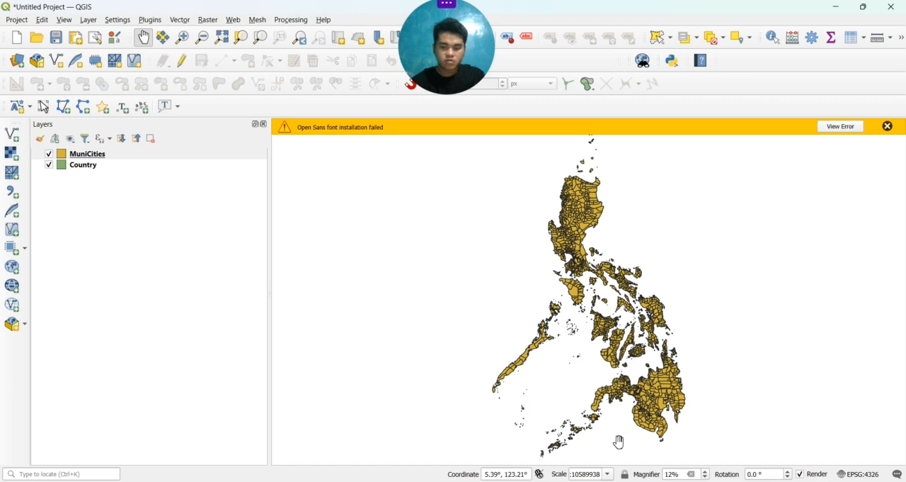
Open the filter query for the MuniCities layer and begin its expression with the NAME_2 field and an equals operator
scroll(630, 368, "up", 1)
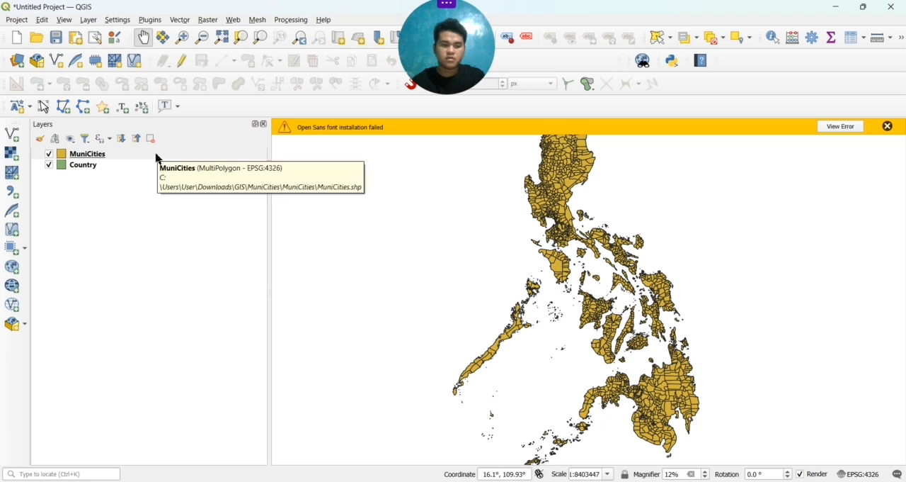
right_click(157, 158)
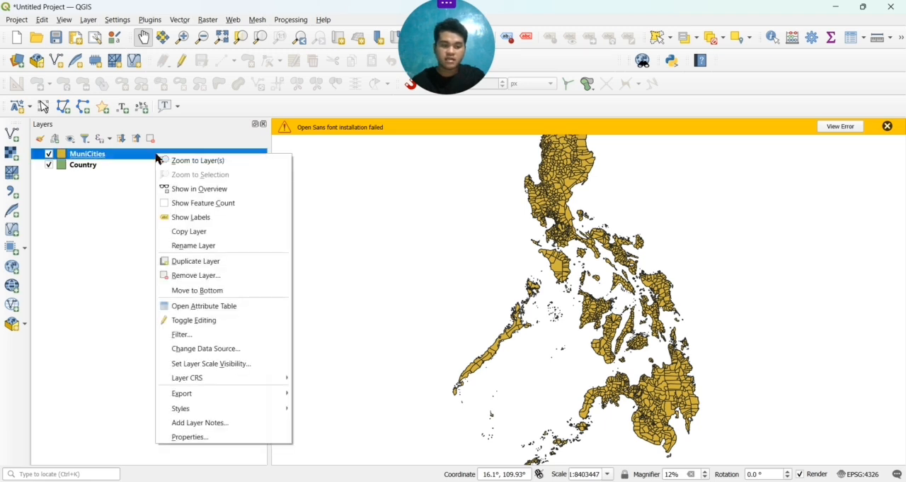
left_click(196, 338)
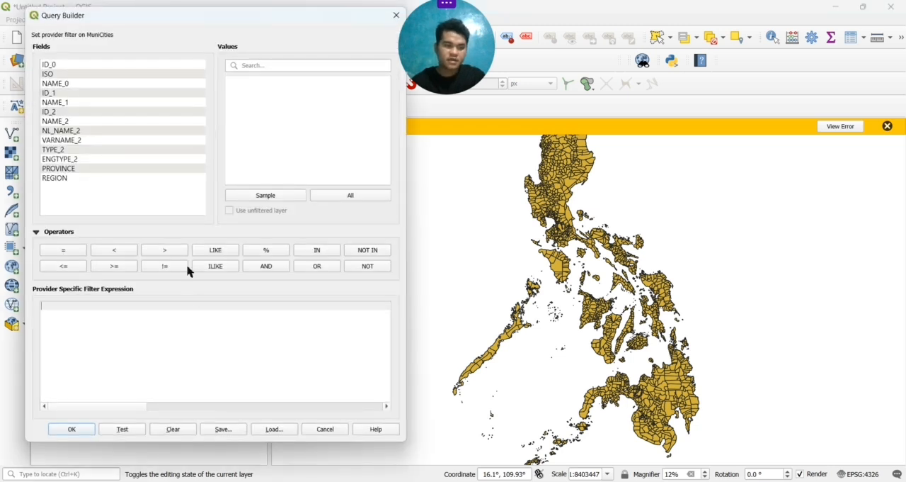
left_click(110, 122)
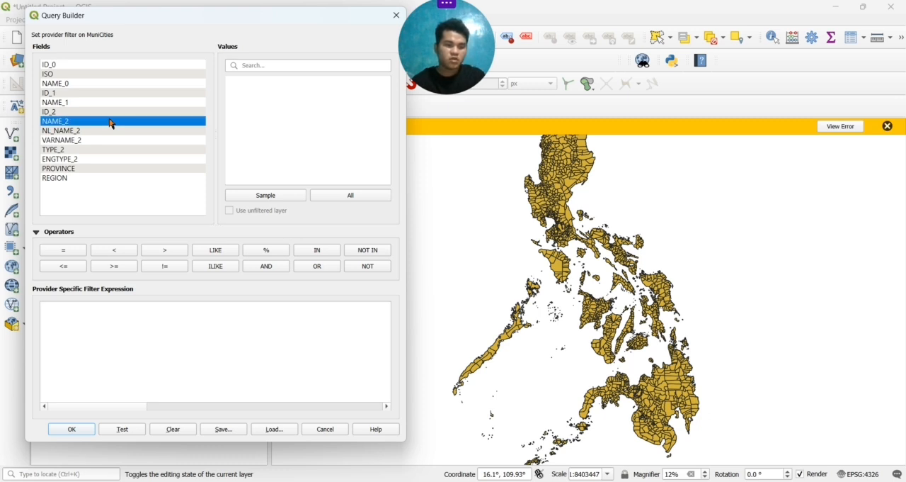
double_click(110, 122)
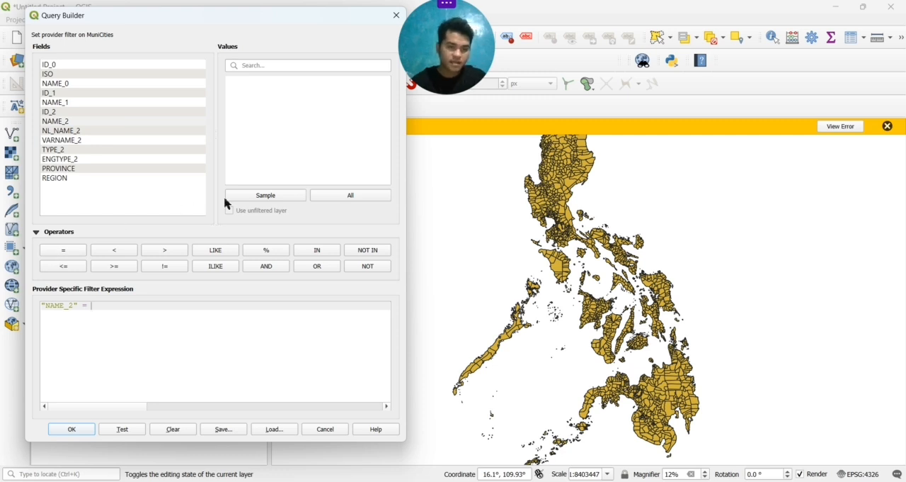
List all NAME_2 values, search them for LAGUI, and insert Laguindingan as the value in the filter expression
left_click(337, 202)
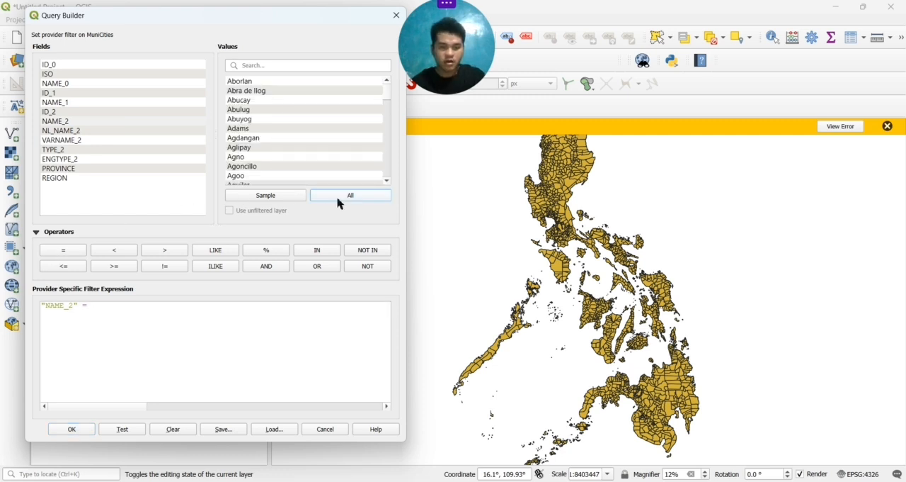
left_click(298, 70)
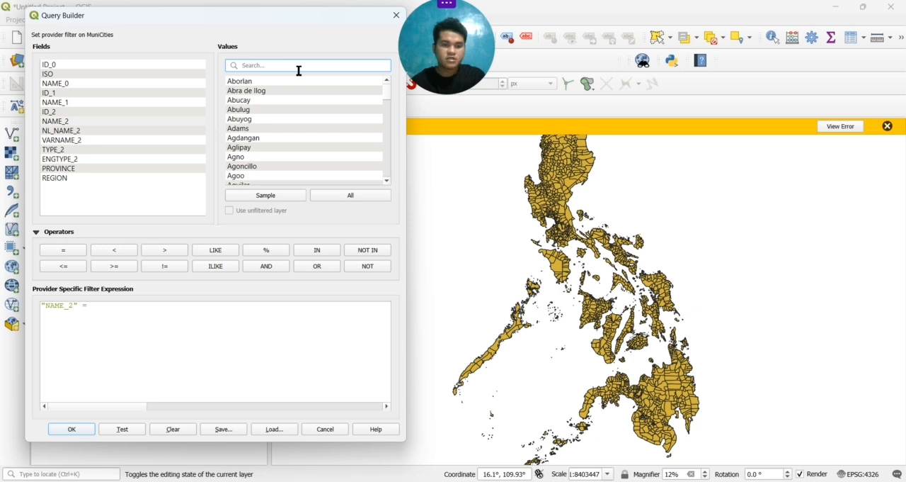
type("LAG")
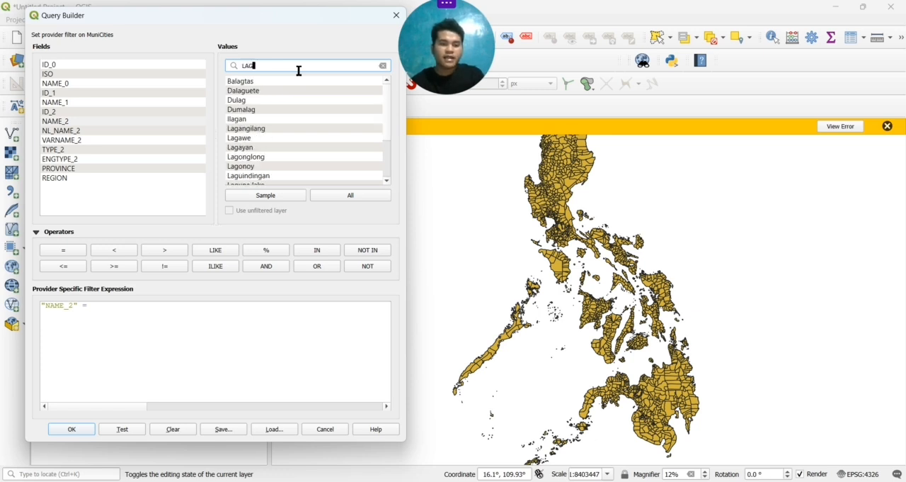
type("UI")
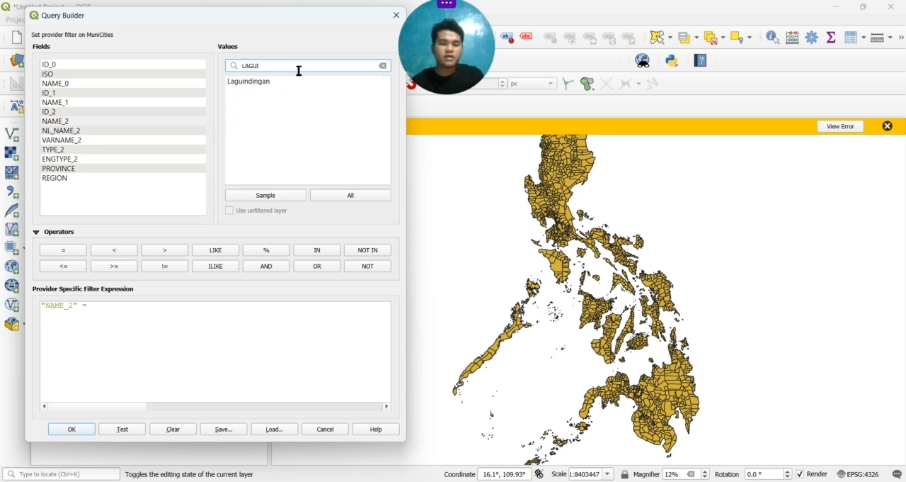
left_click(288, 88)
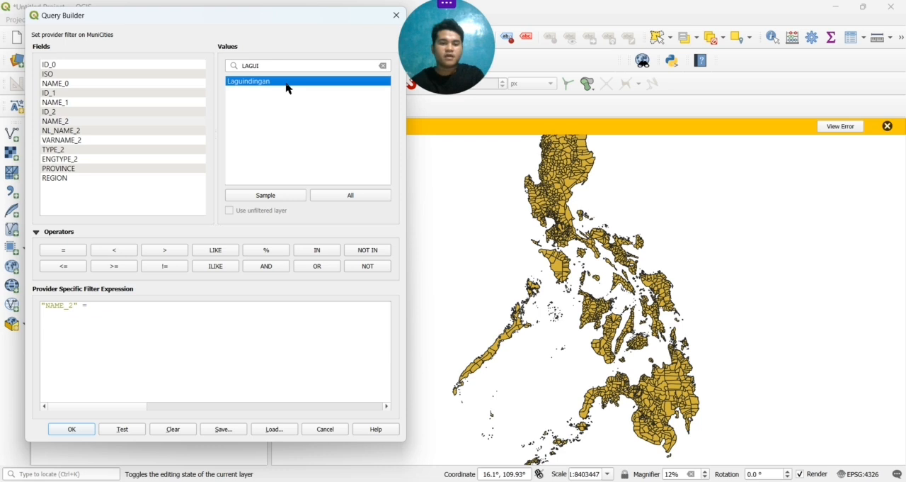
double_click(288, 88)
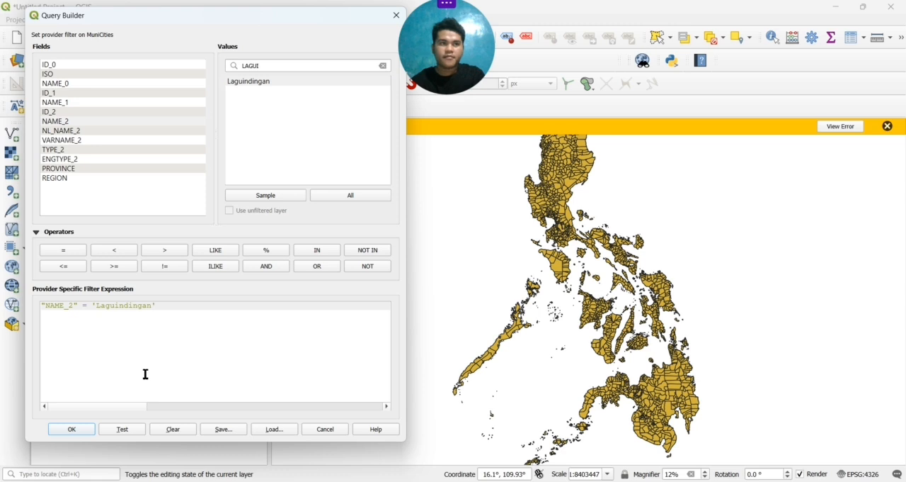
Test the Laguindingan filter expression and apply it to the MuniCities layer
left_click(113, 430)
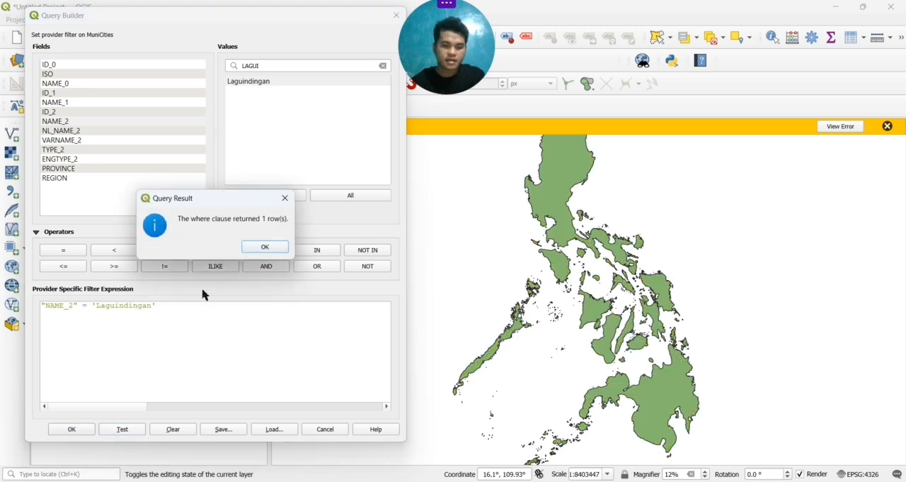
left_click(259, 247)
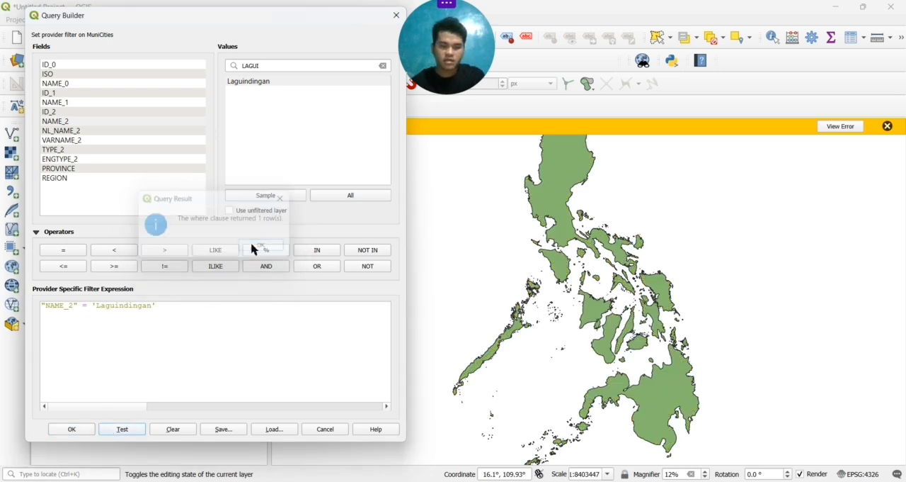
left_click(73, 429)
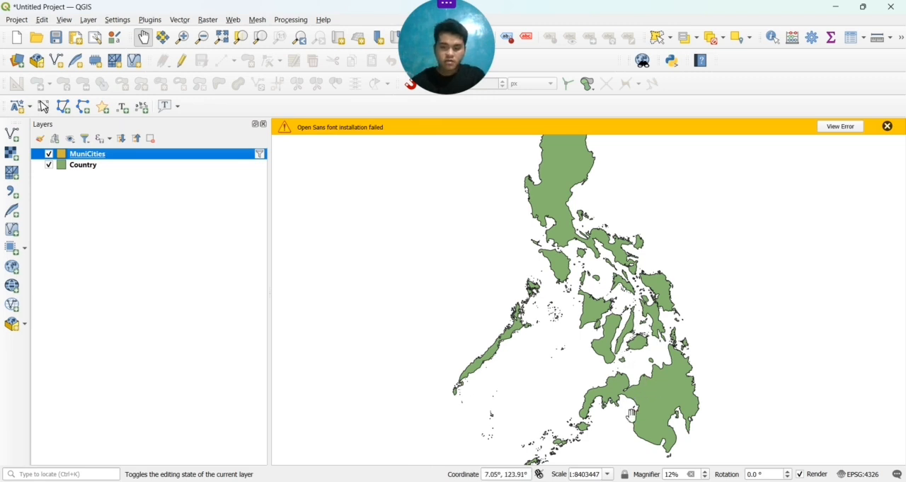
scroll(661, 386, "up", 1)
scroll(661, 386, "up", 4)
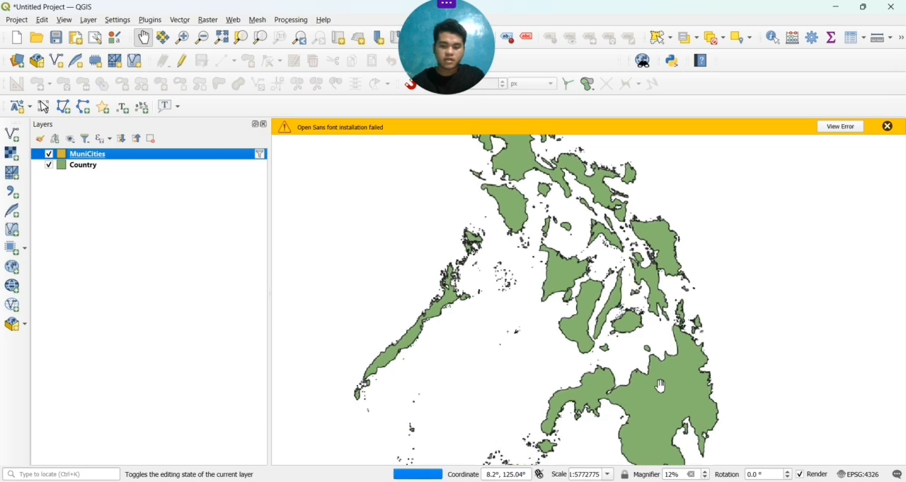
scroll(661, 386, "up", 3)
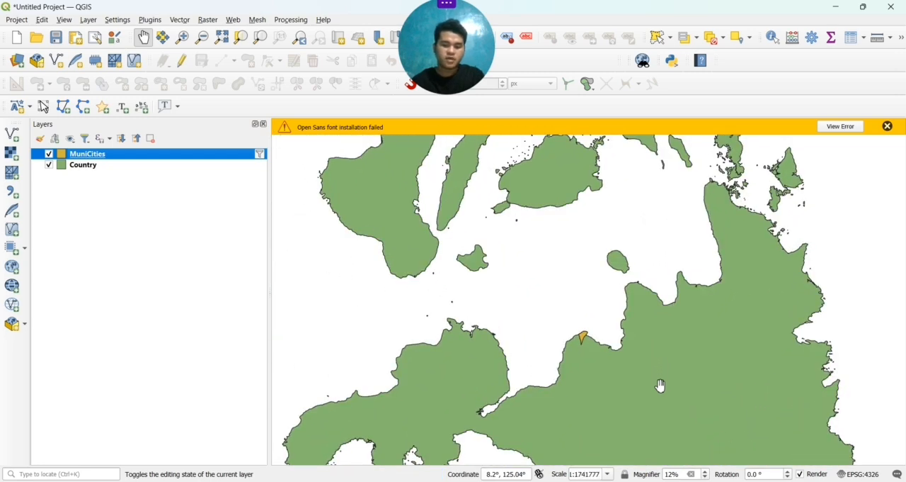
Switch to the TUBAJON layout and add a second map about 60 by 70 mm in the upper-right part of the country map
scroll(661, 386, "up", 2)
scroll(639, 343, "up", 3)
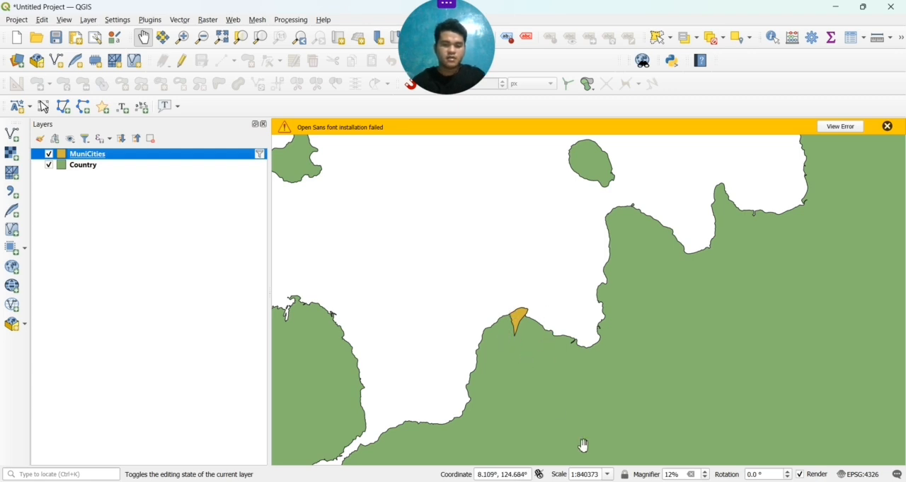
mouse_move(584, 481)
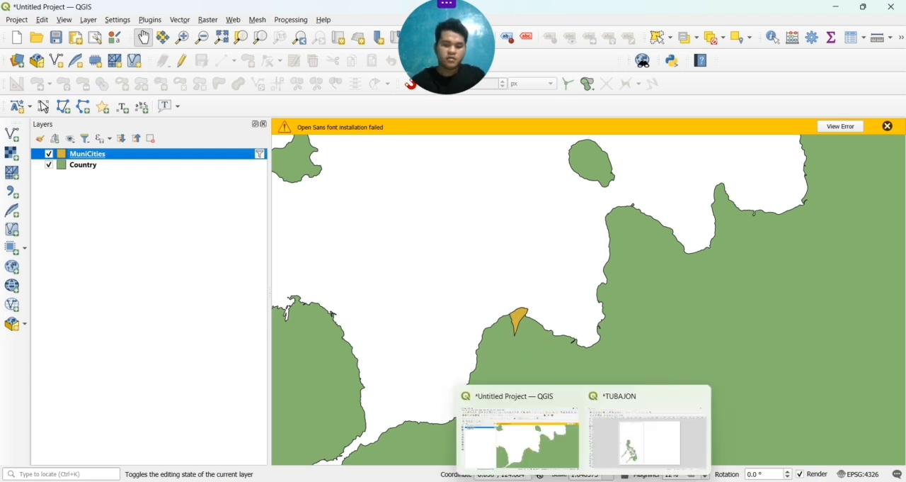
left_click(631, 440)
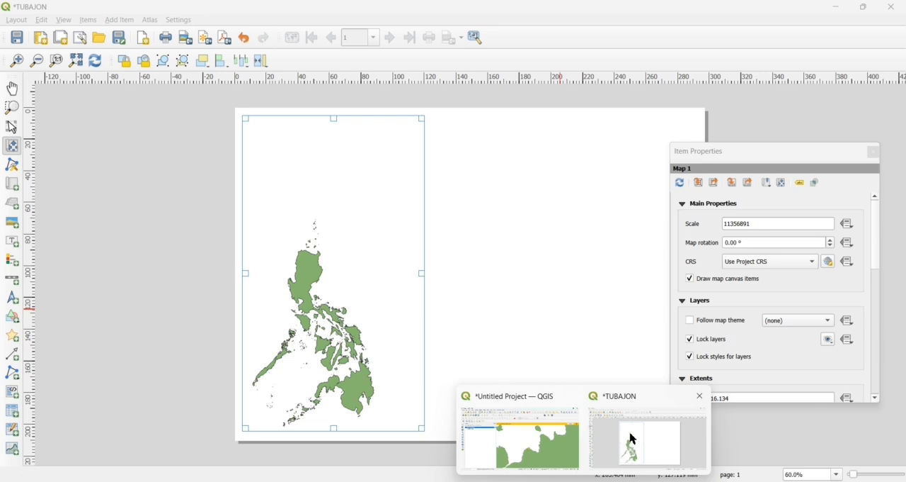
left_click(633, 438)
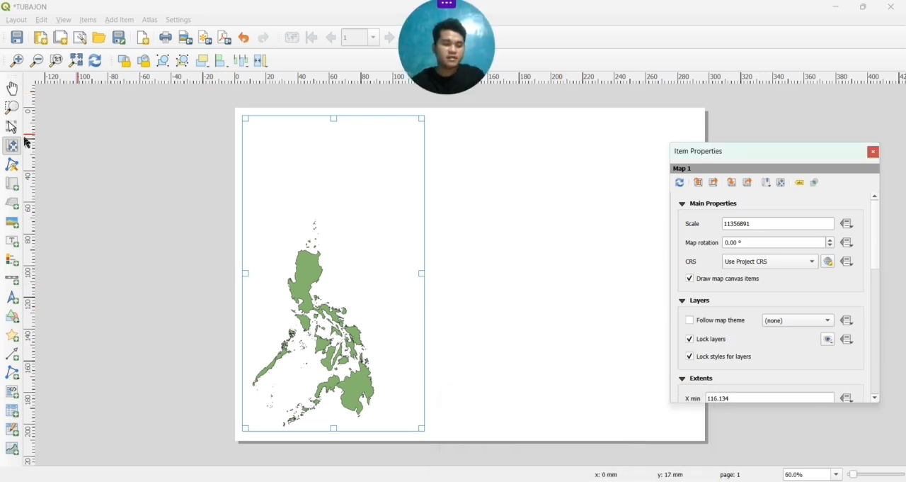
left_click(13, 186)
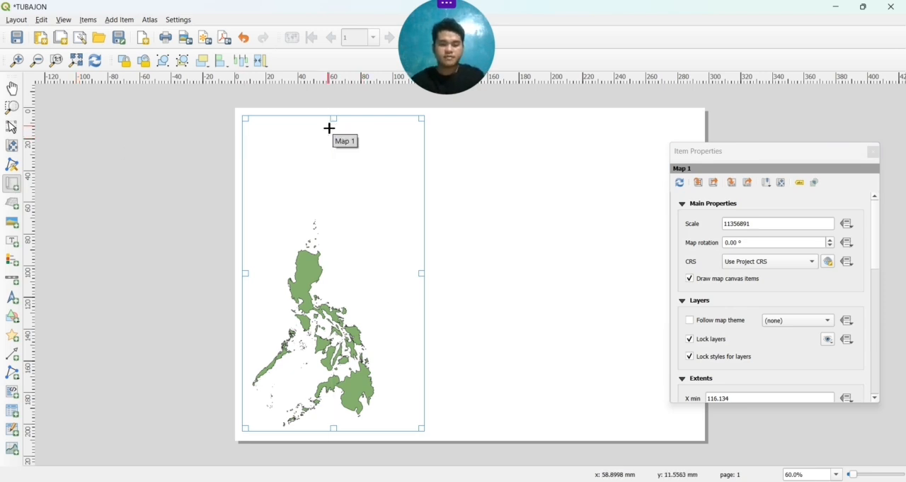
left_click_drag(330, 129, 422, 240)
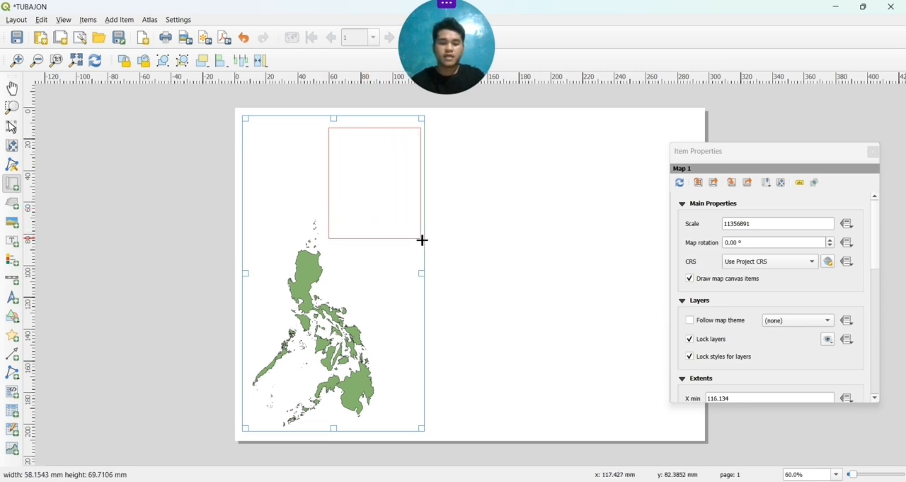
left_click_drag(422, 240, 427, 242)
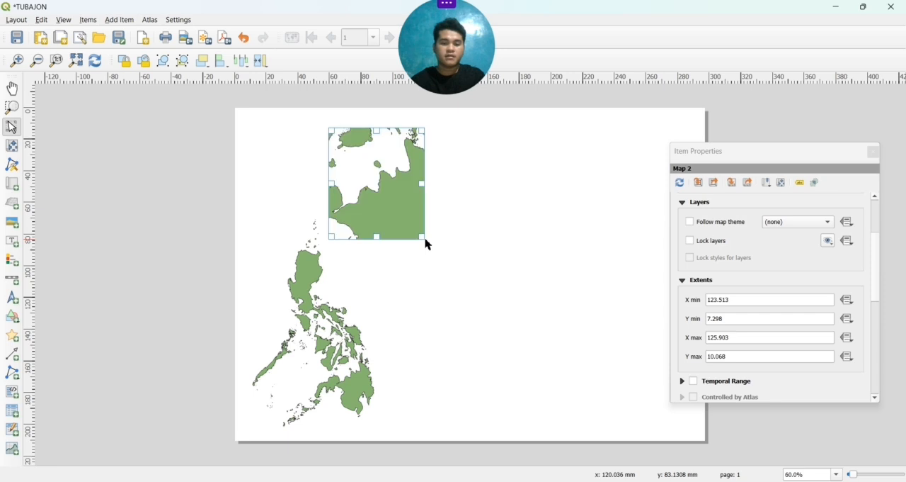
Move and enlarge the content of the second map until the Laguindingan municipality sits large near the centre of its frame
left_click(11, 145)
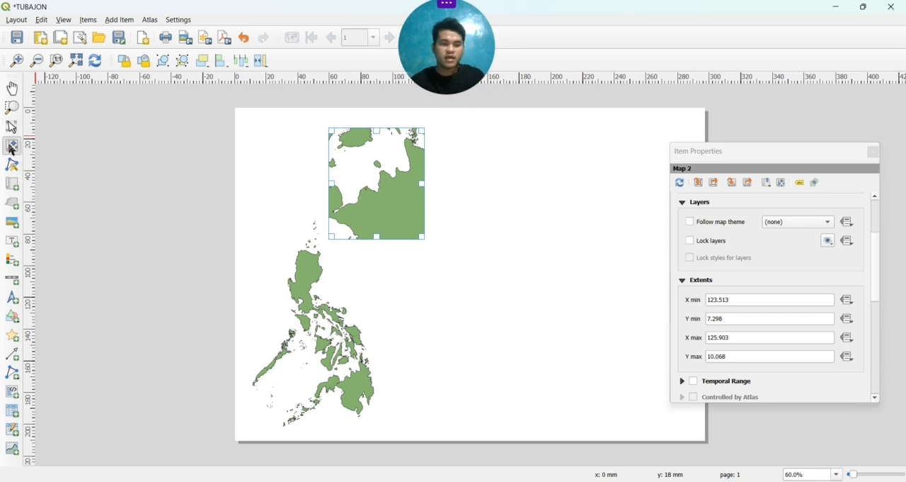
scroll(377, 195, "up", 1)
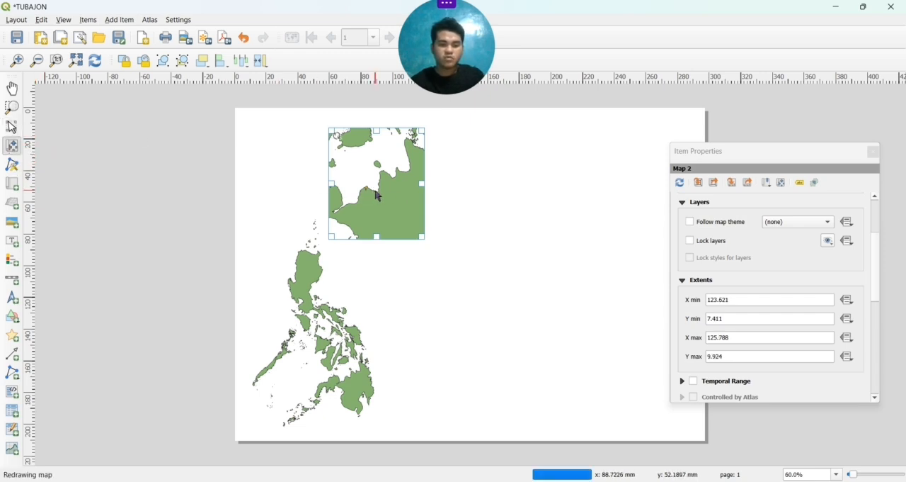
scroll(376, 195, "up", 1)
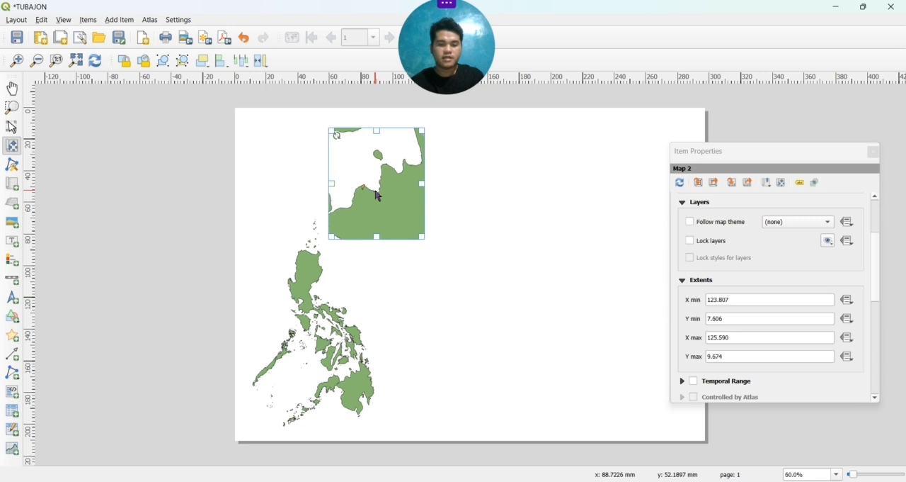
scroll(377, 196, "up", 1)
scroll(377, 196, "up", 1)
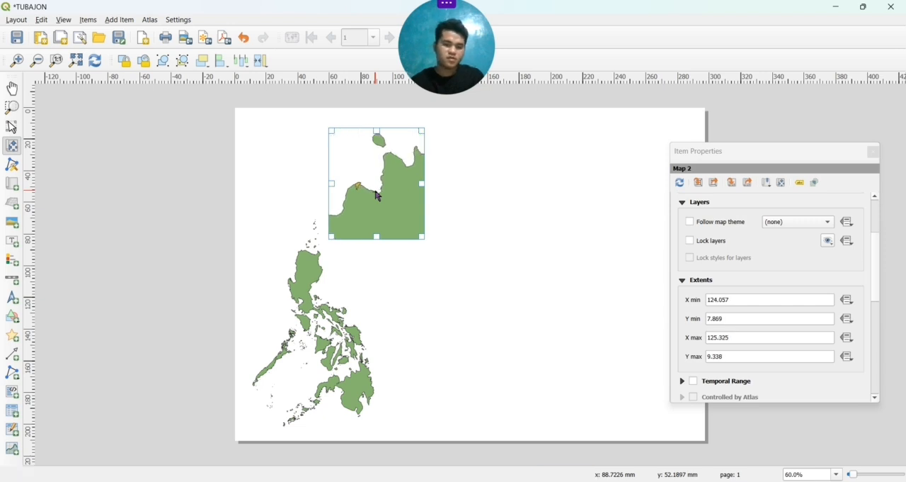
scroll(376, 195, "up", 1)
scroll(377, 195, "up", 1)
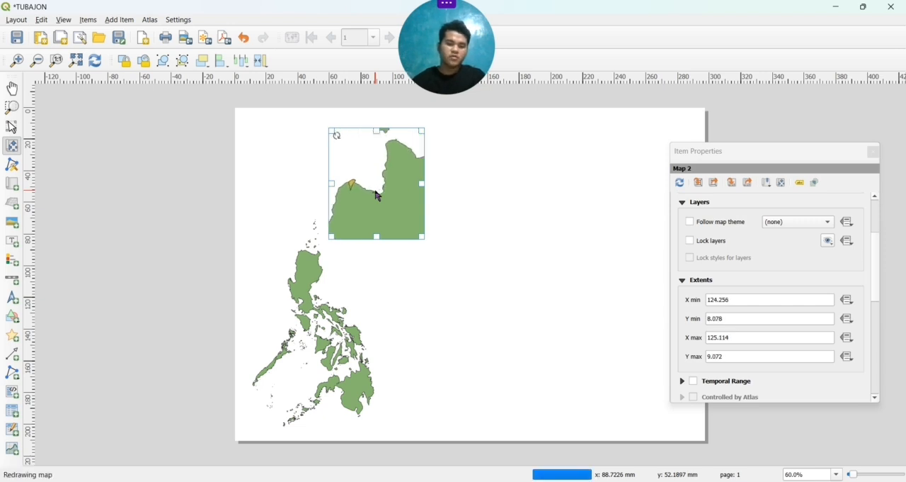
left_click_drag(366, 196, 386, 209)
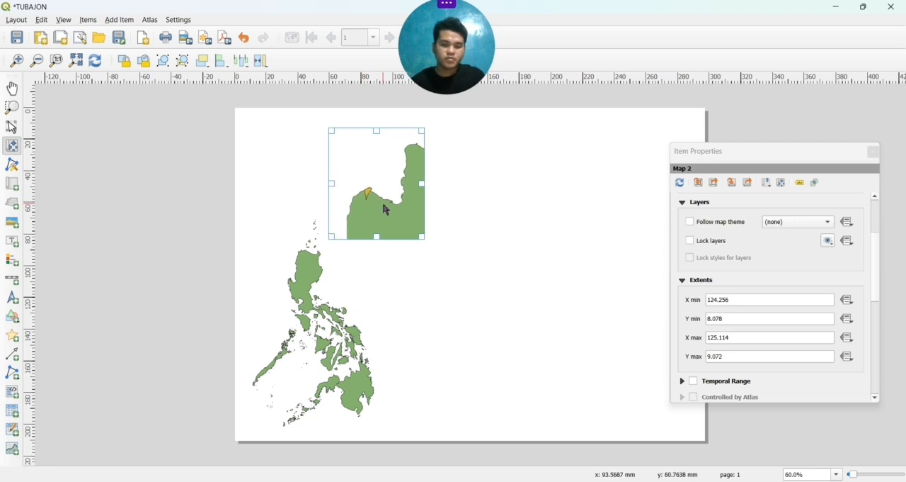
scroll(386, 209, "up", 1)
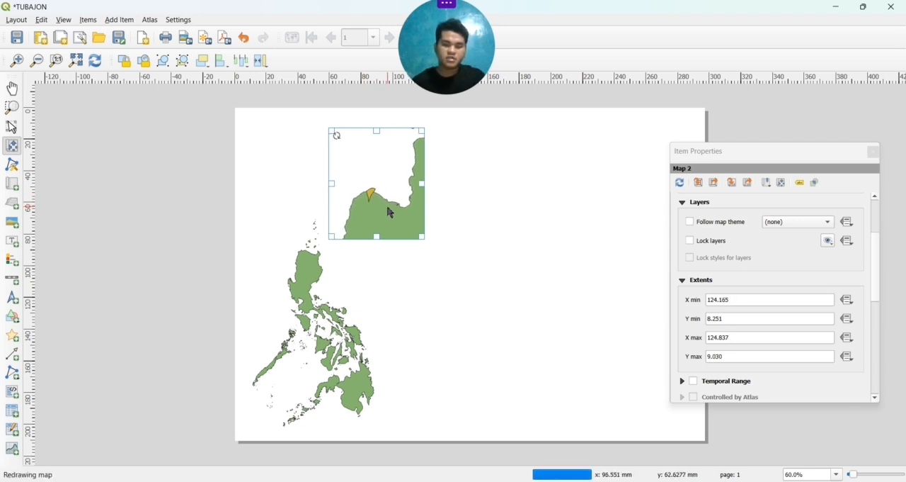
scroll(389, 212, "up", 1)
scroll(390, 212, "up", 2)
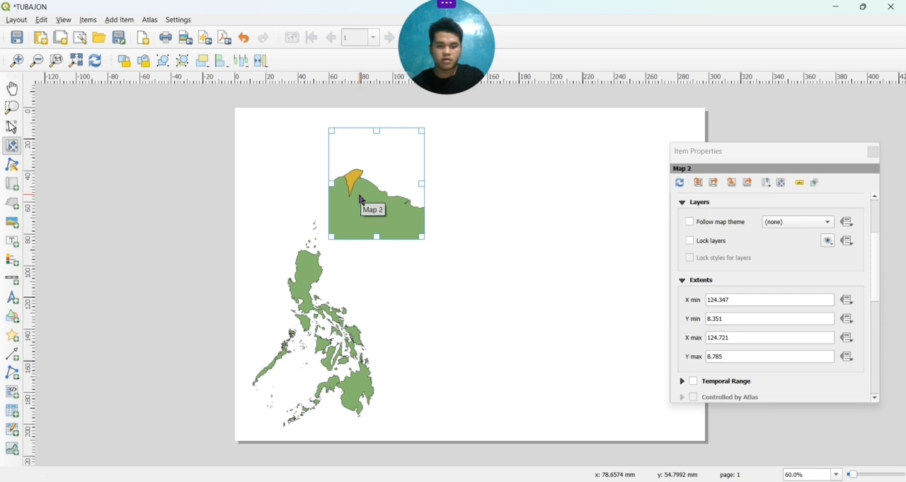
left_click_drag(359, 198, 375, 209)
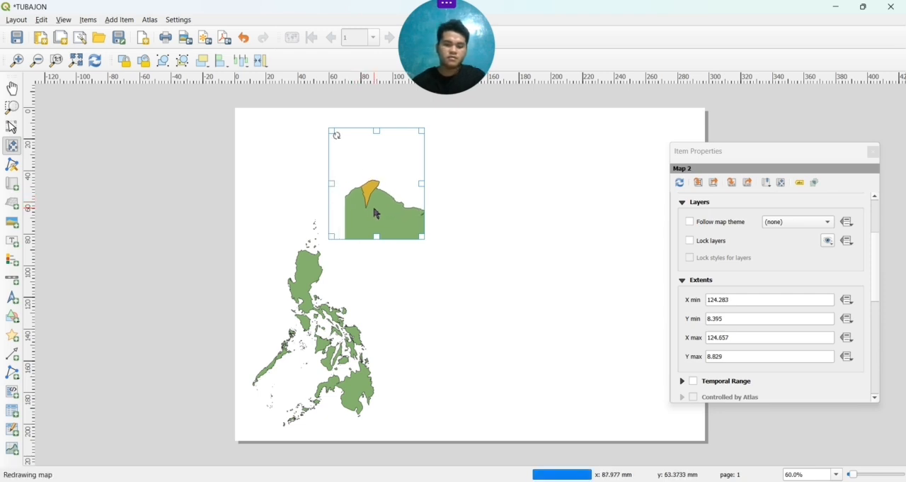
scroll(376, 212, "up", 1)
scroll(374, 209, "up", 1)
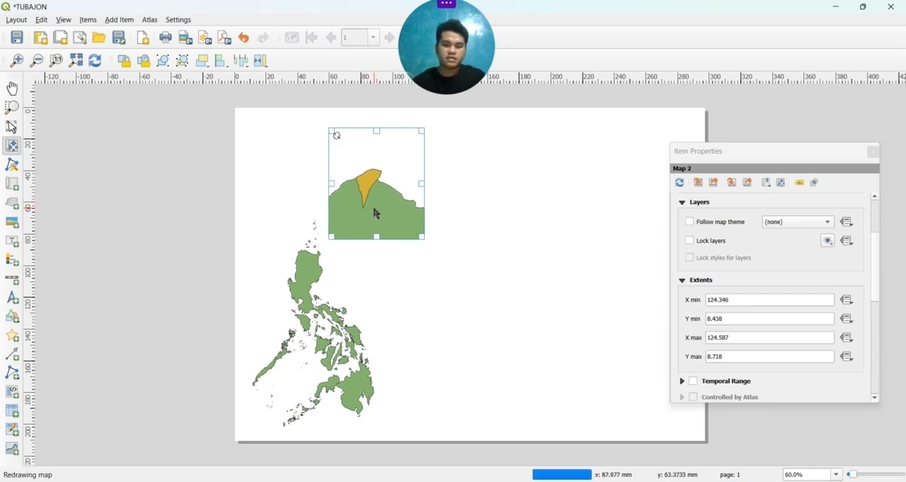
left_click_drag(366, 192, 376, 212)
scroll(376, 213, "up", 1)
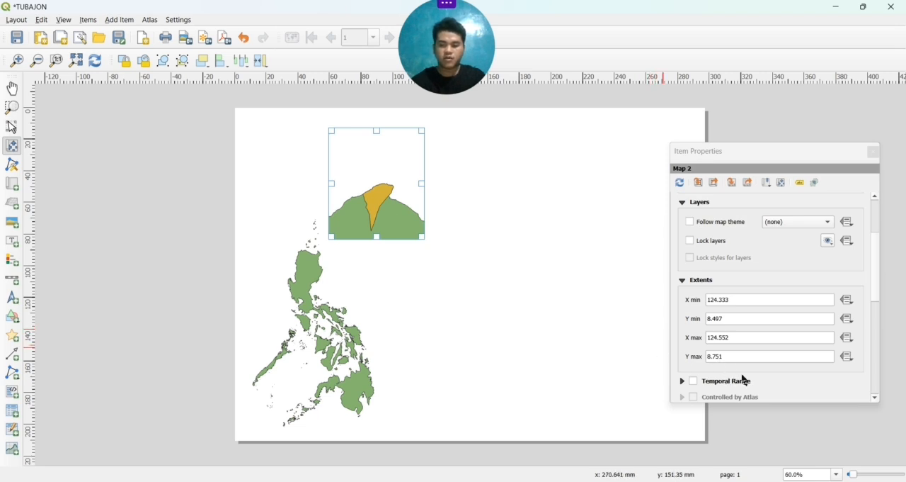
Enable a frame around the Laguindingan inset map and around the Philippine country map
scroll(744, 380, "down", 3)
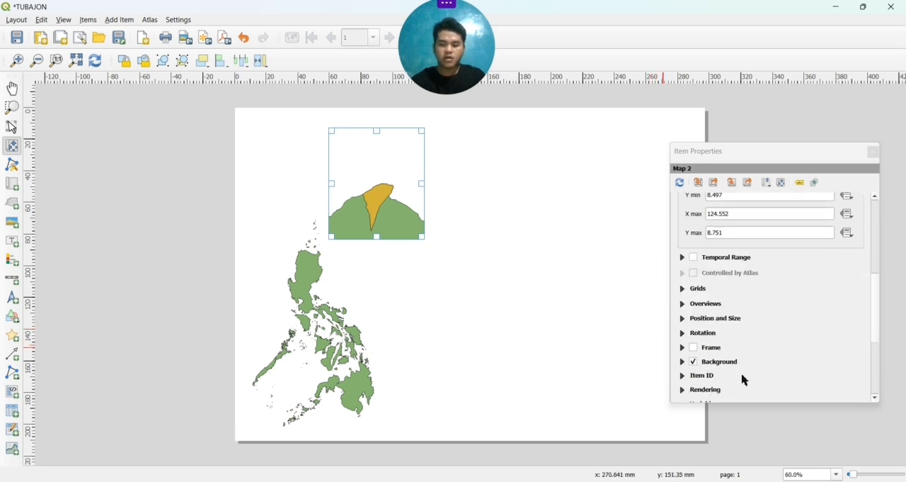
left_click(694, 348)
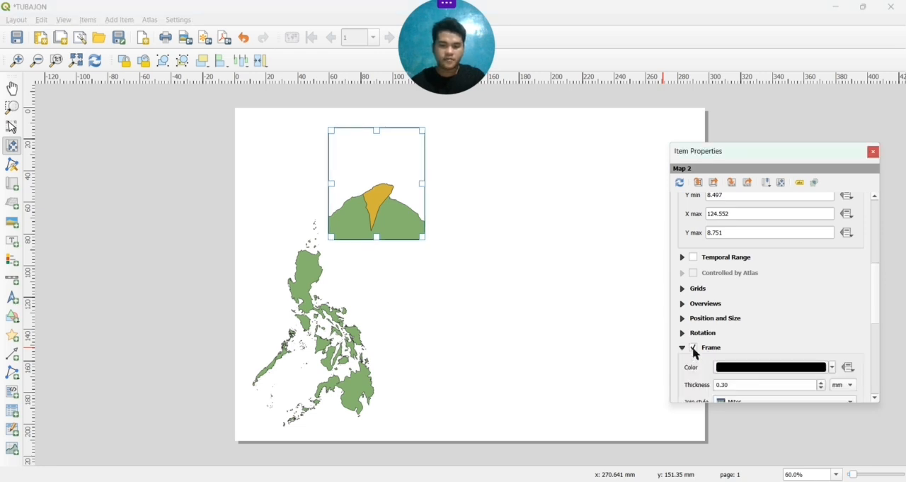
left_click(570, 261)
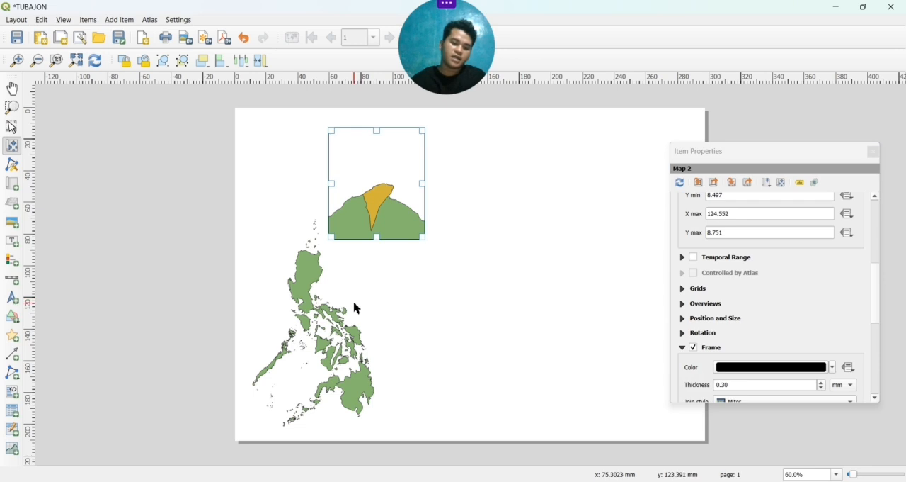
left_click(13, 129)
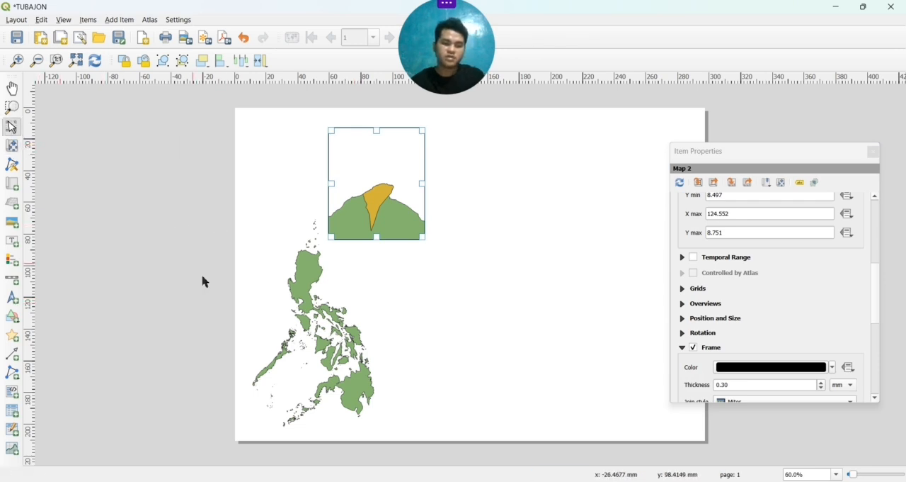
left_click(279, 332)
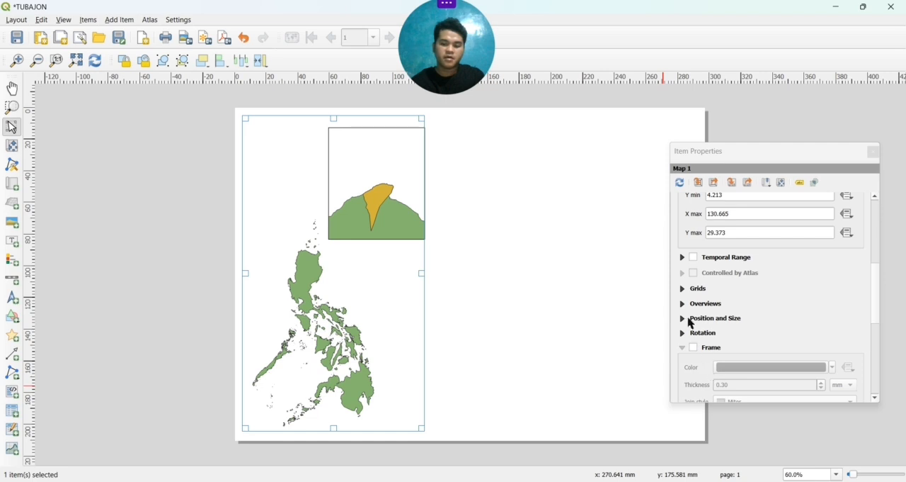
left_click(694, 347)
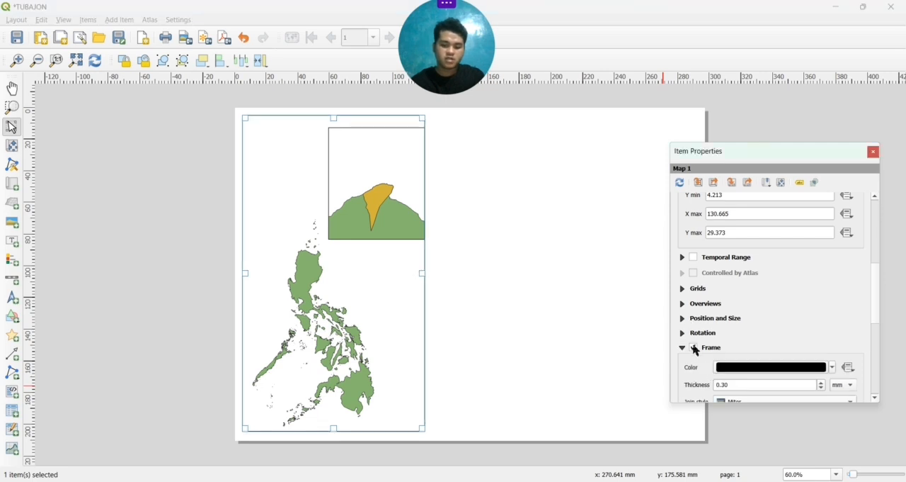
left_click(568, 263)
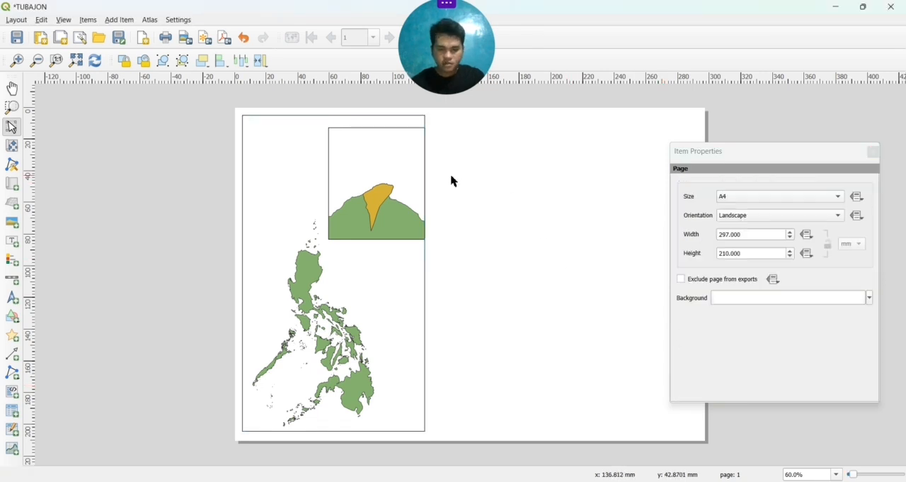
Move the Laguindingan inset map up until its top edge aligns with the top of the country map's frame
left_click(382, 188)
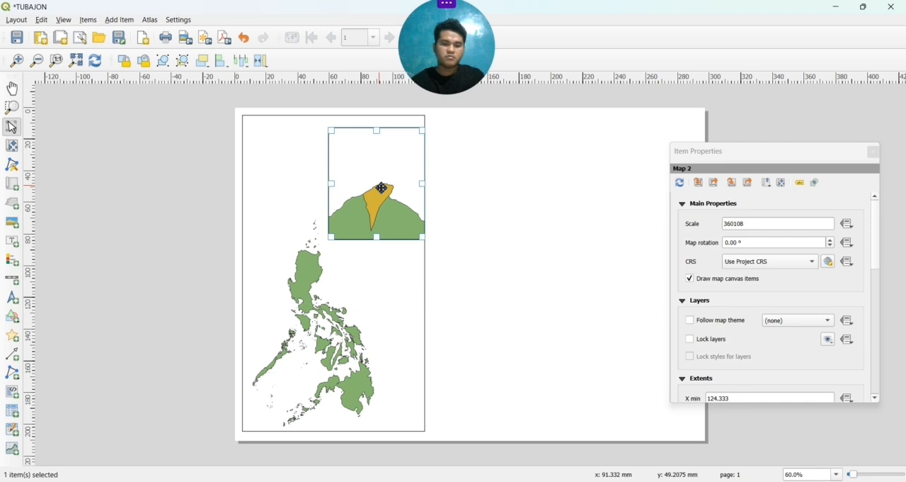
left_click_drag(381, 196, 378, 183)
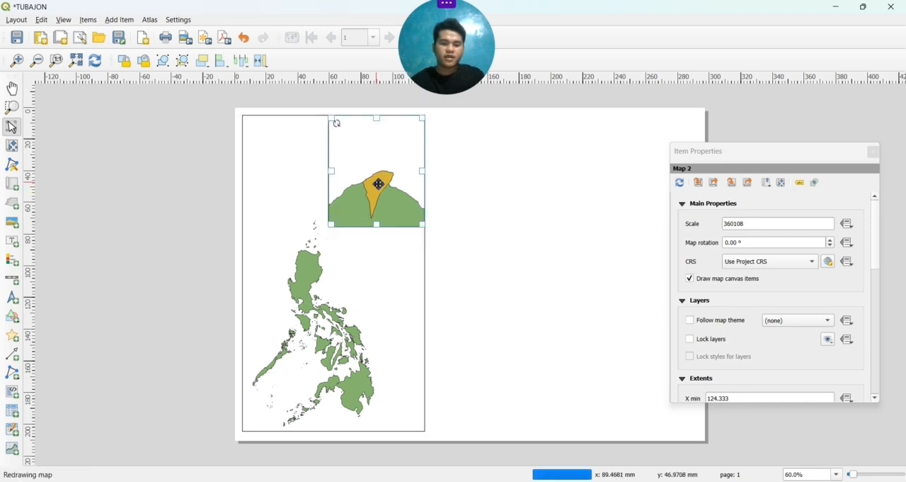
left_click(527, 260)
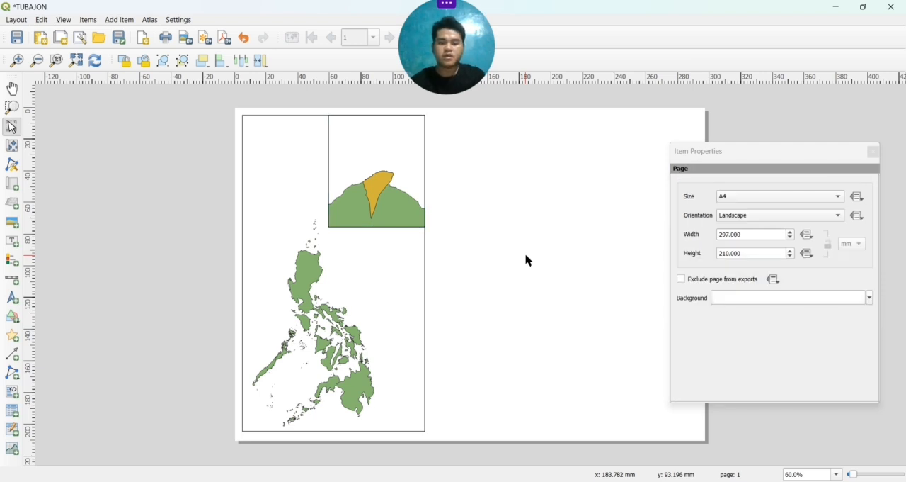
Lock the layers and the layer styles of the Laguindingan inset map
left_click(366, 174)
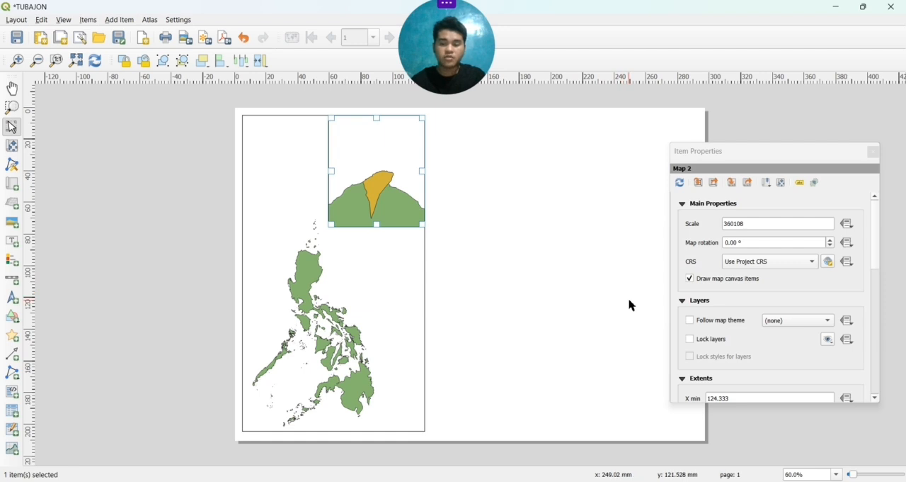
left_click(684, 354)
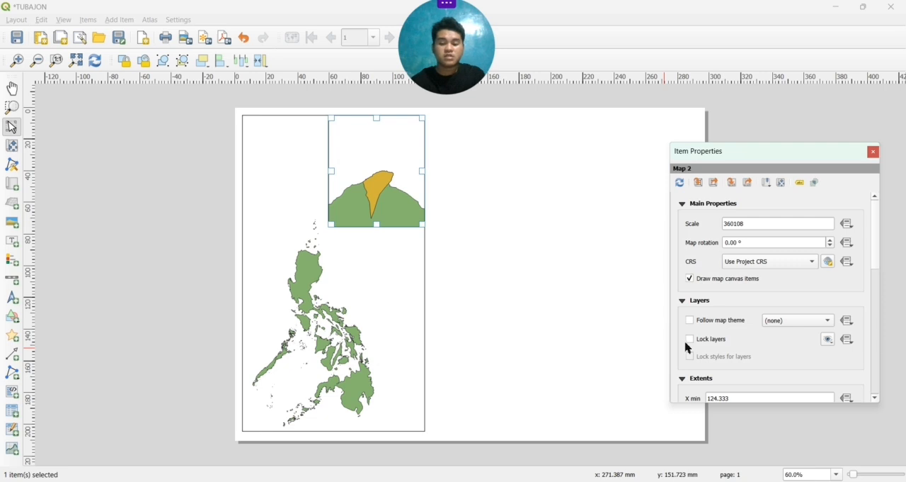
left_click(690, 340)
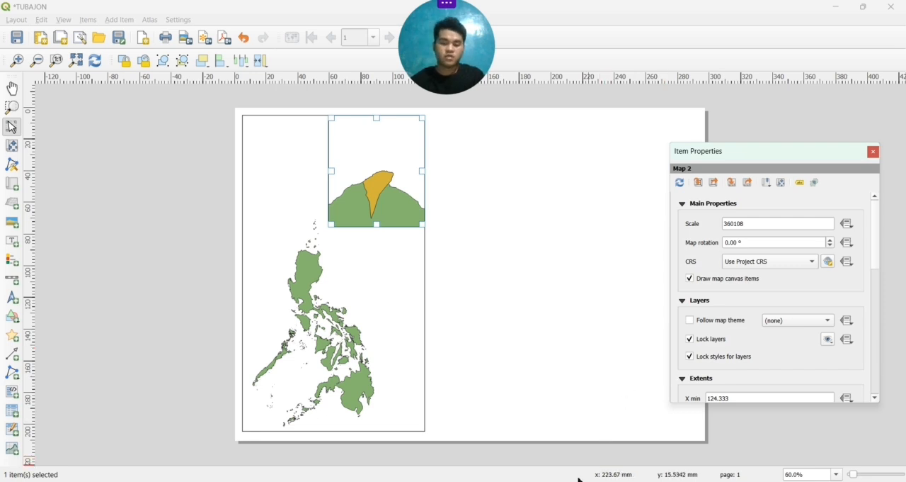
Switch from the layout to the main QGIS project window and open the dialog for adding a vector layer
mouse_move(582, 481)
left_click(553, 459)
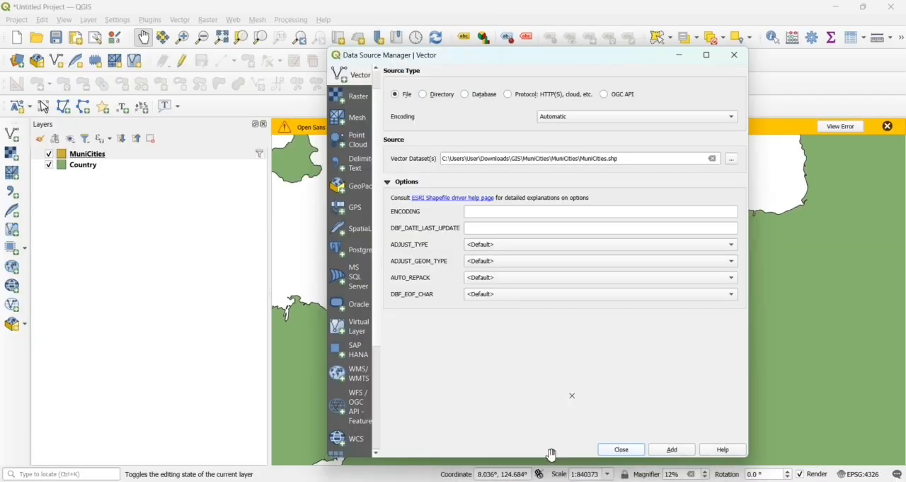
left_click(89, 21)
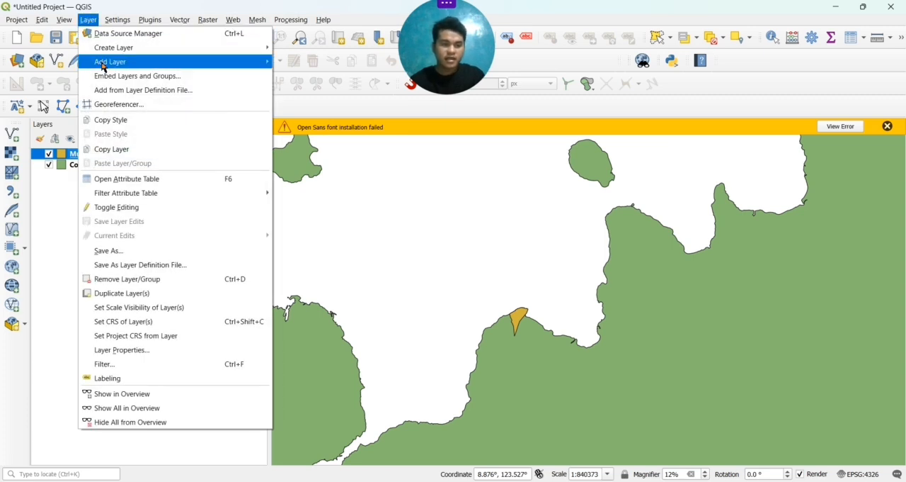
mouse_move(212, 63)
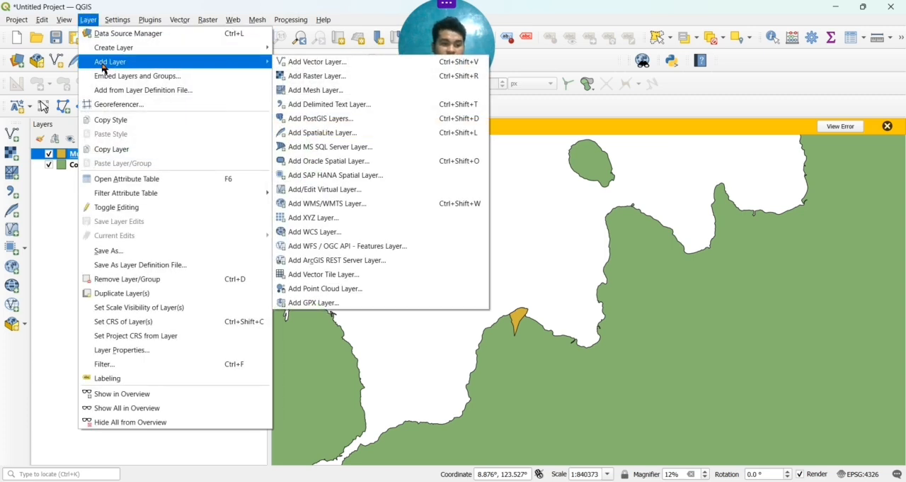
left_click(297, 67)
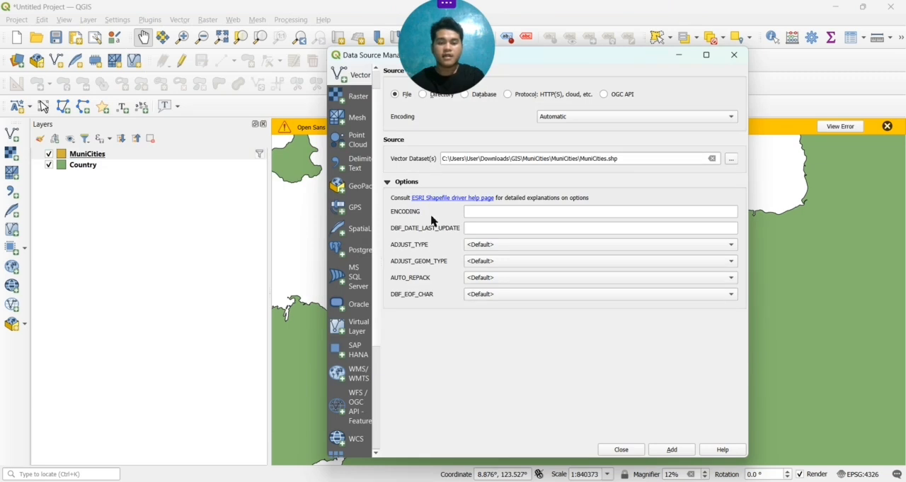
Load Barangays.shp from the Phil-Barangays folder inside the GIS folder as a new vector layer
left_click(730, 163)
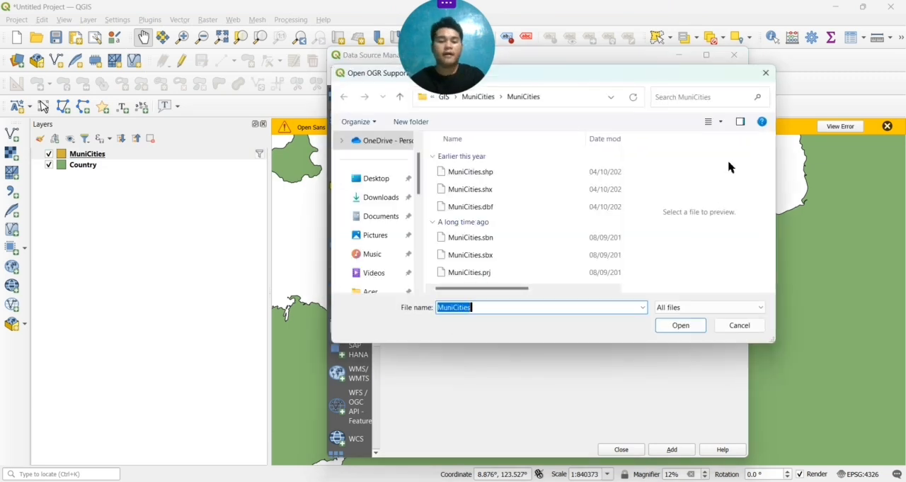
scroll(387, 251, "down", 2)
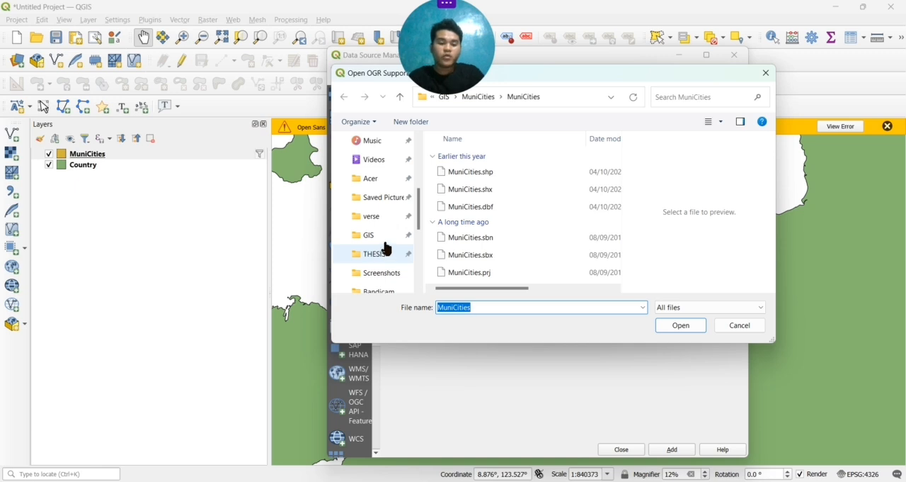
left_click(381, 241)
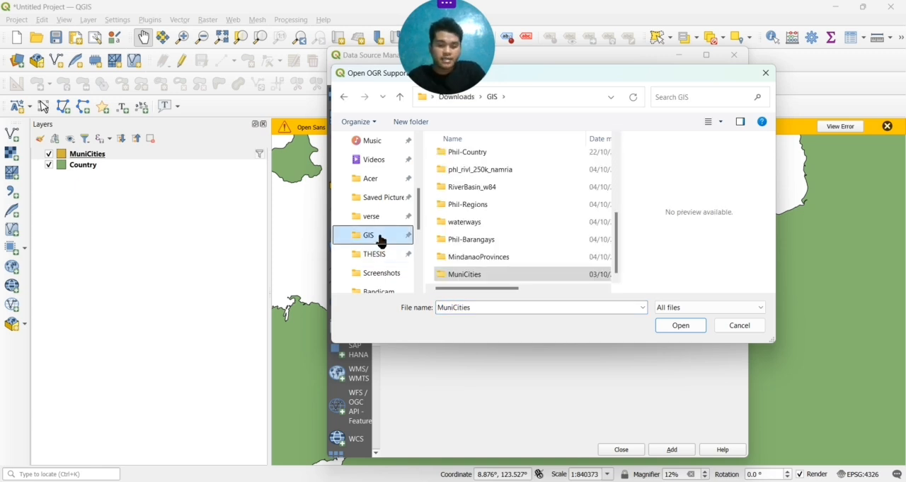
double_click(453, 242)
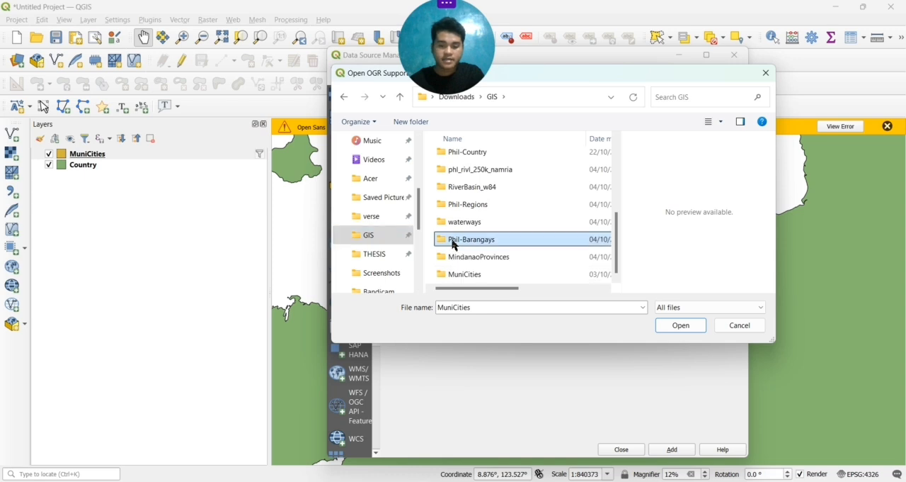
double_click(480, 182)
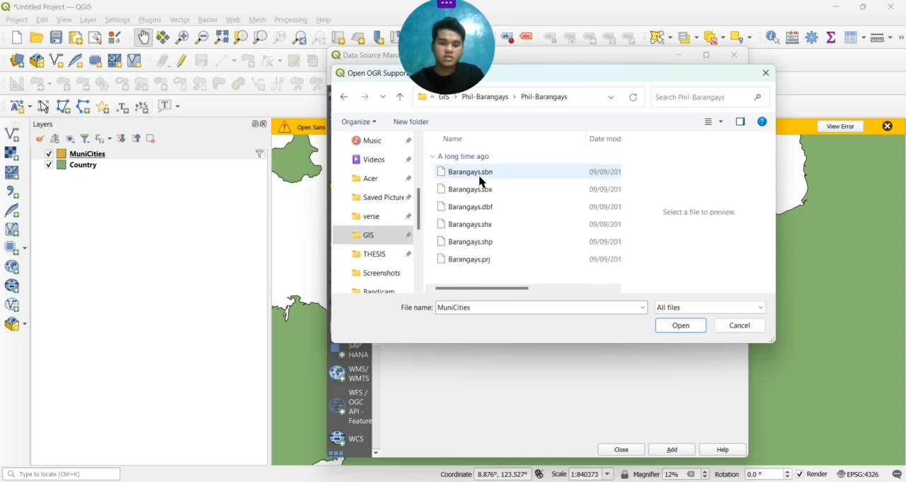
left_click(483, 244)
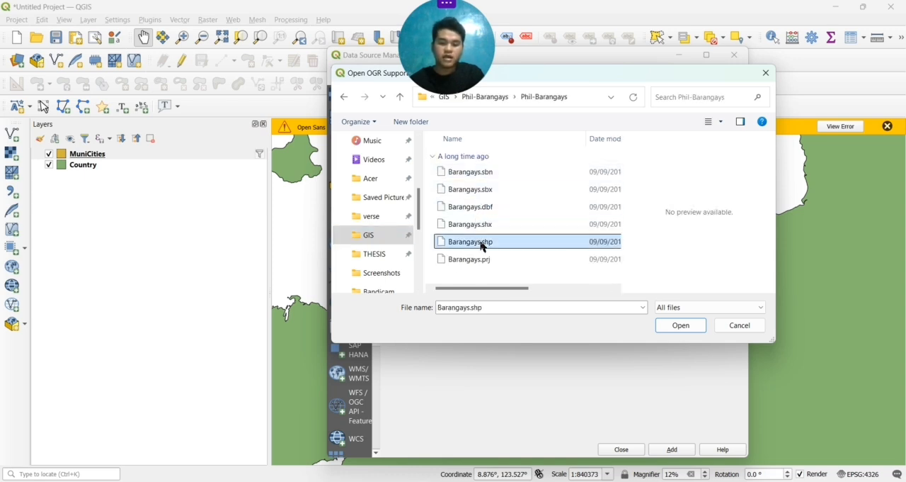
left_click(662, 330)
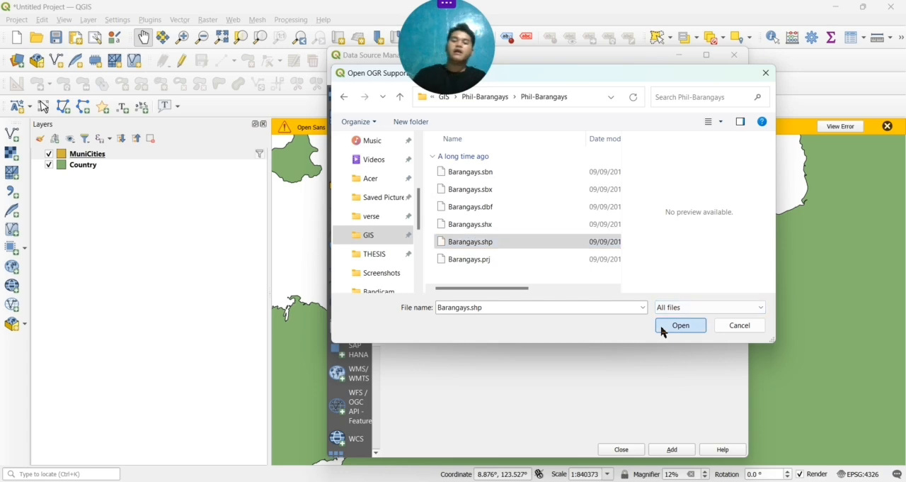
left_click(673, 451)
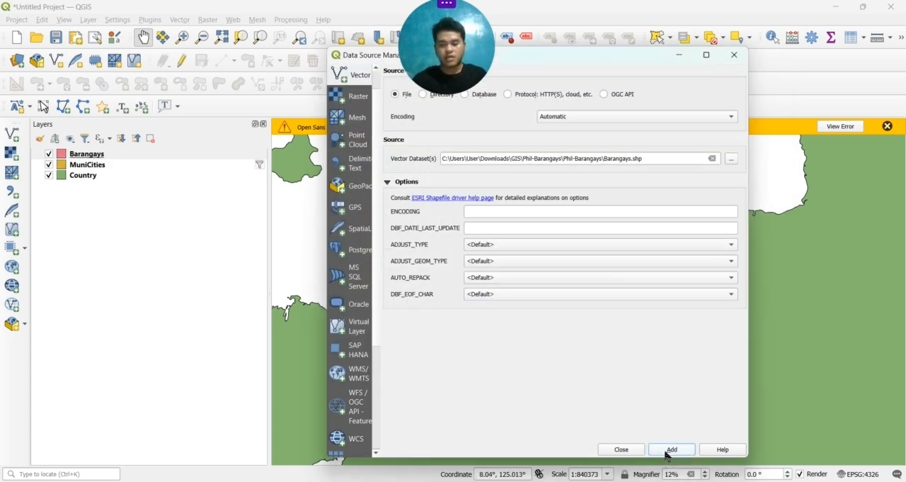
left_click(624, 450)
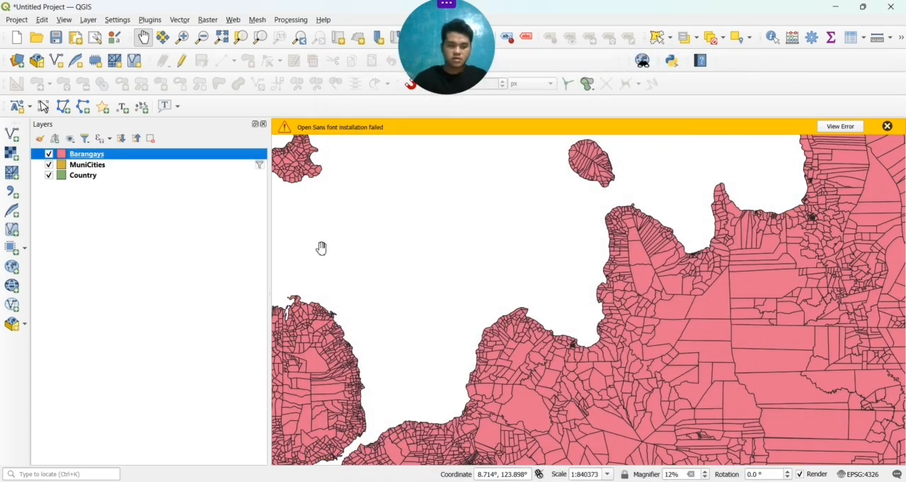
Open the Query Builder to set a provider filter on the Barangays layer
right_click(234, 160)
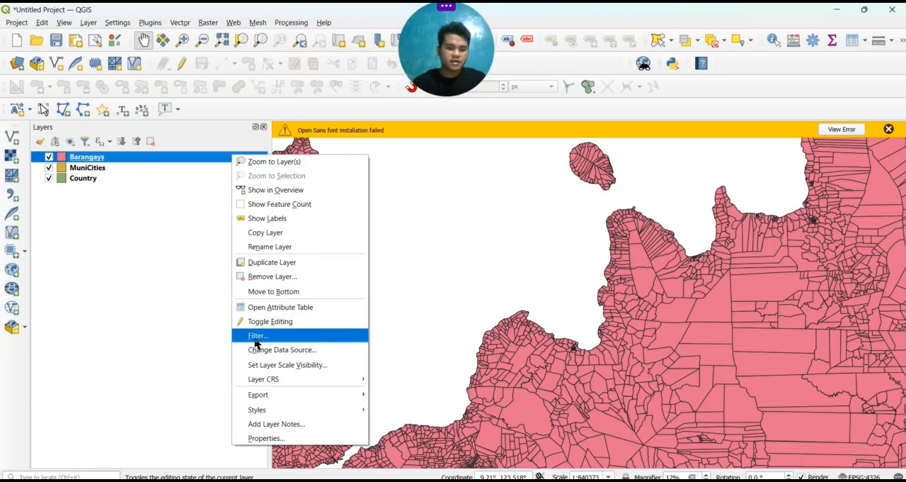
left_click(160, 308)
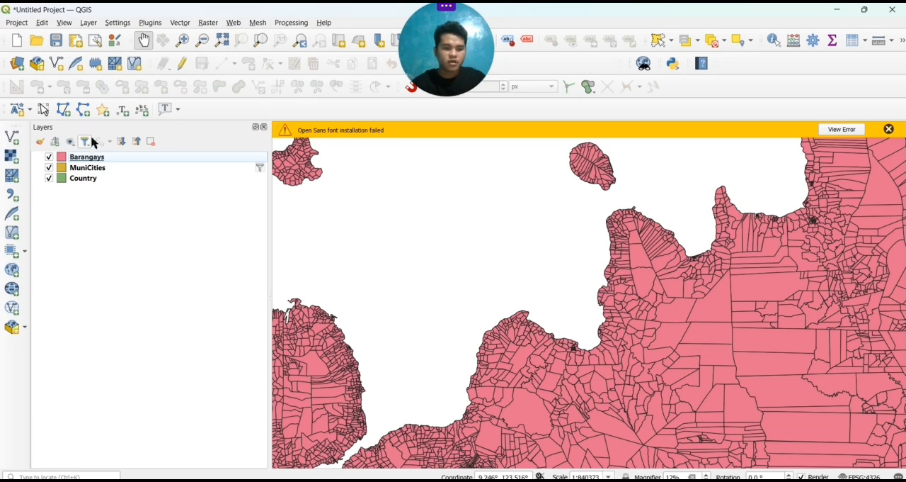
left_click(119, 161)
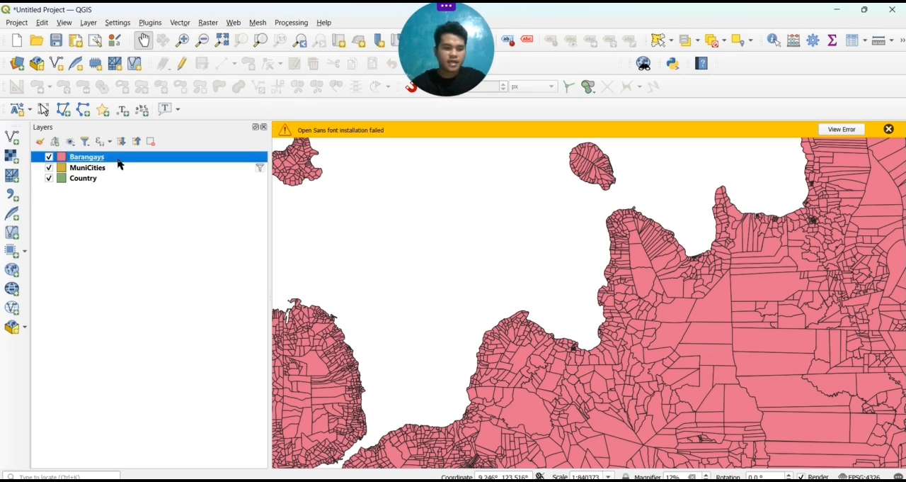
right_click(118, 164)
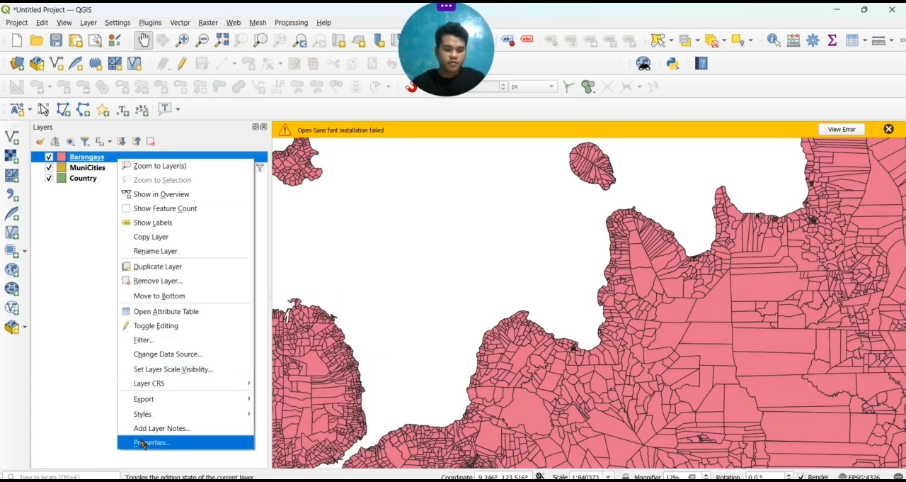
left_click(155, 344)
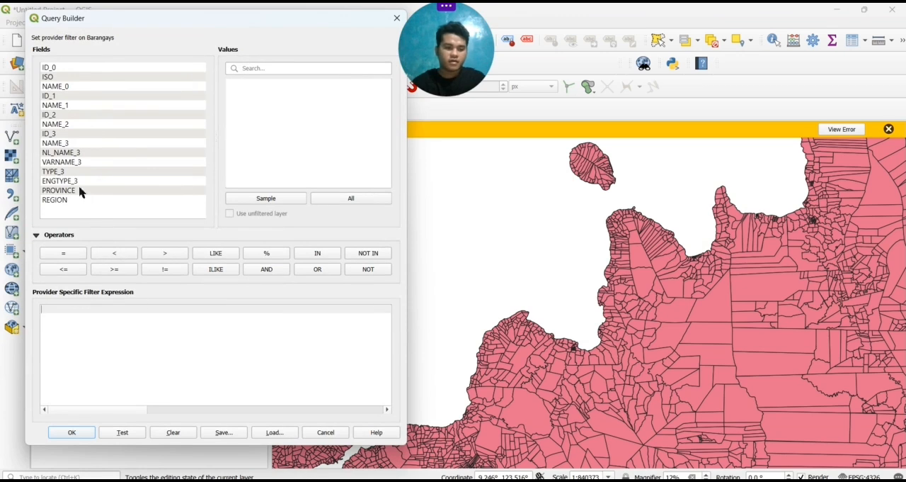
Filter the Barangays layer with the expression "NAME_3" = 'Tubajon', testing the expression before applying it
double_click(72, 144)
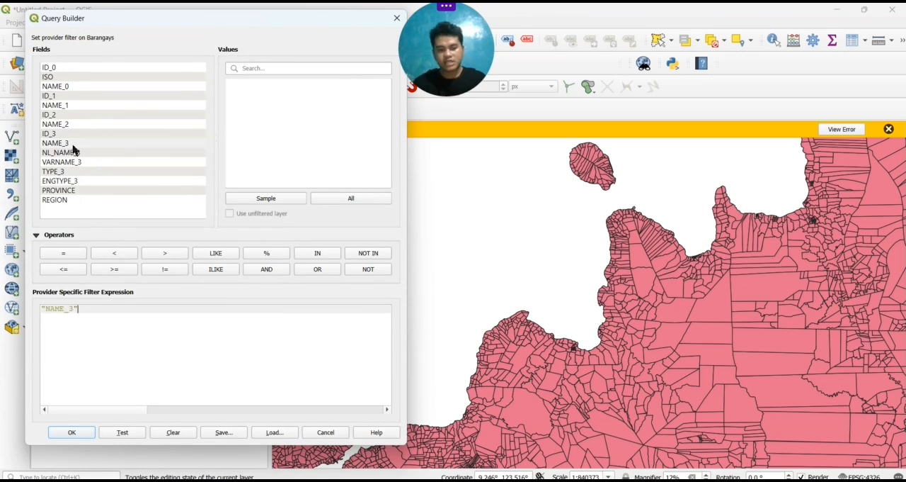
left_click(60, 256)
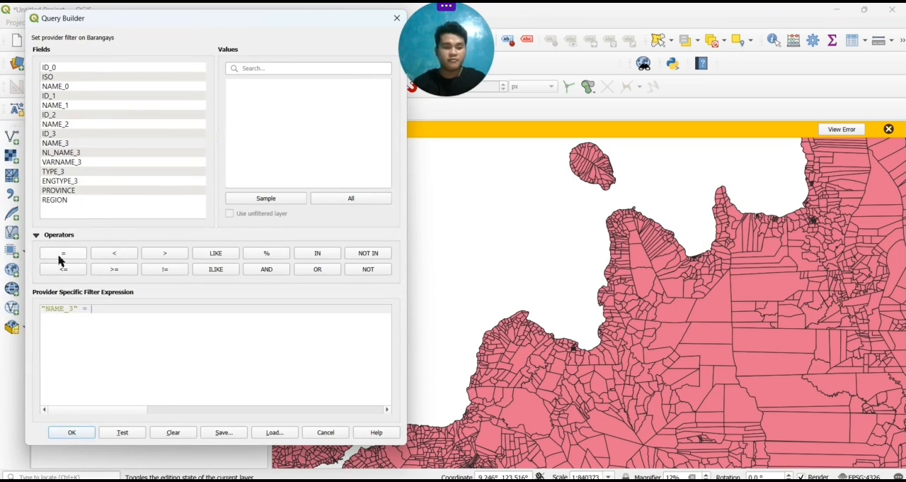
left_click(326, 202)
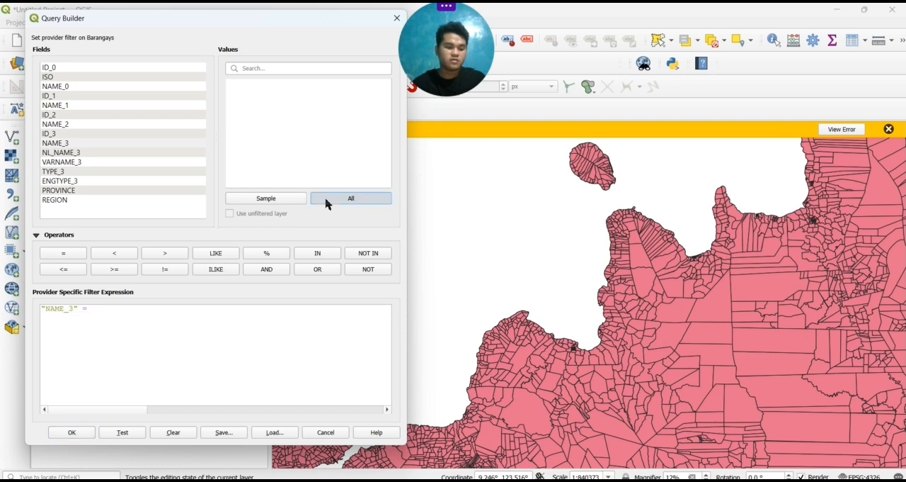
left_click(334, 70)
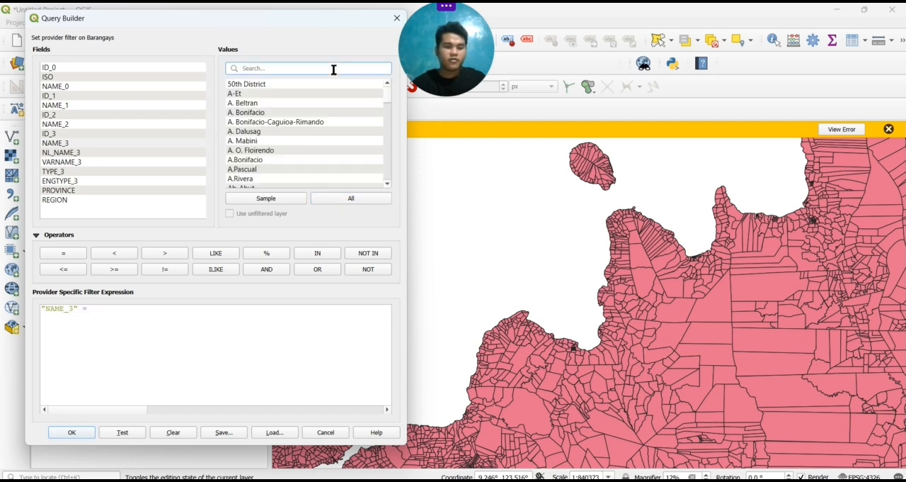
type("TUBA")
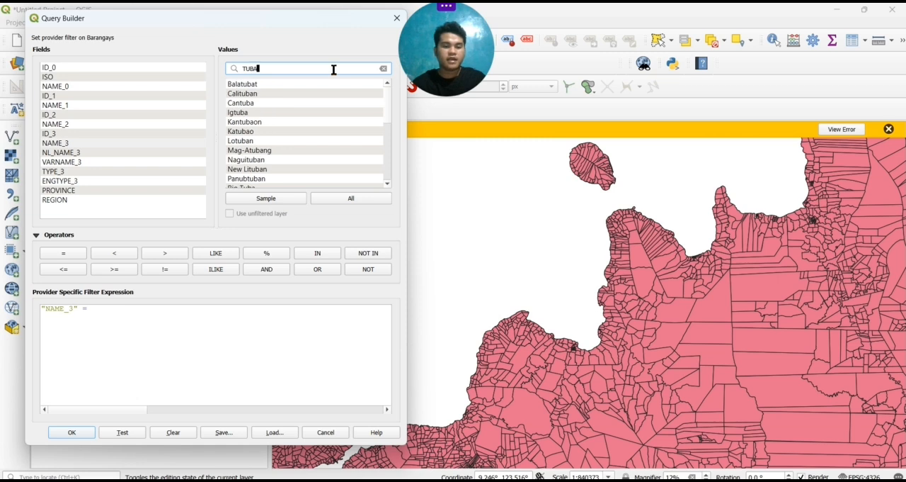
type("J")
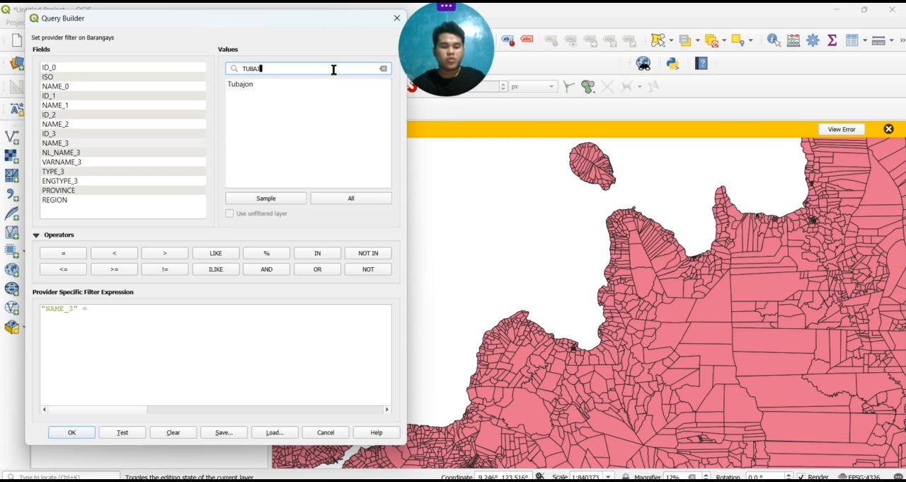
double_click(303, 84)
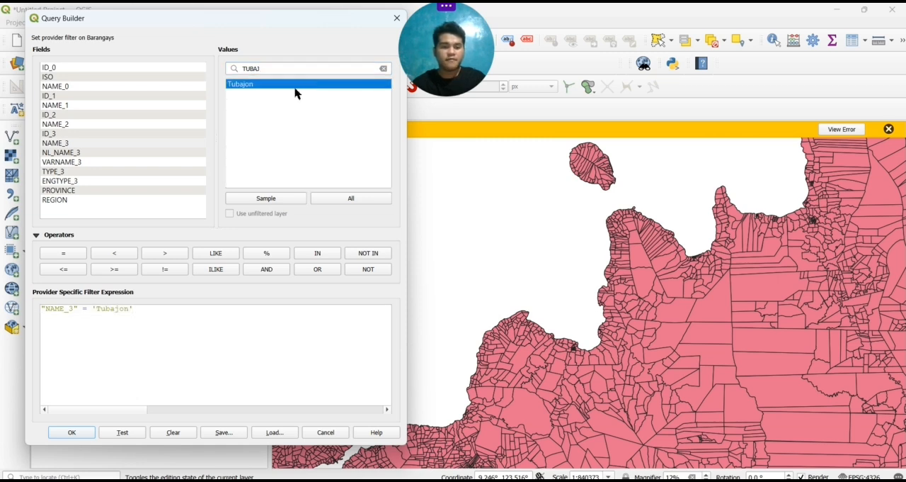
left_click(122, 432)
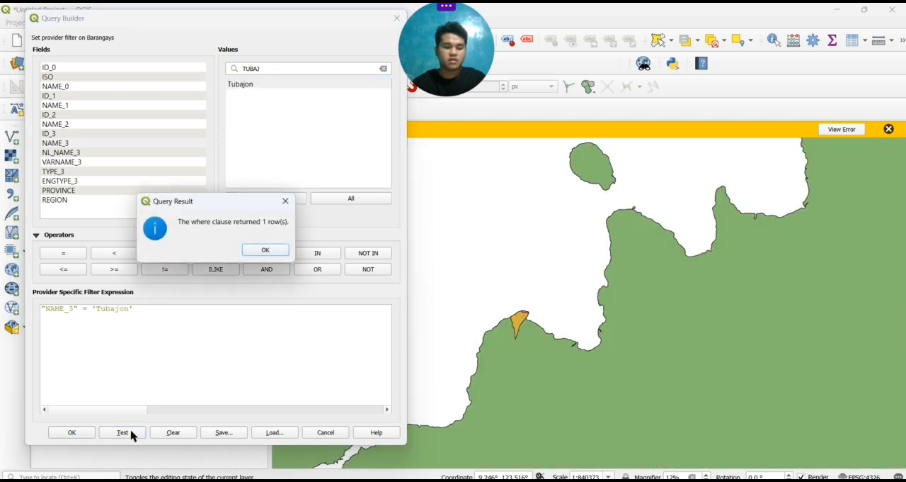
left_click(264, 251)
left_click(71, 432)
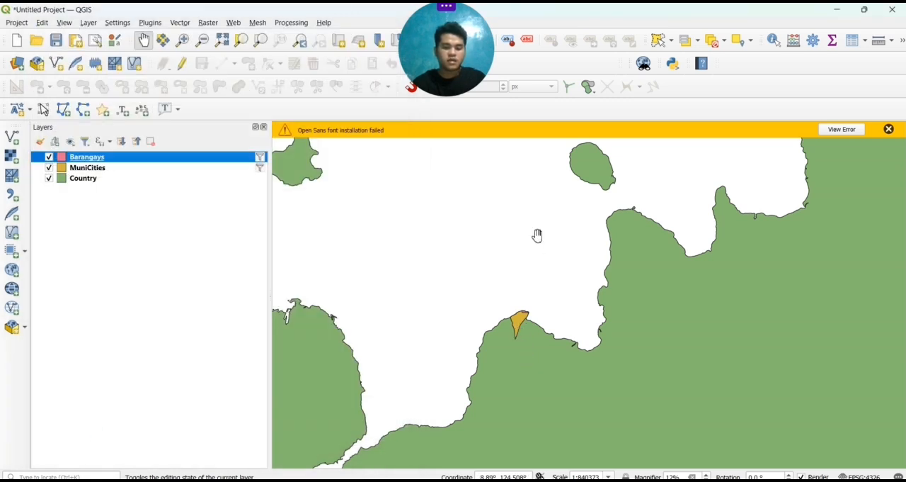
Switch to the TUBAJON layout and add a third map filling the empty page area beside the country map, matching its height
scroll(520, 346, "up", 5)
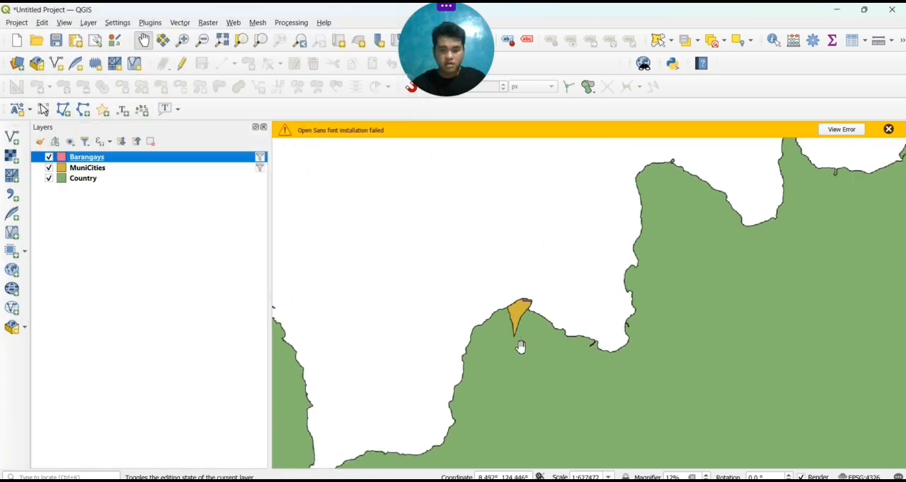
scroll(520, 346, "up", 4)
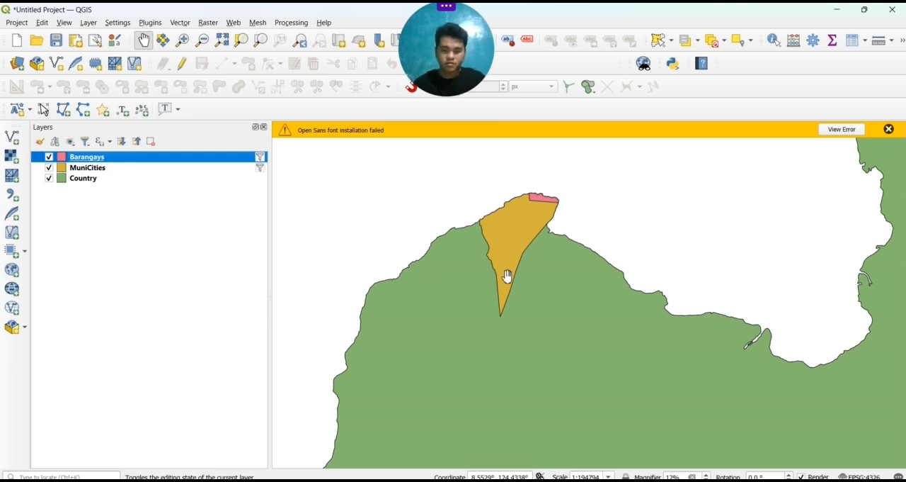
scroll(507, 276, "up", 1)
scroll(507, 276, "up", 1)
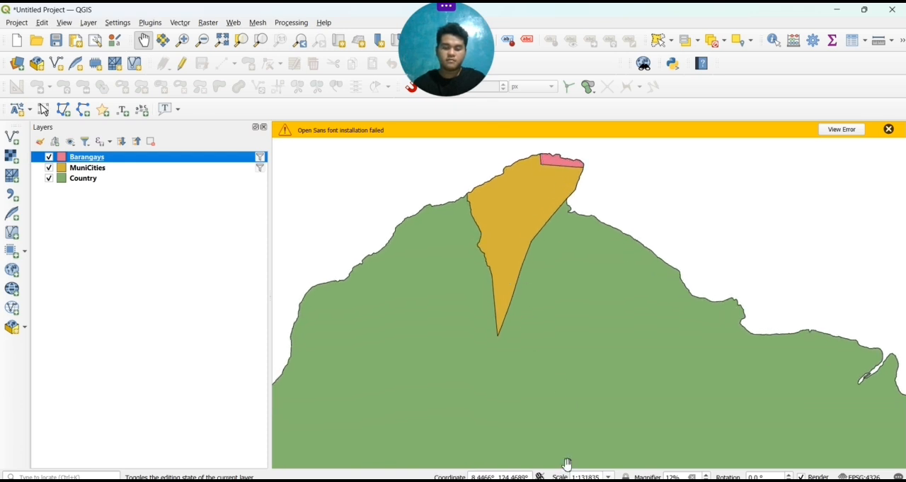
mouse_move(584, 480)
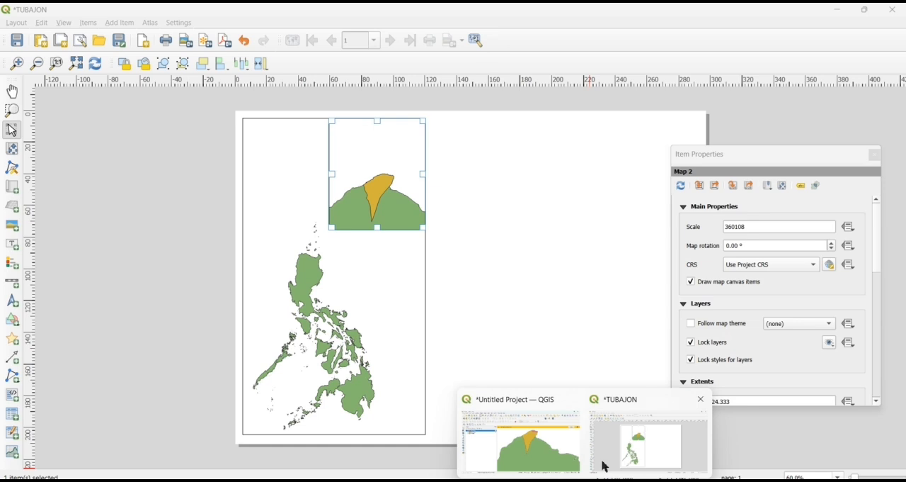
left_click(606, 466)
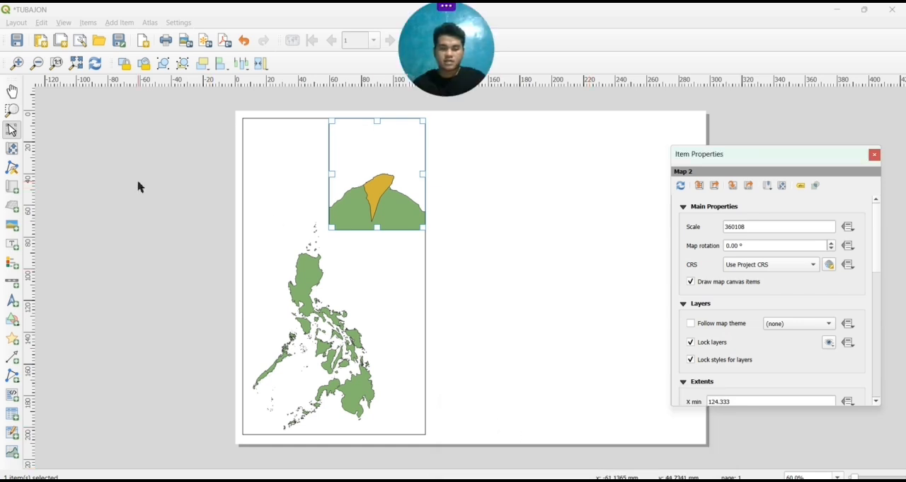
left_click(97, 222)
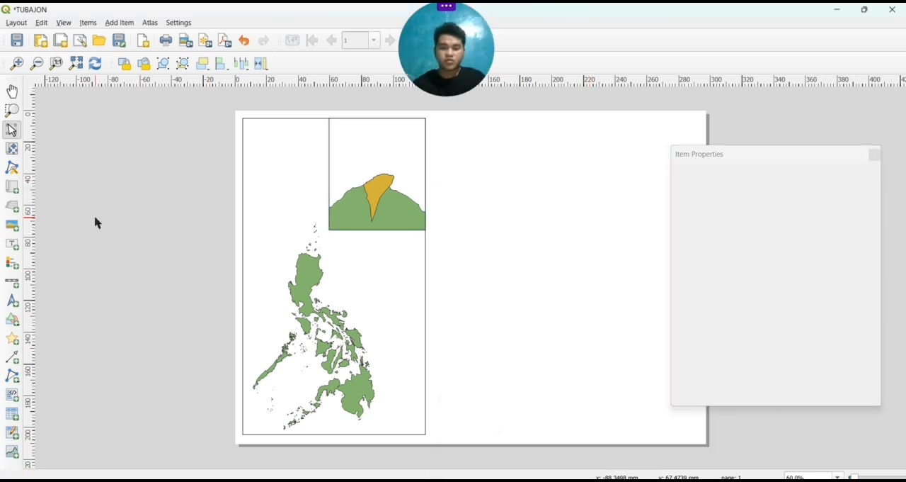
left_click(17, 190)
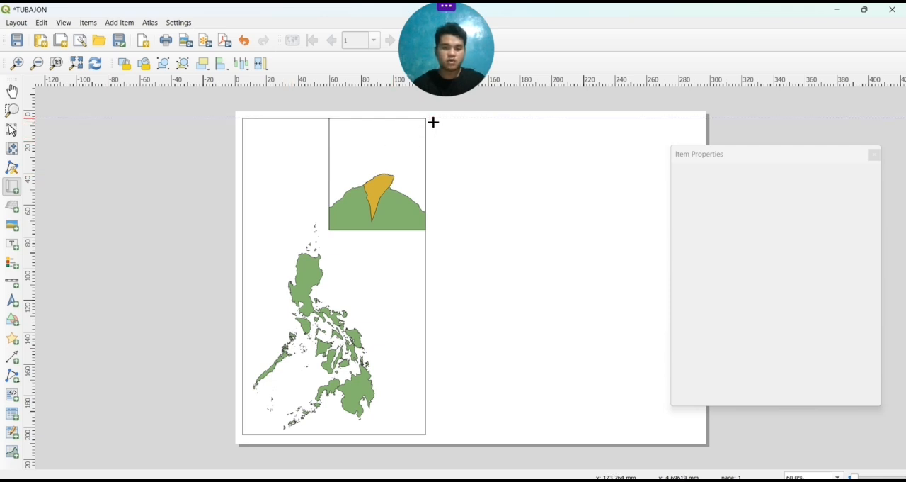
left_click_drag(433, 122, 696, 437)
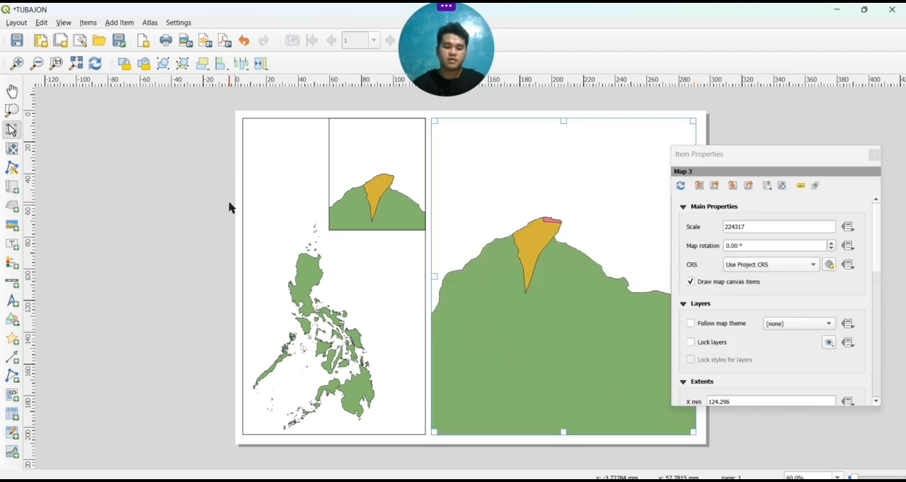
Zoom and reposition the third map's content to a scale of about 1:42653, with barangay Tubajon near the map's right edge
left_click(12, 150)
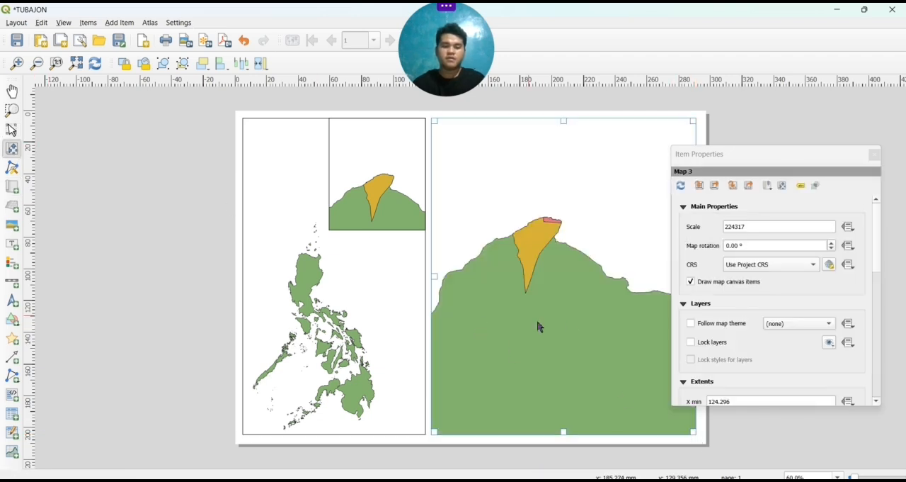
scroll(575, 328, "up", 1)
scroll(575, 328, "up", 2)
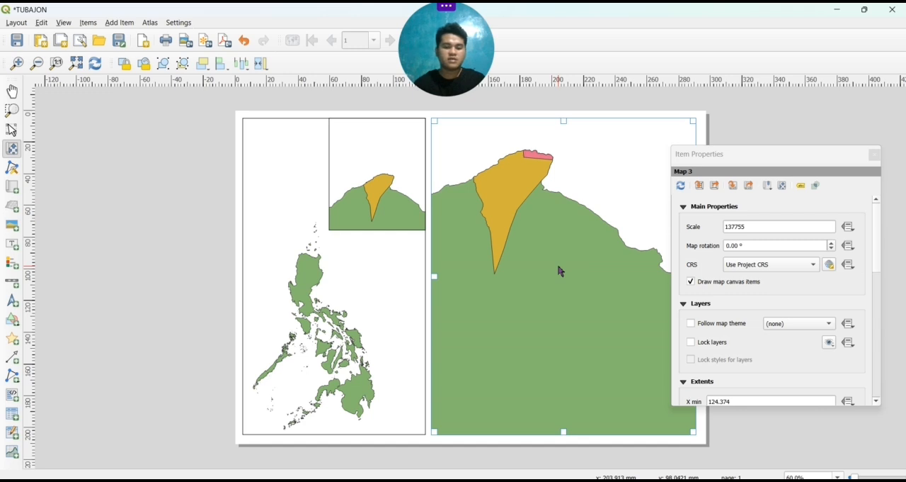
scroll(560, 272, "up", 2)
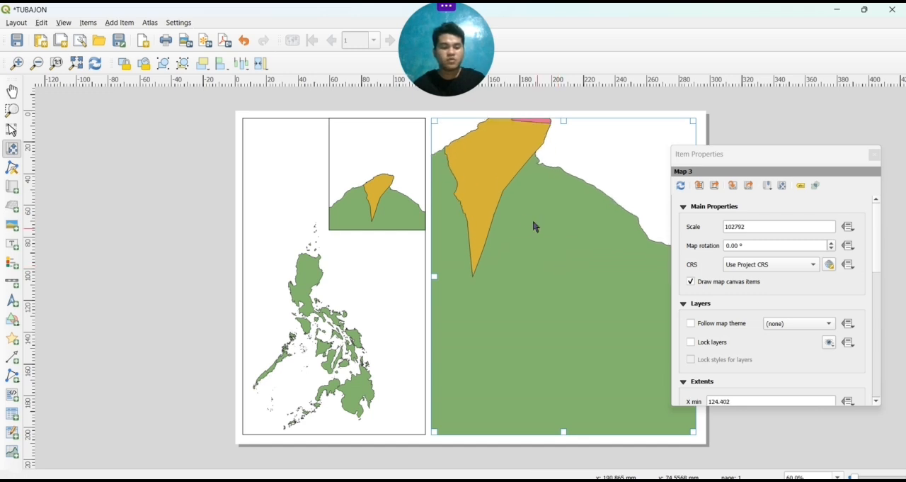
left_click_drag(517, 216, 573, 358)
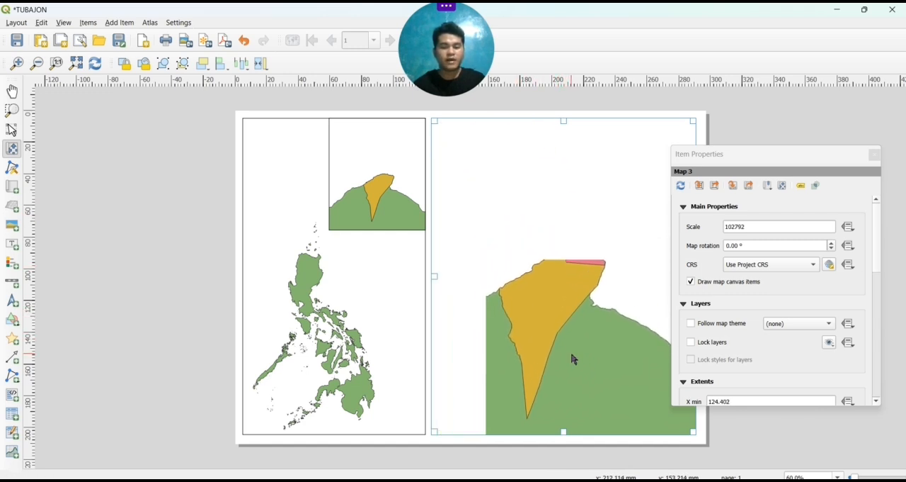
scroll(557, 315, "up", 2)
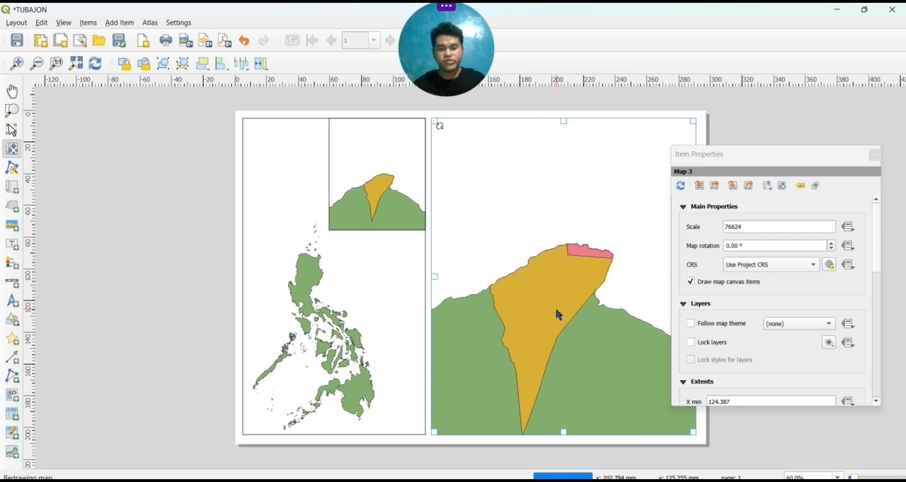
left_click_drag(558, 314, 561, 362)
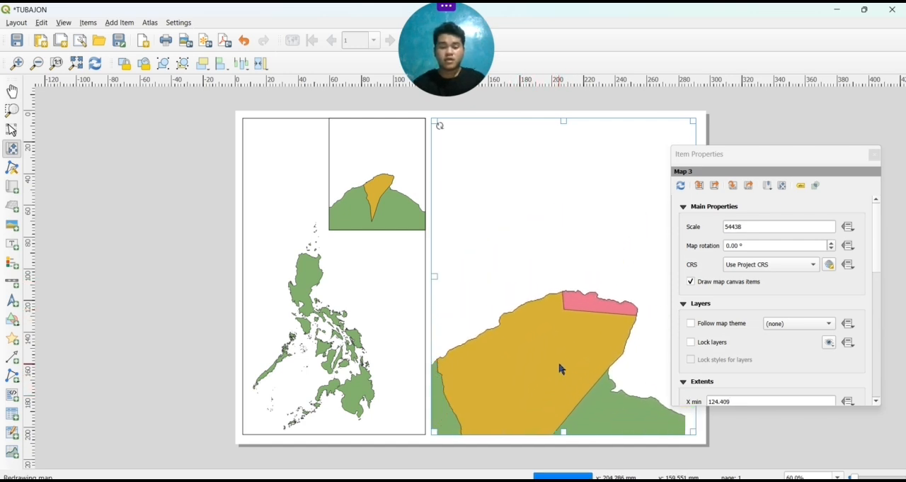
scroll(563, 354, "up", 1)
scroll(563, 359, "up", 1)
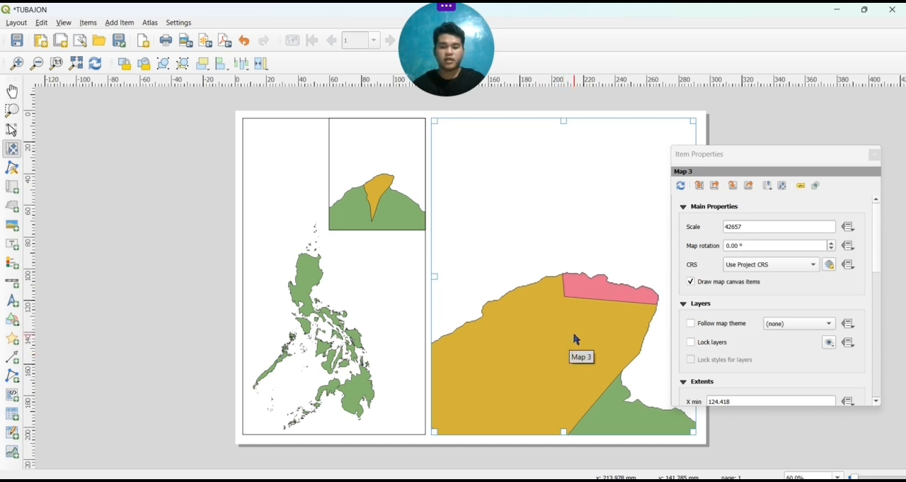
left_click_drag(577, 340, 607, 364)
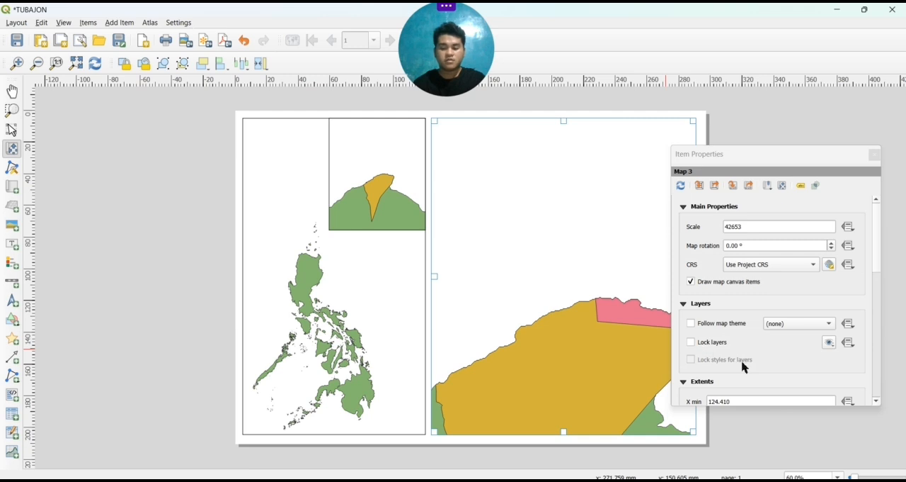
Lock the third map's layers and enable its frame, then close the item properties
scroll(744, 367, "down", 6)
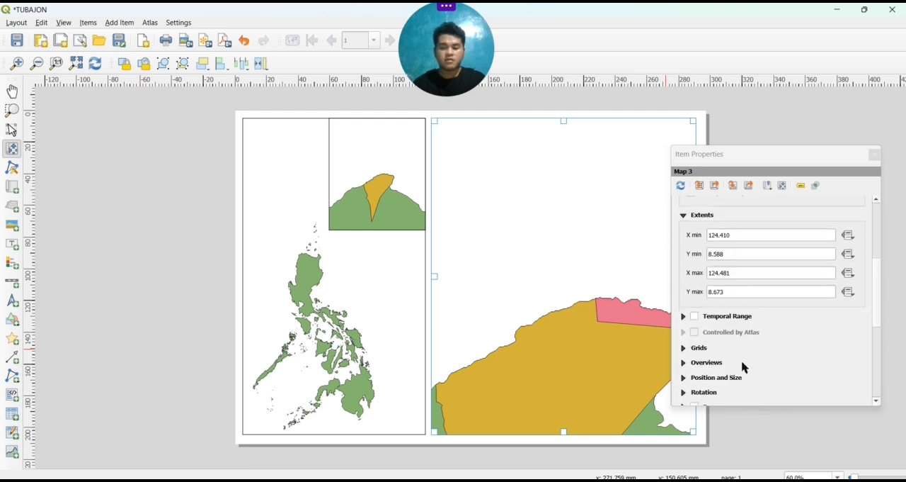
scroll(744, 367, "up", 2)
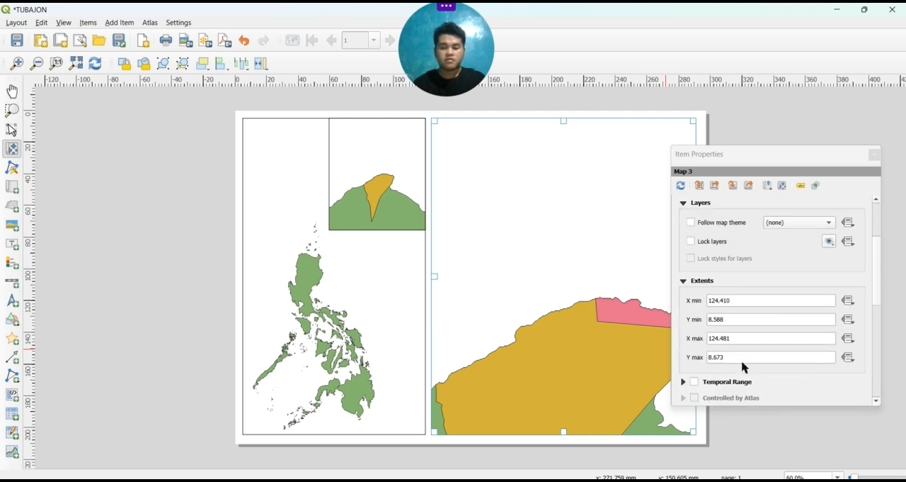
left_click(692, 244)
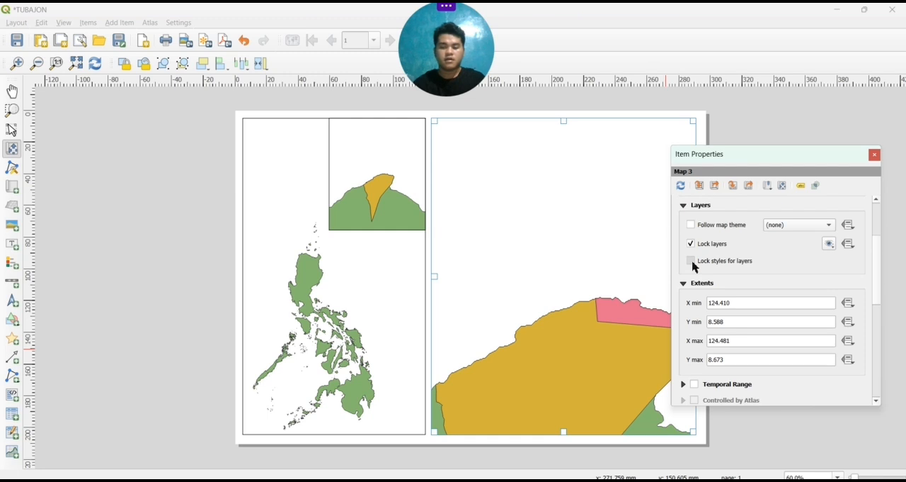
scroll(707, 292, "down", 5)
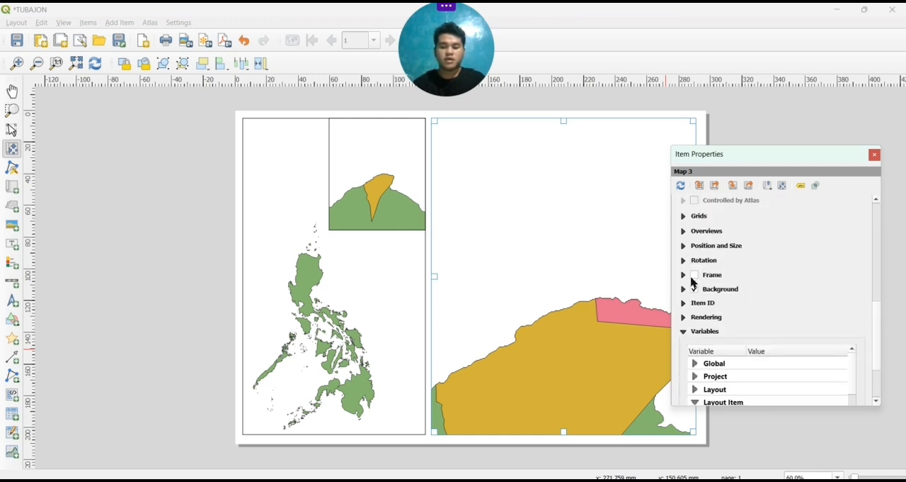
left_click(694, 275)
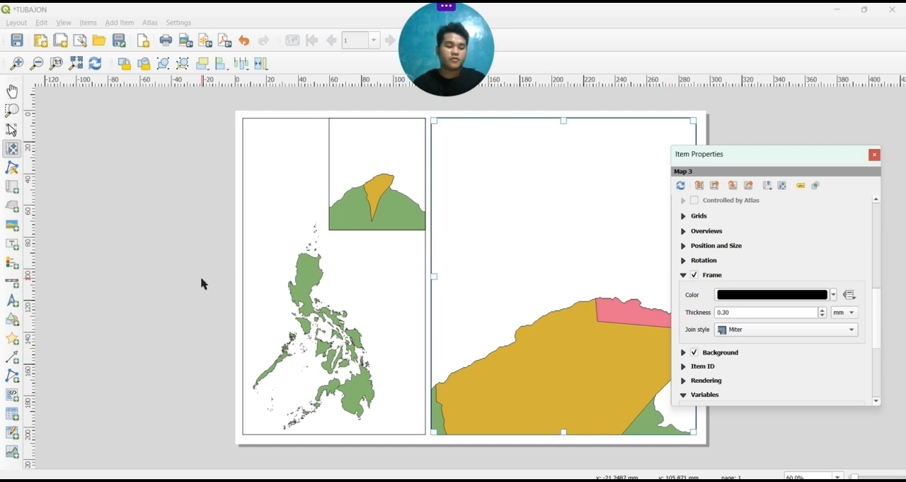
left_click(754, 161)
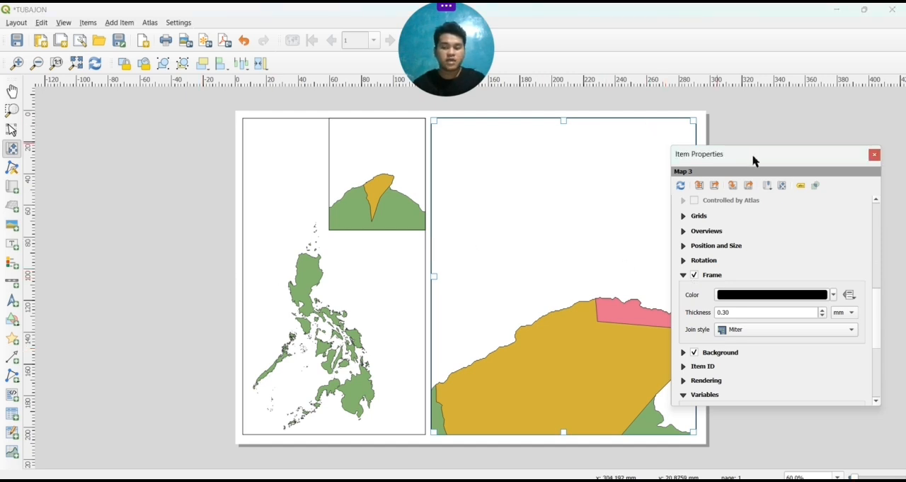
left_click(875, 155)
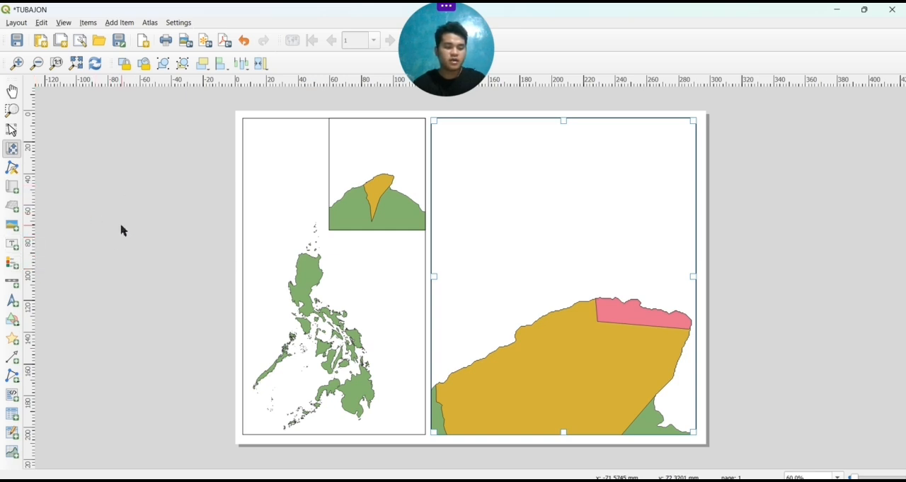
Add a small text label in the blank area above the Philippines outline and open its item properties
left_click(8, 245)
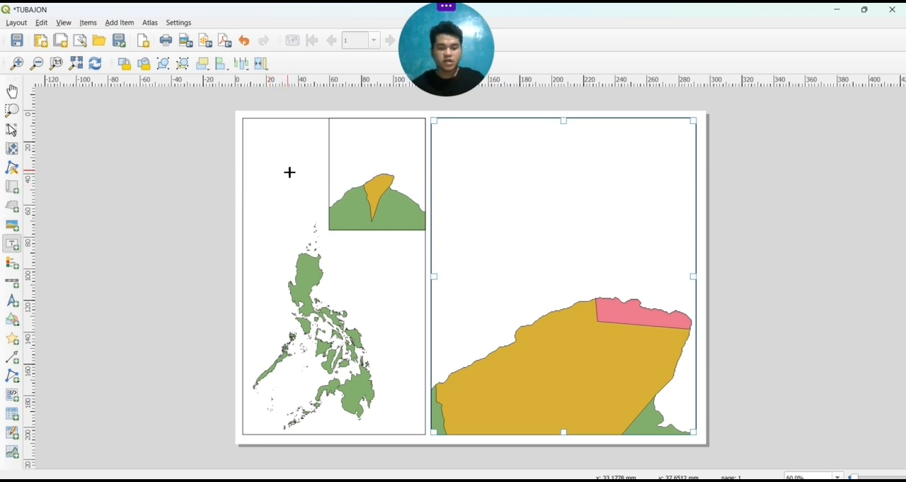
left_click_drag(288, 172, 288, 190)
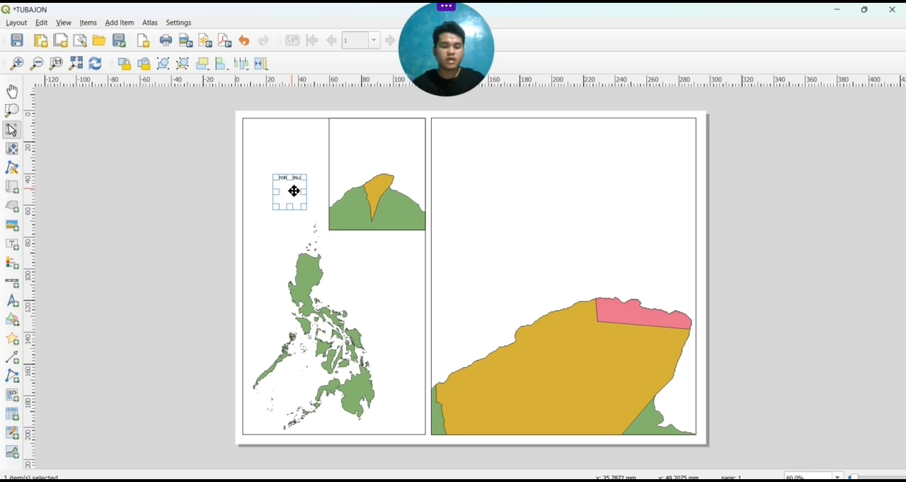
right_click(294, 192)
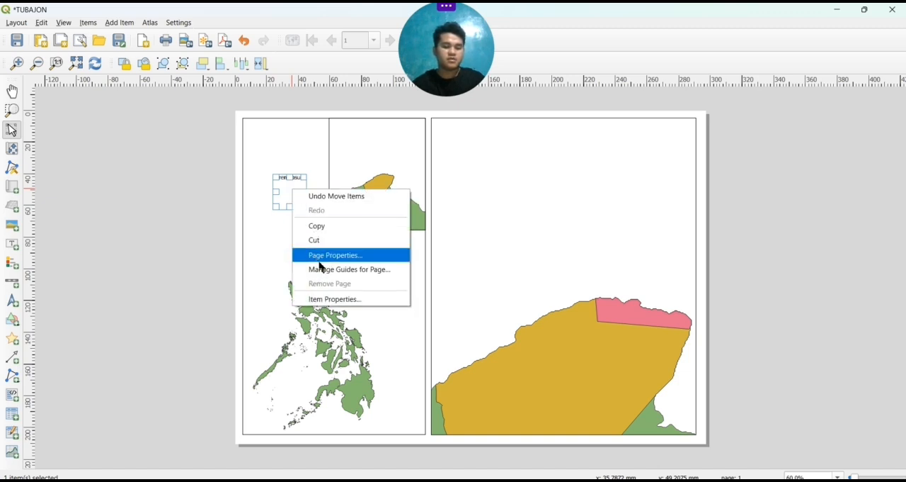
left_click(332, 300)
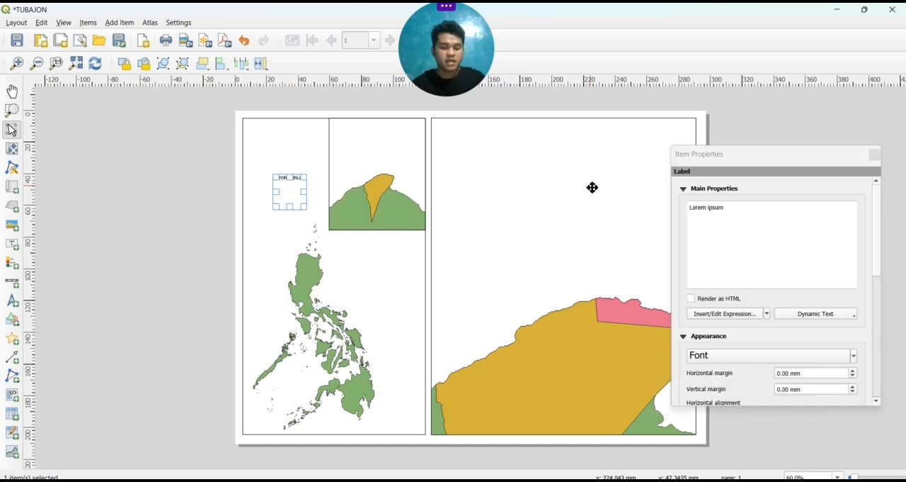
Replace the label's placeholder text with PHILIPPINES
left_click(738, 214)
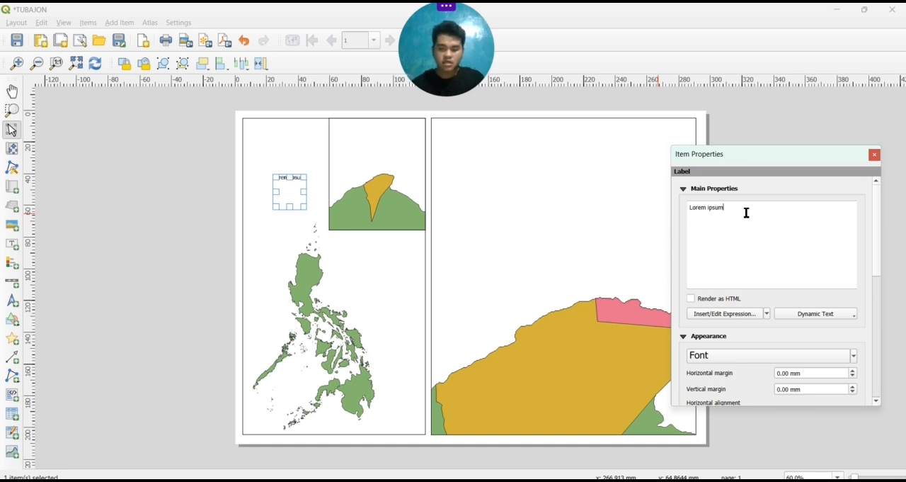
key("BackSpace")
key("BackSpace")
key("BackSpace")
key("BackSpace")
key("BackSpace")
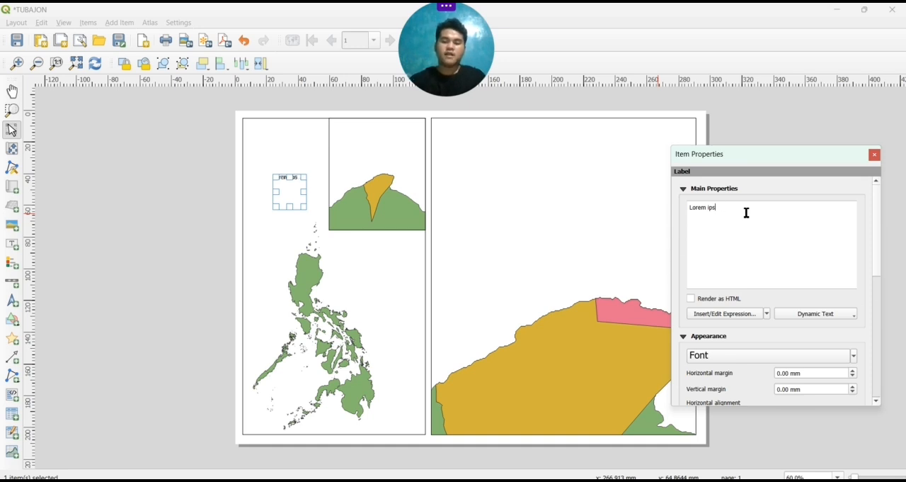
key("BackSpace")
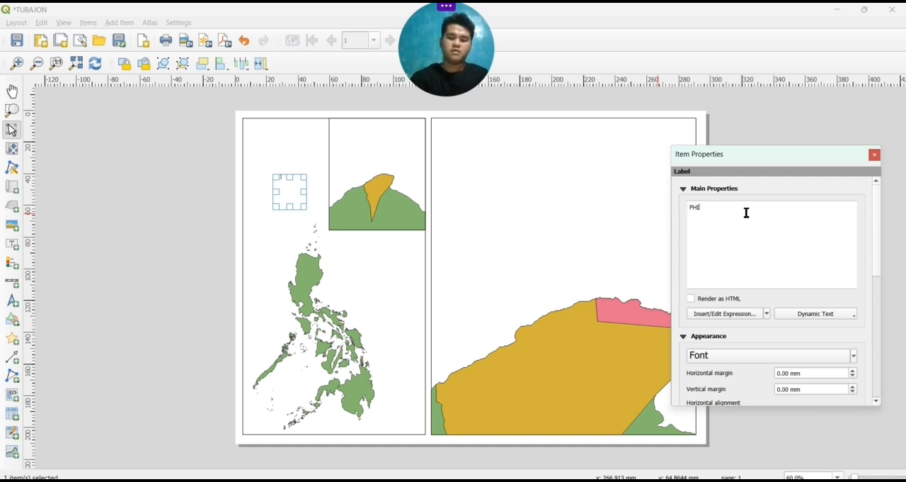
type("PHILIPP")
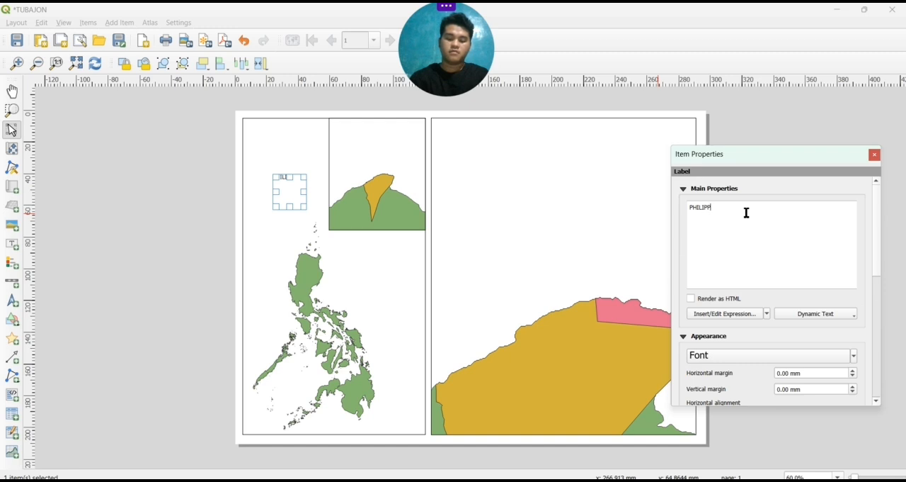
type("INES")
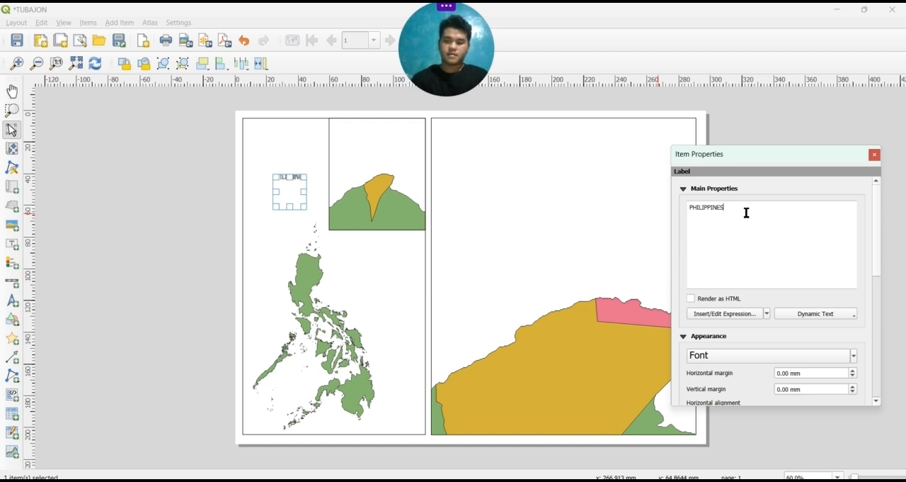
Set the PHILIPPINES label's font size to 11 points
left_click(726, 356)
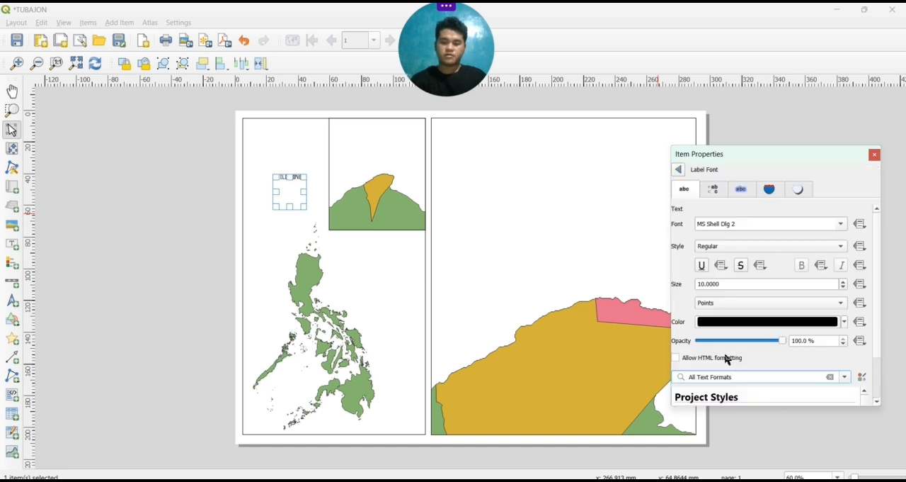
left_click(679, 171)
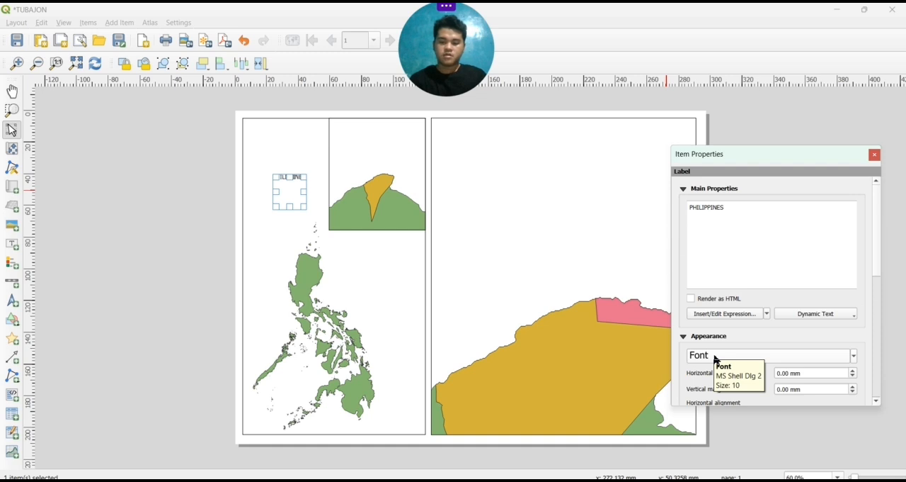
scroll(715, 359, "down", 5)
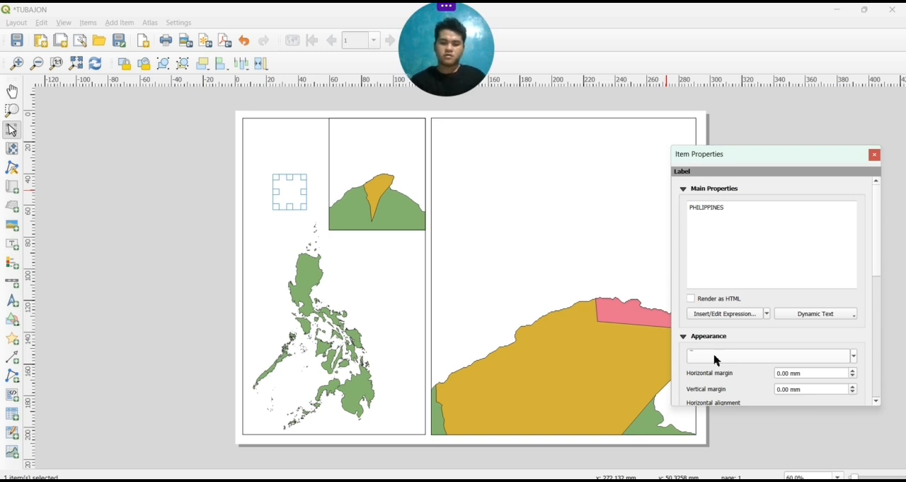
scroll(716, 359, "up", 5)
scroll(715, 360, "up", 2)
scroll(715, 360, "down", 2)
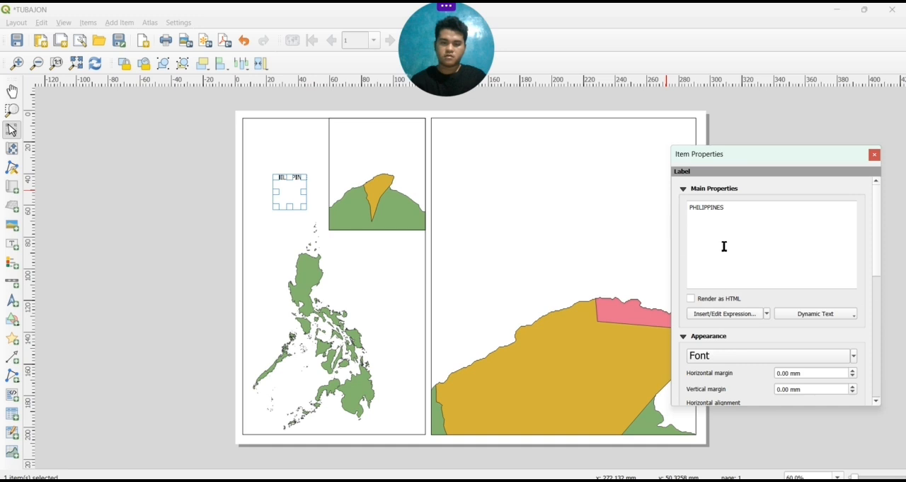
Change the PHILIPPINES label's font to Gill Sans Ultra Bold Condensed
left_click(731, 354)
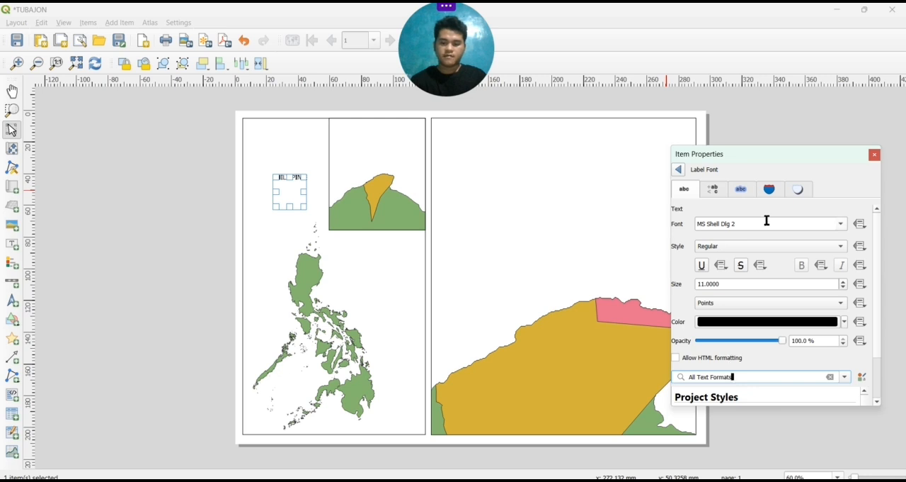
left_click(840, 225)
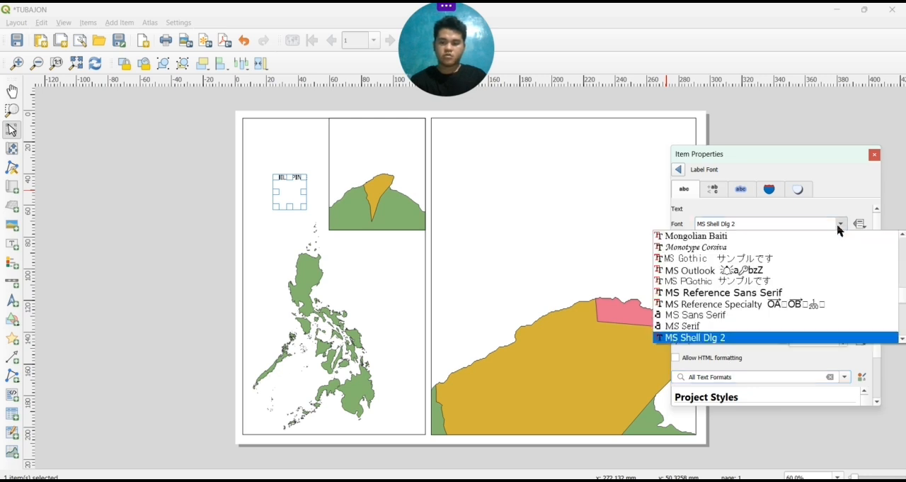
scroll(779, 240, "up", 8)
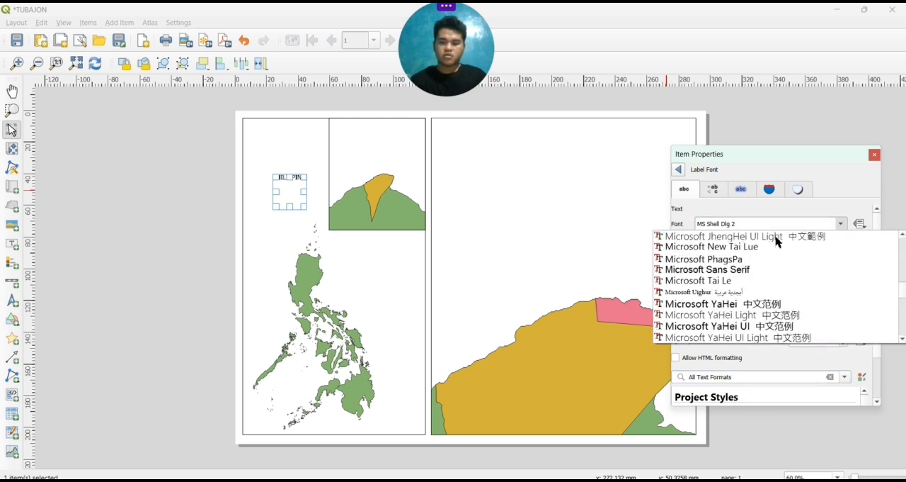
scroll(776, 242, "up", 10)
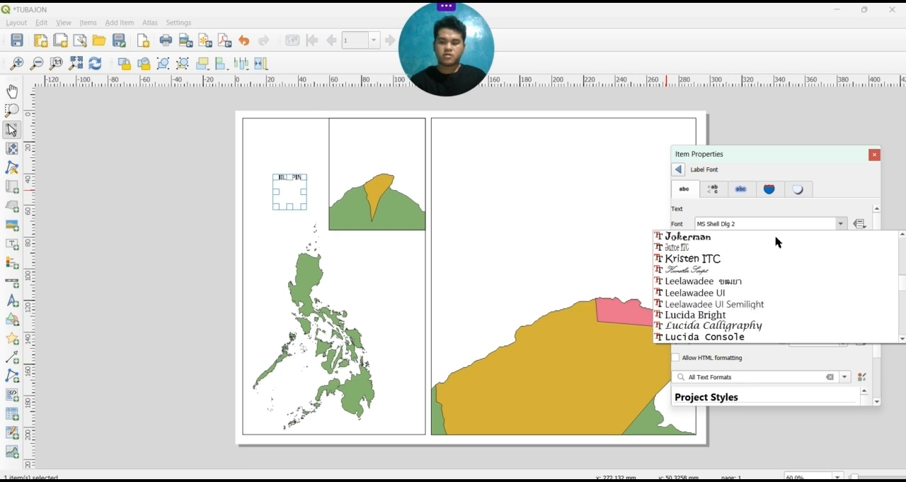
scroll(777, 242, "up", 4)
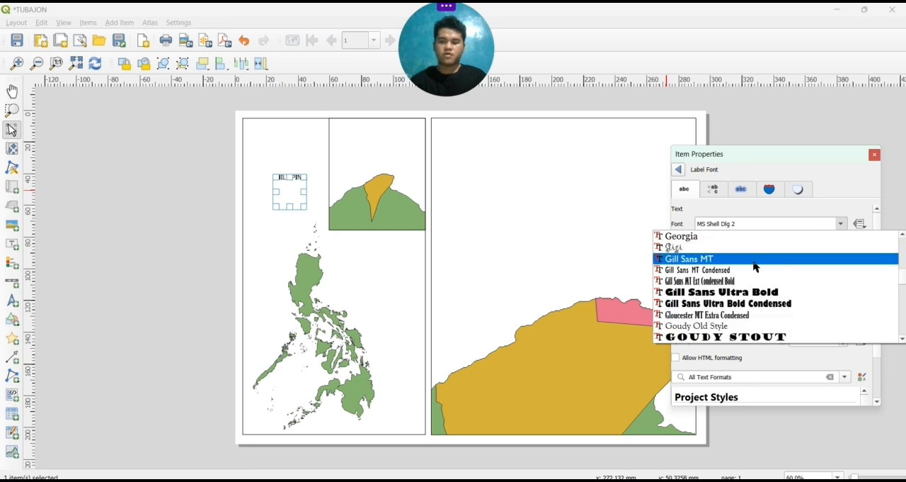
left_click(740, 303)
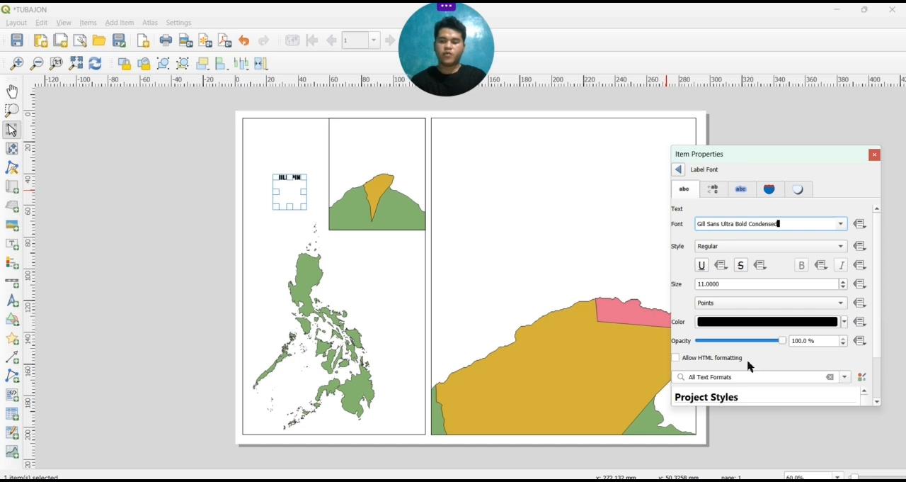
scroll(750, 366, "down", 2)
scroll(751, 366, "up", 3)
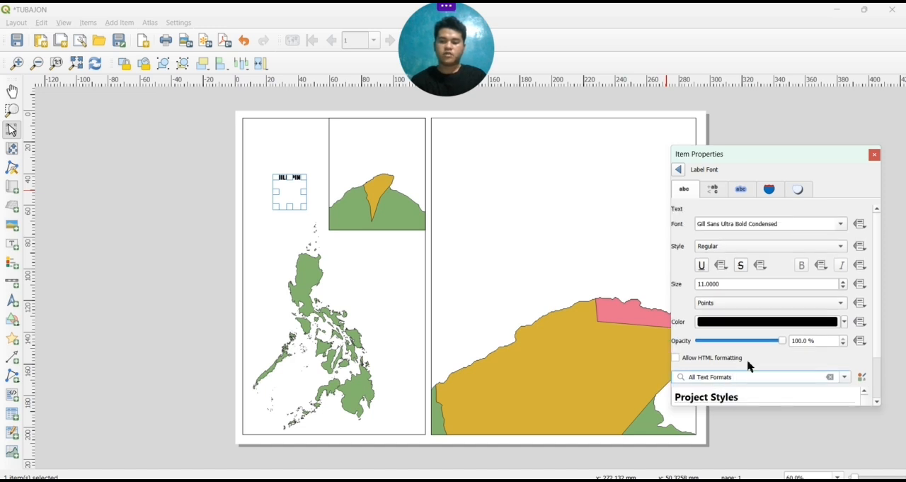
Change the PHILIPPINES label's font to Franklin Gothic Heavy
left_click(678, 170)
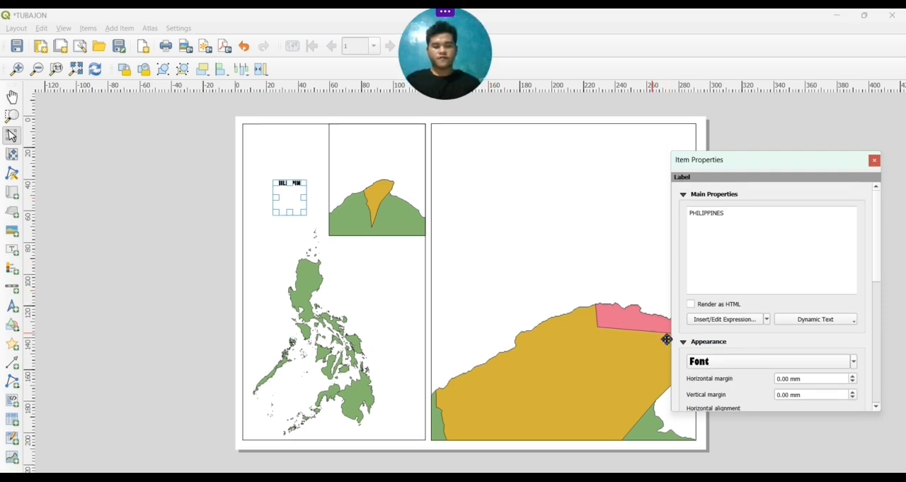
left_click(737, 363)
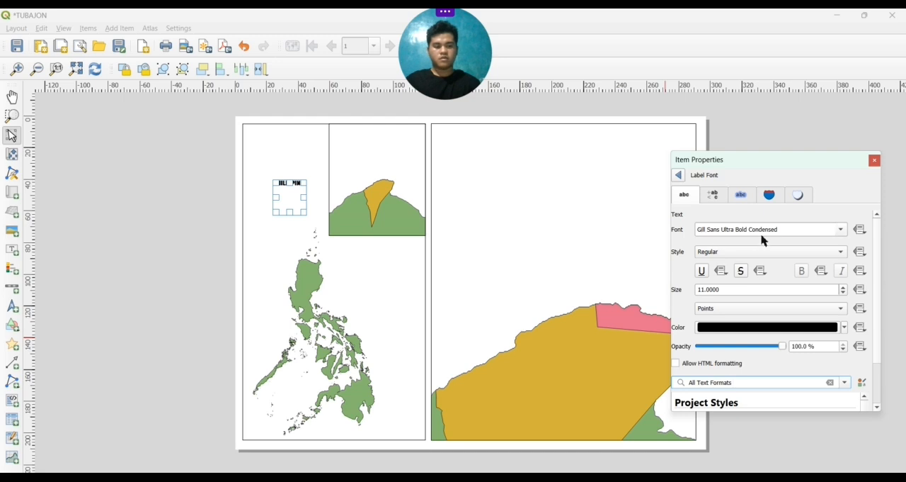
left_click(841, 233)
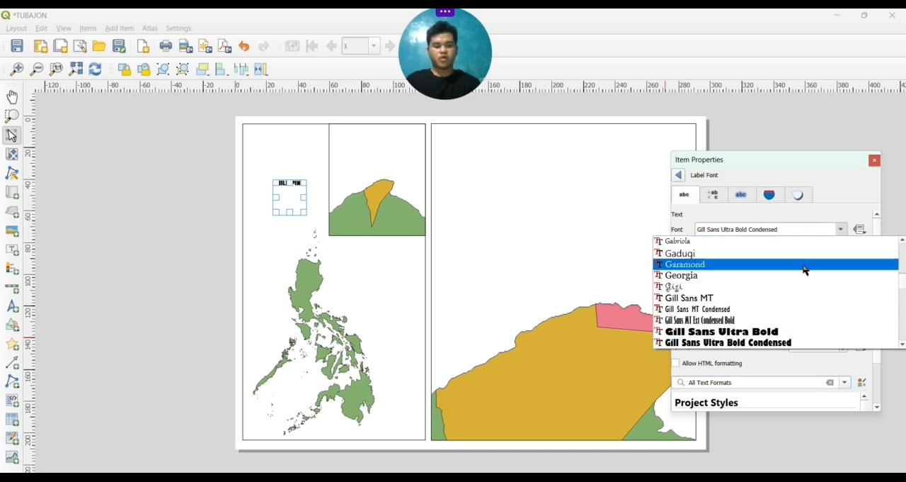
scroll(803, 270, "up", 15)
scroll(803, 271, "up", 10)
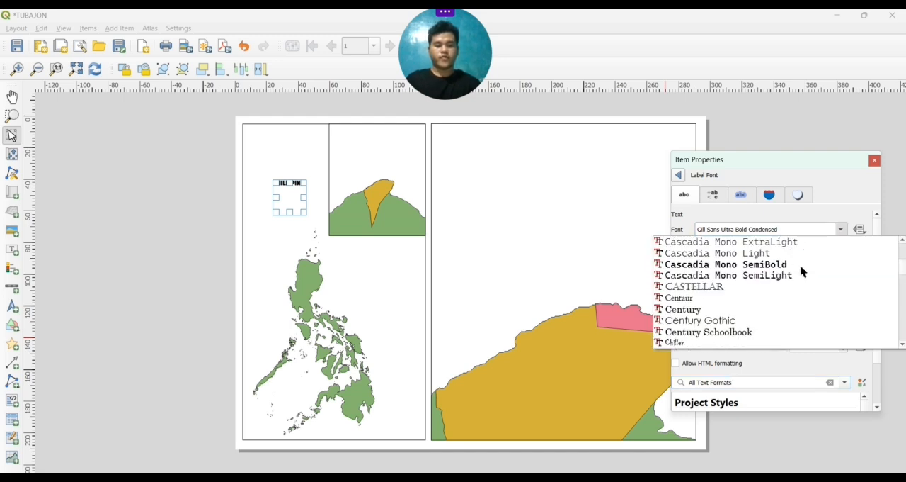
scroll(803, 272, "up", 7)
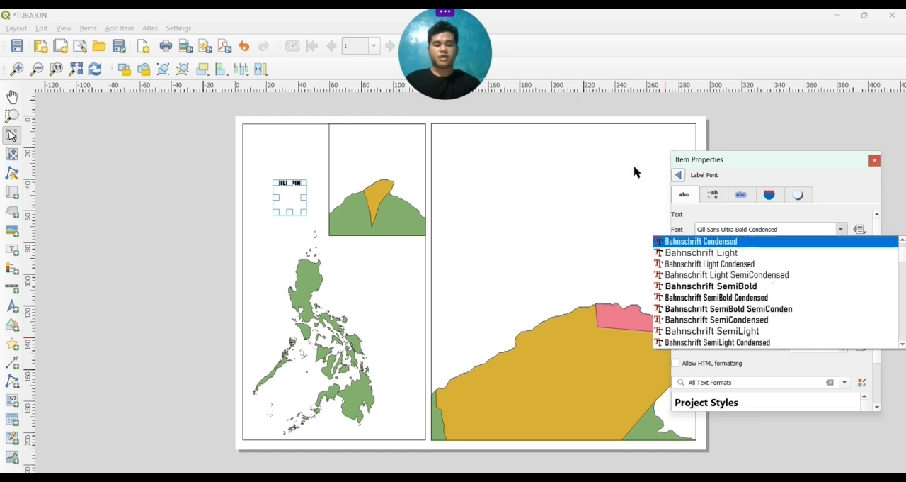
scroll(688, 287, "up", 3)
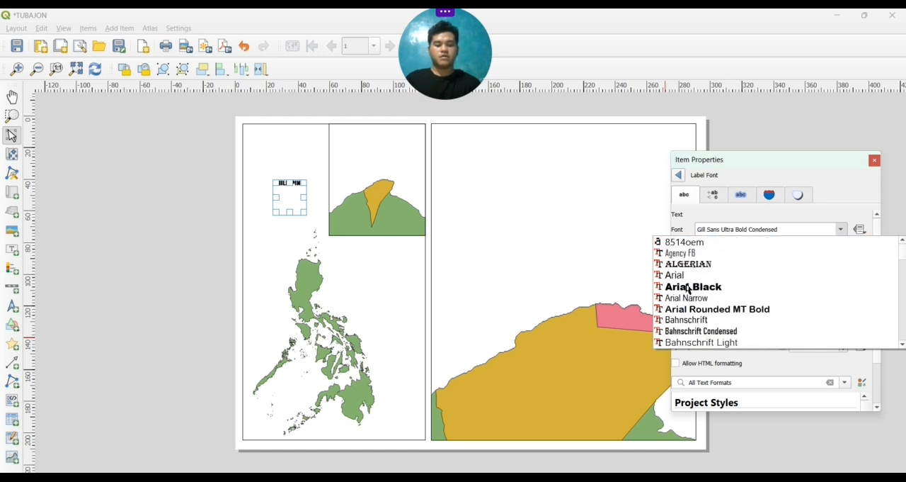
scroll(688, 288, "down", 6)
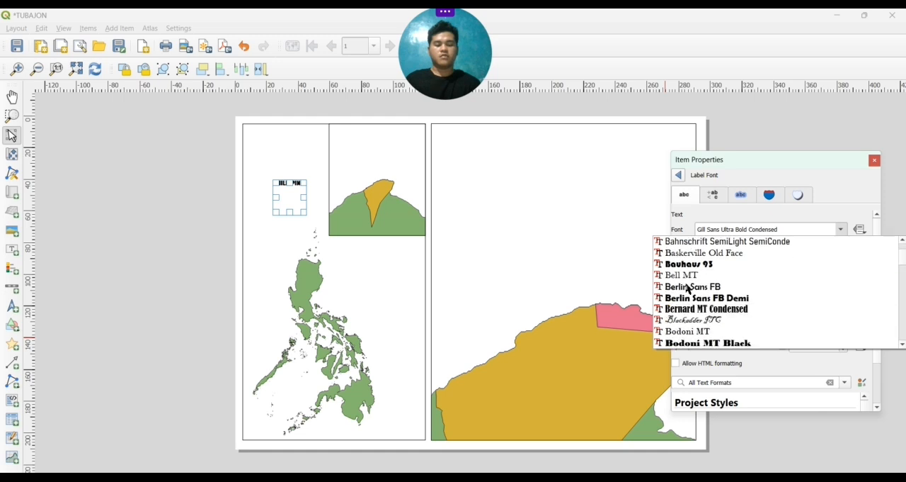
scroll(689, 288, "down", 6)
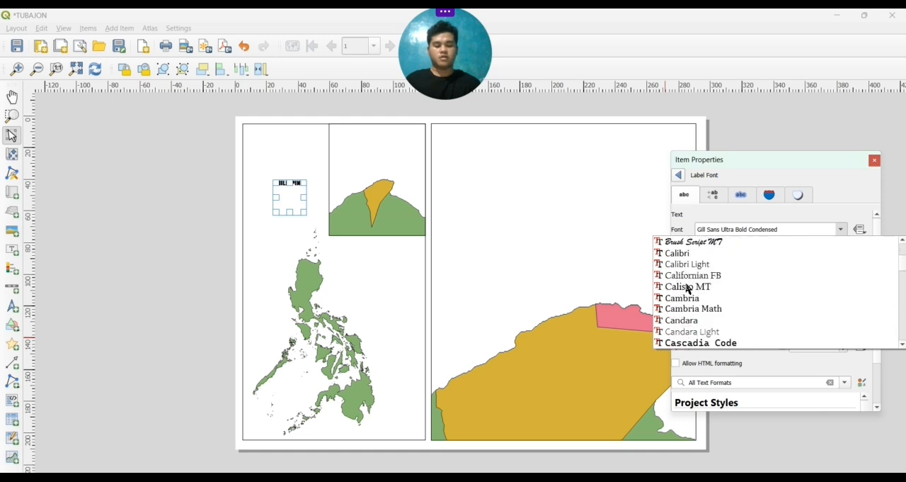
scroll(687, 288, "down", 18)
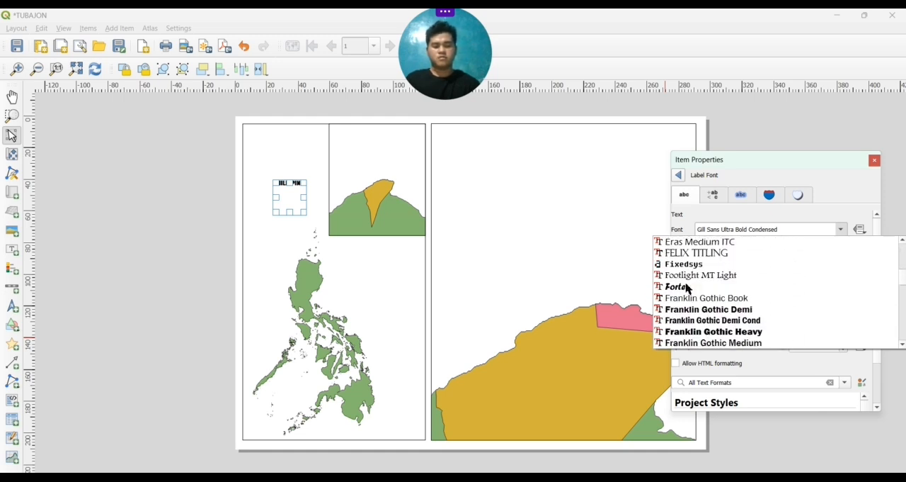
left_click(688, 332)
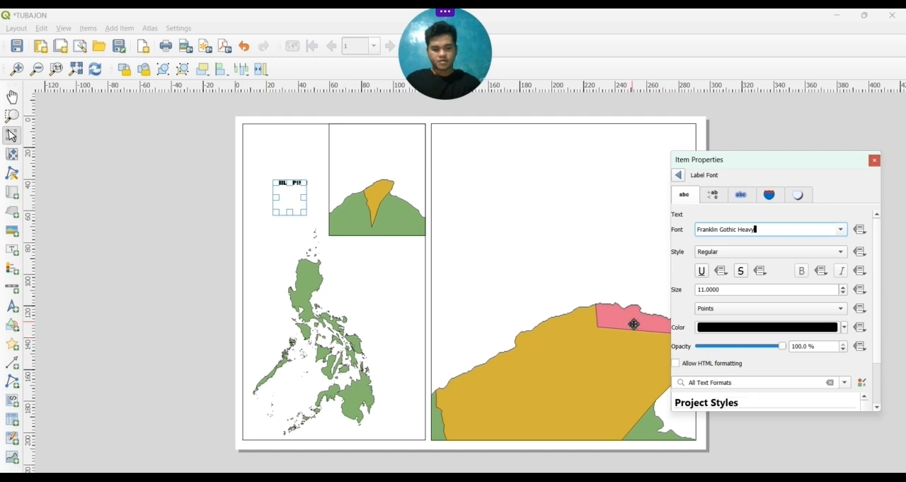
left_click(563, 254)
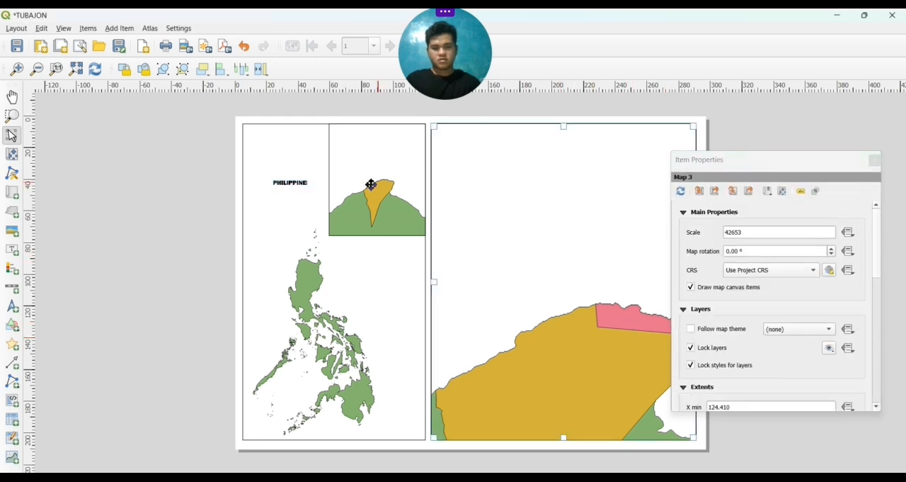
Widen the PHILIPPINES label's box on both sides and move the label beside the northern part of the Philippines outline
left_click(308, 182)
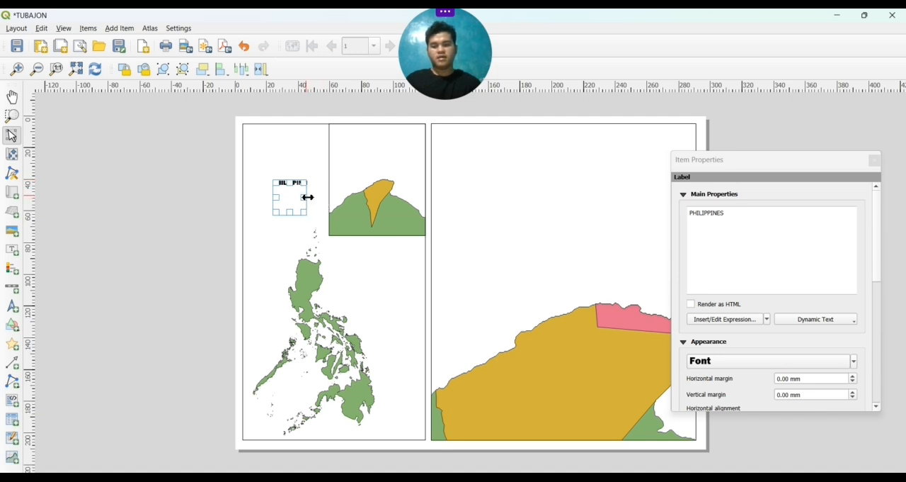
left_click_drag(307, 198, 268, 198)
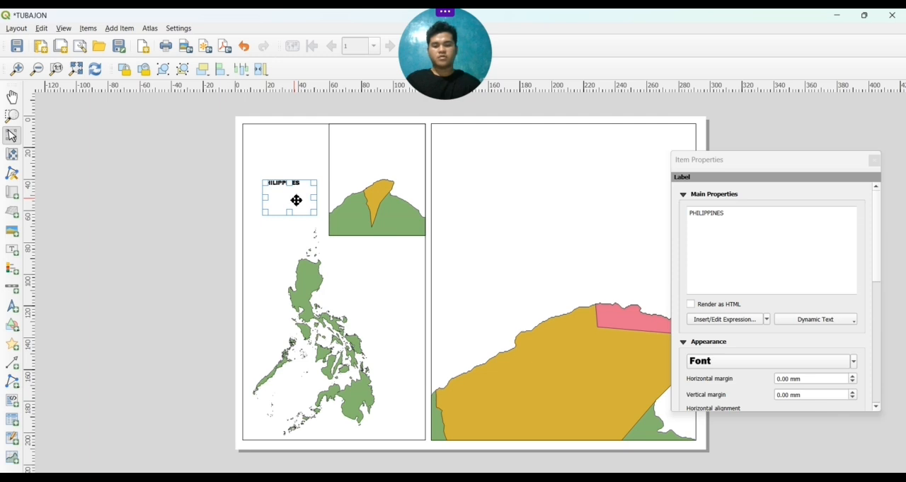
left_click_drag(296, 200, 354, 304)
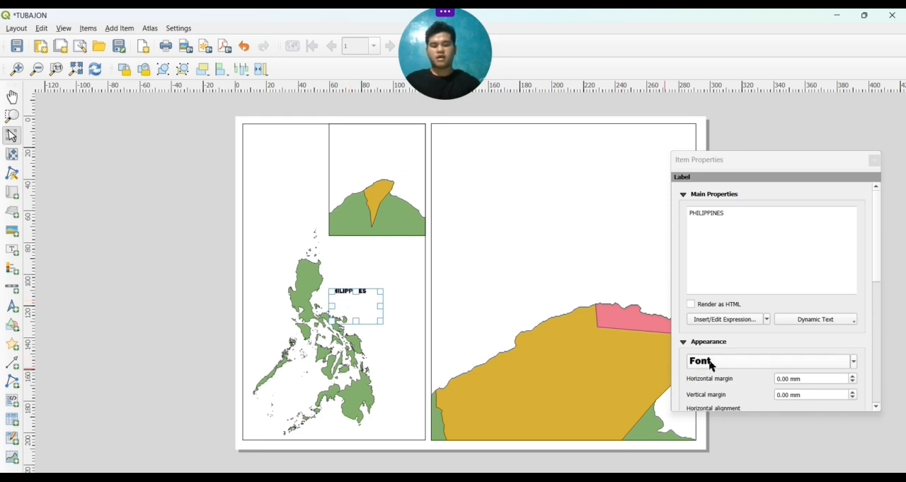
Enlarge the PHILIPPINES label's text to 17 points and widen its box to fit the whole word
scroll(719, 366, "up", 3)
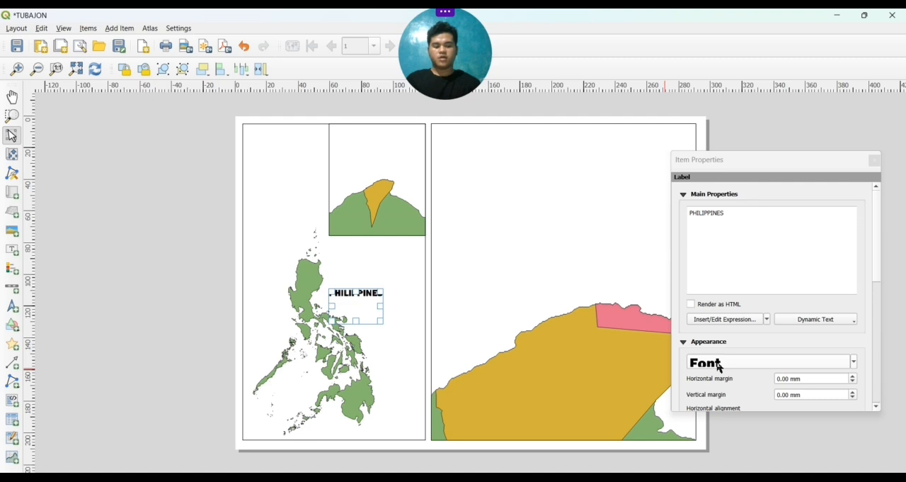
left_click(534, 281)
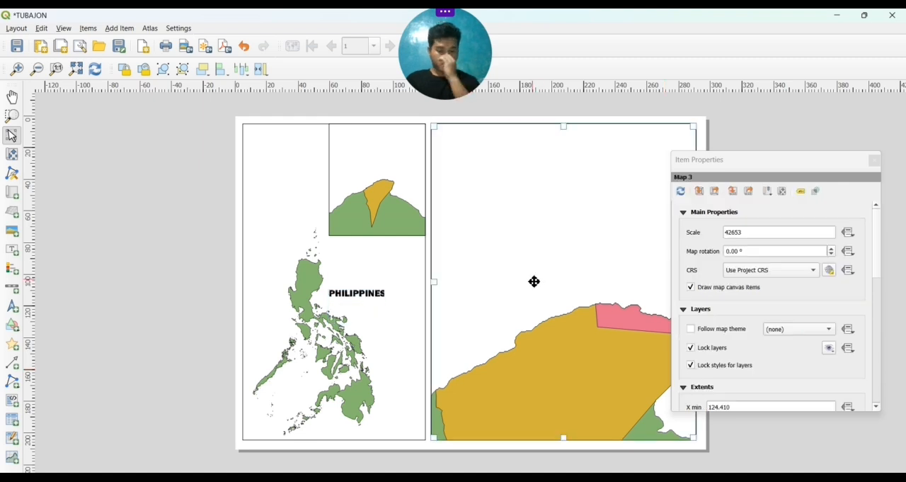
left_click(377, 297)
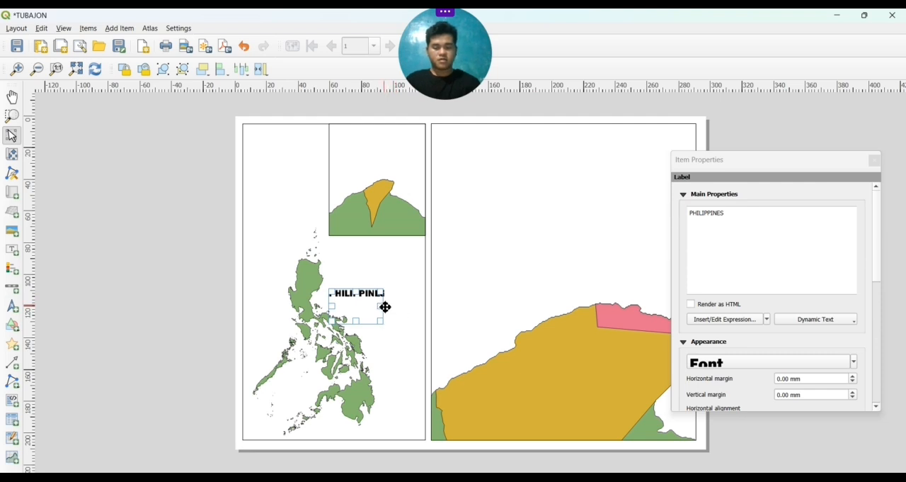
left_click_drag(383, 309, 394, 309)
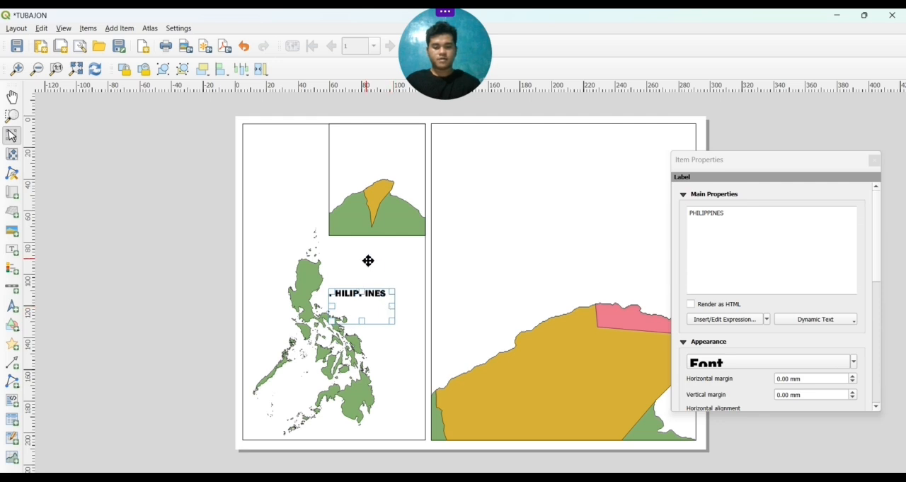
left_click(368, 261)
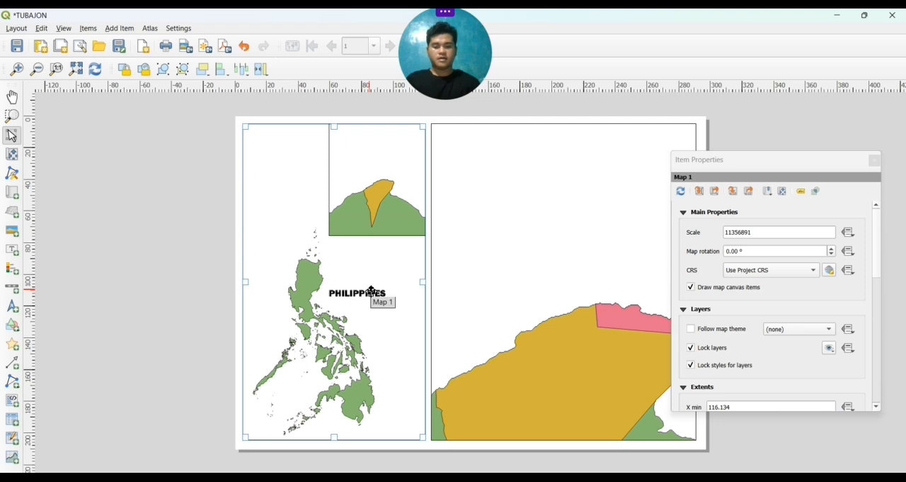
Duplicate the PHILIPPINES label and place the copy in the blank area of the large barangay map
left_click(371, 291)
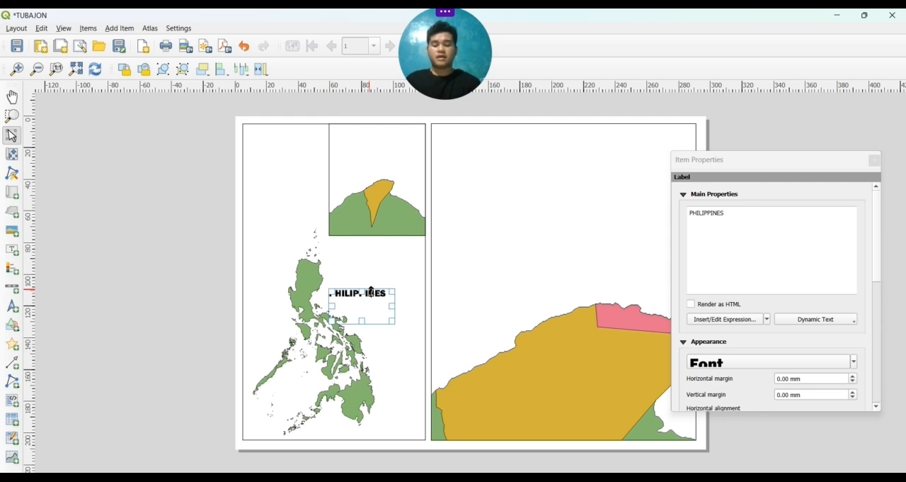
left_click_drag(371, 291, 425, 286)
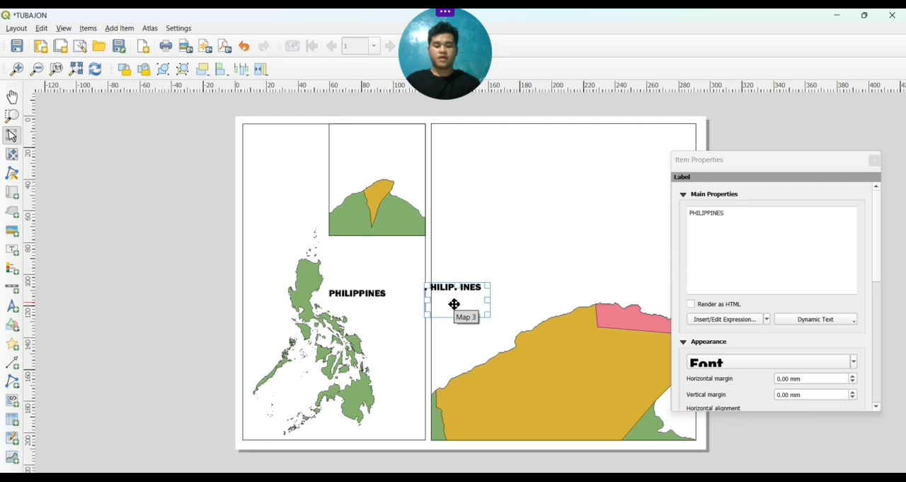
left_click_drag(454, 303, 493, 273)
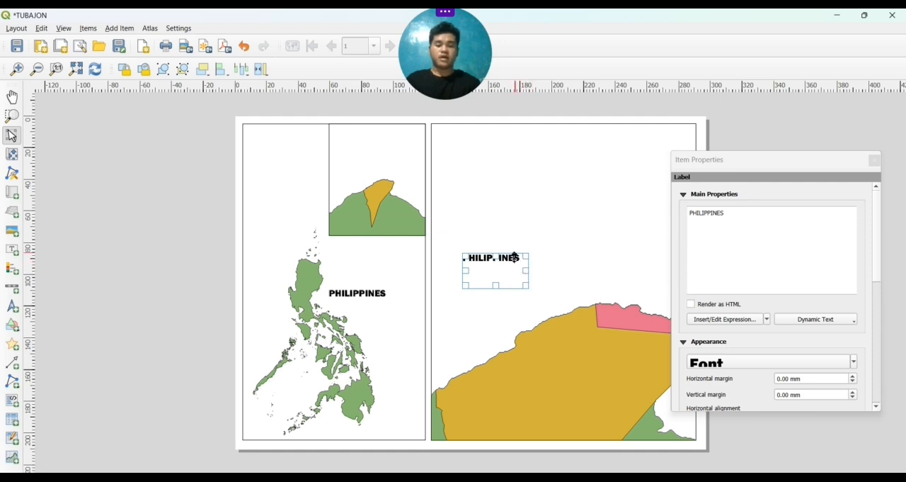
Replace the copied label's text with TUBAJON
left_click(739, 216)
key("BackSpace")
key("BackSpace")
key("BackSpace")
key("BackSpace")
key("BackSpace")
key("BackSpace")
key("BackSpace")
key("BackSpace")
key("BackSpace")
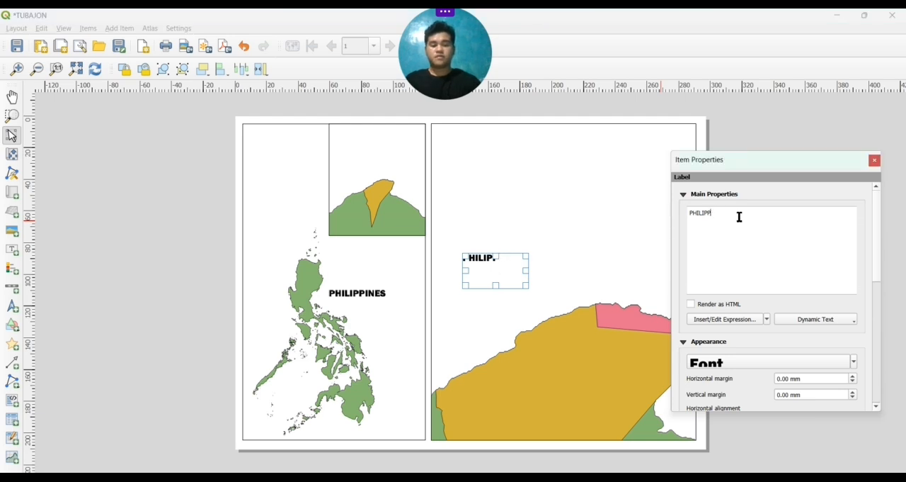
key("BackSpace")
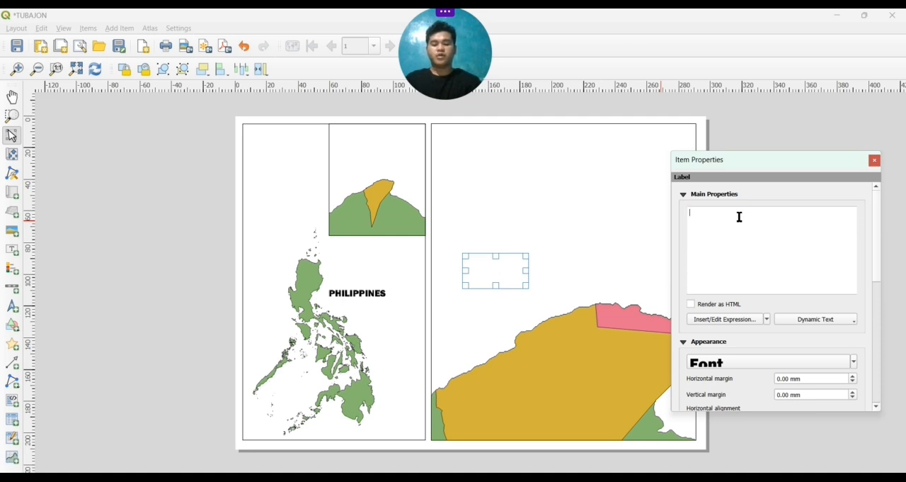
type("TUB")
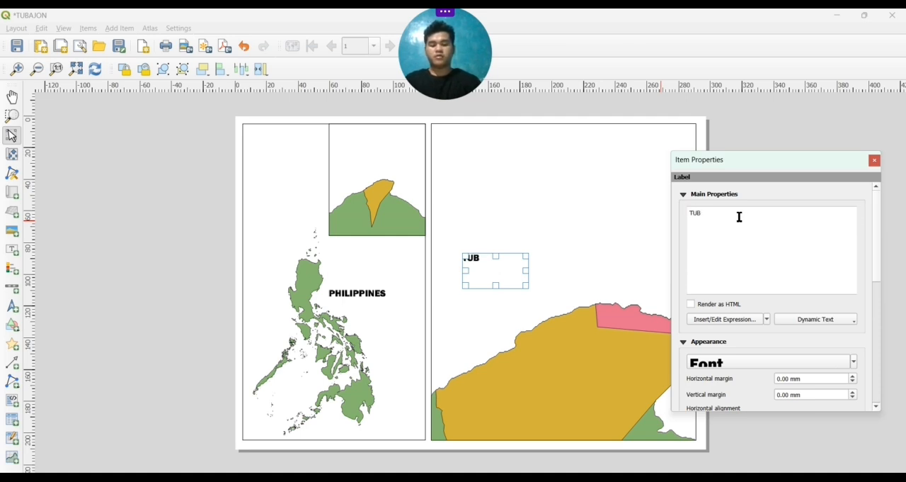
type("AJON")
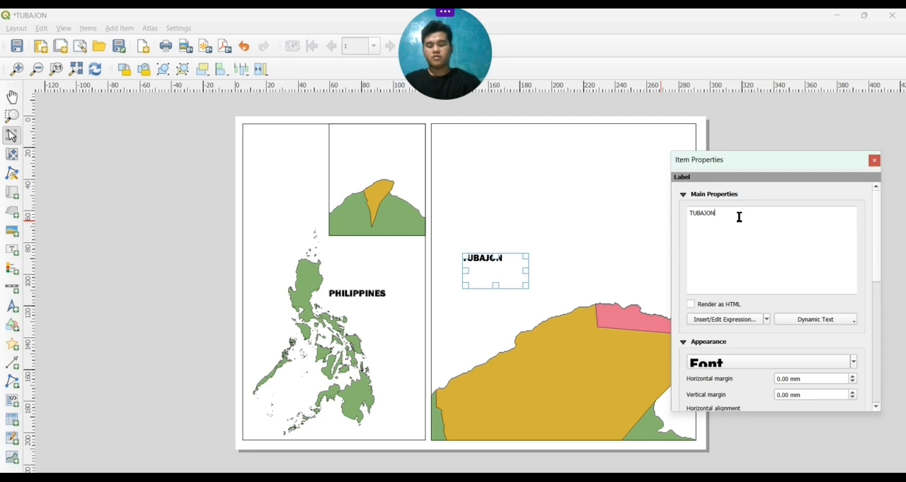
left_click(514, 278)
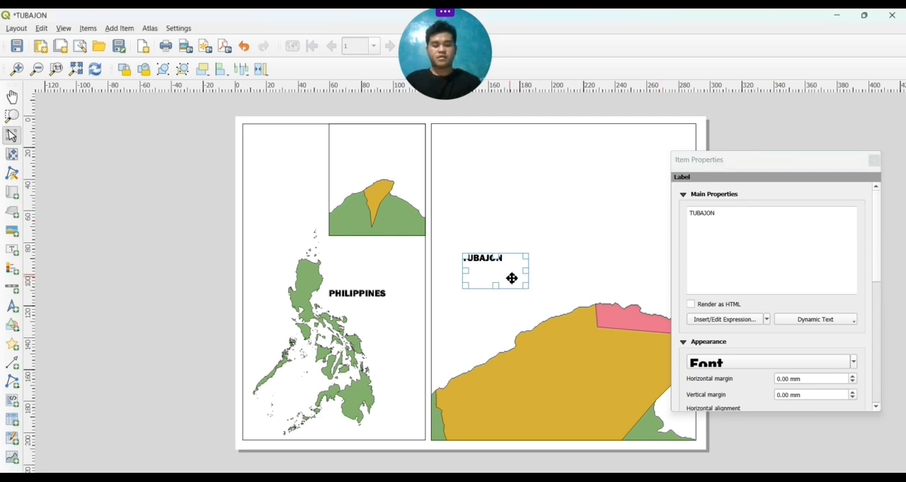
Move the TUBAJON label down next to the pink barangay area and make its text slightly smaller
left_click_drag(512, 278, 601, 338)
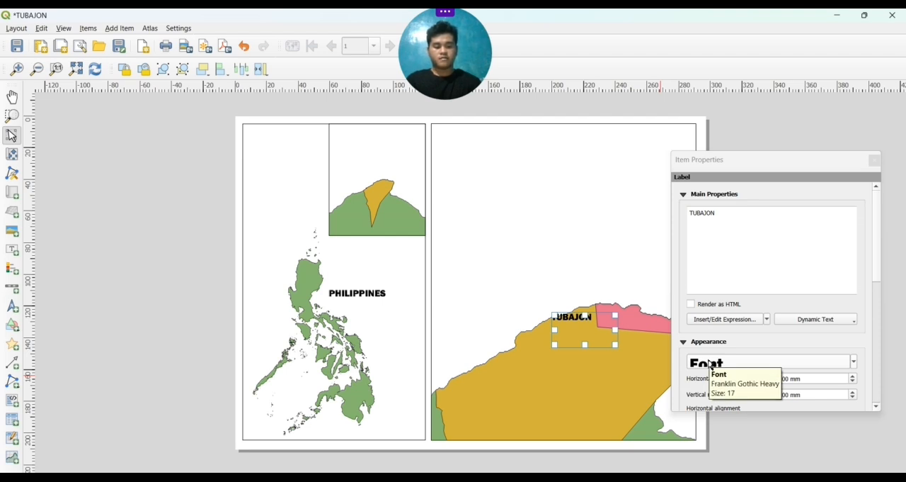
scroll(710, 364, "up", 7)
scroll(711, 364, "down", 10)
scroll(710, 364, "up", 2)
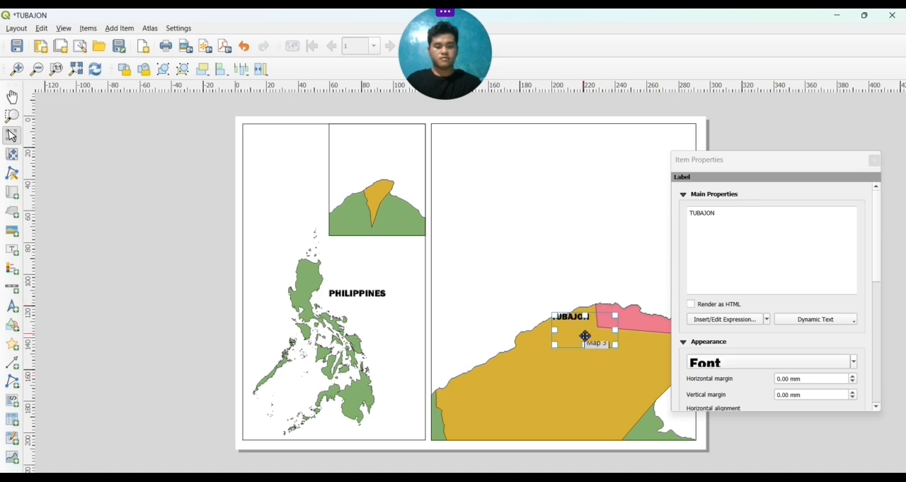
Move the item properties window clear of the map and position the TUBAJON label inside the pink barangay area
left_click_drag(784, 163, 812, 134)
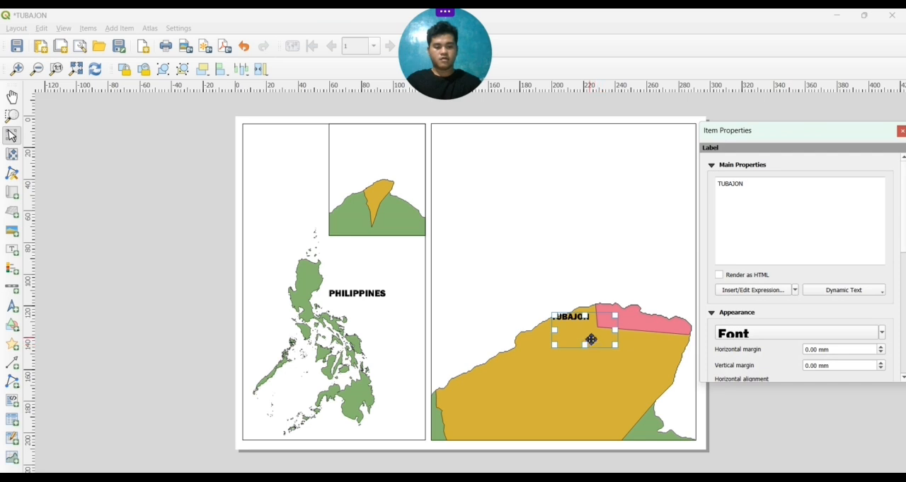
left_click_drag(588, 337, 646, 332)
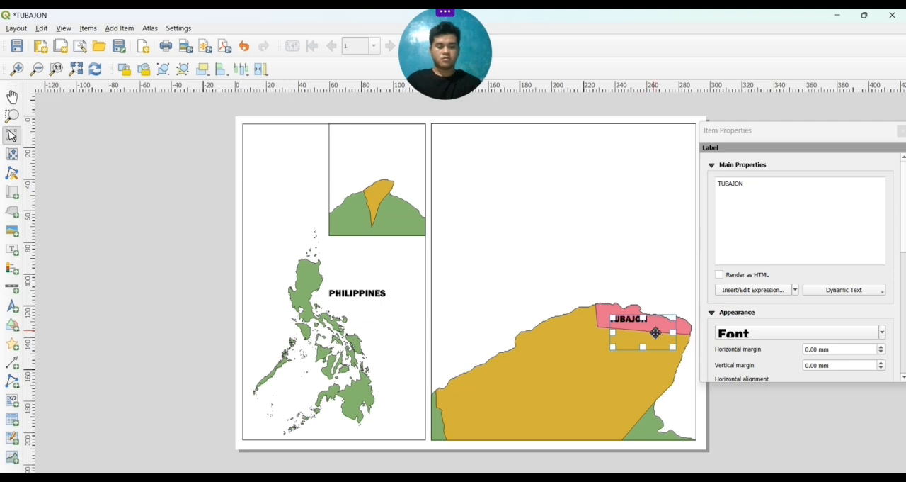
left_click_drag(656, 332, 660, 334)
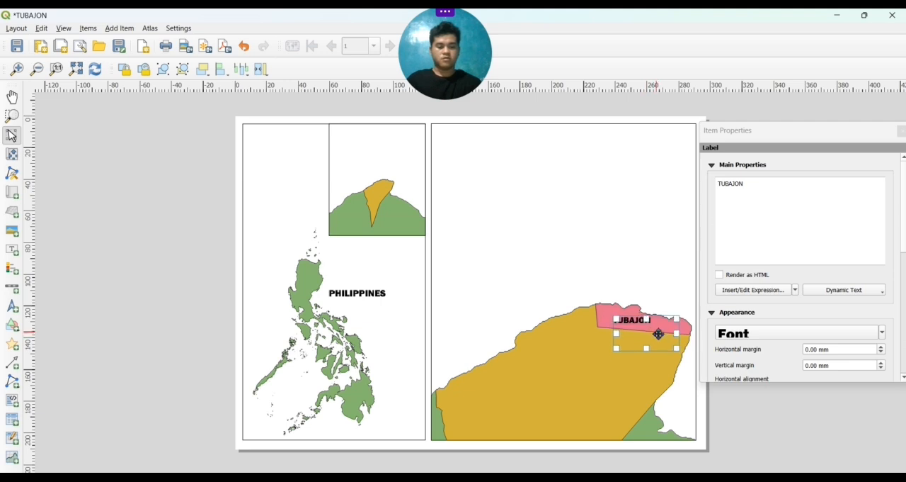
left_click(653, 257)
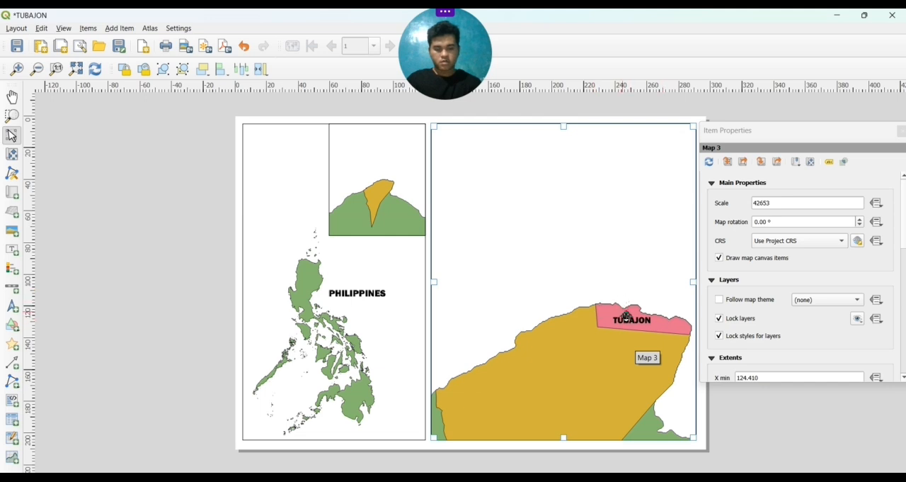
left_click(614, 316)
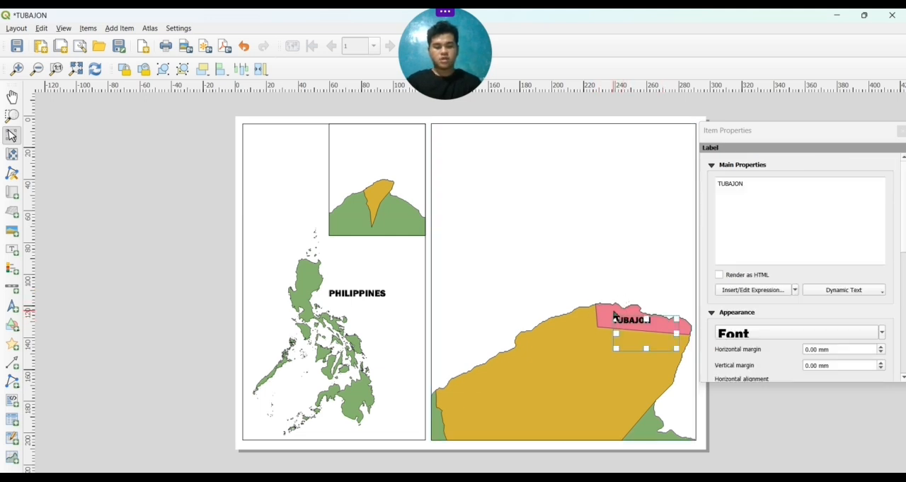
left_click(305, 168)
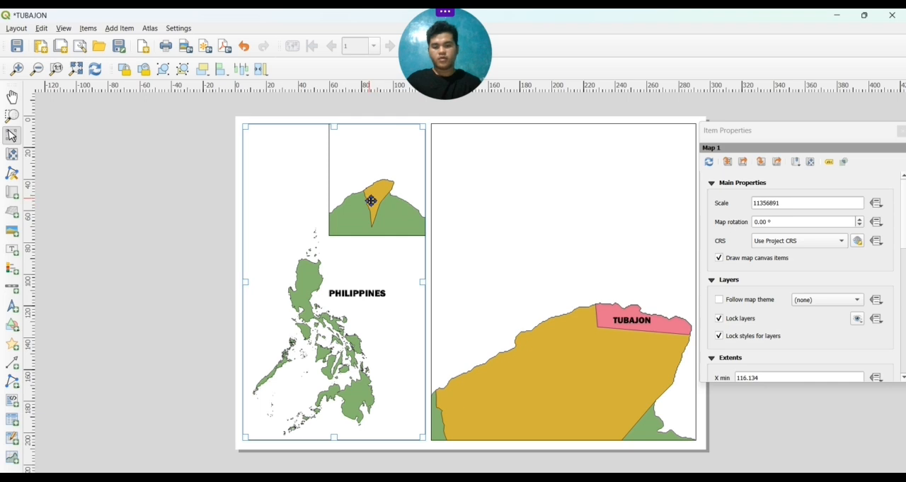
Paste a copy of the TUBAJON label onto the small municipality map and replace its text with LAGUINDINGAN
key("ctrl+v")
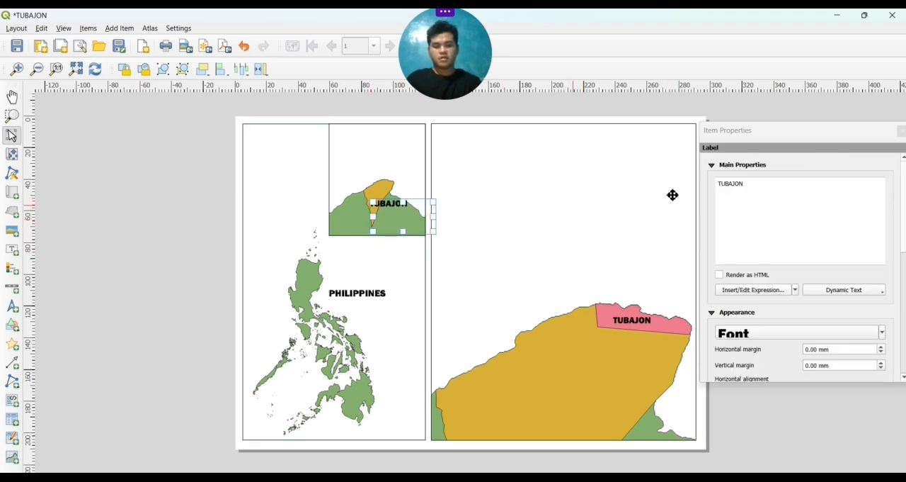
left_click(776, 186)
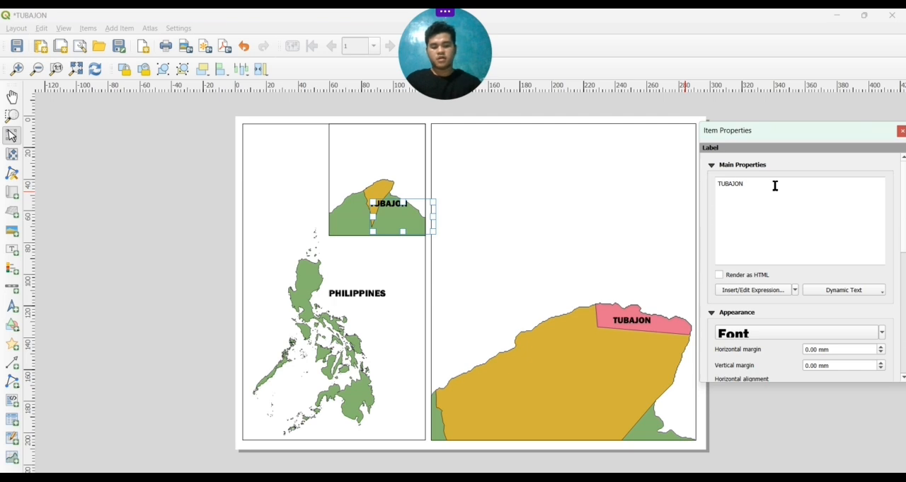
key("BackSpace")
key("BackSpace")
key("BackSpace")
key("BackSpace")
key("BackSpace")
key("BackSpace")
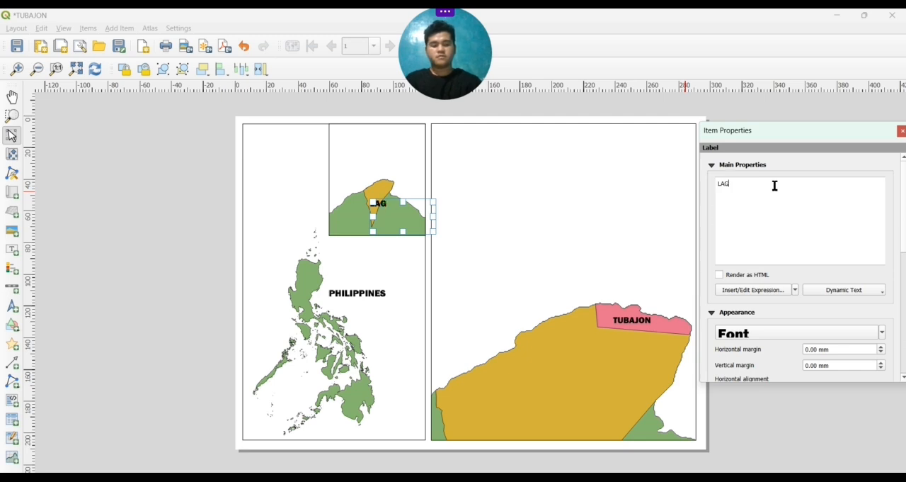
type("N")
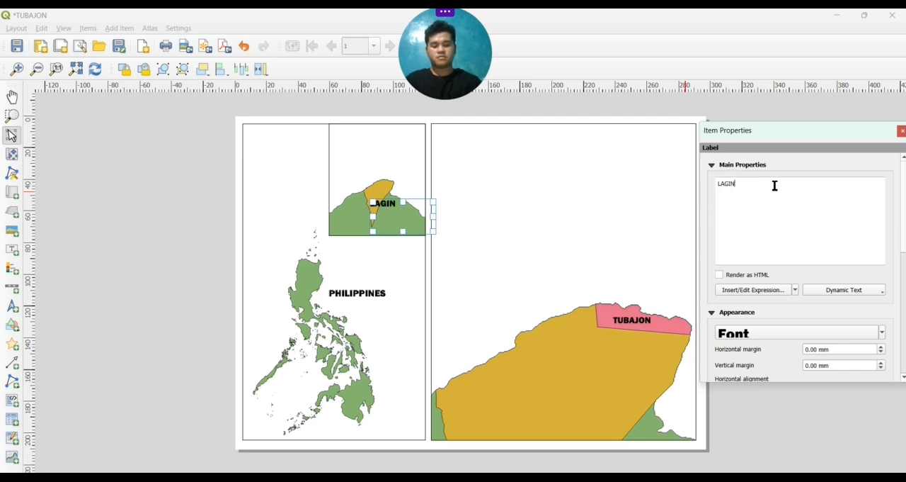
type("DINGA")
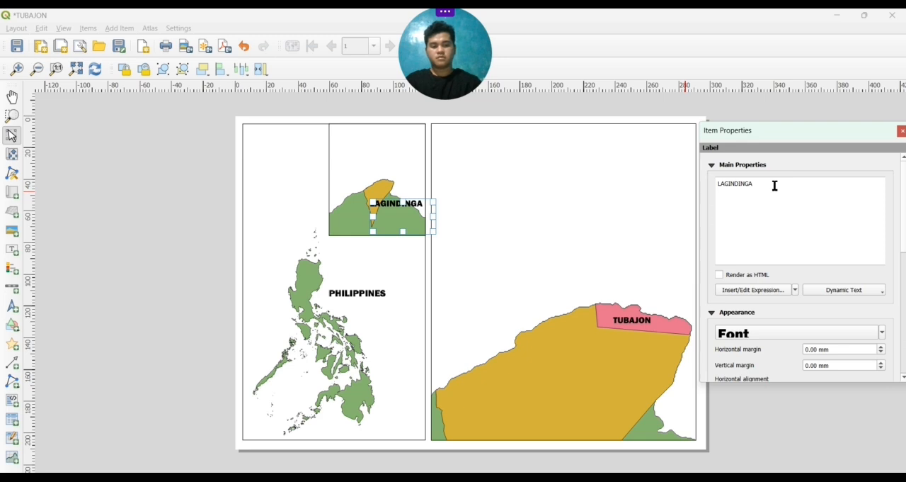
type("N")
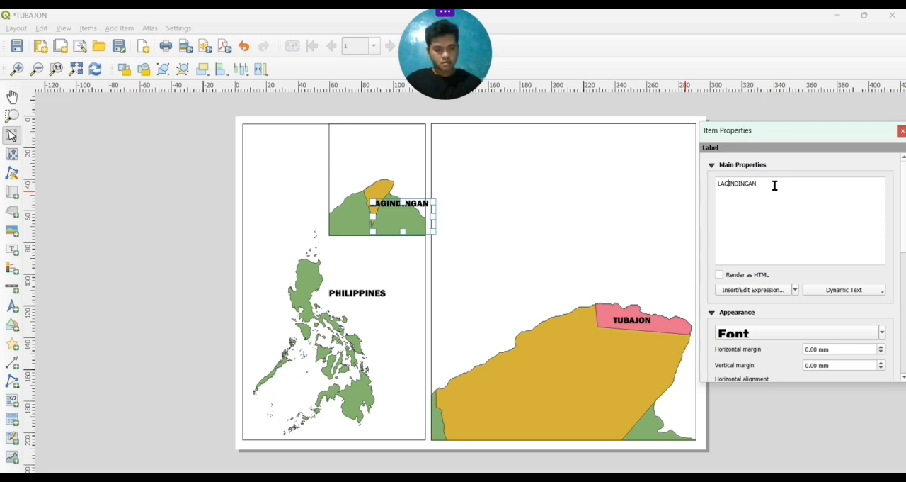
type("U")
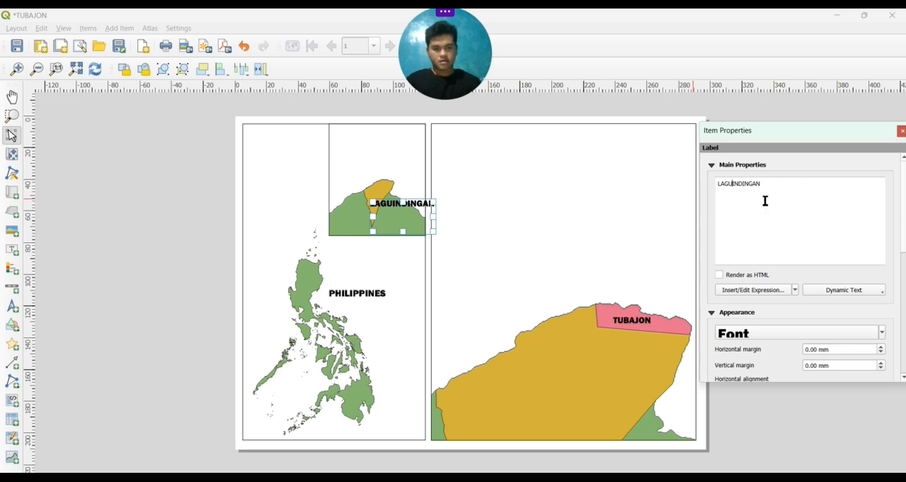
left_click(415, 220)
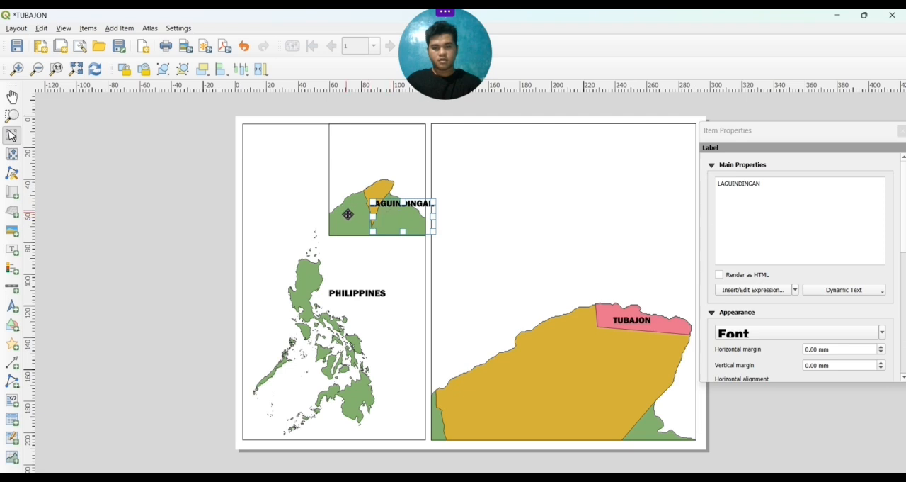
Enlarge the content of the small Laguindingan map to a scale of about 186377 and shift the orange municipality up within its frame
left_click(359, 182)
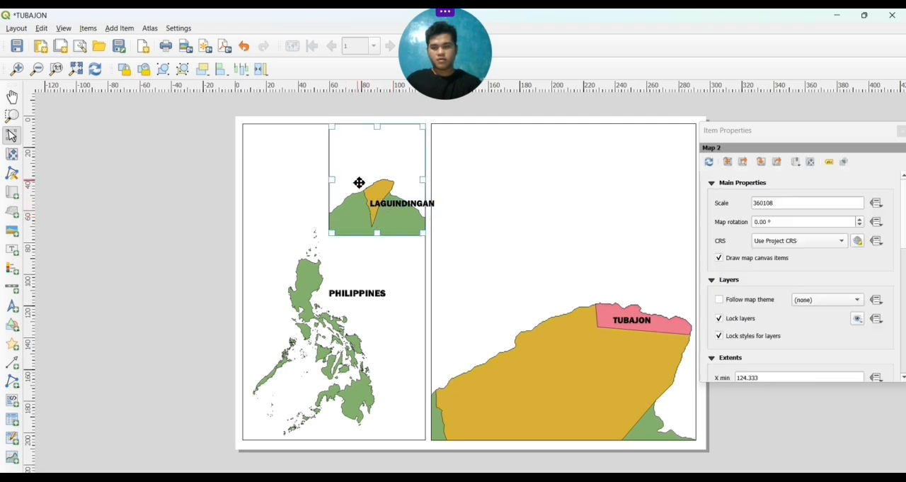
left_click(7, 155)
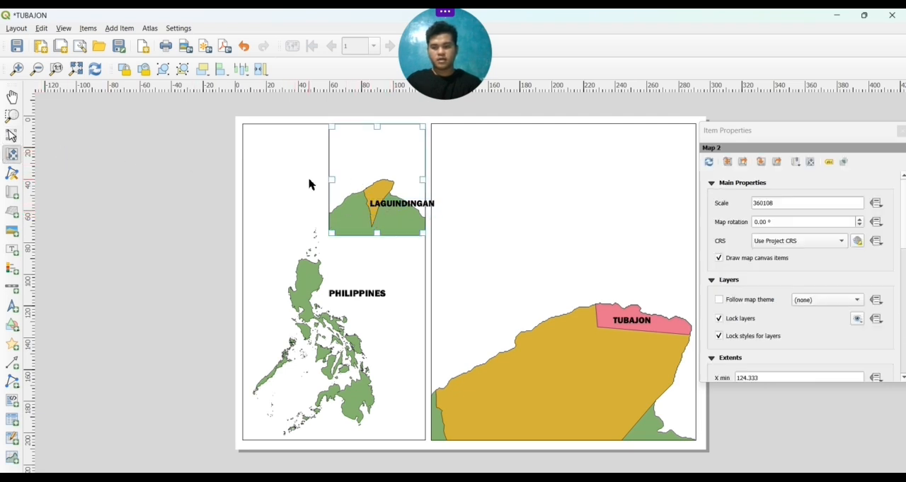
scroll(382, 175, "up", 2)
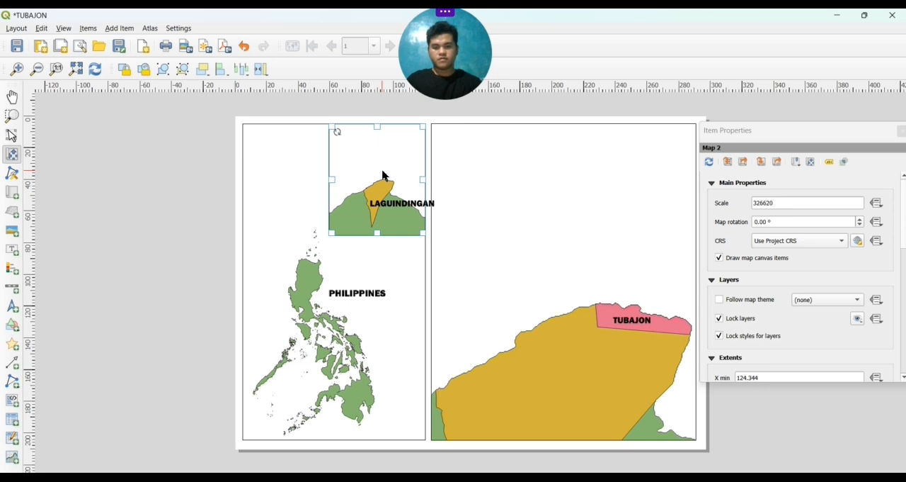
scroll(383, 175, "up", 2)
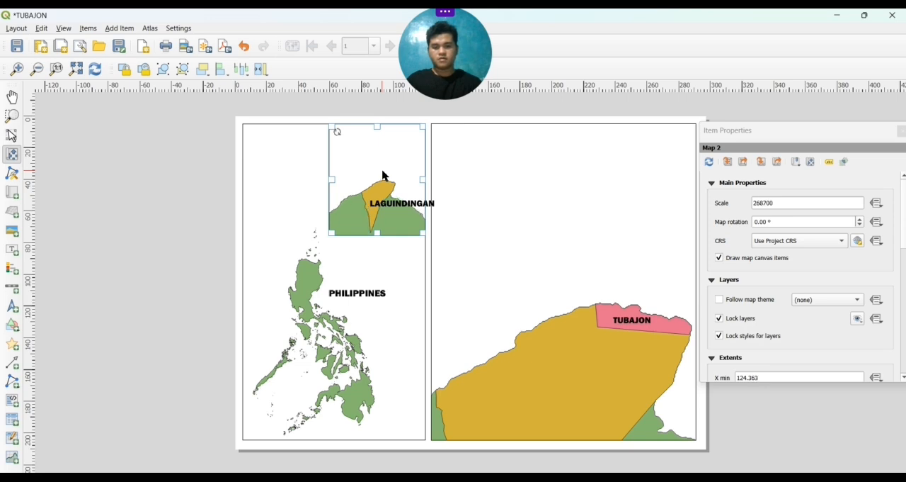
scroll(382, 175, "up", 1)
scroll(382, 175, "up", 3)
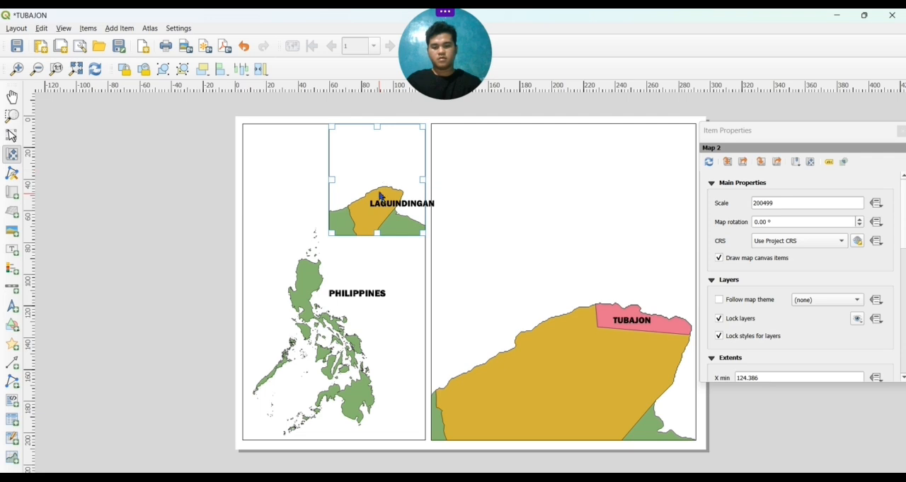
mouse_move(381, 186)
left_mouse_down()
mouse_move(379, 164)
mouse_move(368, 174)
left_mouse_up()
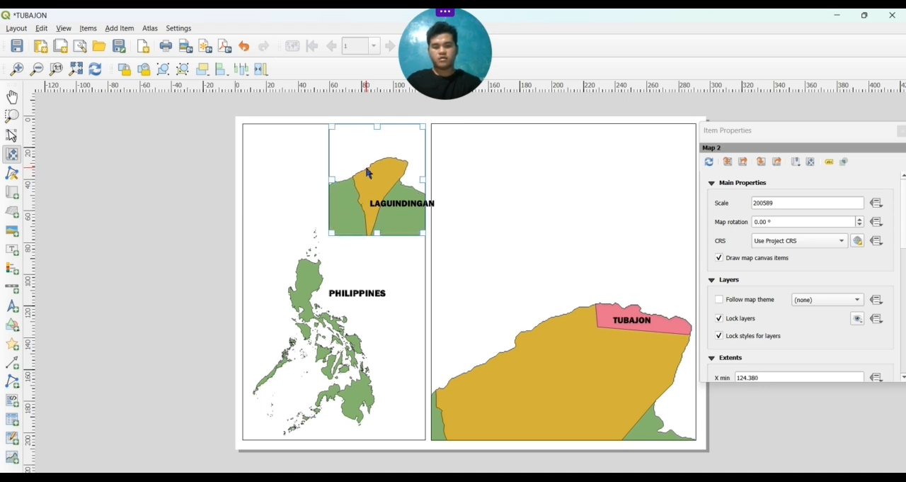
scroll(368, 173, "up", 1)
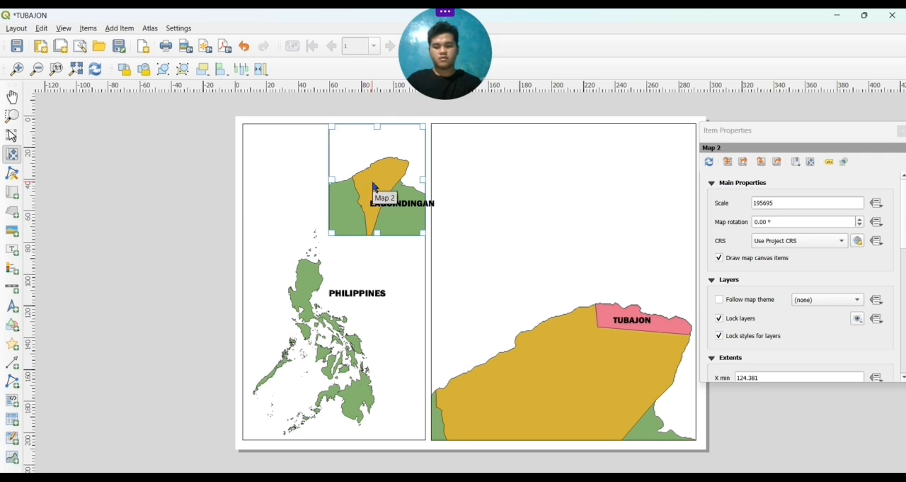
scroll(377, 191, "up", 1)
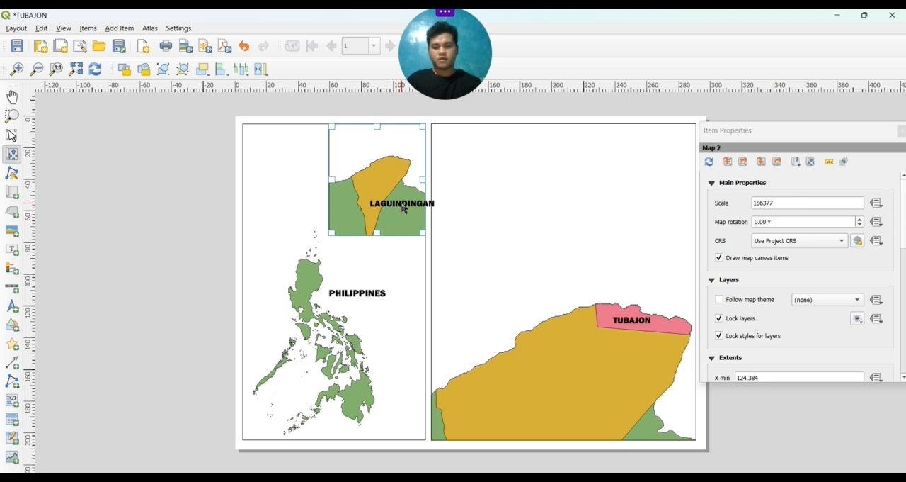
Move the LAGUINDINGAN label onto the orange municipality area and make its text slightly smaller
left_click(13, 135)
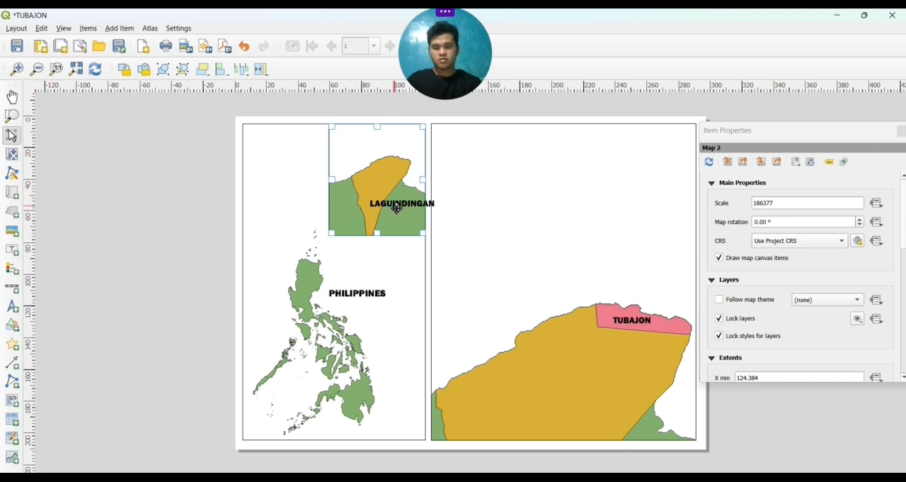
left_click_drag(397, 207, 373, 180)
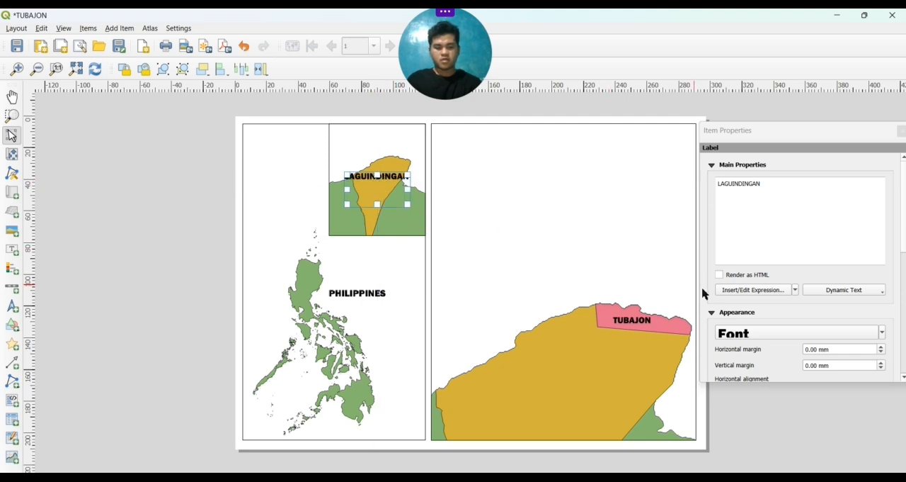
left_click(757, 334)
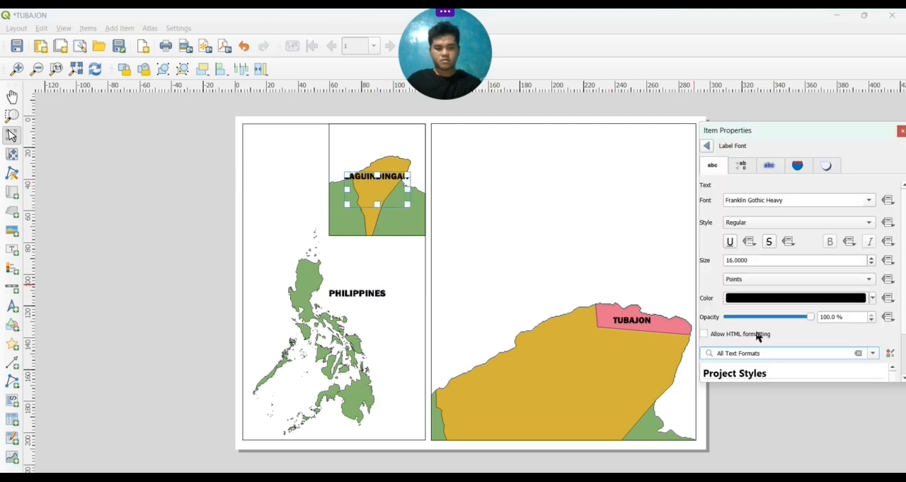
left_click(707, 145)
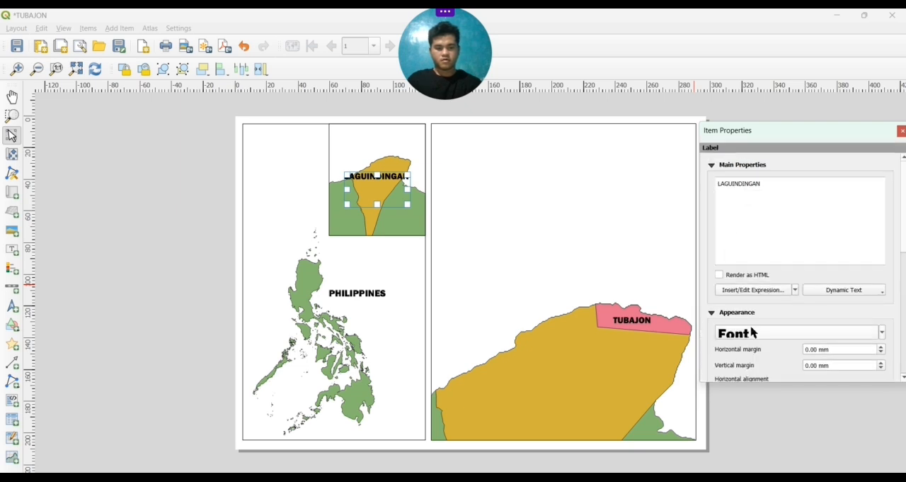
scroll(752, 332, "up", 1)
scroll(753, 332, "up", 2)
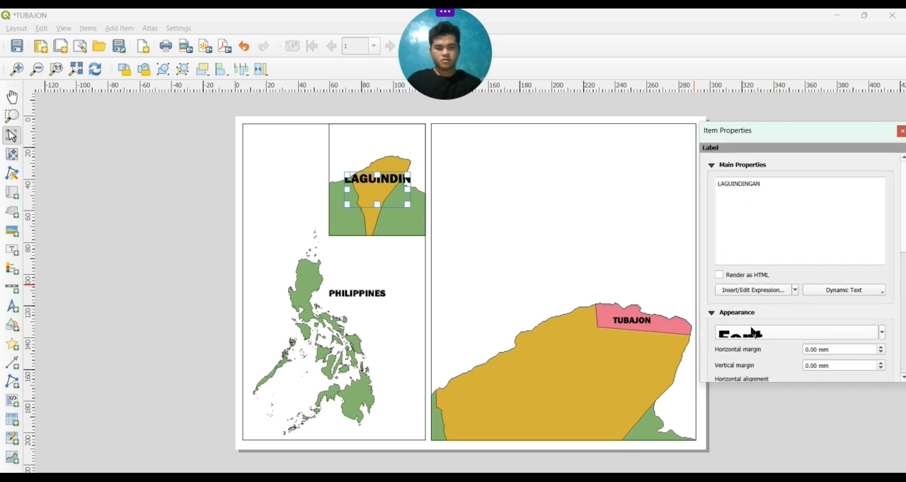
scroll(753, 332, "down", 4)
scroll(753, 332, "up", 1)
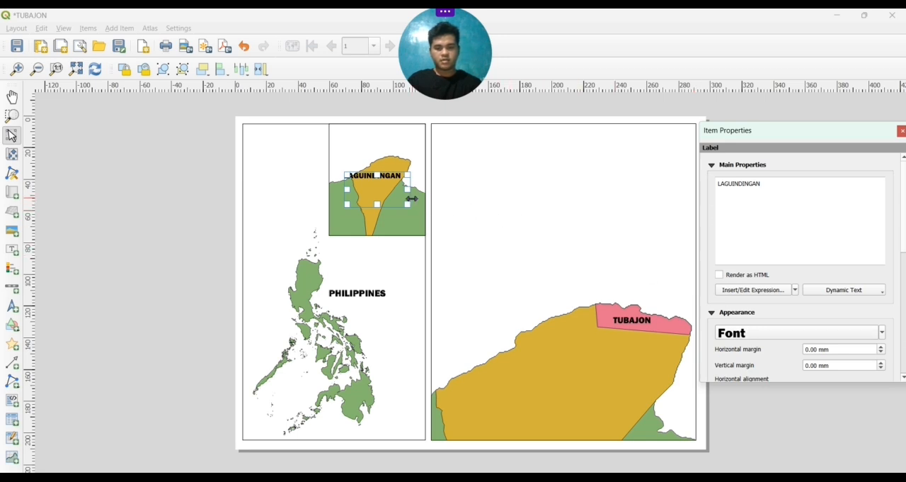
Fine-tune the LAGUINDINGAN label's position so it sits across the upper, widest part of the orange municipality
left_click(386, 191)
left_click_drag(386, 191, 391, 193)
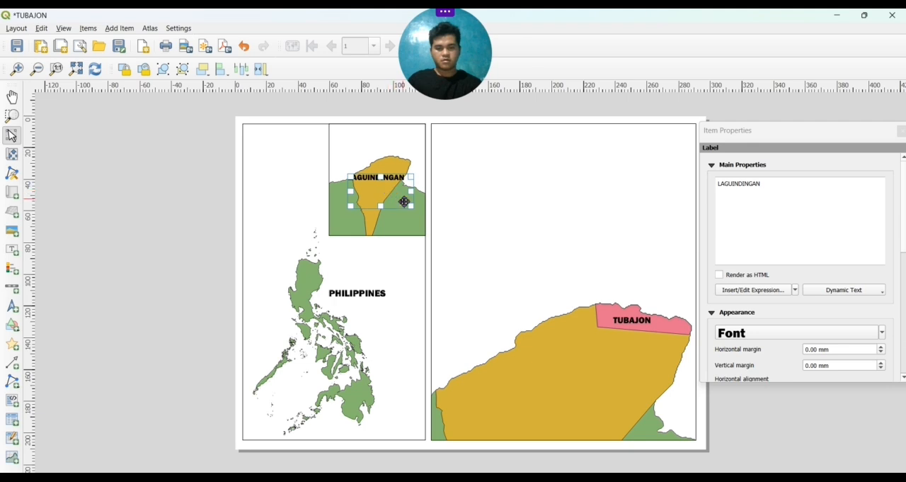
left_click(313, 199)
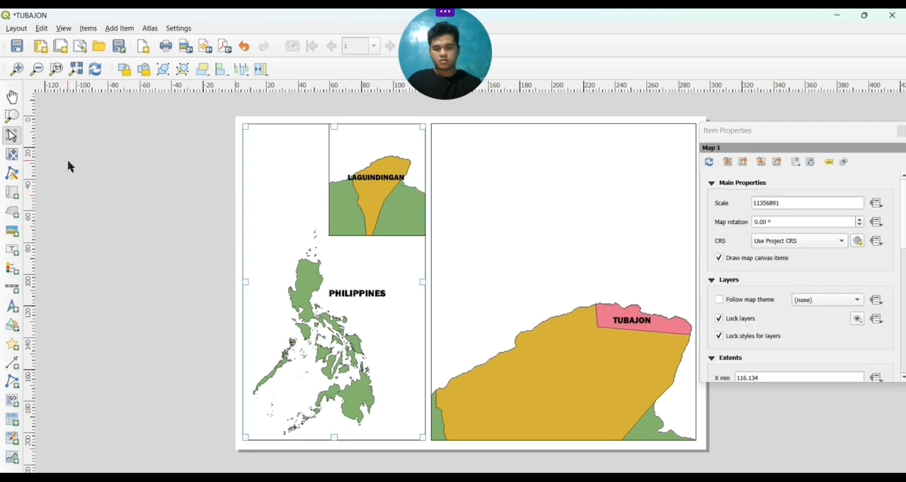
left_click(12, 157)
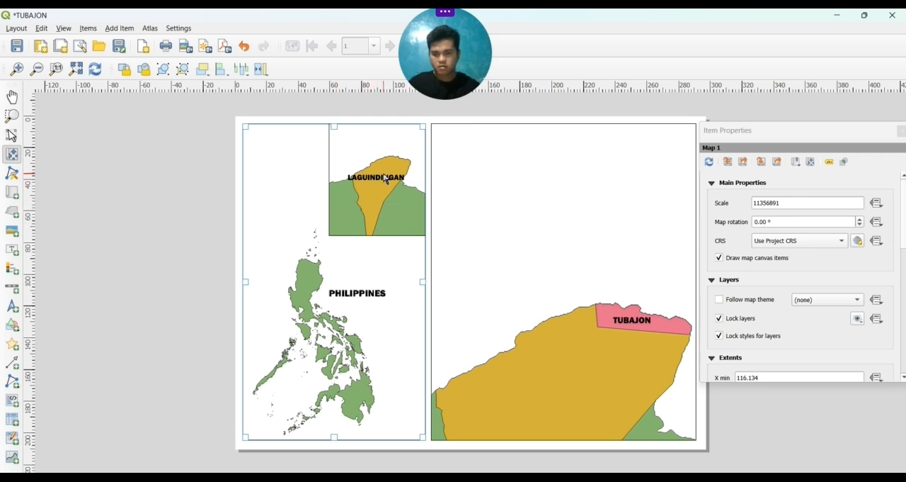
left_click(11, 139)
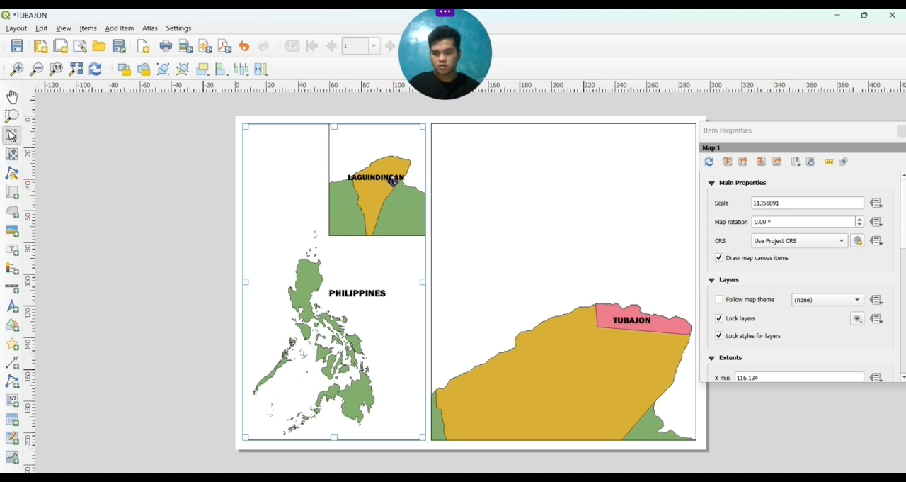
left_click(393, 181)
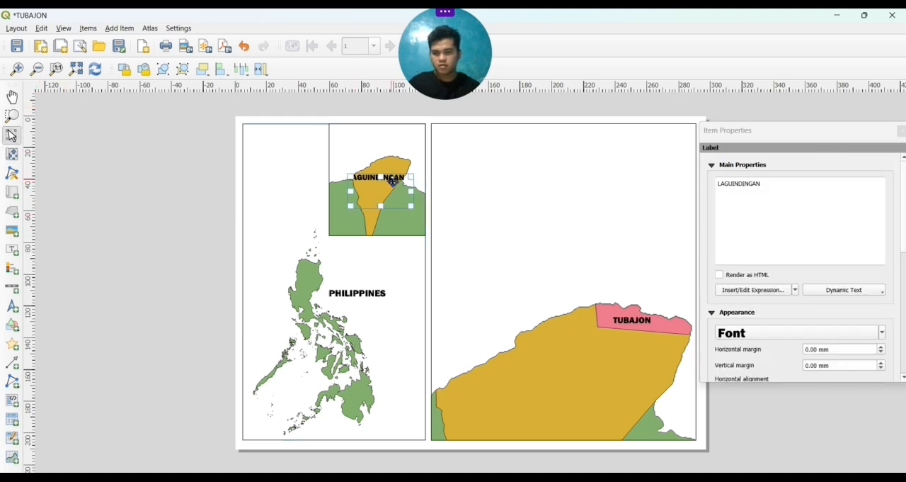
left_click_drag(389, 192, 390, 187)
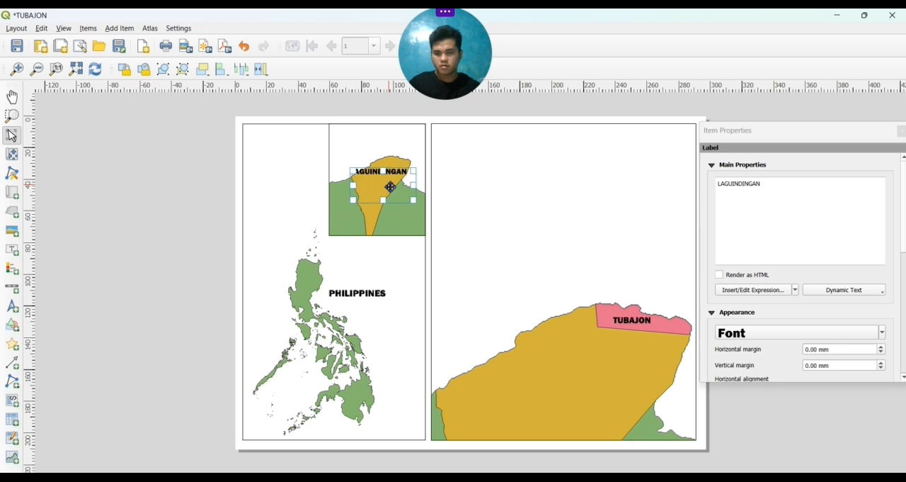
left_click(394, 286)
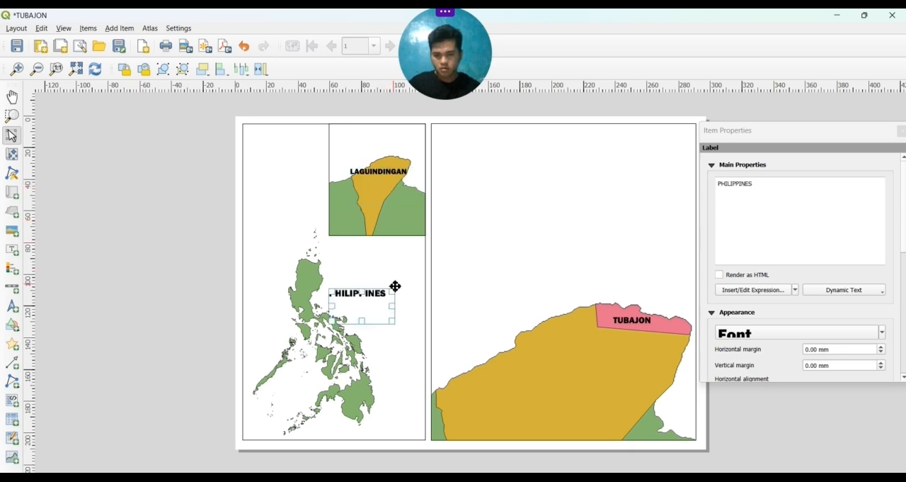
left_click(427, 165)
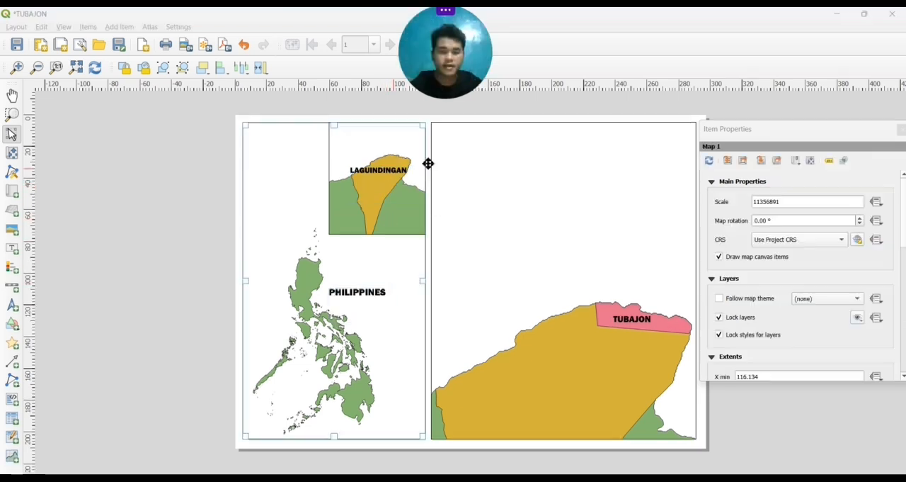
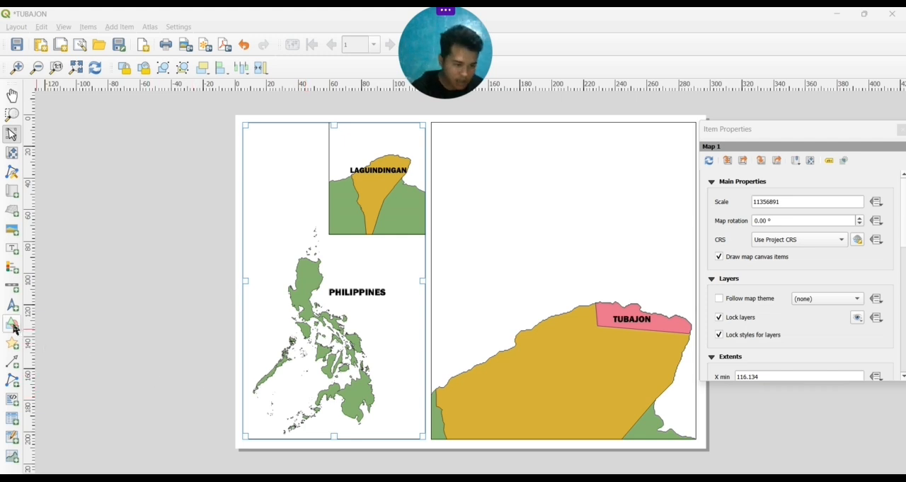
Draw a rectangle shape over the Mindanao area in the southern part of the Philippines map
left_click(13, 326)
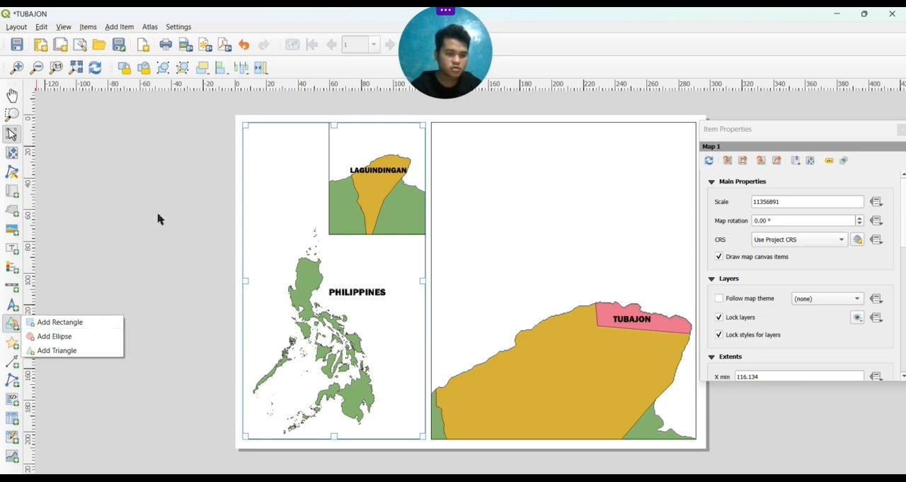
left_click(12, 328)
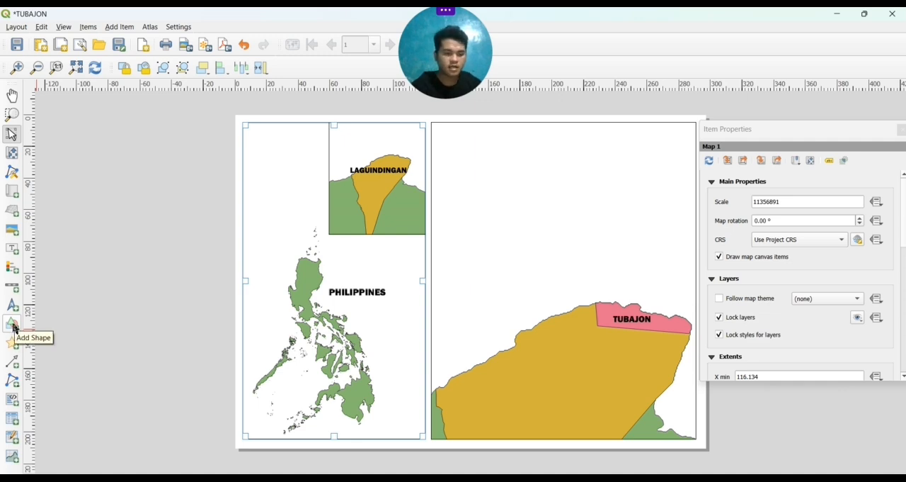
left_click(14, 328)
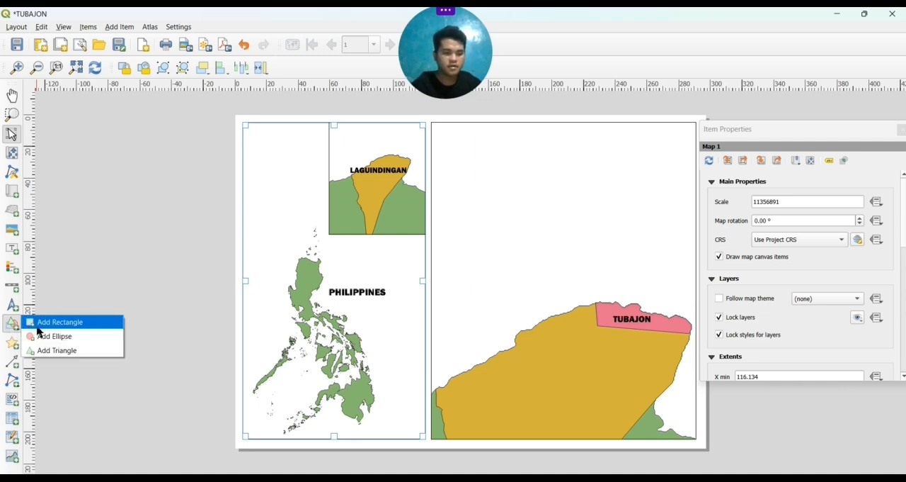
left_click(46, 324)
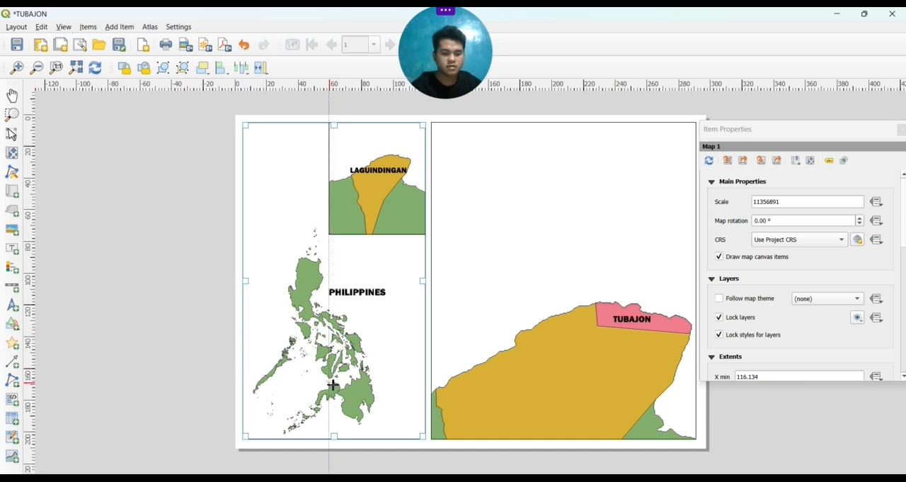
mouse_move(333, 384)
left_mouse_down()
mouse_move(350, 404)
mouse_move(411, 430)
mouse_move(390, 413)
left_mouse_up()
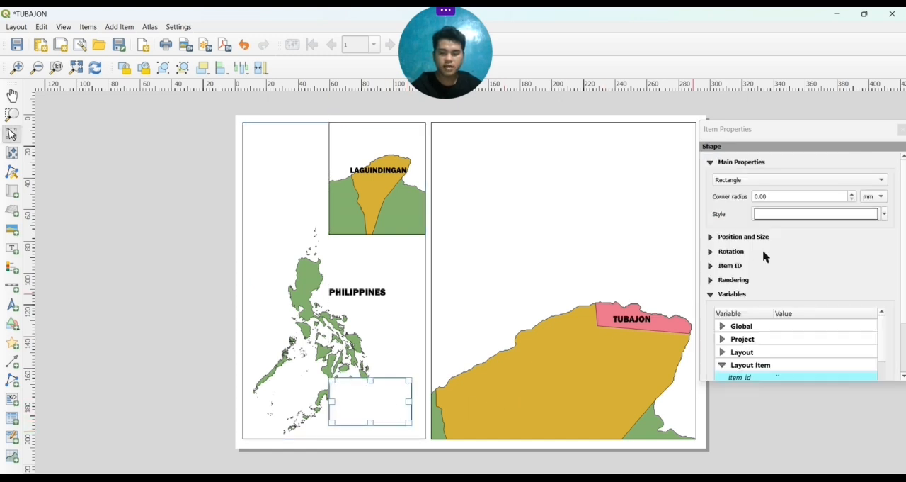
Fill the rectangle with yellow and lower its opacity to 23.9%
left_click(835, 217)
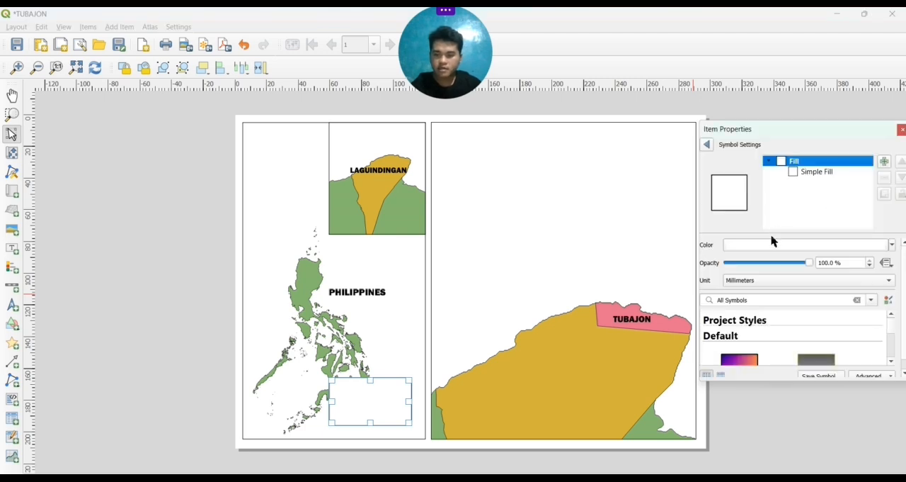
left_click(891, 245)
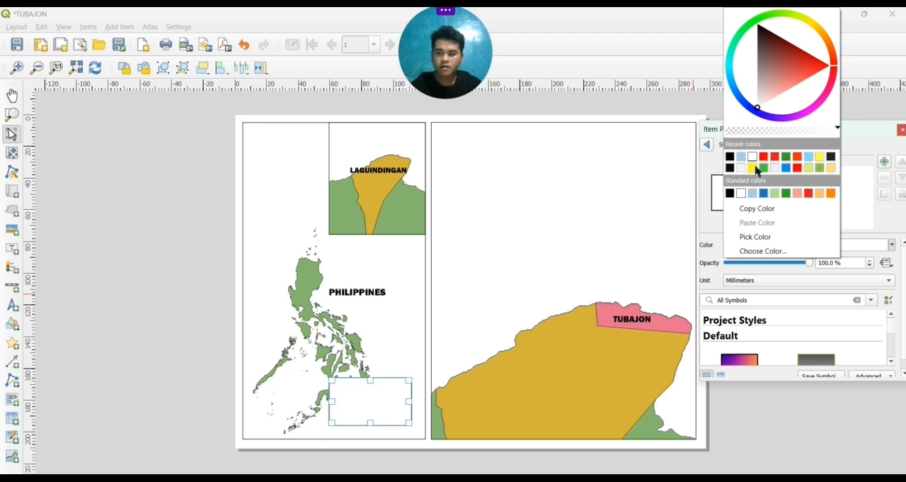
left_click(755, 170)
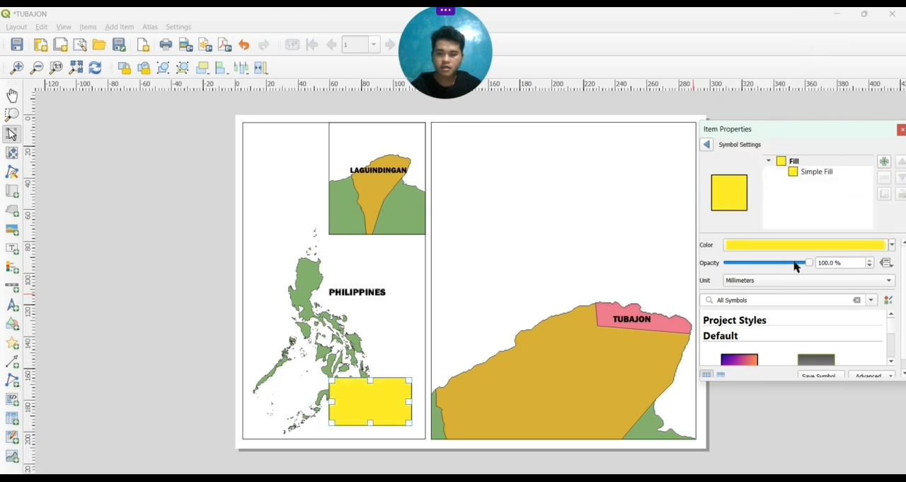
left_click_drag(807, 263, 742, 261)
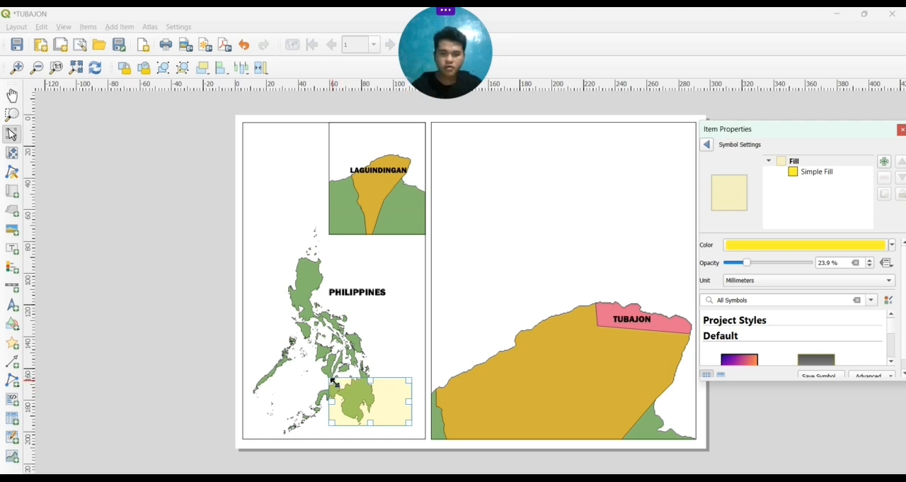
Resize and move the translucent yellow rectangle to cover Mindanao, and change its shape to an ellipse
left_click_drag(332, 381, 321, 398)
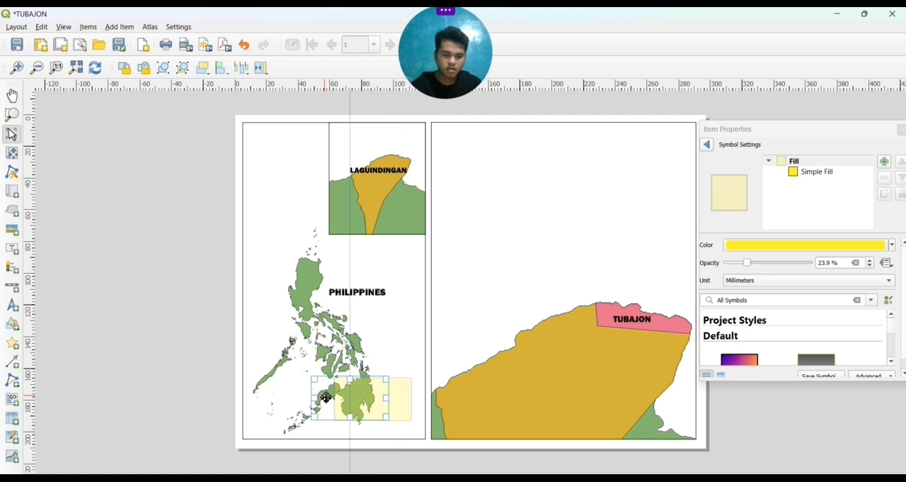
left_click(170, 366)
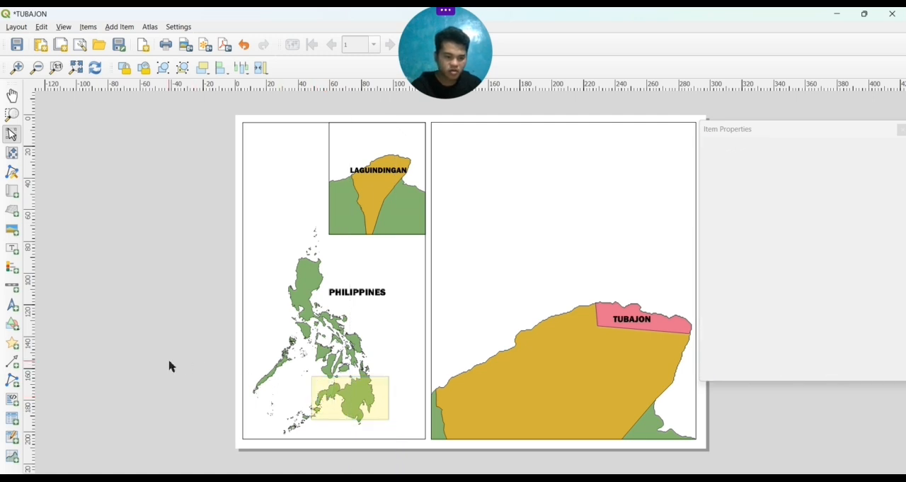
left_click(328, 412)
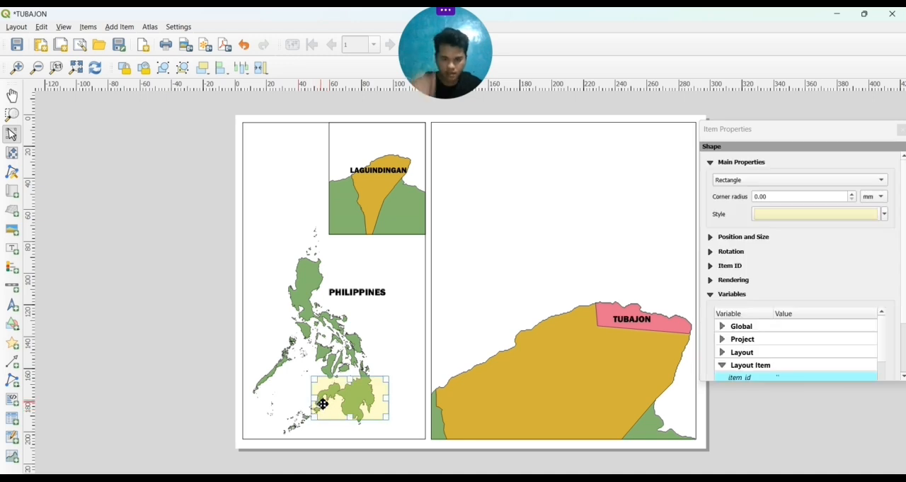
left_click(882, 181)
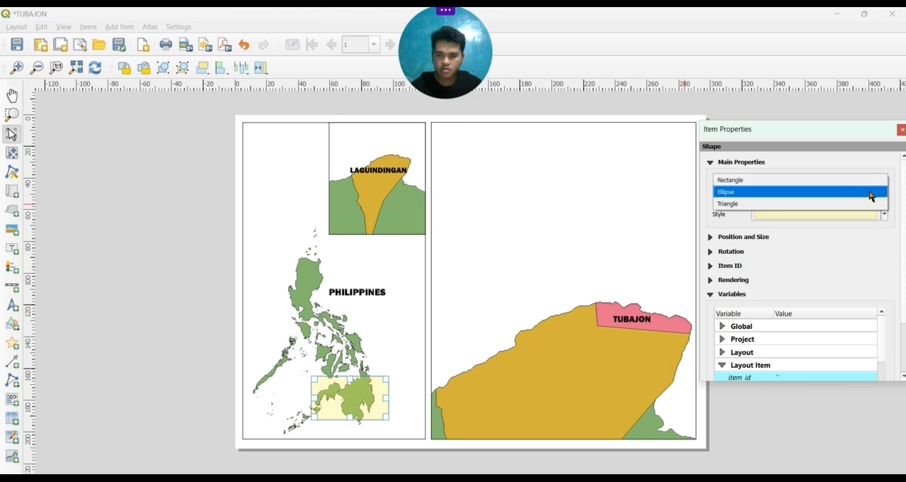
left_click(865, 202)
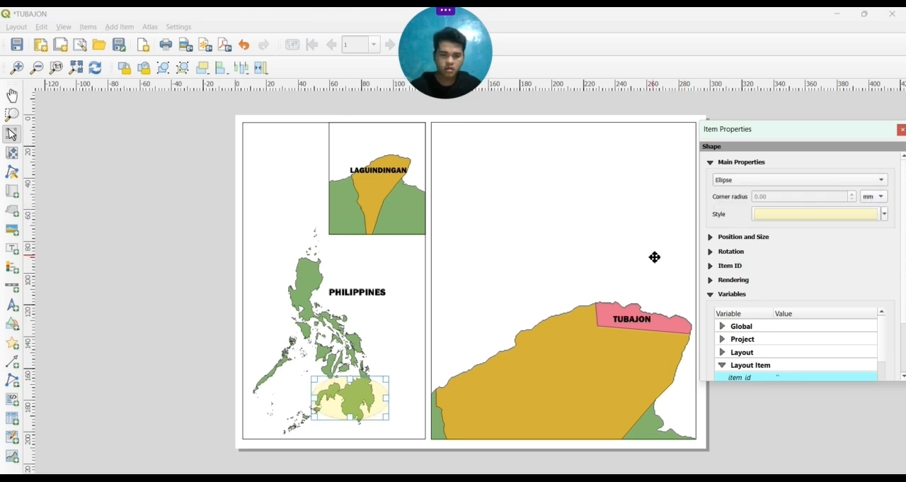
left_click(585, 240)
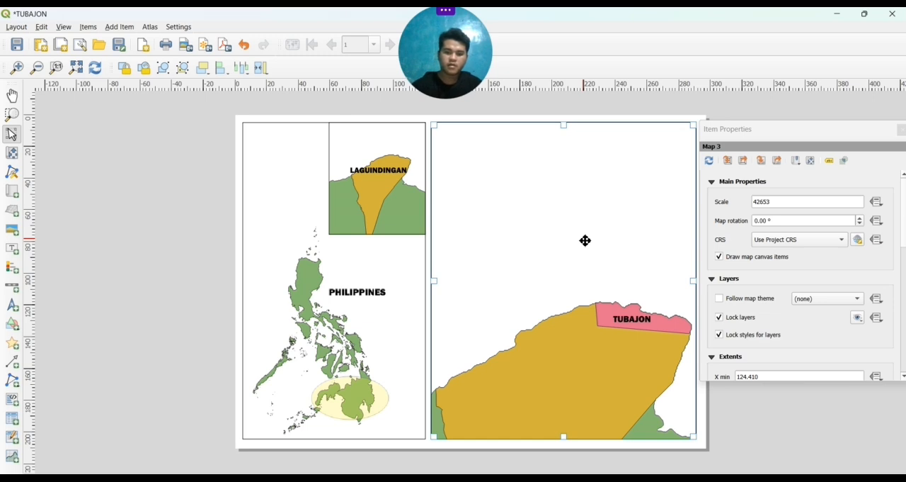
Add a north arrow to the blank area of the large Tubajon map using the four-pointed star symbol NorthArrow_06.svg
left_click(12, 309)
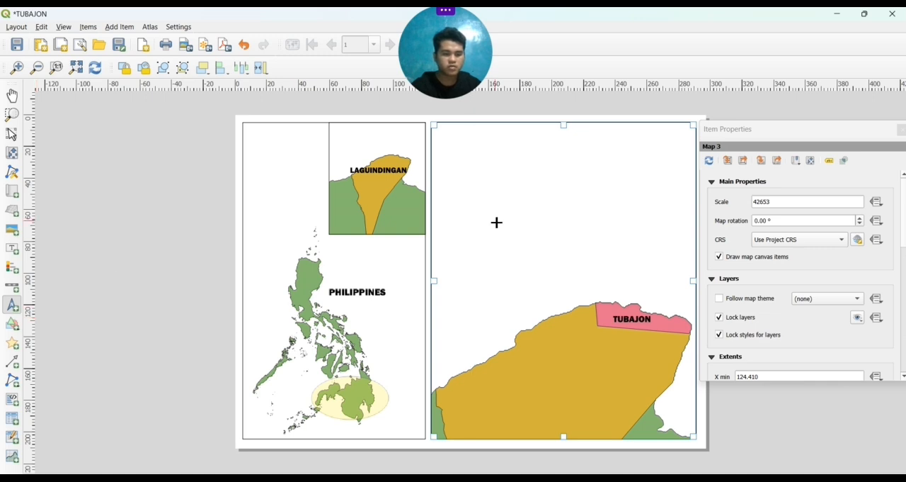
left_click_drag(496, 222, 546, 268)
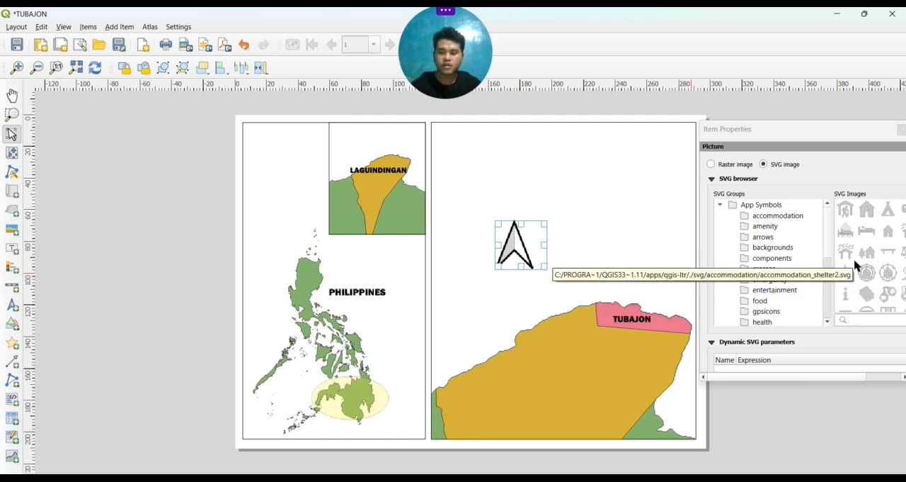
scroll(856, 263, "down", 10)
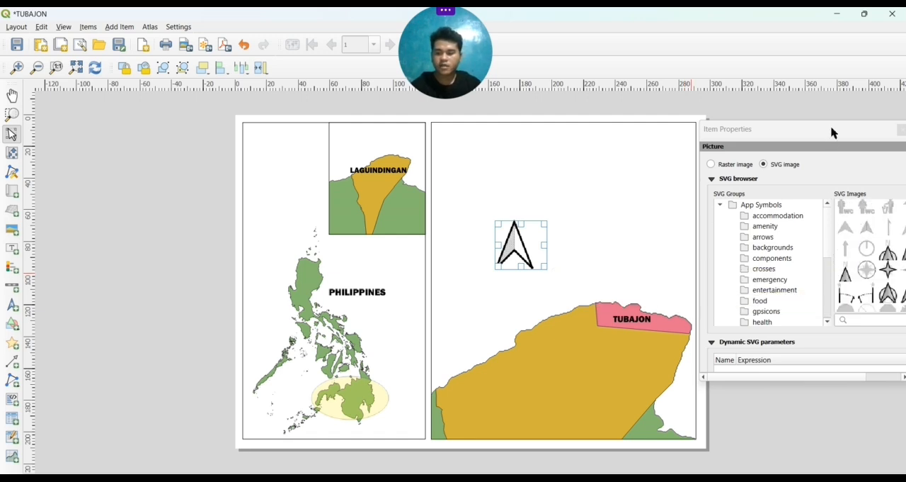
left_click_drag(832, 132, 790, 132)
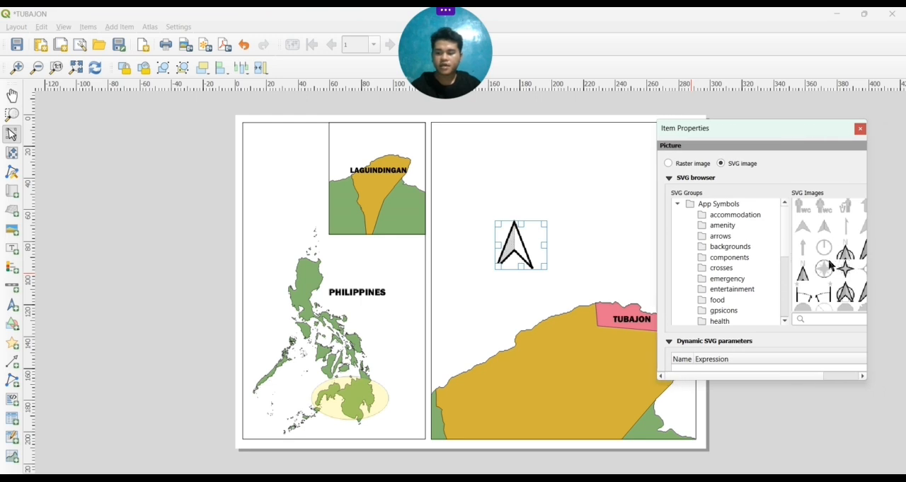
scroll(831, 266, "right", 2)
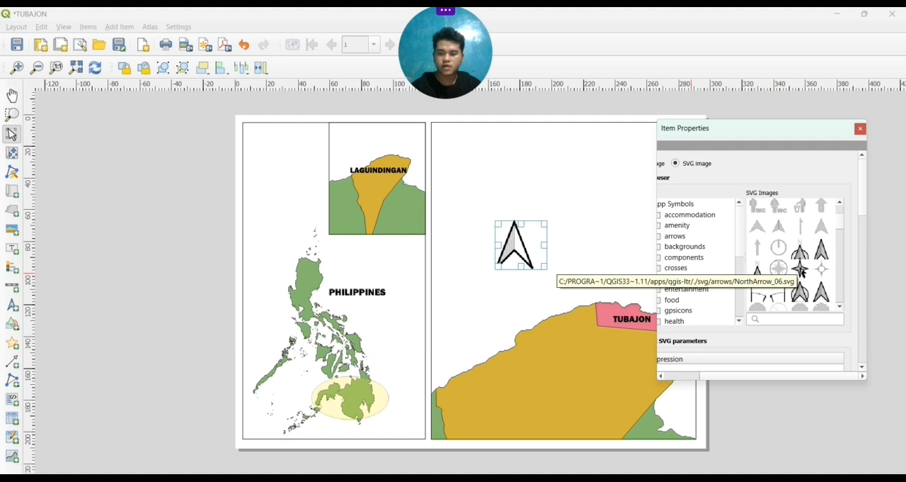
left_click(801, 269)
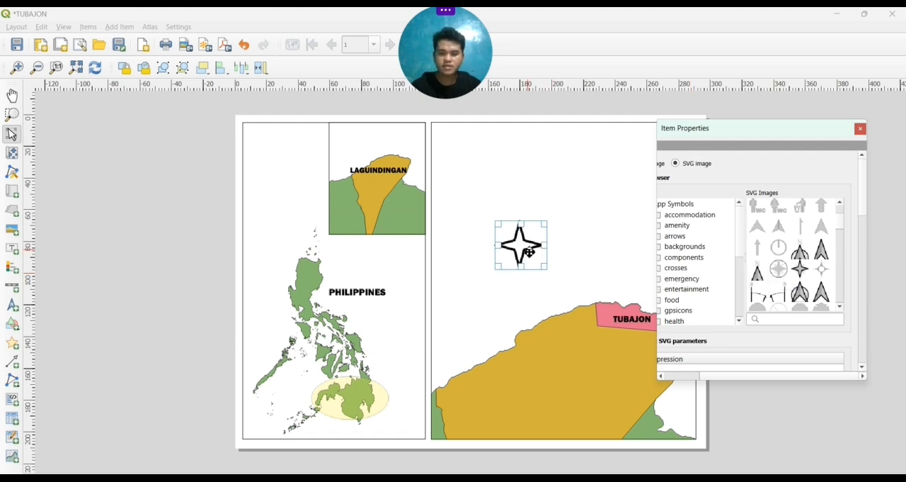
Move the north arrow into the upper-left corner of the large Tubajon map, slightly inside its frame
left_click_drag(529, 253, 467, 155)
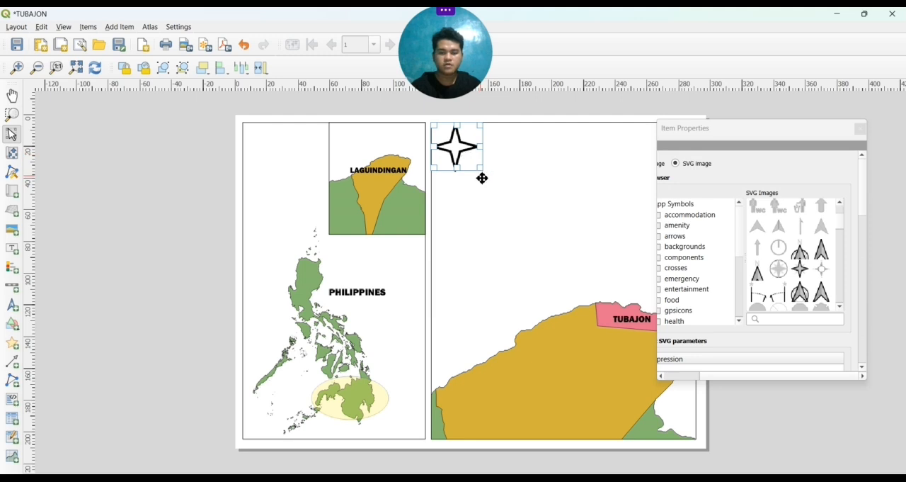
left_click(502, 195)
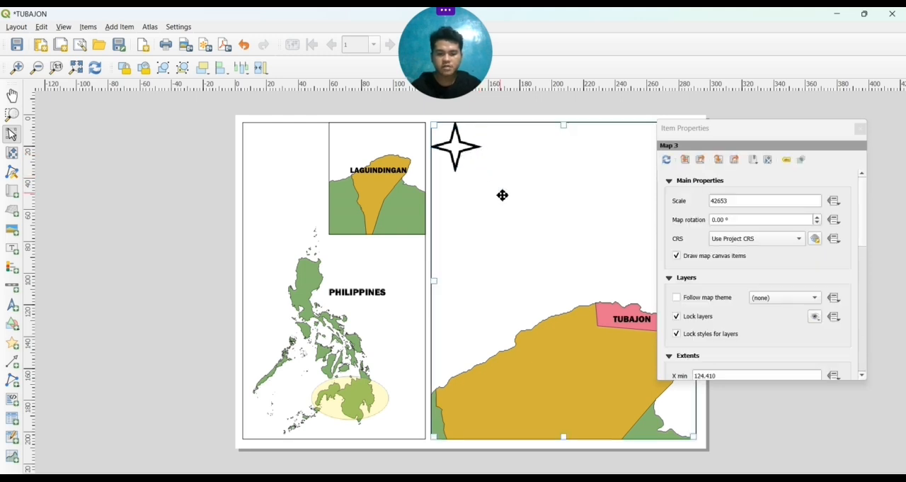
left_click(459, 159)
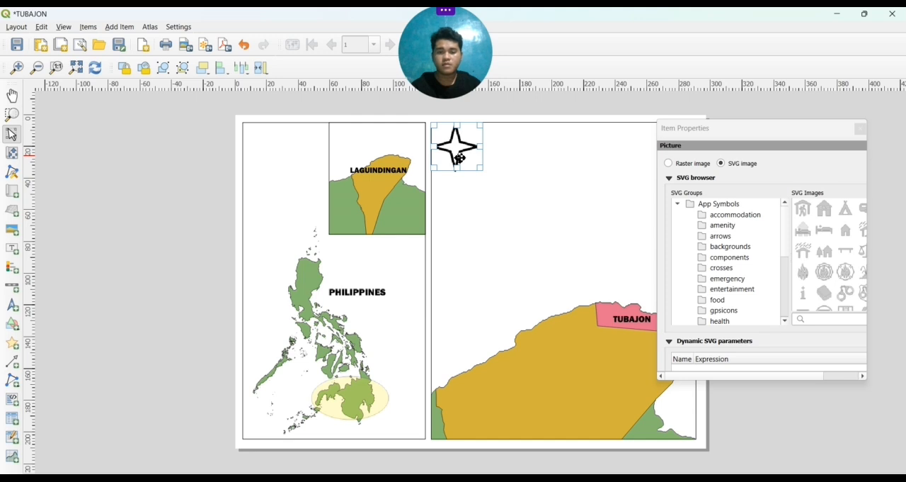
left_click_drag(459, 159, 464, 160)
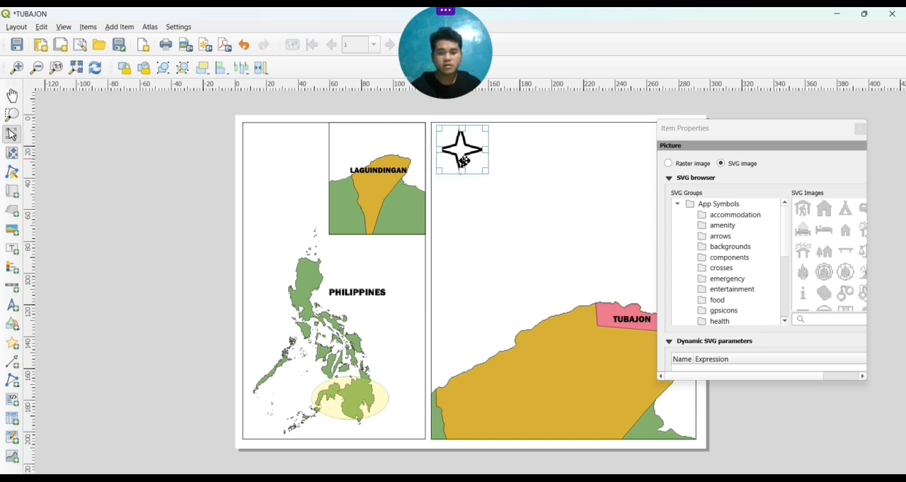
left_click(492, 217)
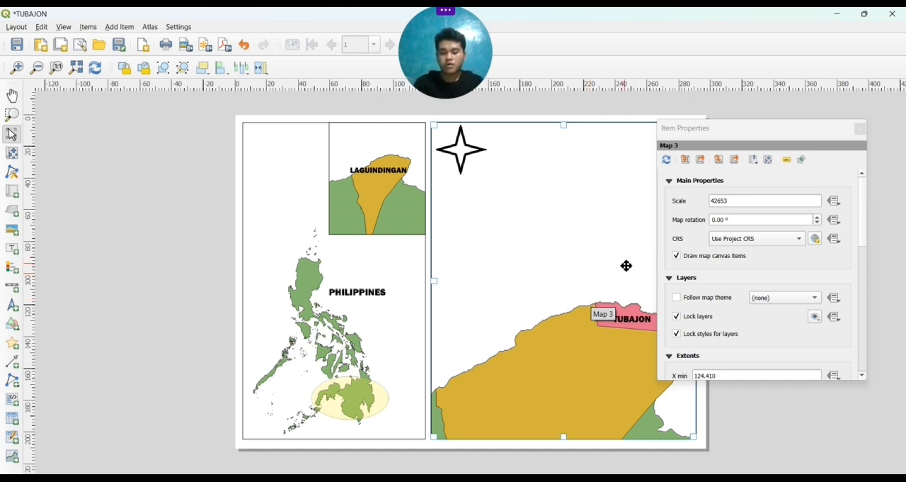
Paste a copy of the TUBAJON label above the barangay, replace its text with N, and enlarge its font
left_click(642, 318)
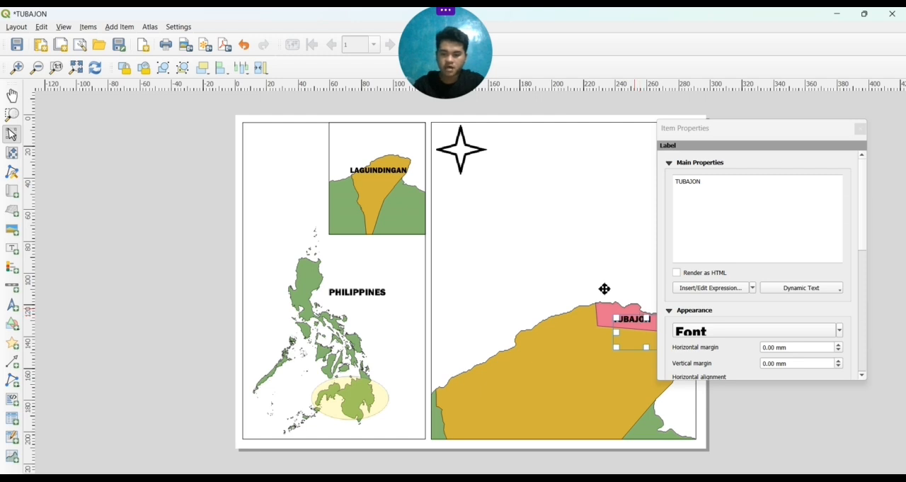
key("ctrl+v")
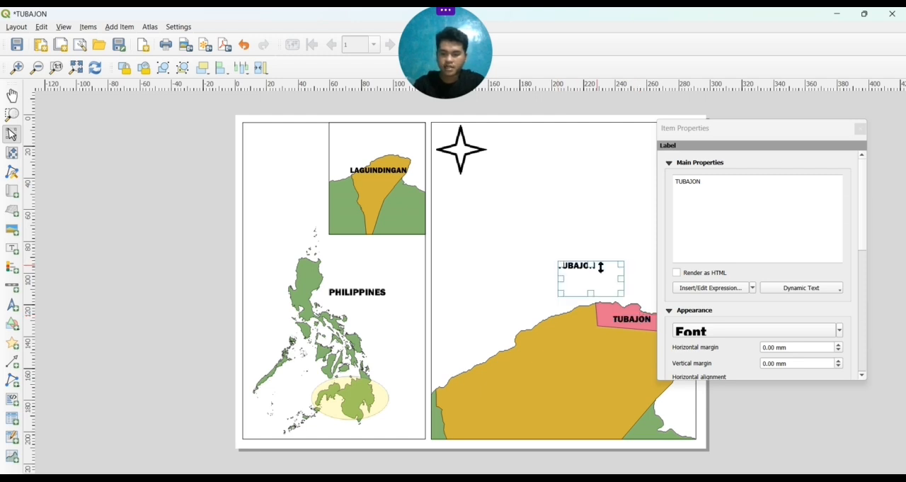
left_click(713, 188)
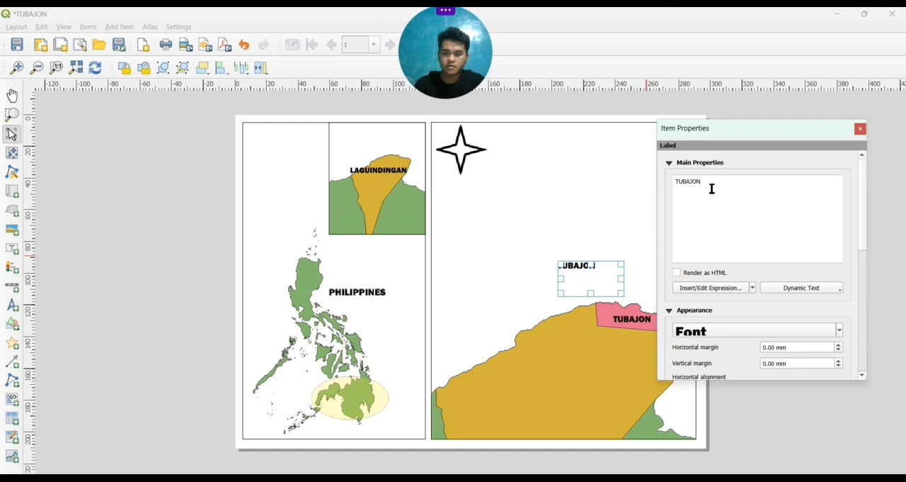
key("BackSpace")
key("BackSpace")
key("BackSpace")
key("BackSpace")
key("BackSpace")
key("BackSpace")
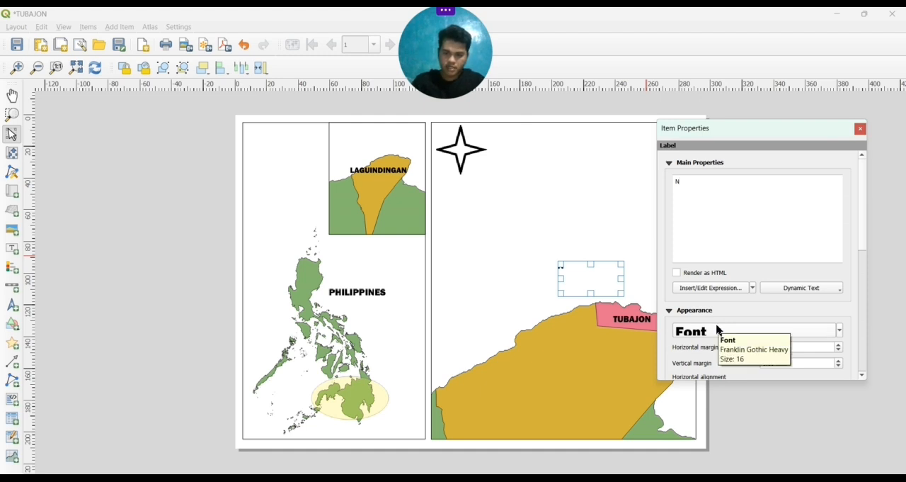
scroll(717, 329, "up", 5)
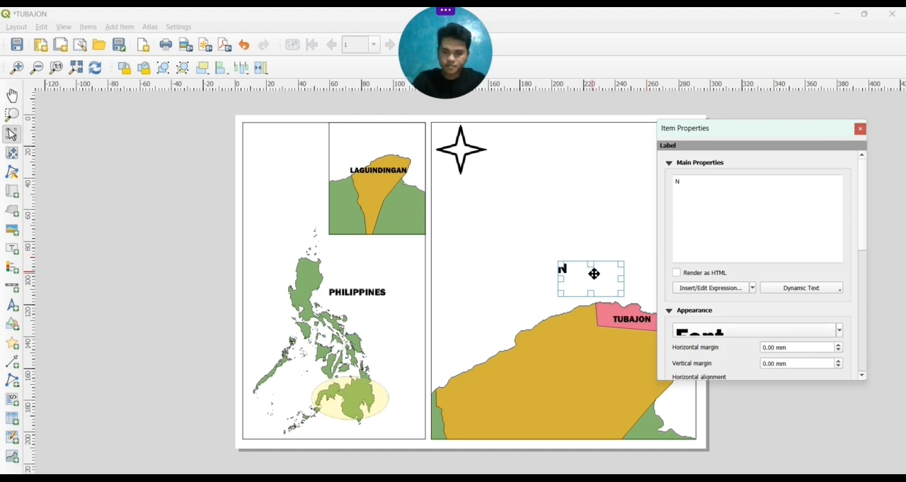
Move the N label directly beneath the lower tip of the north arrow
left_click_drag(594, 274, 491, 185)
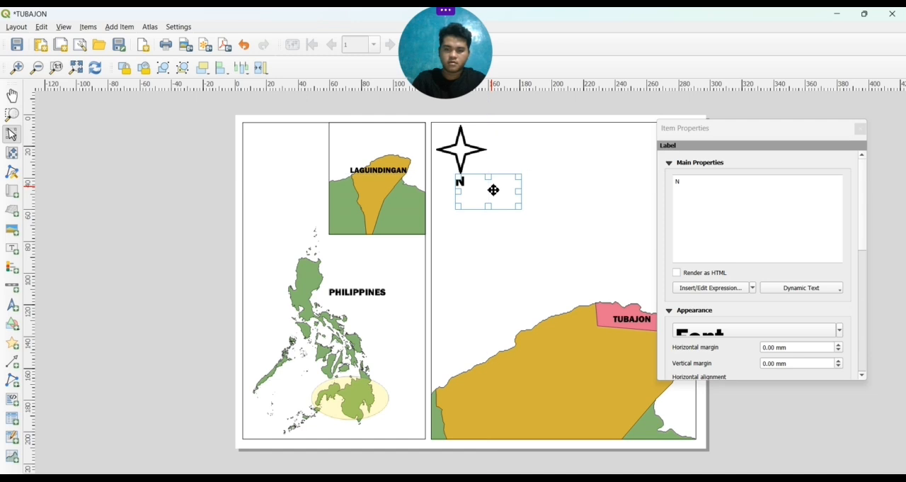
left_click(533, 233)
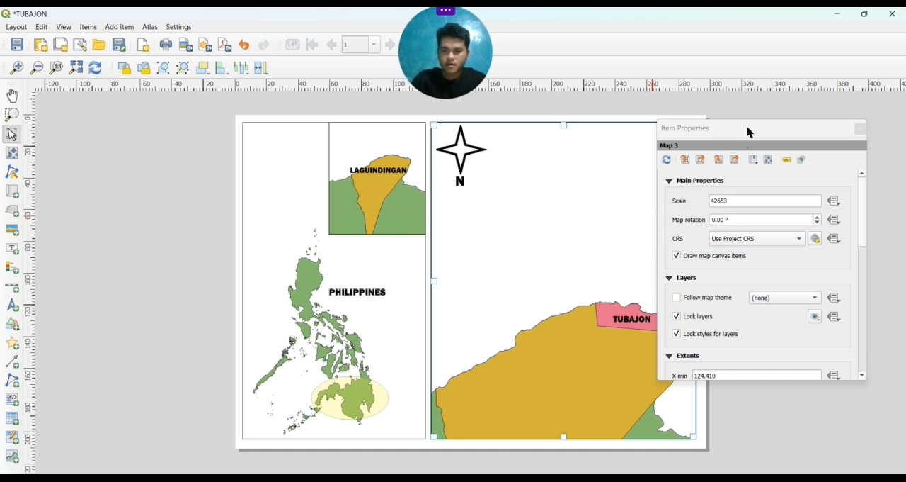
Add a legend for the large Tubajon map in the blank area below the N label
left_click_drag(747, 132, 805, 147)
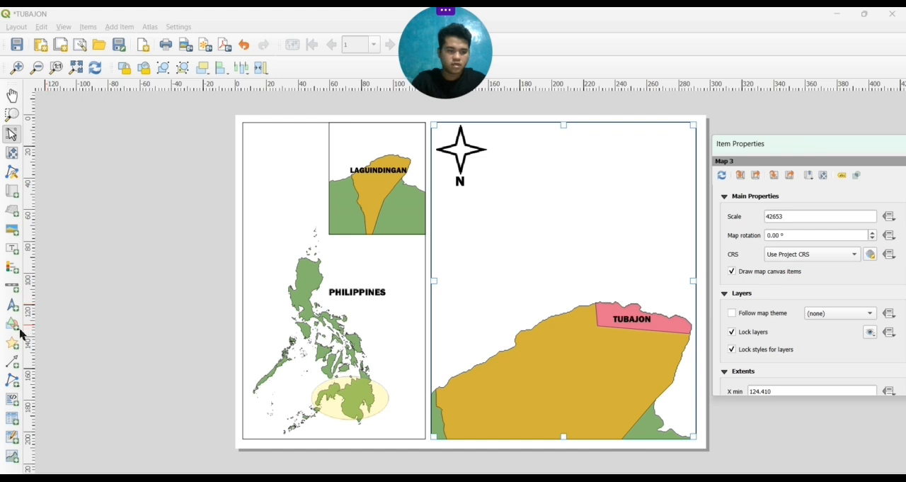
left_click(11, 276)
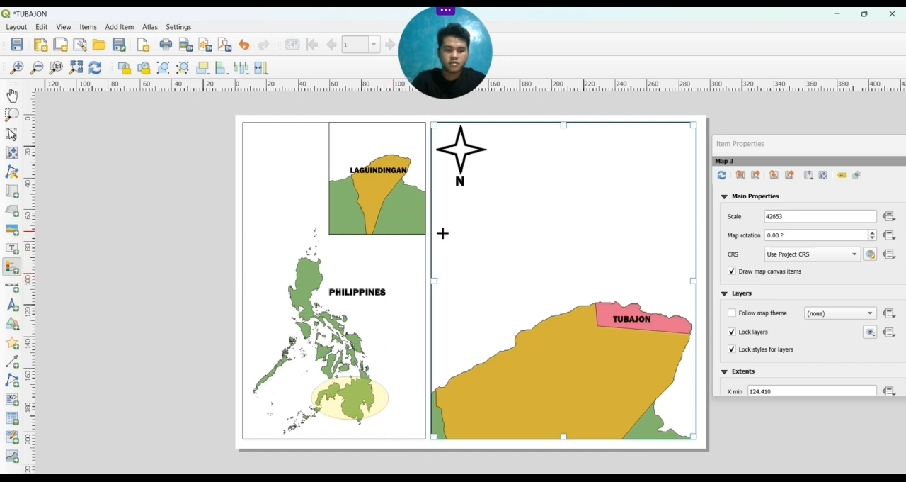
left_click_drag(443, 233, 488, 309)
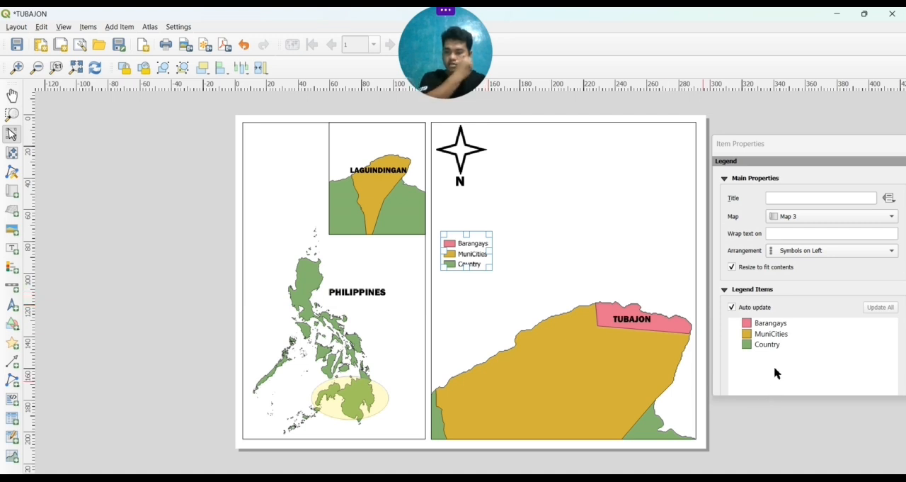
Restrict the legend to only show items inside linked maps
scroll(797, 374, "down", 1)
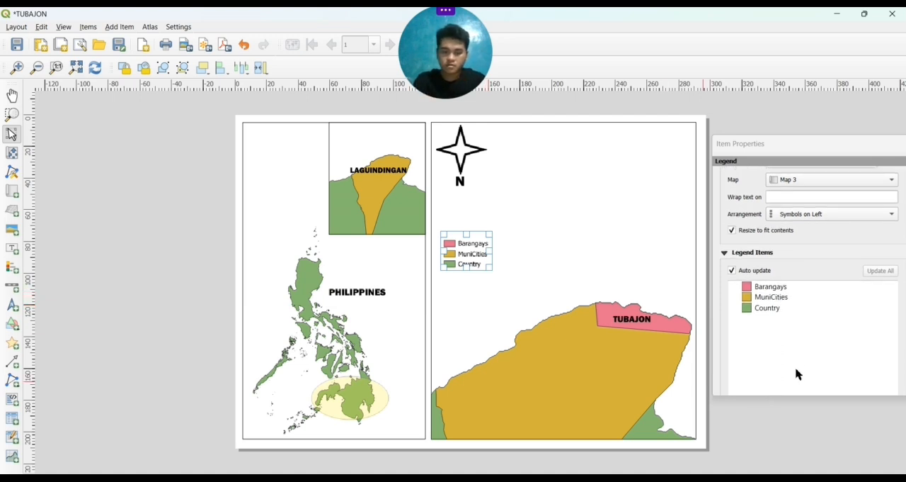
scroll(797, 374, "down", 3)
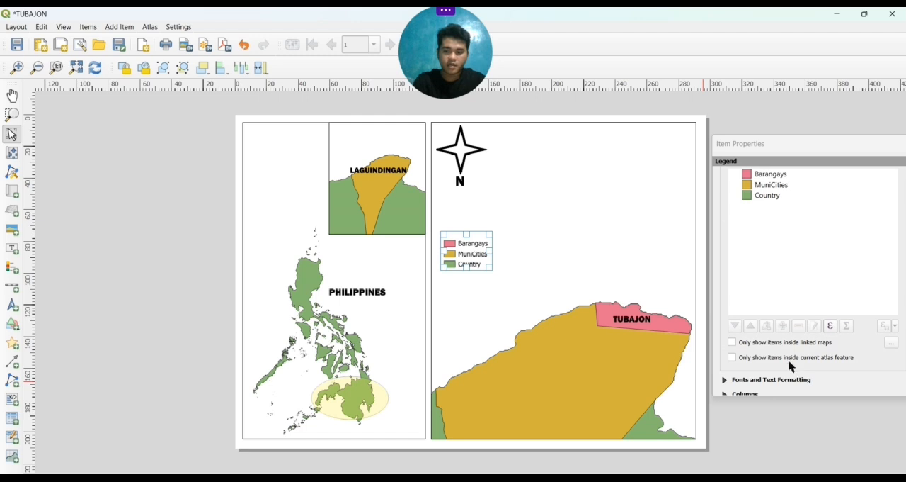
left_click(733, 344)
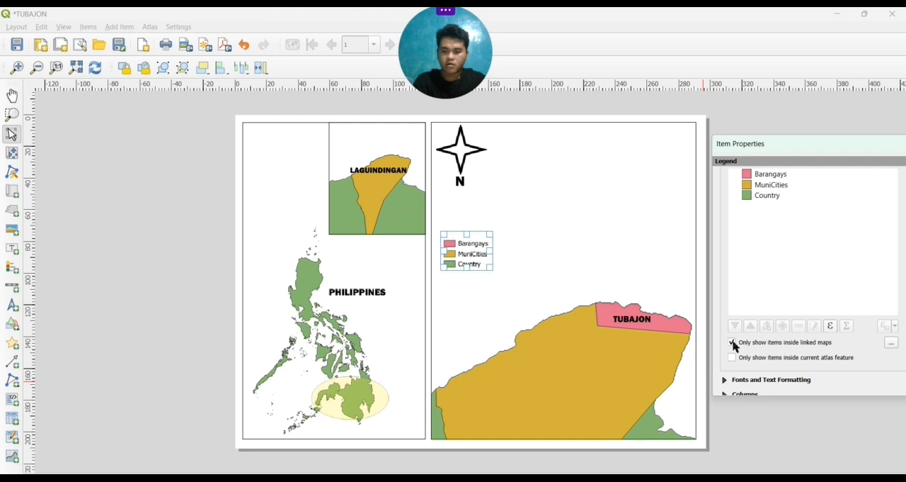
left_click(619, 248)
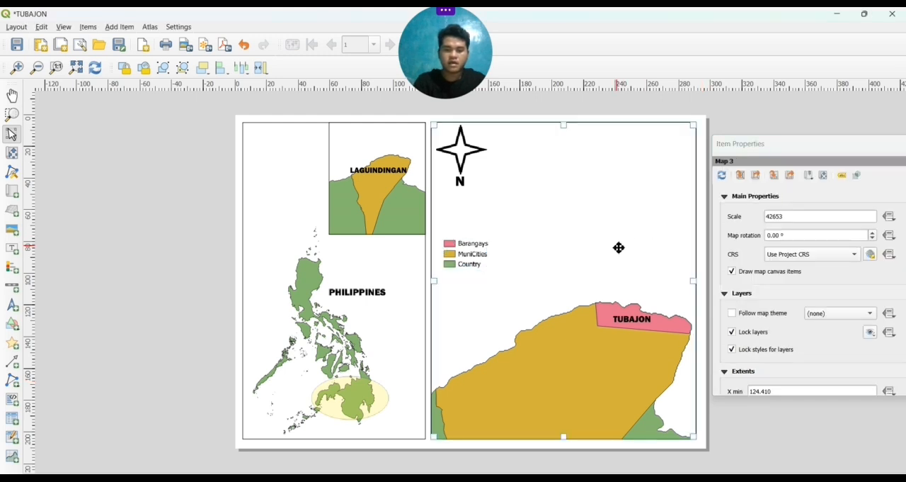
left_click(481, 262)
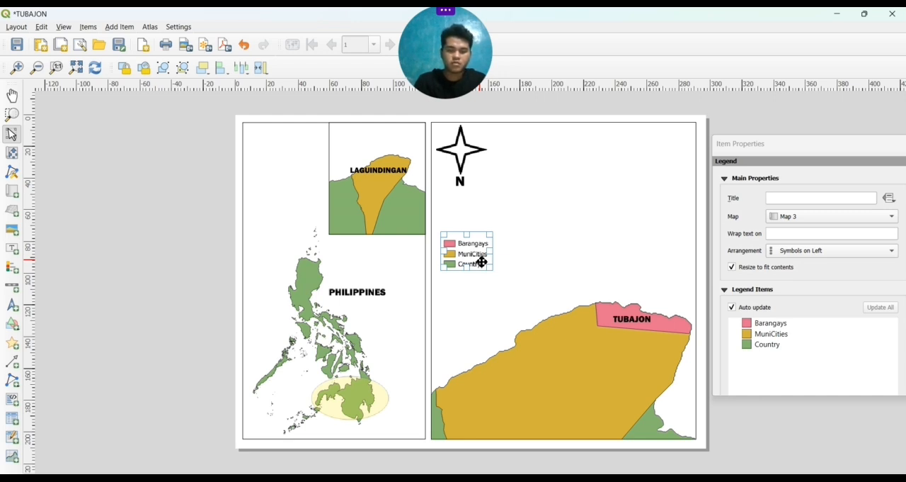
Add a scale bar in meters to the lower-left corner of the large Tubajon map
left_click(11, 288)
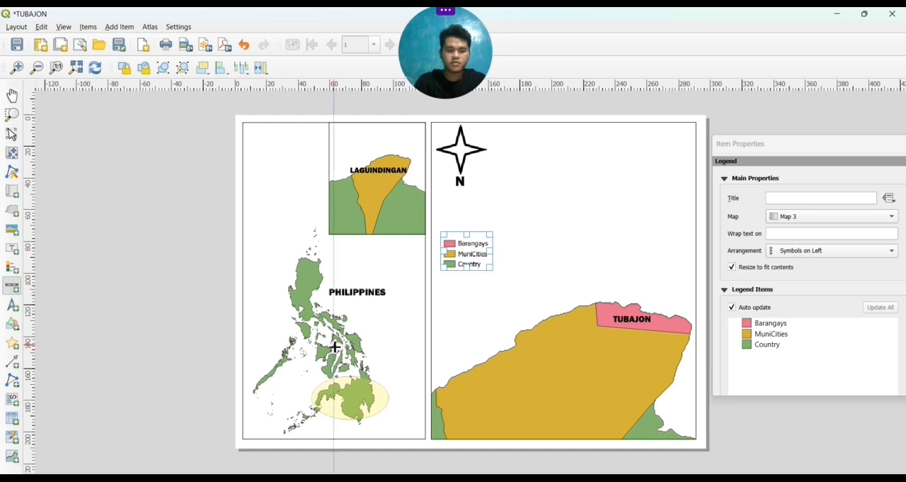
mouse_move(498, 419)
left_mouse_down()
mouse_move(597, 439)
mouse_move(485, 427)
left_mouse_up()
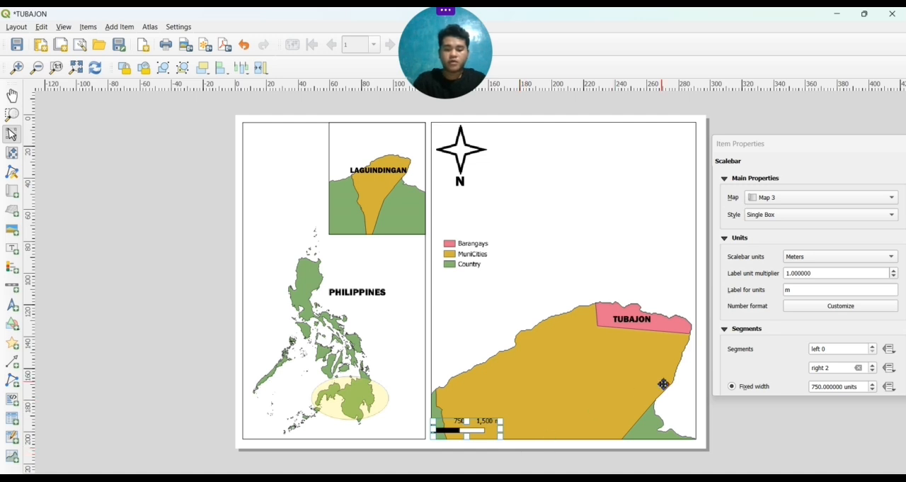
left_click(843, 251)
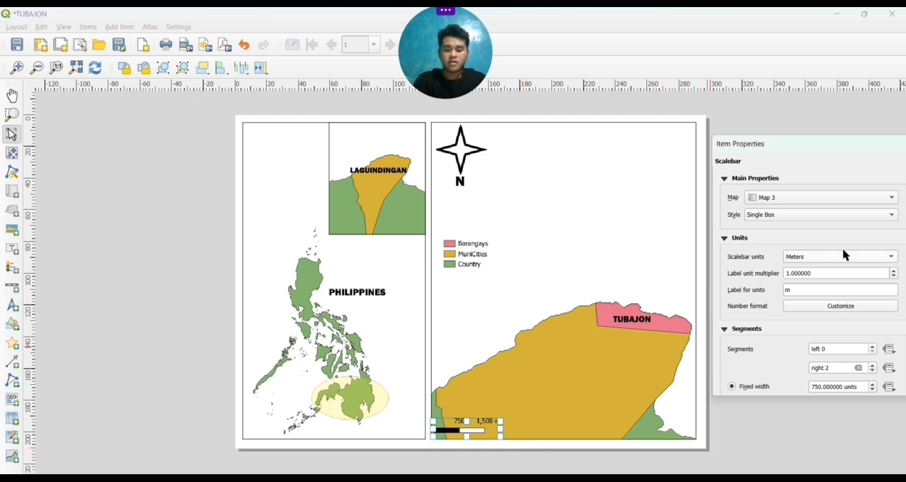
Try the Double Box style on the scale bar and settle on Line Ticks Down
left_click(892, 215)
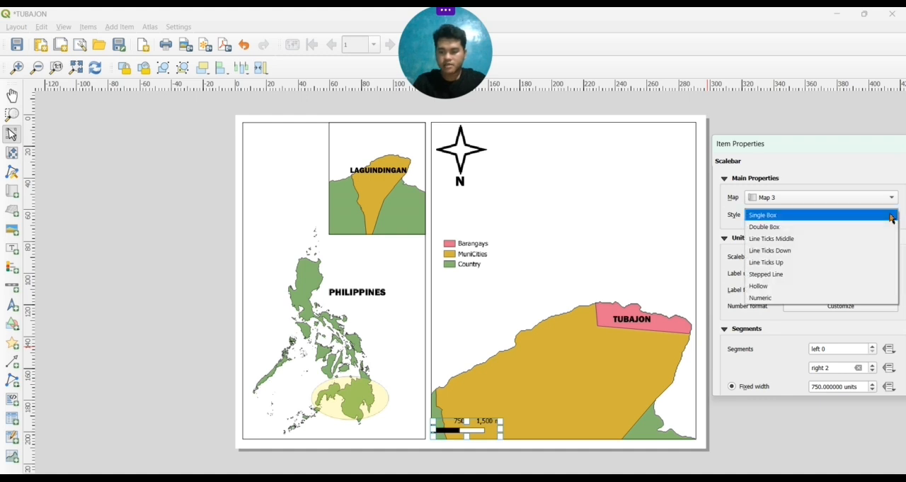
left_click(856, 227)
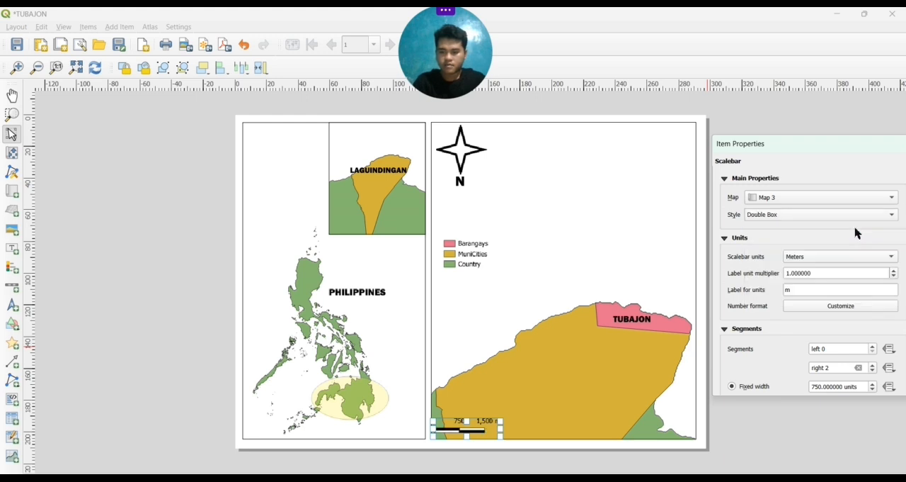
left_click(891, 214)
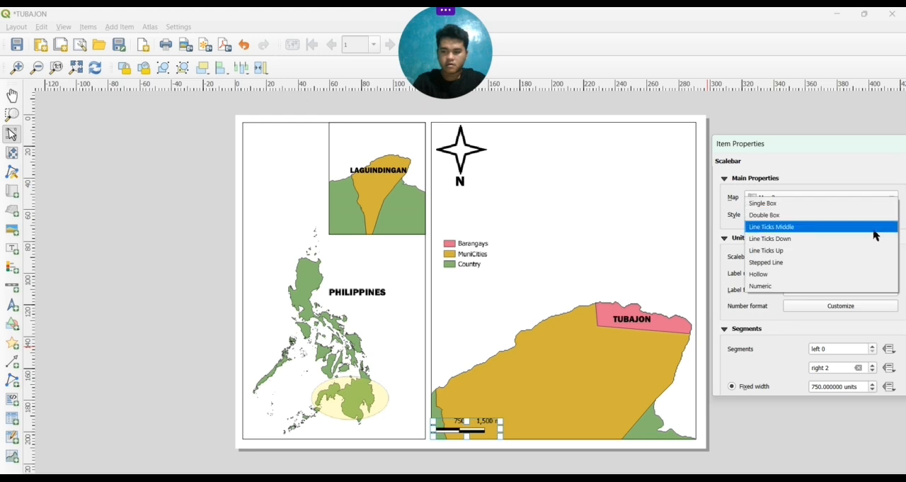
left_click(873, 242)
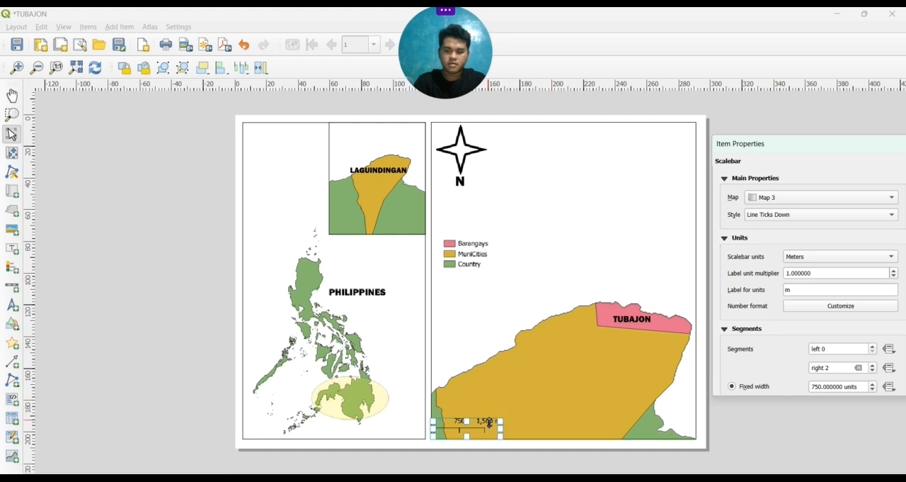
left_click_drag(485, 426, 488, 426)
left_click(565, 143)
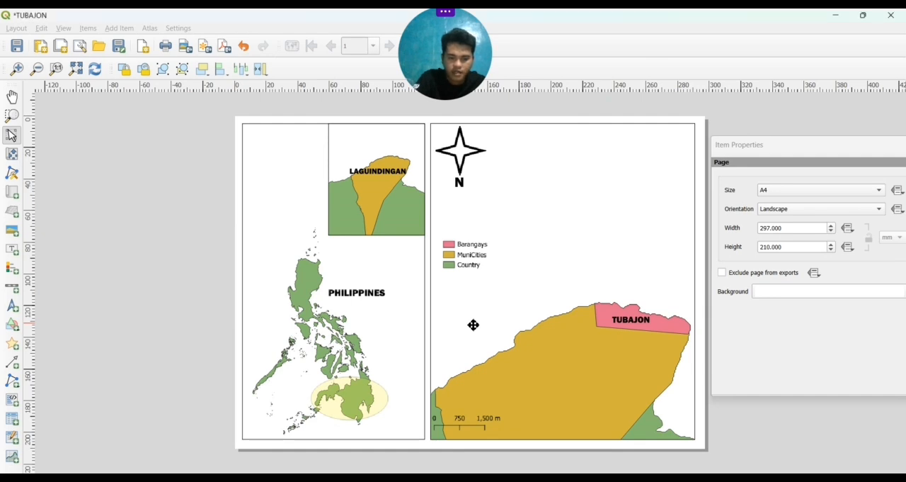
Add a grid to the large Tubajon map and open its grid properties for editing
left_click(473, 324)
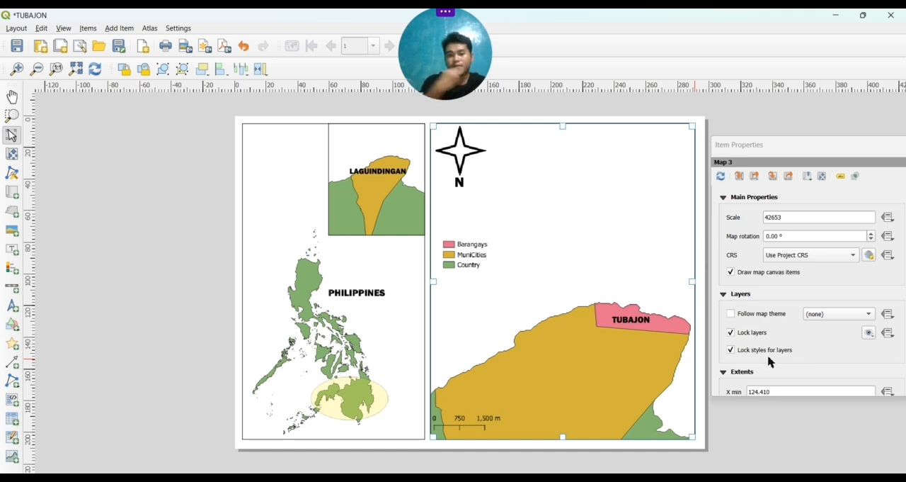
scroll(769, 362, "down", 8)
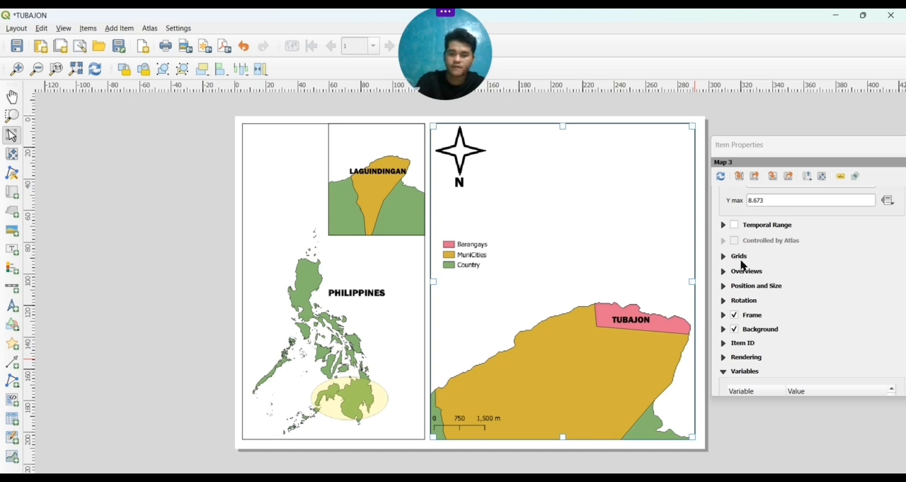
left_click(741, 256)
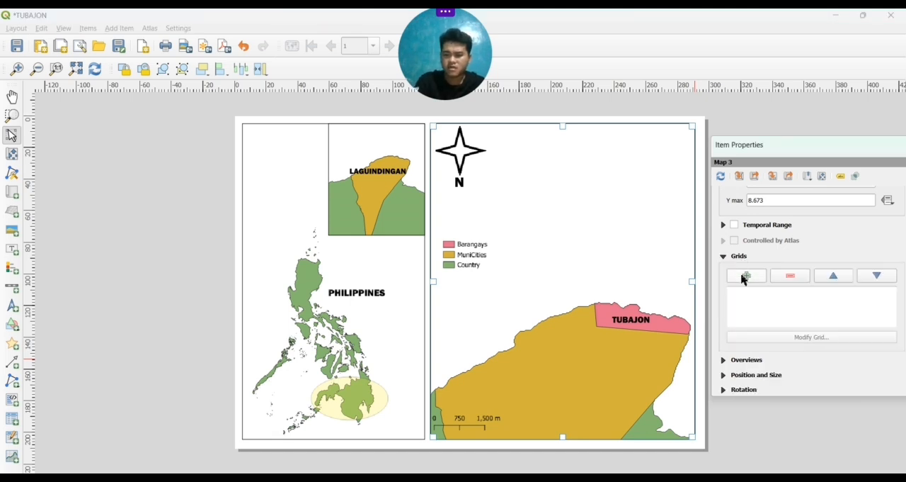
left_click(744, 281)
left_click(746, 295)
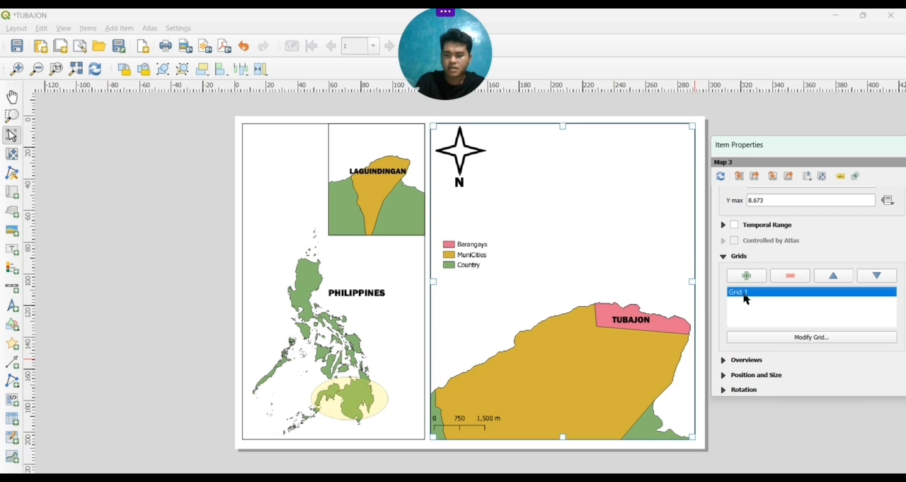
left_click(763, 340)
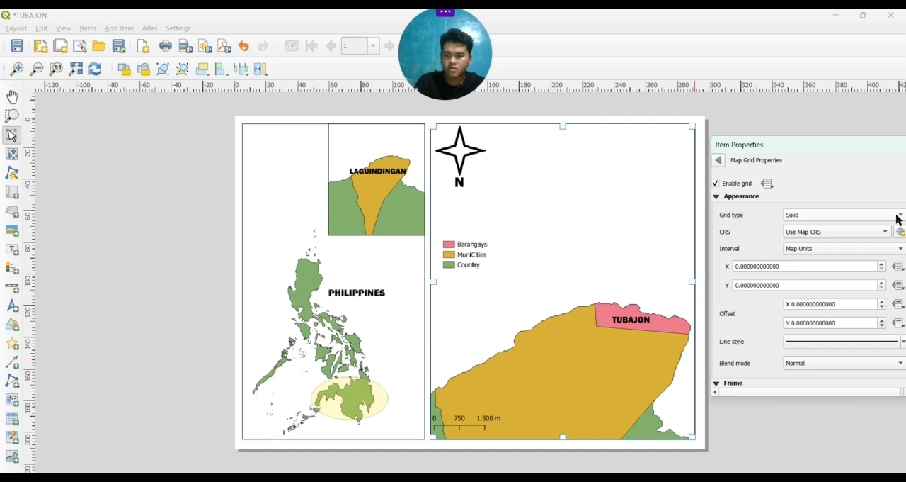
left_click(718, 162)
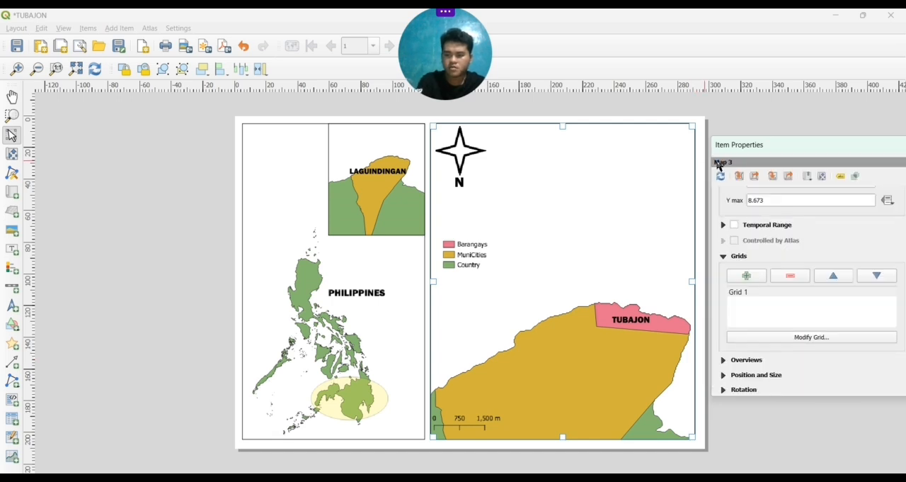
left_click(741, 295)
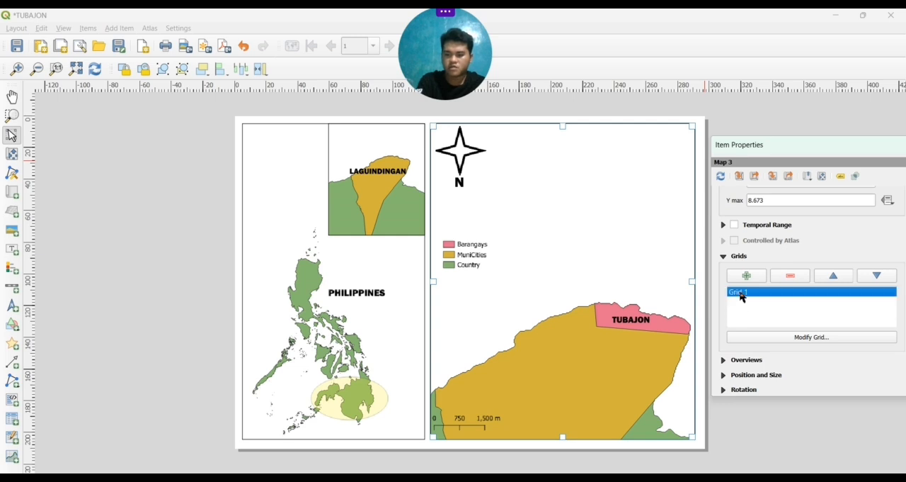
left_click(786, 338)
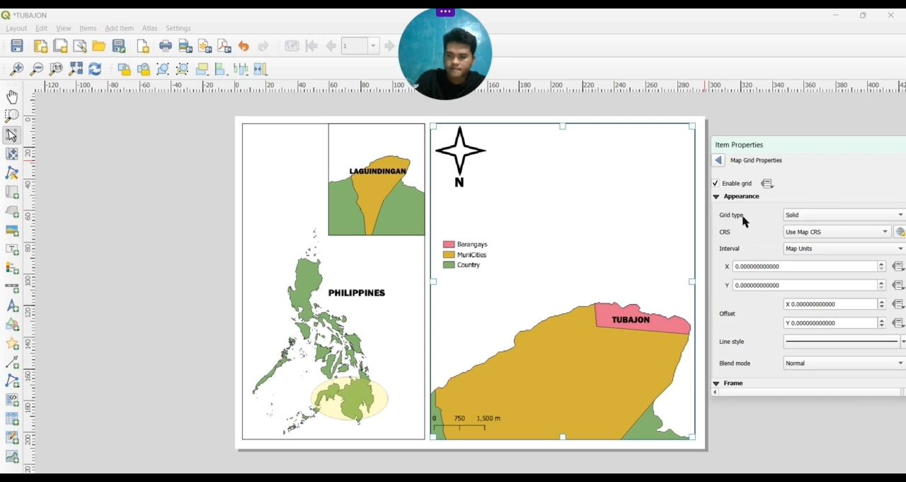
Set the grid type to Frame and annotations only and its interval to Fit Segment Width
left_click(901, 216)
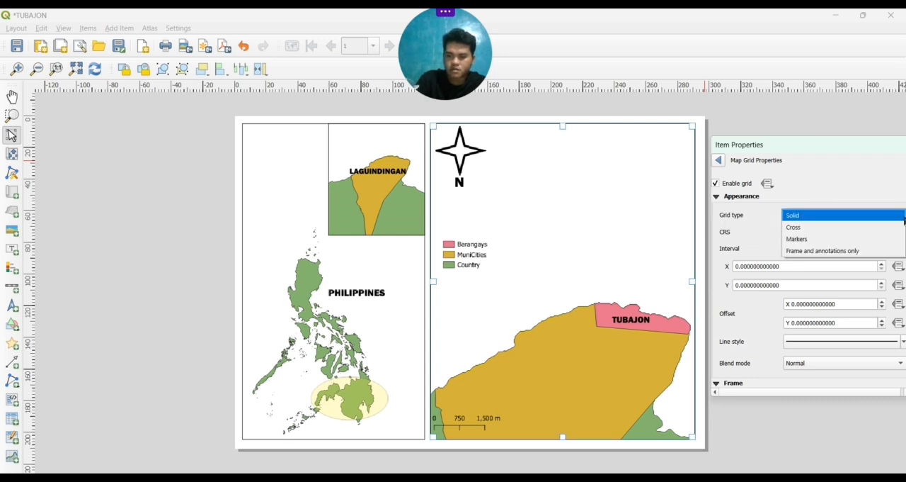
left_click(863, 252)
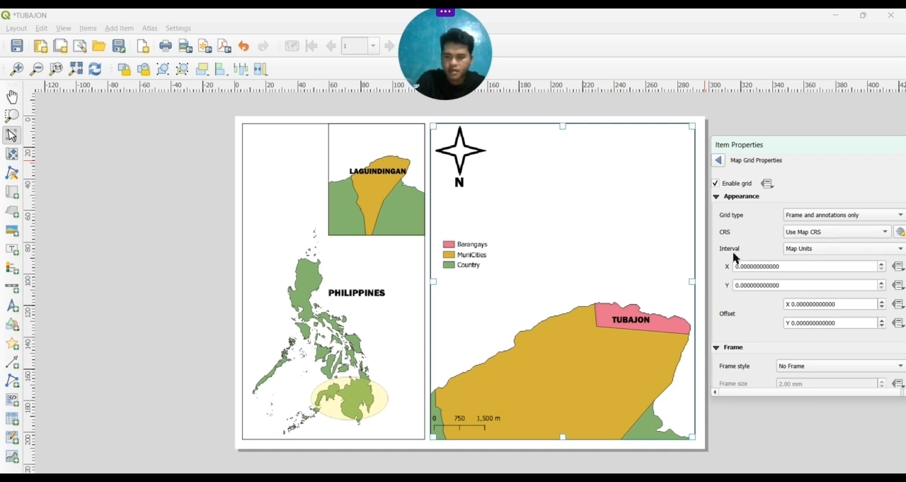
left_click(899, 251)
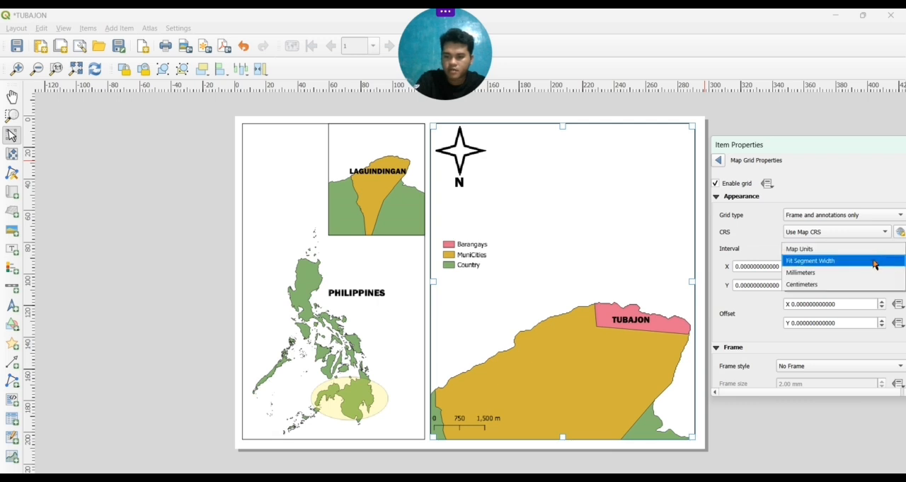
left_click(812, 260)
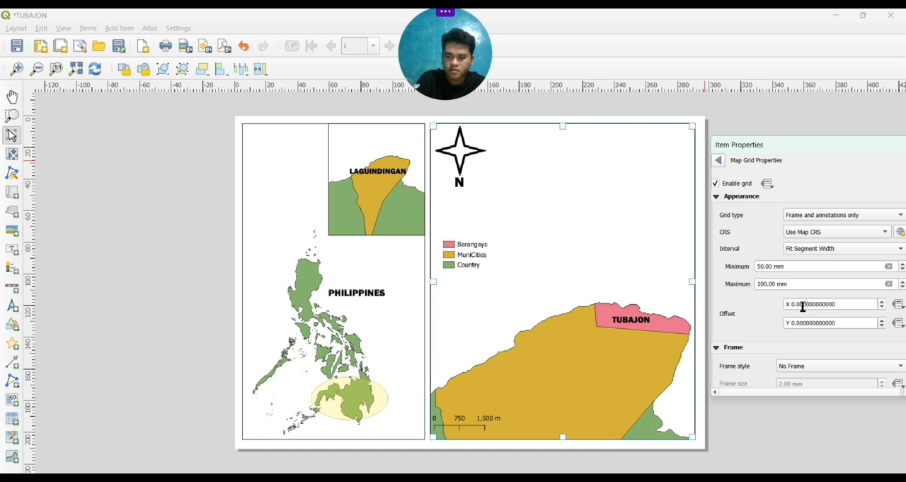
Set the grid's X and Y offsets to 0.06 each
left_click(803, 305)
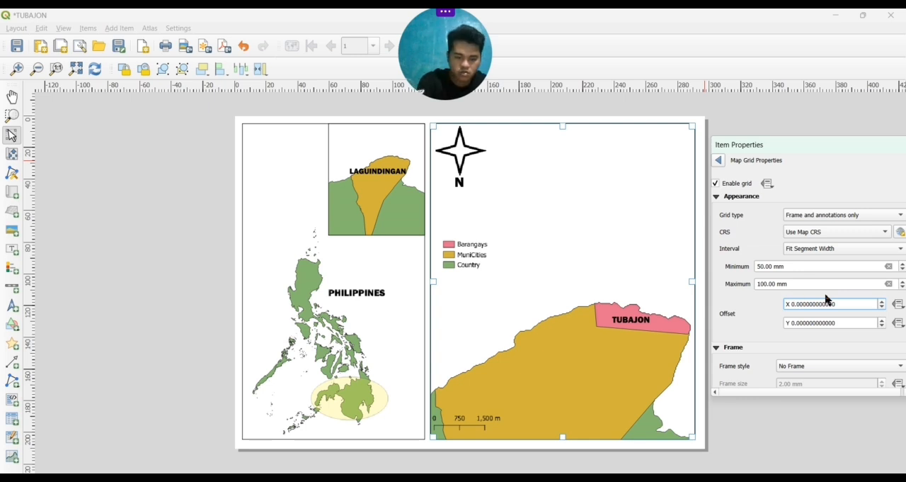
type("6")
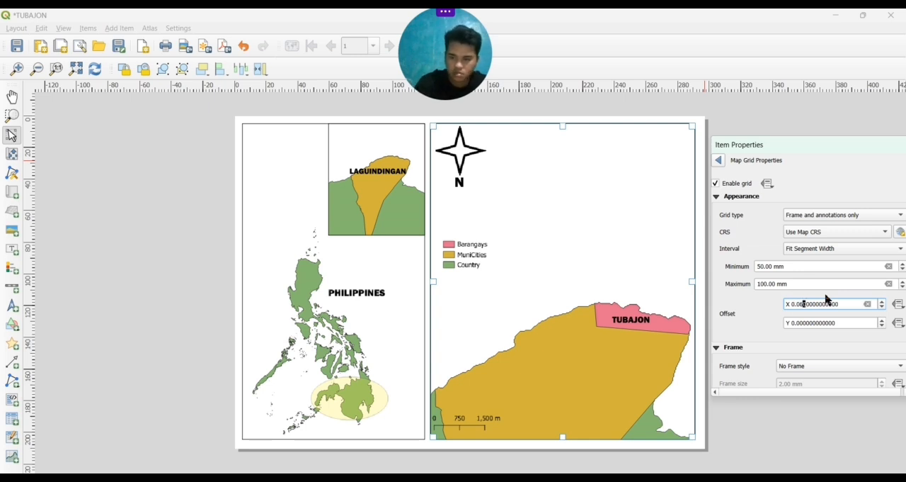
left_click(799, 320)
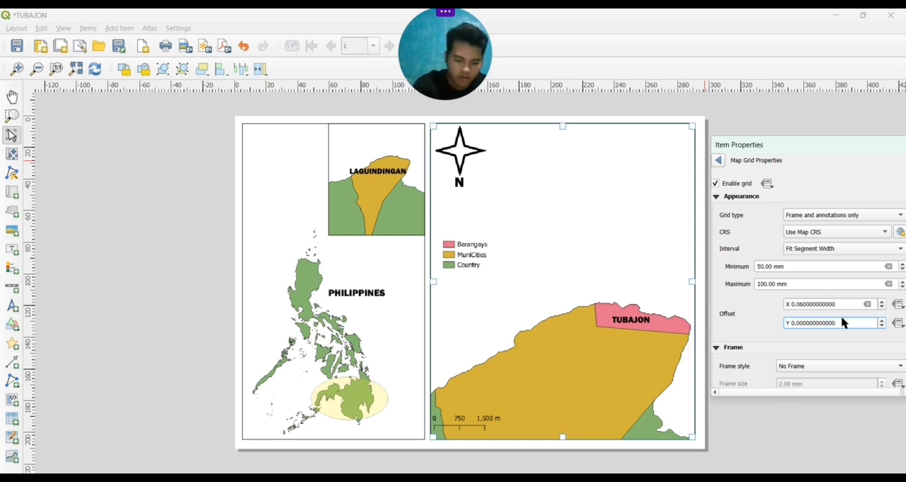
type("6")
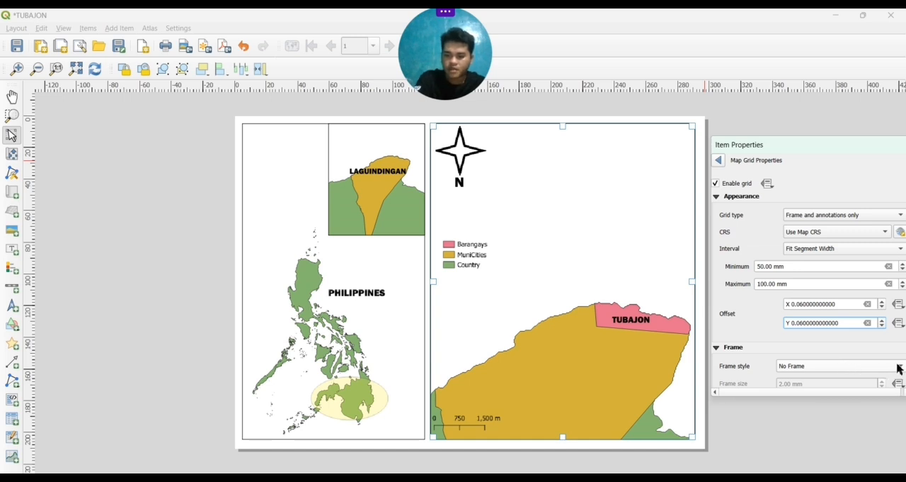
Set the grid's frame style to Interior and Exterior Ticks
scroll(854, 347, "down", 3)
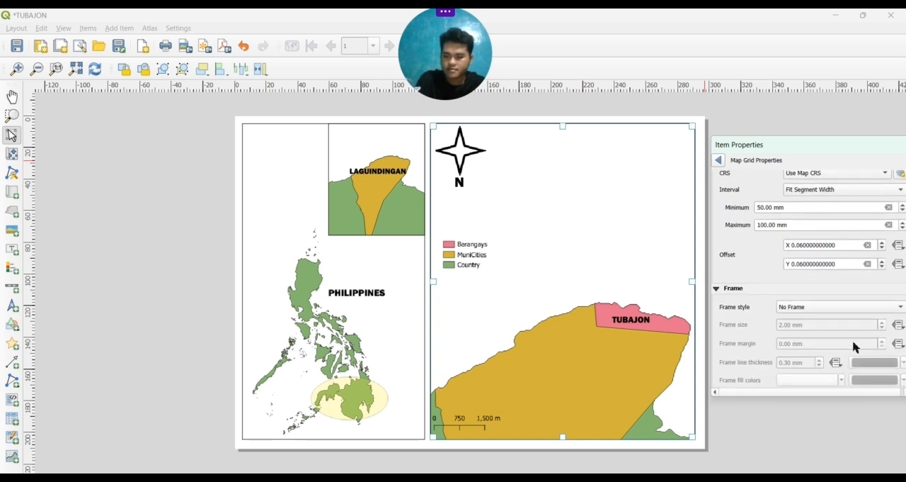
left_click(901, 307)
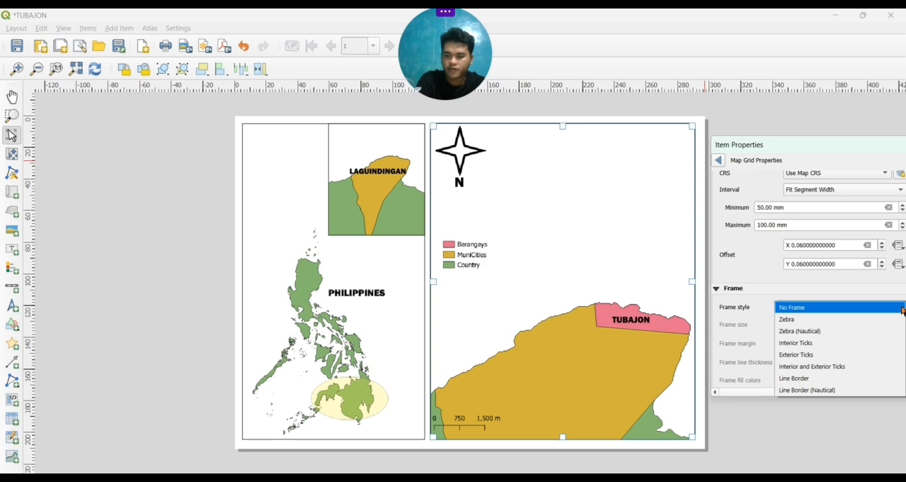
left_click(854, 366)
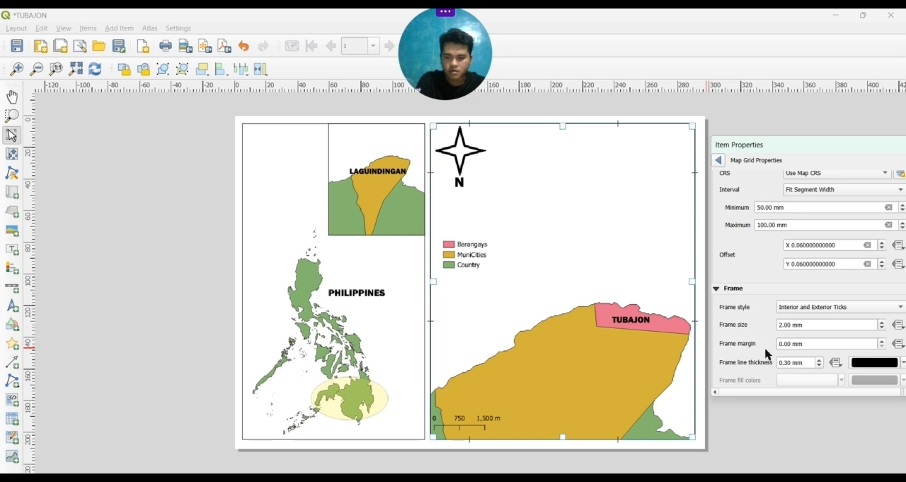
Turn off the grid frame's ticks on the left side of the Tubajon map
scroll(767, 354, "down", 5)
scroll(767, 353, "down", 4)
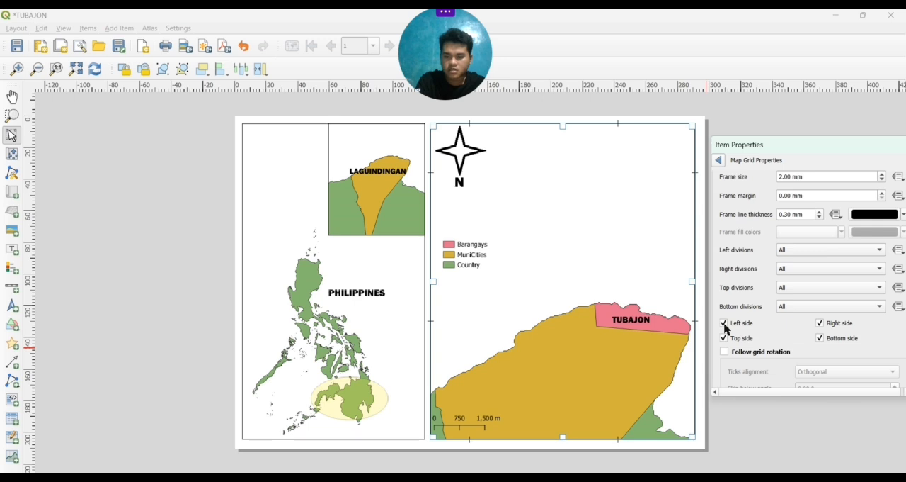
left_click(723, 323)
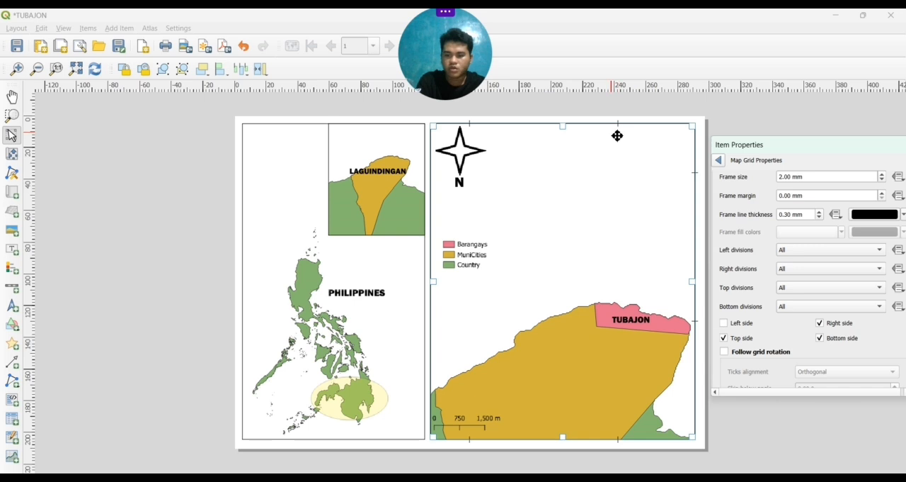
Reopen the Tubajon map's Grid 1 properties and turn off the frame's ticks on the top side
left_click(708, 374)
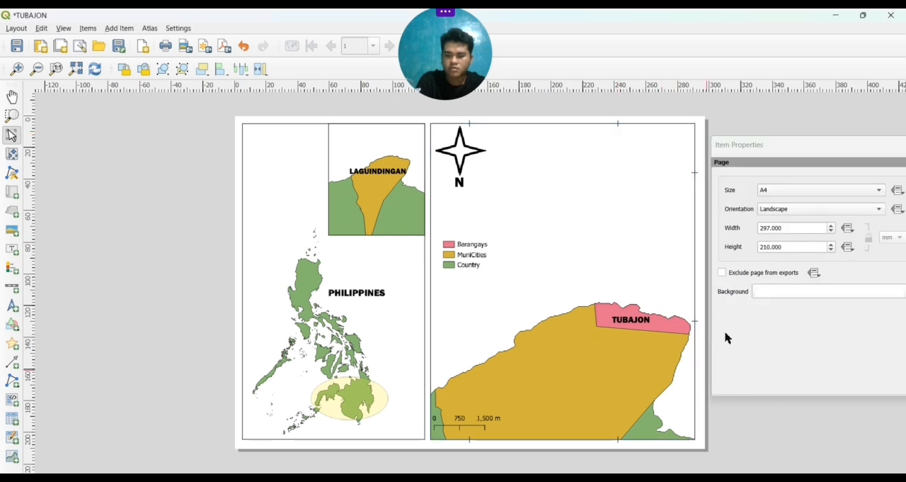
left_click(634, 181)
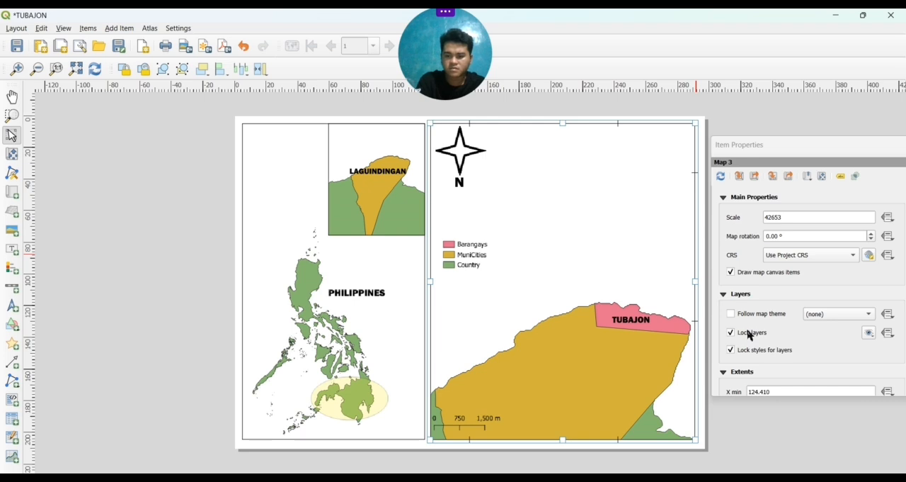
scroll(749, 335, "down", 8)
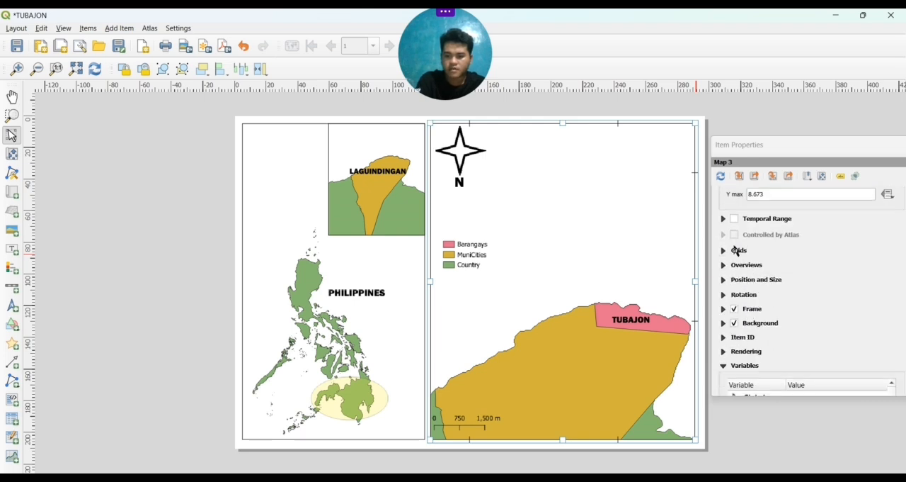
left_click(737, 250)
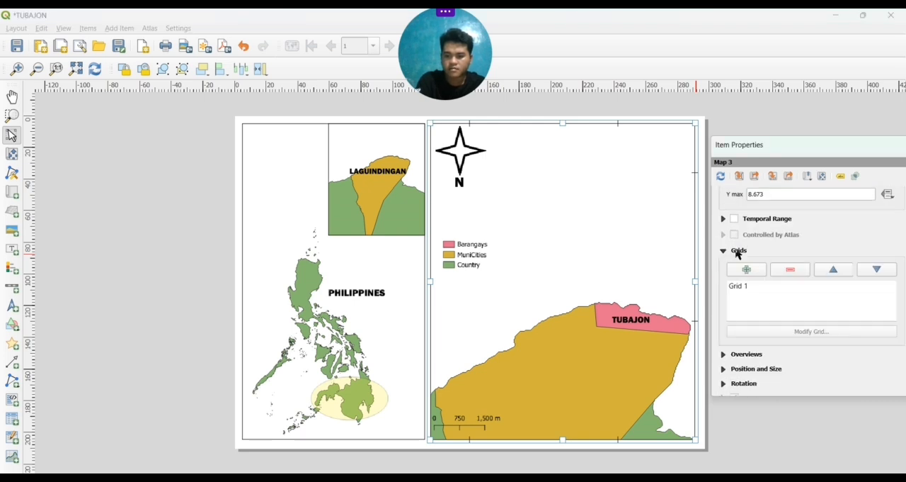
left_click(743, 287)
left_click(776, 331)
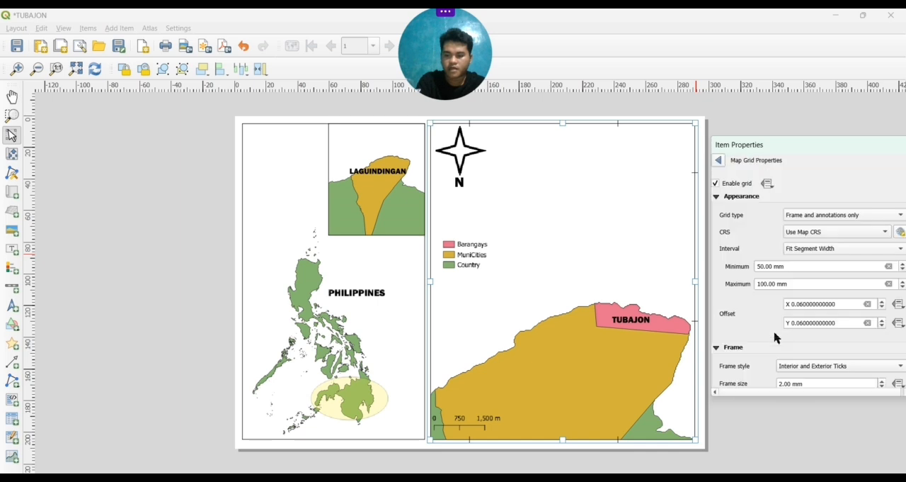
scroll(762, 334, "down", 10)
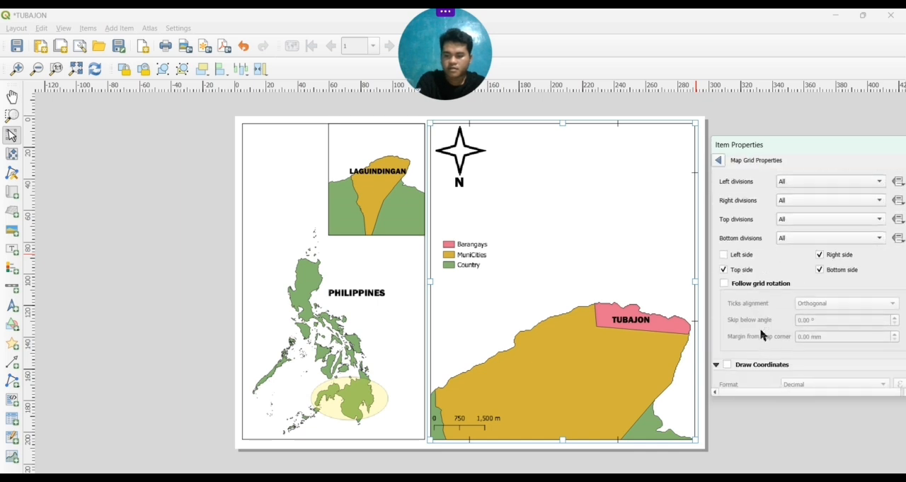
scroll(763, 334, "down", 2)
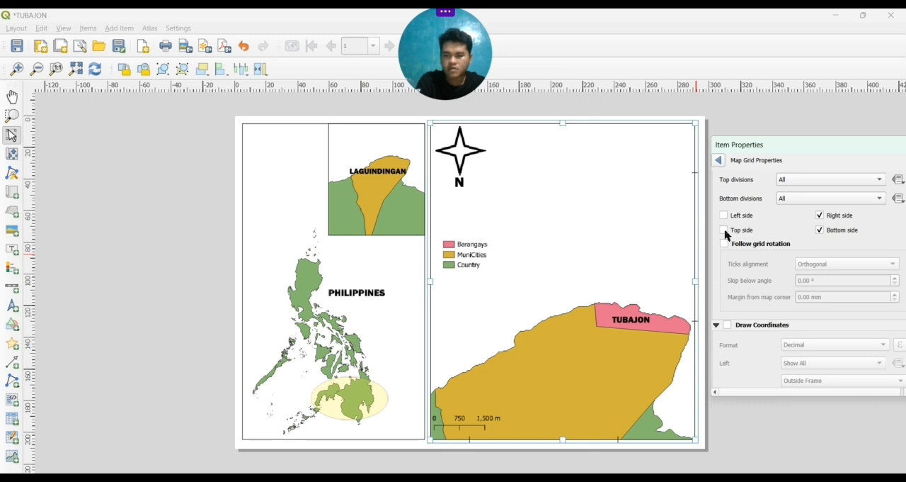
Enable coordinate drawing on the grid and set its format to Degree, Minute with Suffix
left_click(728, 325)
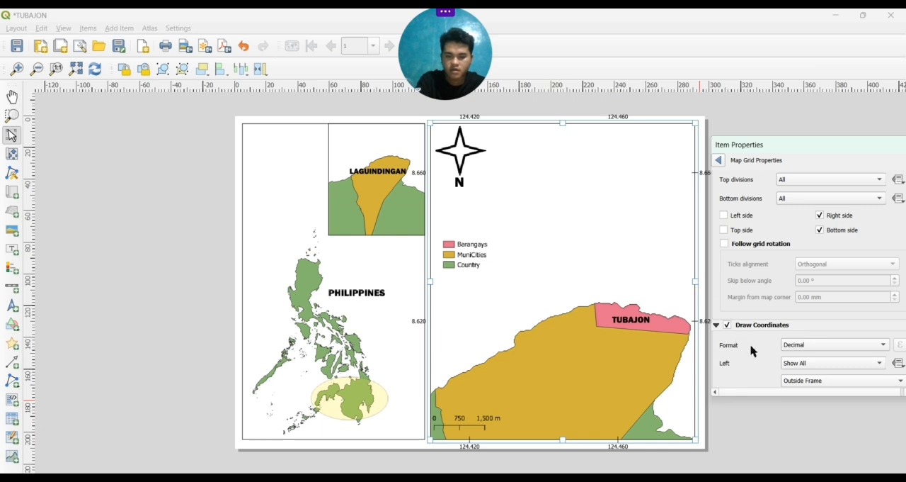
scroll(752, 352, "down", 5)
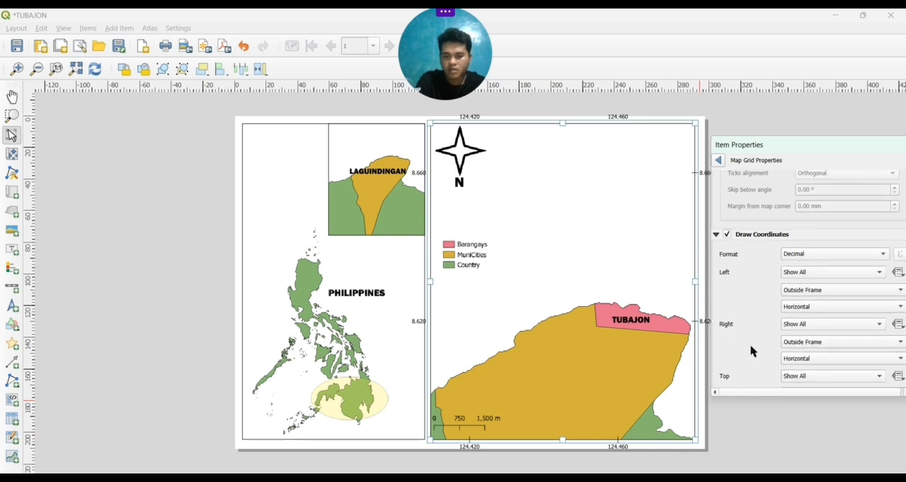
scroll(752, 351, "down", 1)
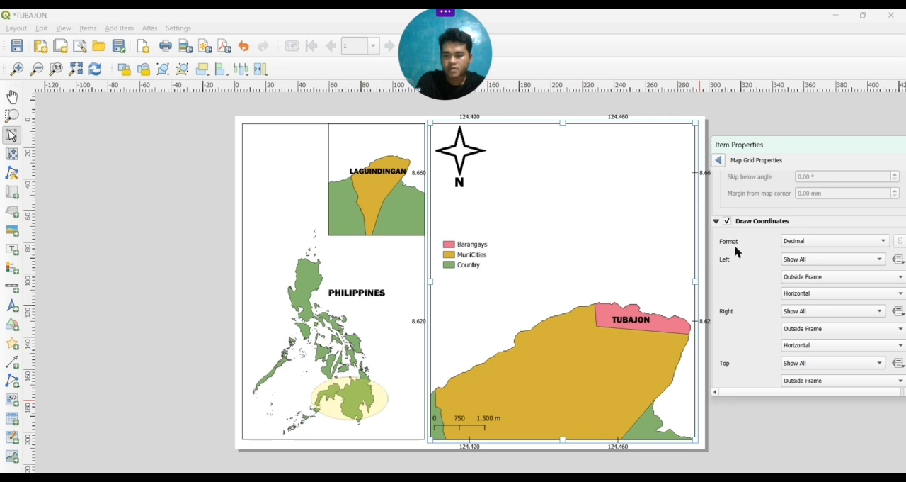
left_click(882, 245)
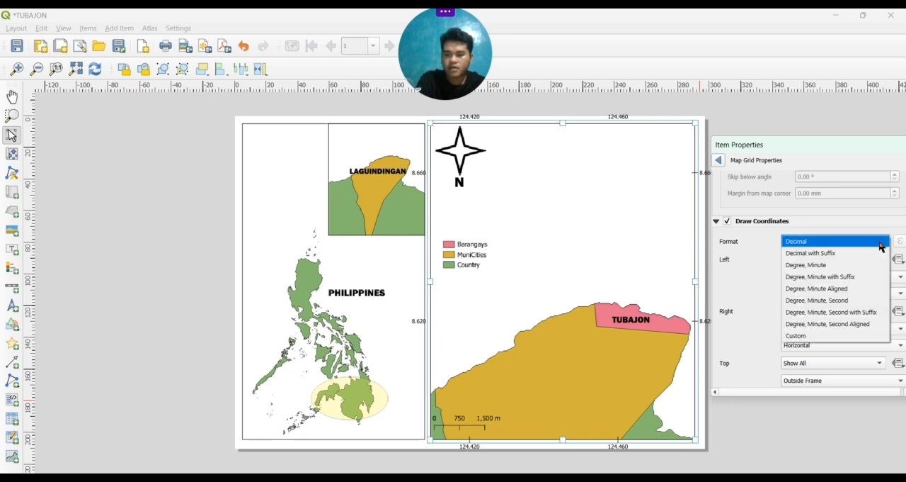
left_click(853, 277)
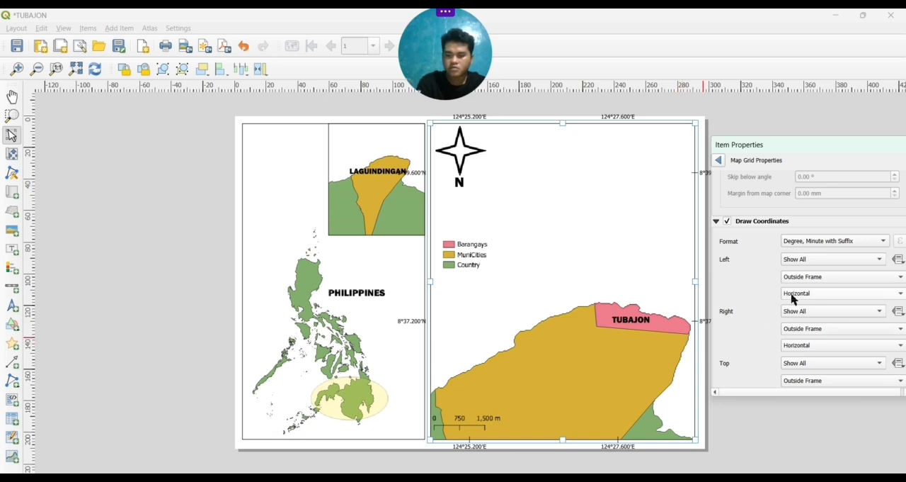
Disable the grid's coordinate labels along the left and top sides of the Tubajon map
left_click(878, 260)
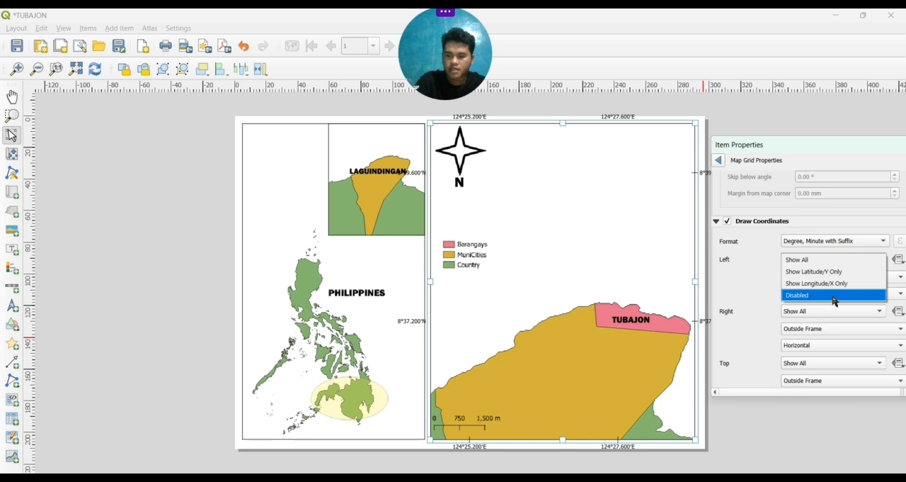
key("Escape")
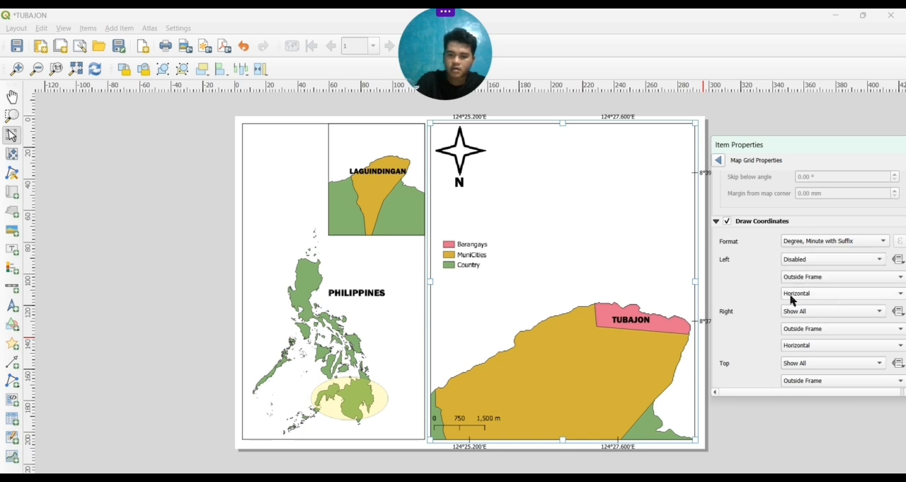
scroll(741, 328, "down", 3)
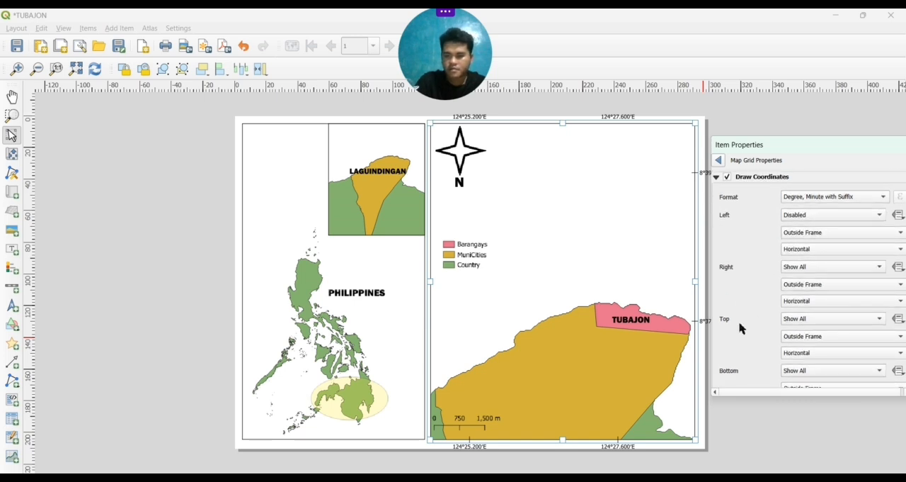
left_click(845, 321)
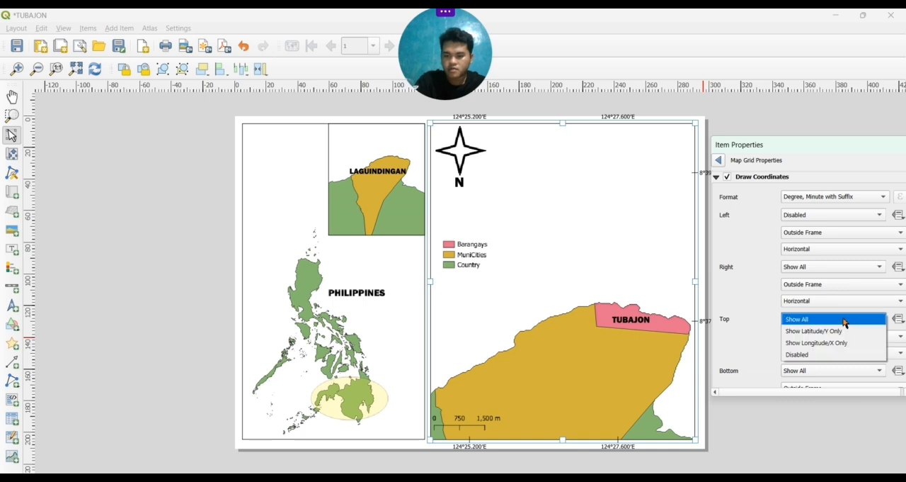
left_click(821, 354)
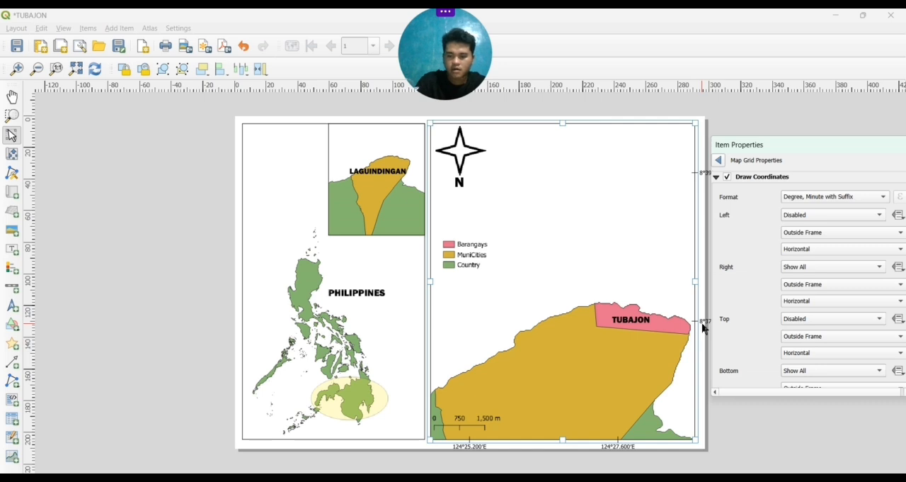
Set the orientation of the grid's right-side coordinate labels to Vertical Ascending
left_click(796, 306)
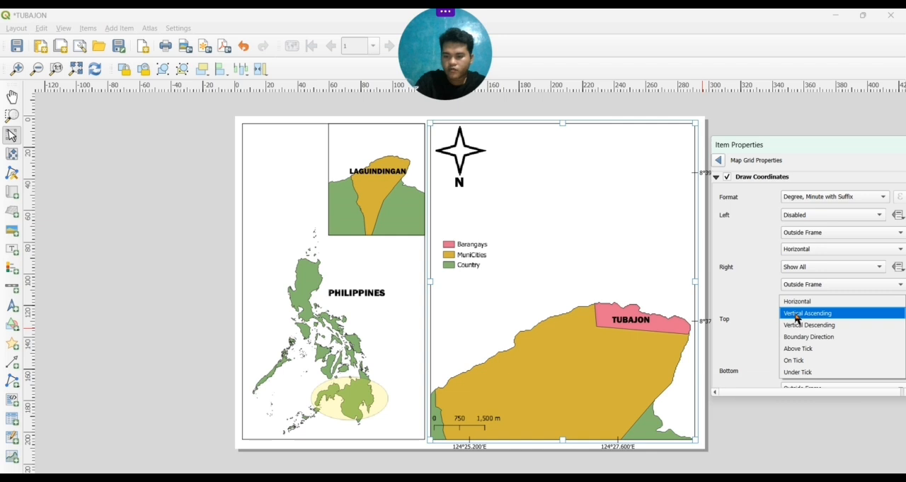
left_click(797, 313)
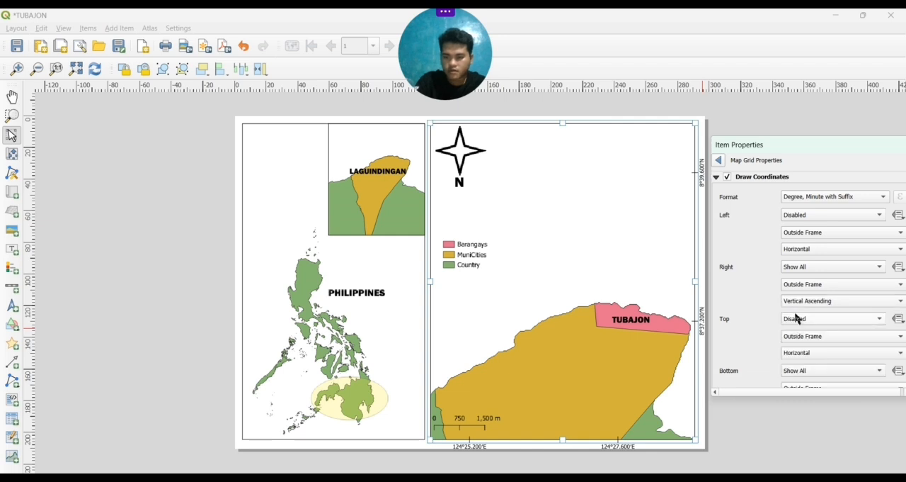
scroll(765, 336, "down", 3)
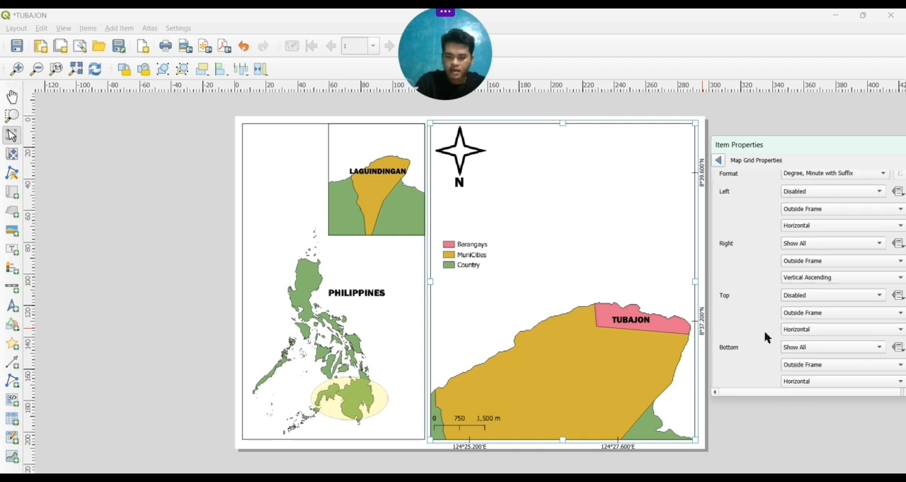
scroll(765, 337, "up", 4)
scroll(765, 337, "up", 3)
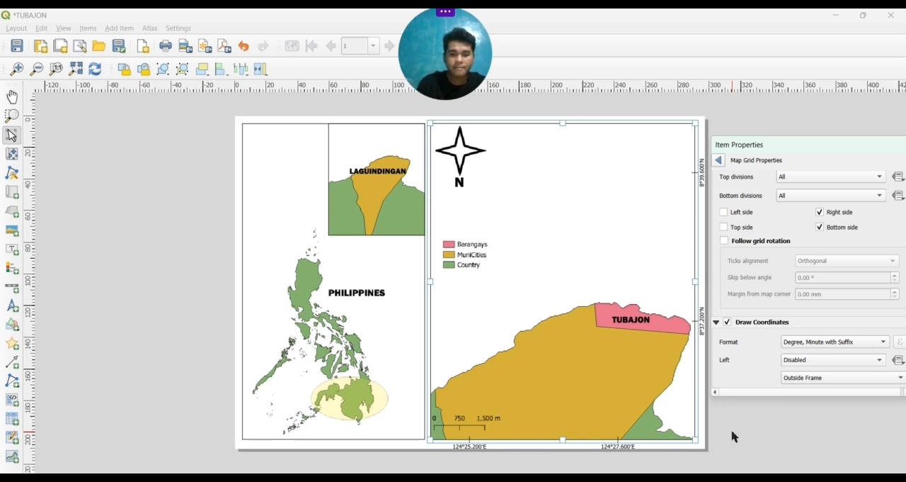
Switch from the TUBAJON layout to the main QGIS project window
mouse_move(583, 478)
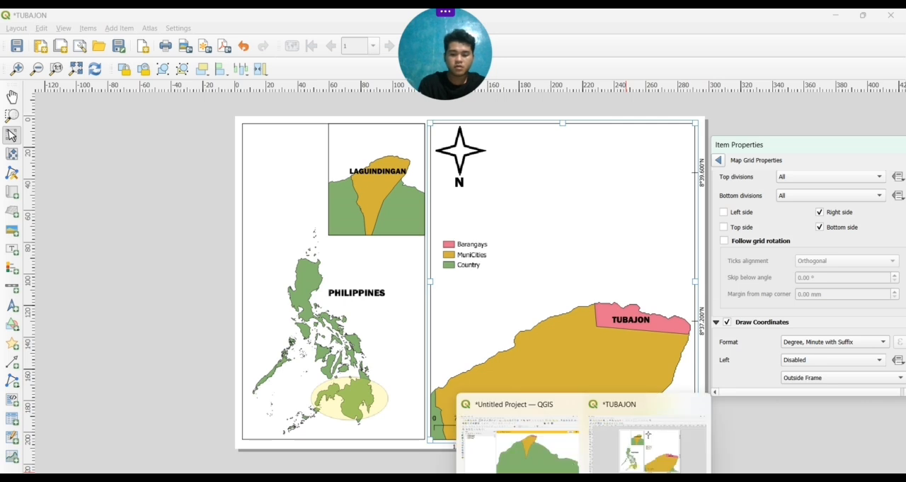
left_click(547, 433)
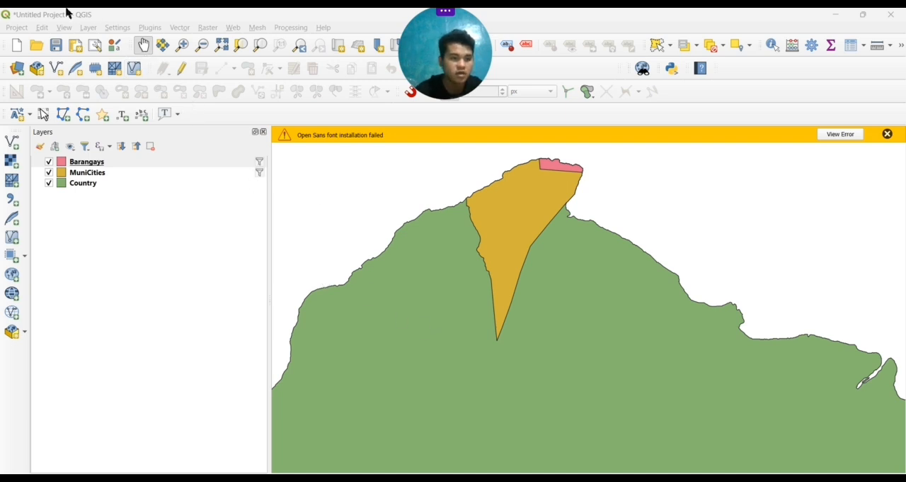
left_click(89, 27)
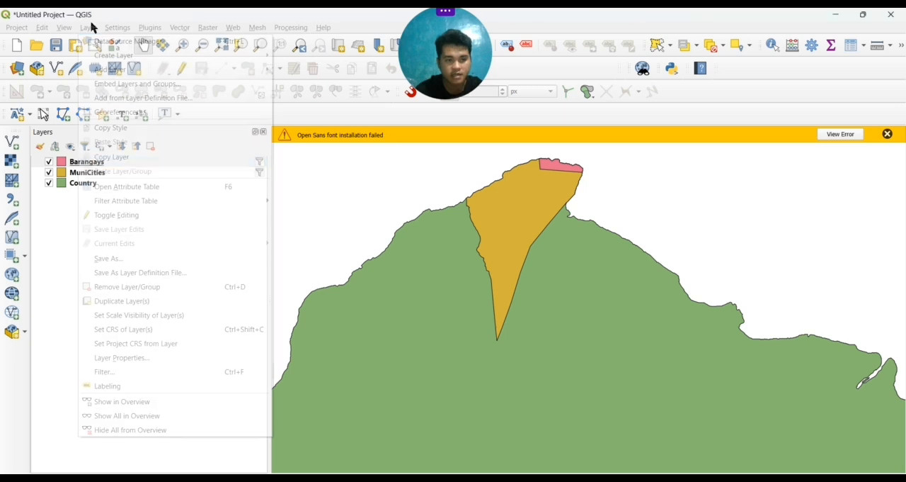
mouse_move(141, 74)
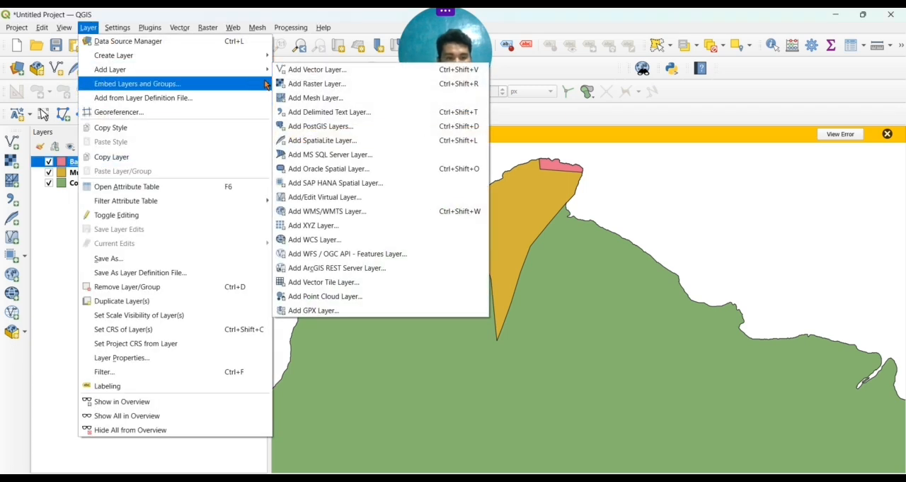
mouse_move(267, 73)
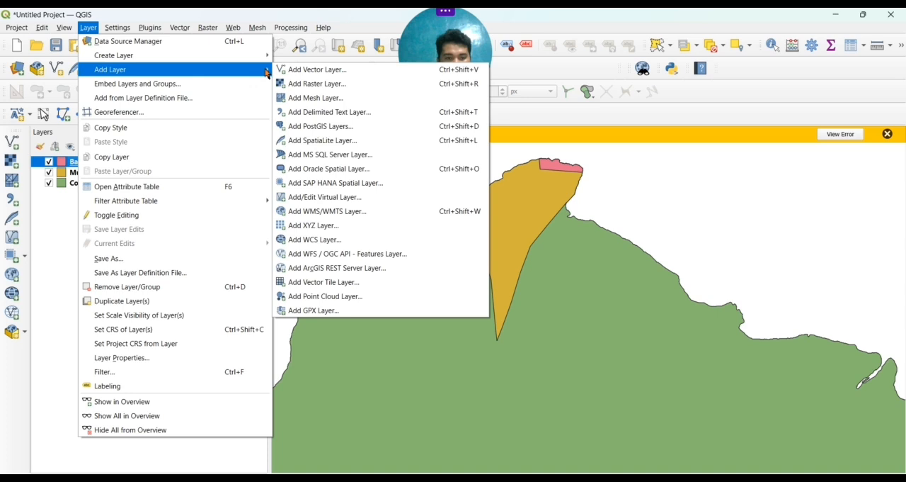
left_click(316, 227)
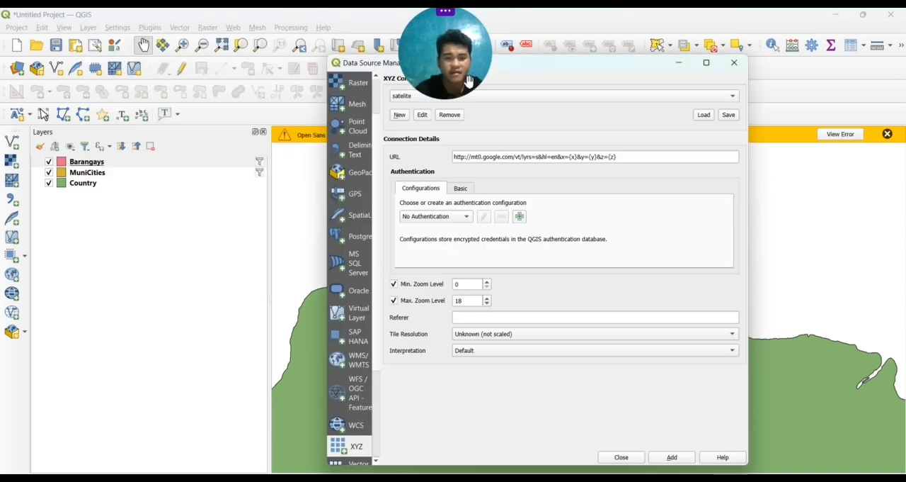
left_click_drag(461, 75, 505, 69)
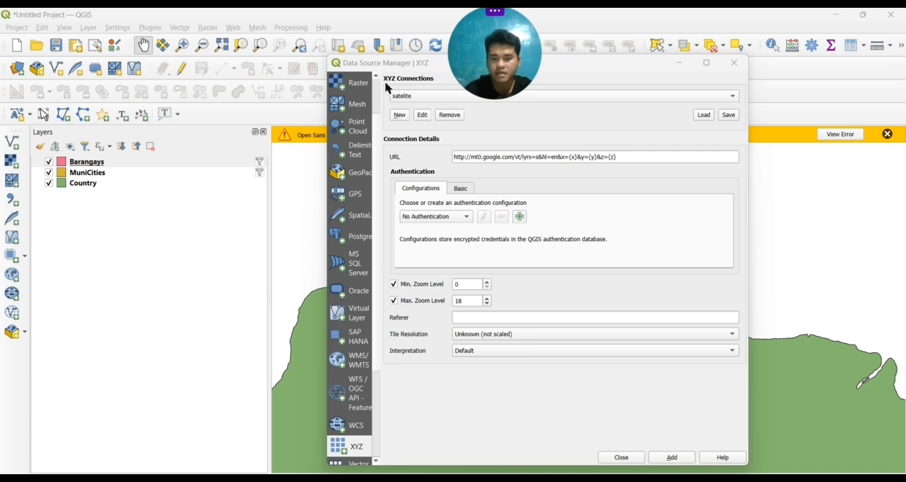
left_click(734, 62)
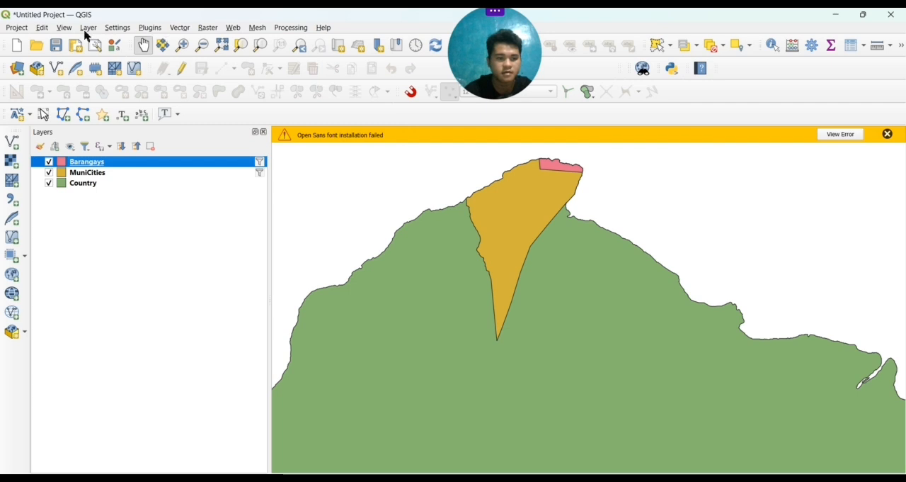
Add the saved "satelite" XYZ connection to the project as a layer and close the Data Source Manager
left_click(89, 32)
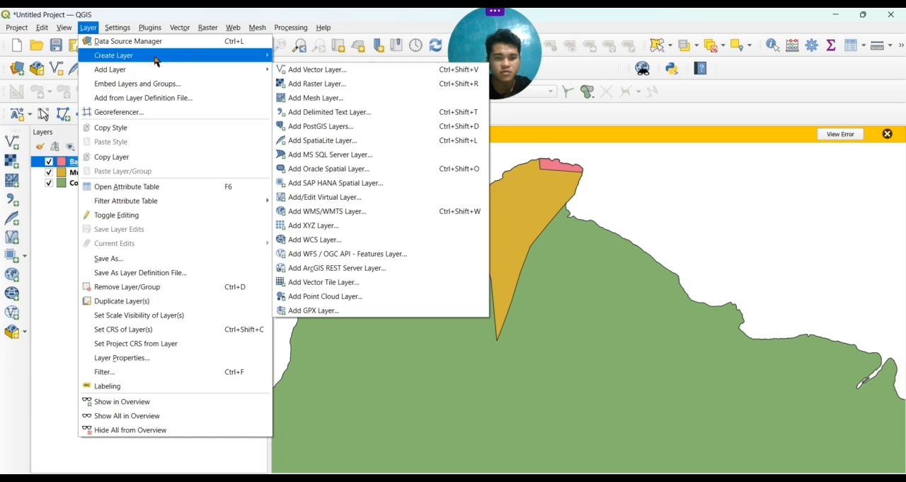
mouse_move(226, 58)
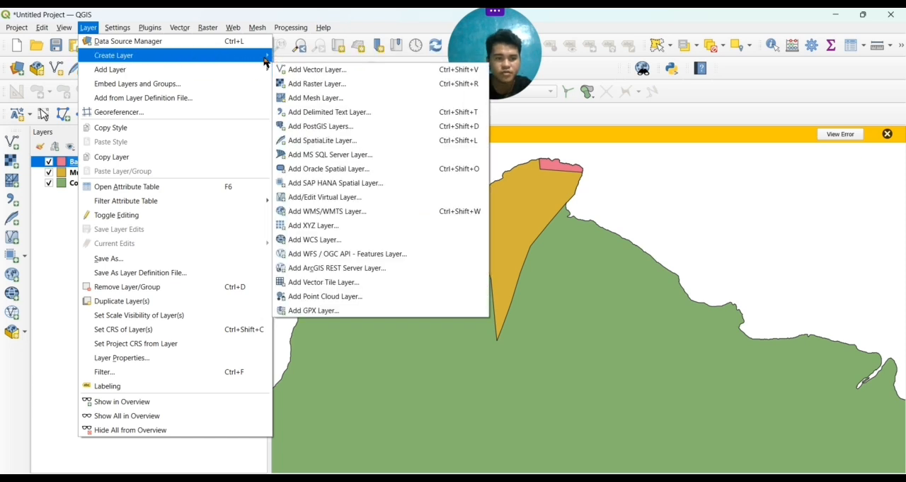
mouse_move(258, 69)
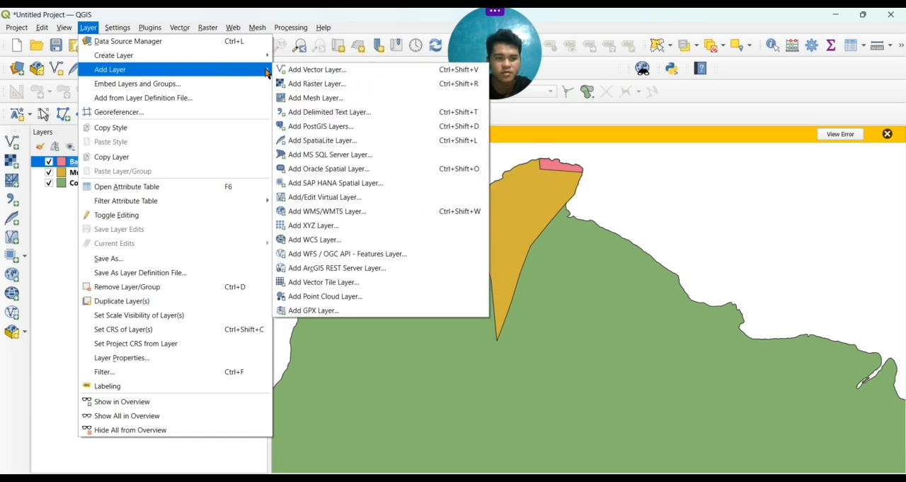
left_click(330, 226)
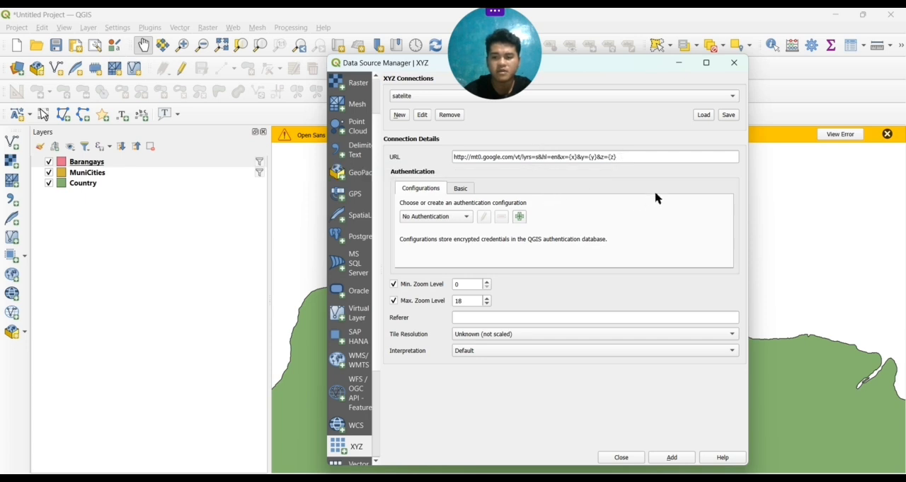
left_click(732, 97)
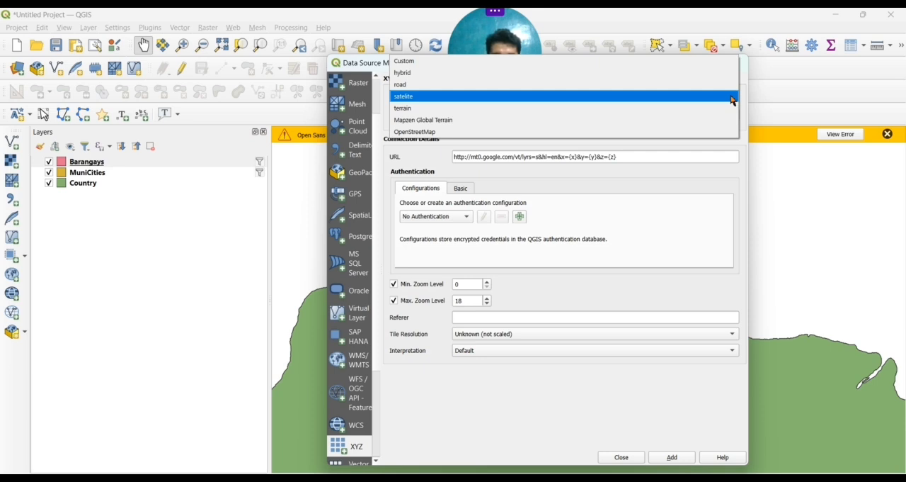
left_click(651, 103)
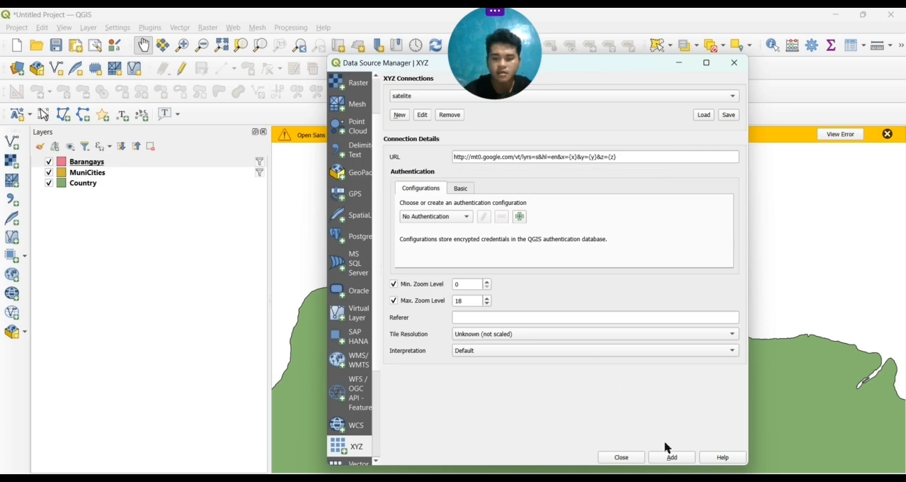
left_click(674, 458)
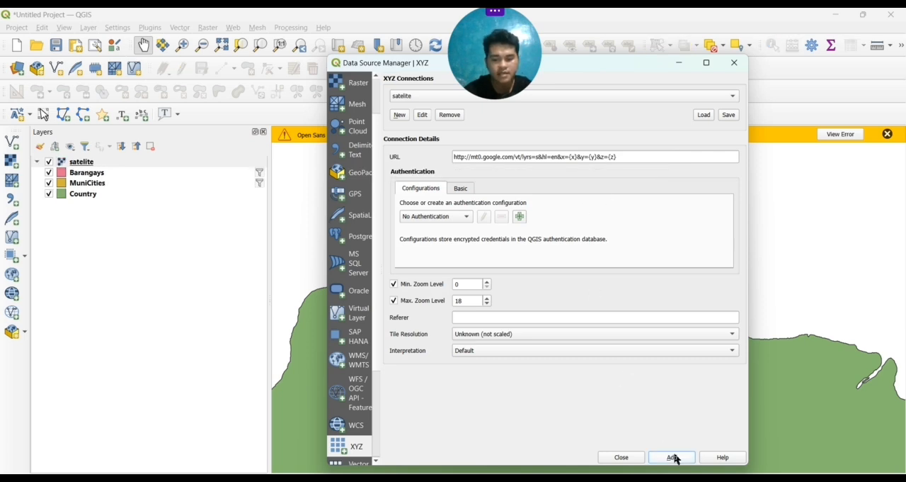
left_click(623, 457)
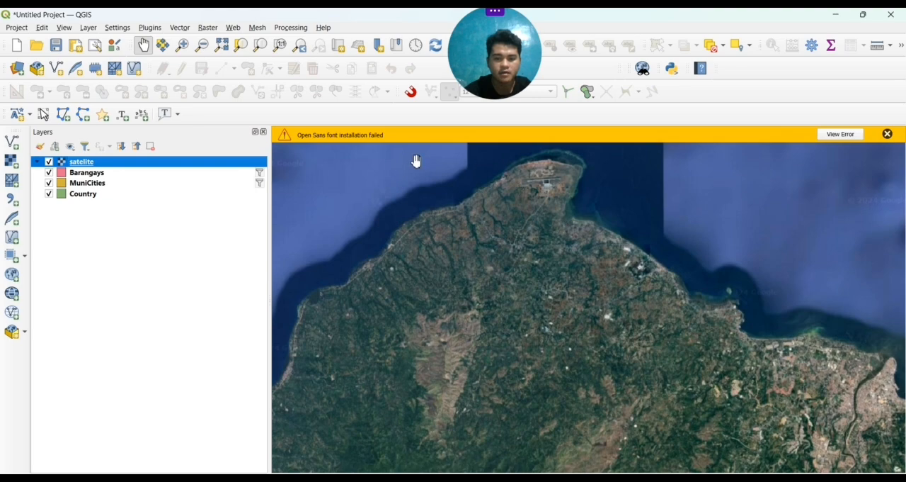
Examine the satellite imagery of the northern coast in close-up, following the coastal road southwest of the airstrip
scroll(382, 227, "up", 1)
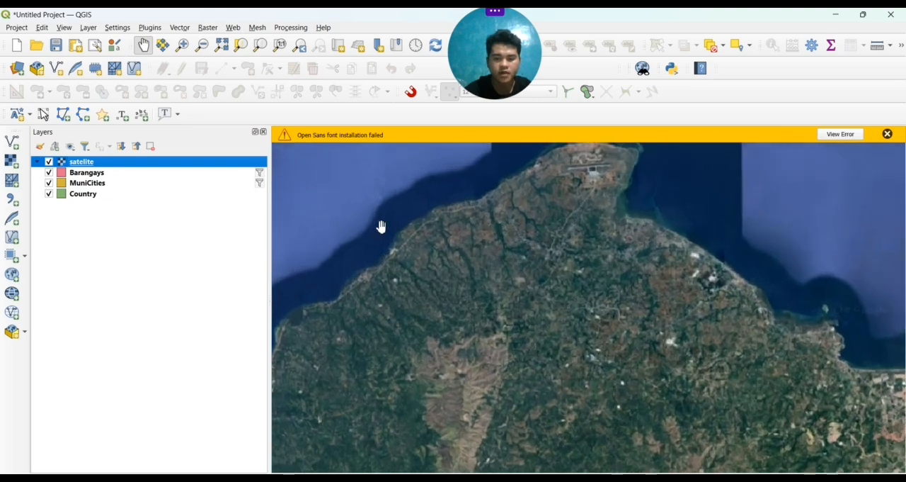
scroll(515, 217, "up", 1)
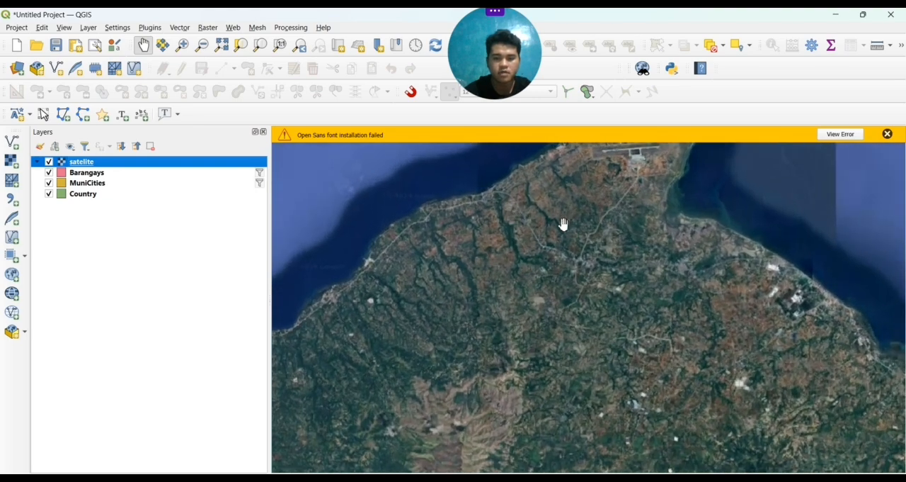
left_click_drag(577, 224, 618, 331)
scroll(548, 248, "up", 1)
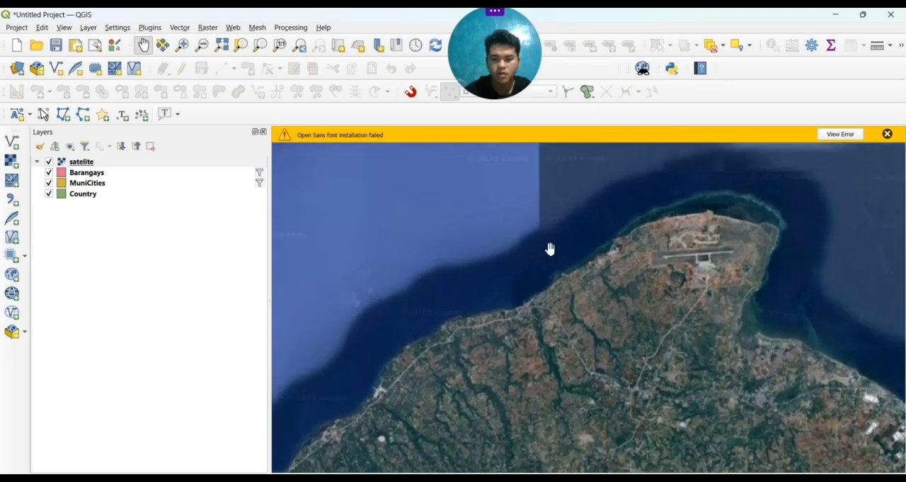
scroll(551, 249, "up", 1)
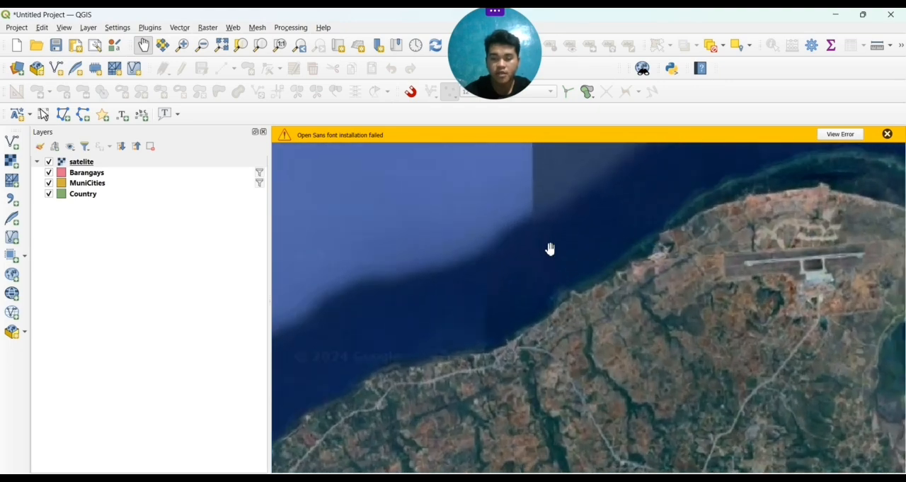
scroll(551, 248, "up", 1)
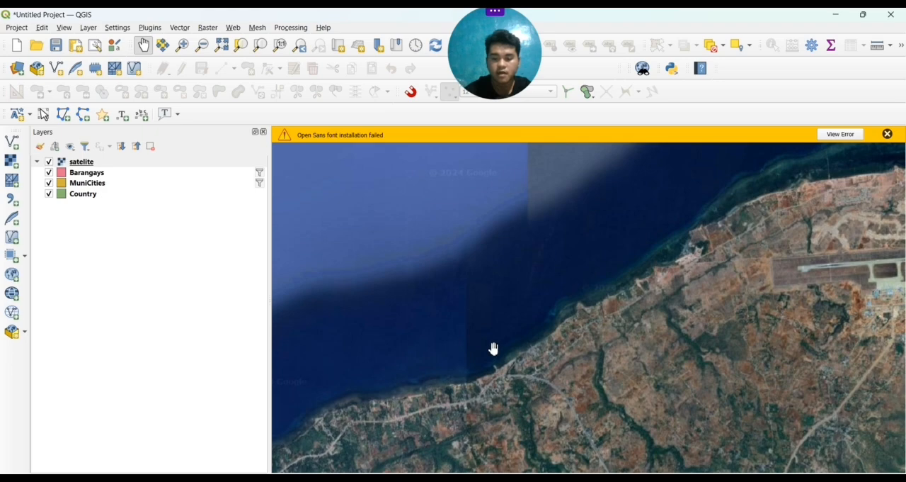
left_click_drag(494, 348, 607, 208)
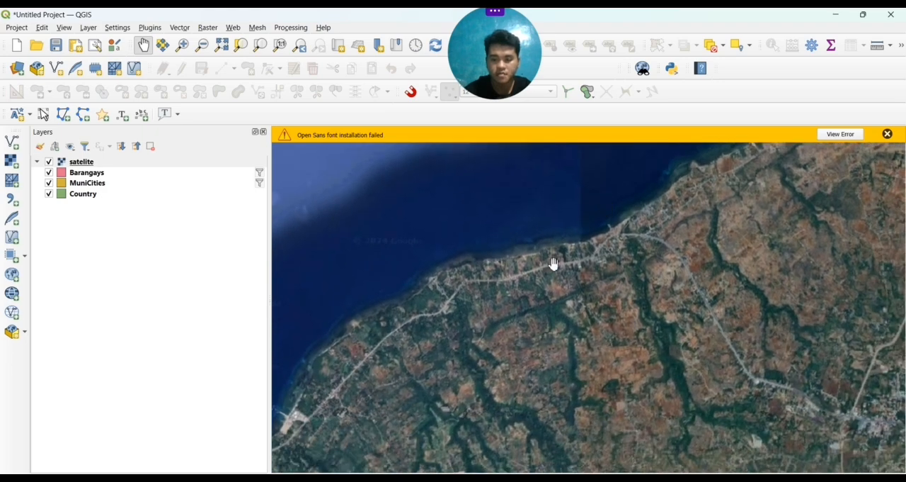
scroll(554, 263, "up", 3)
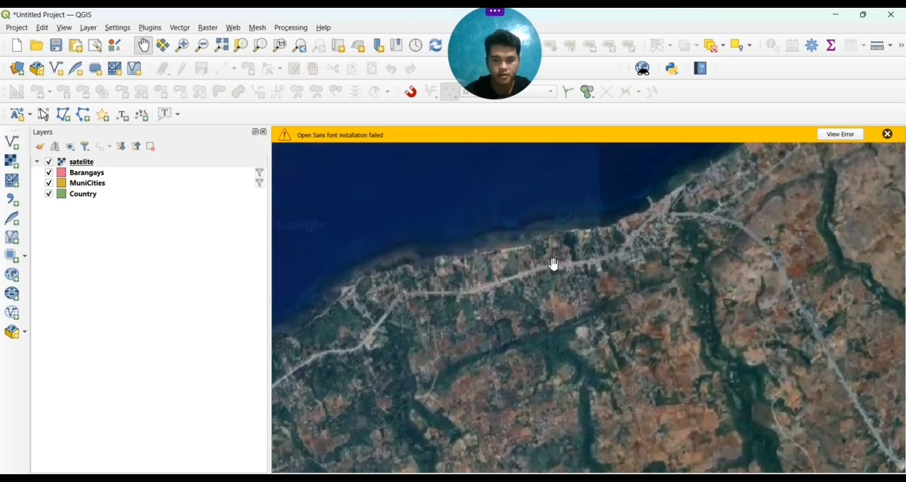
scroll(554, 264, "up", 4)
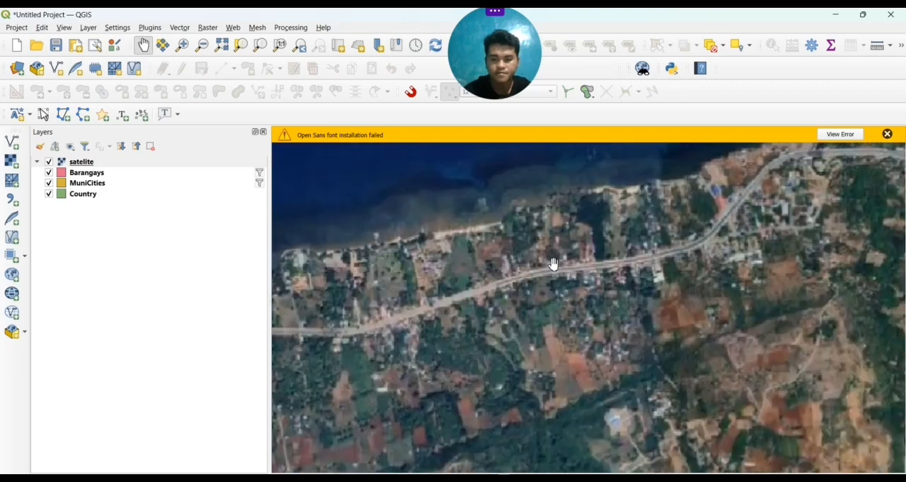
scroll(555, 263, "down", 2)
left_click_drag(500, 257, 437, 325)
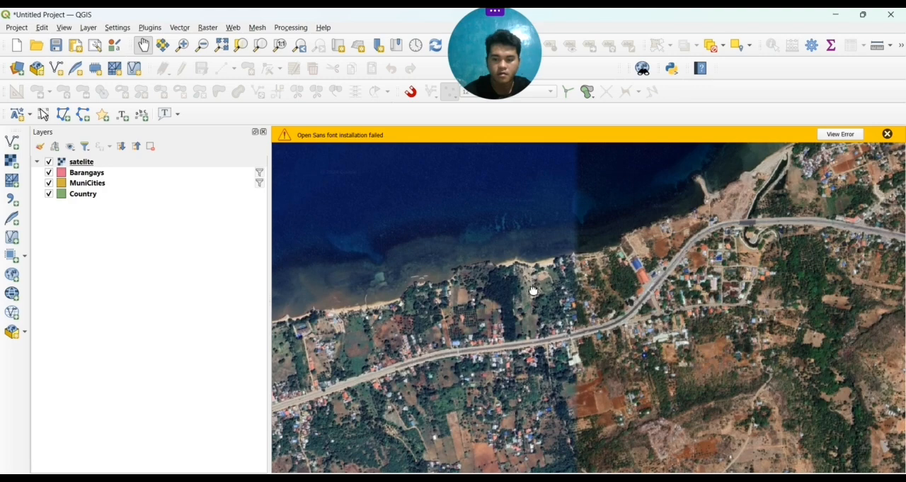
left_click_drag(534, 290, 871, 187)
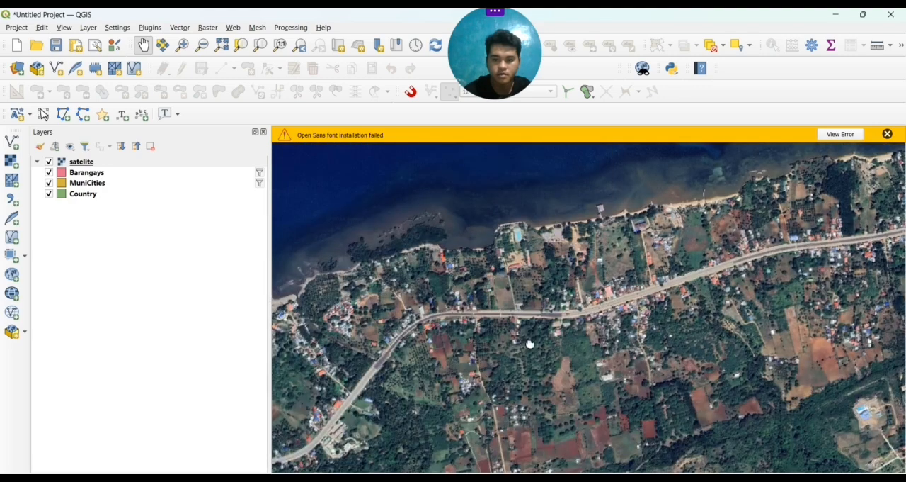
left_click_drag(531, 345, 674, 304)
left_click_drag(466, 340, 684, 258)
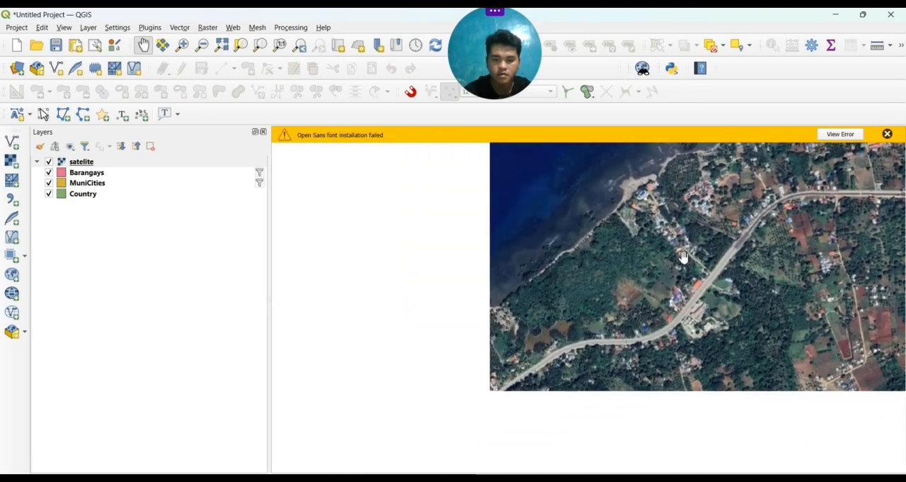
Inspect the satellite imagery northeastward along the coastal road, past the headland and mangroves to the eastern shoreline within the Barangays area
left_click_drag(622, 281, 412, 401)
left_click_drag(648, 301, 338, 427)
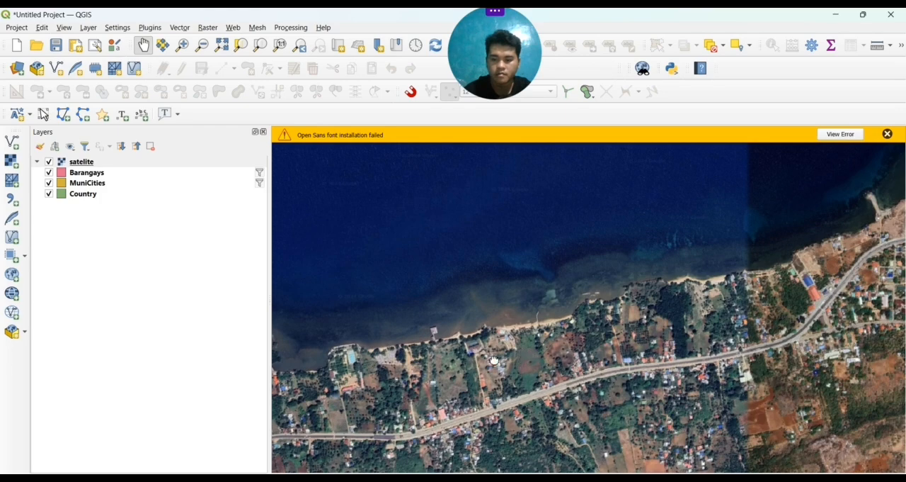
left_click_drag(494, 361, 197, 438)
left_click_drag(664, 301, 415, 455)
left_click_drag(570, 352, 297, 460)
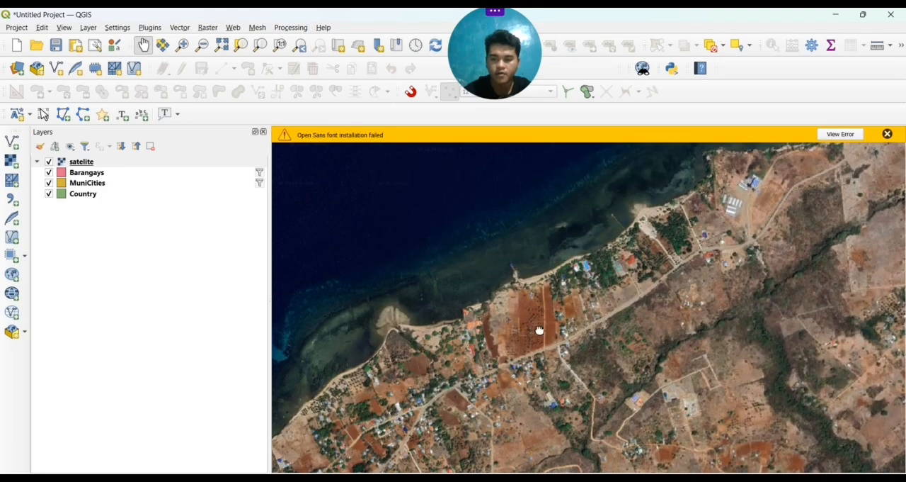
left_click_drag(538, 328, 320, 463)
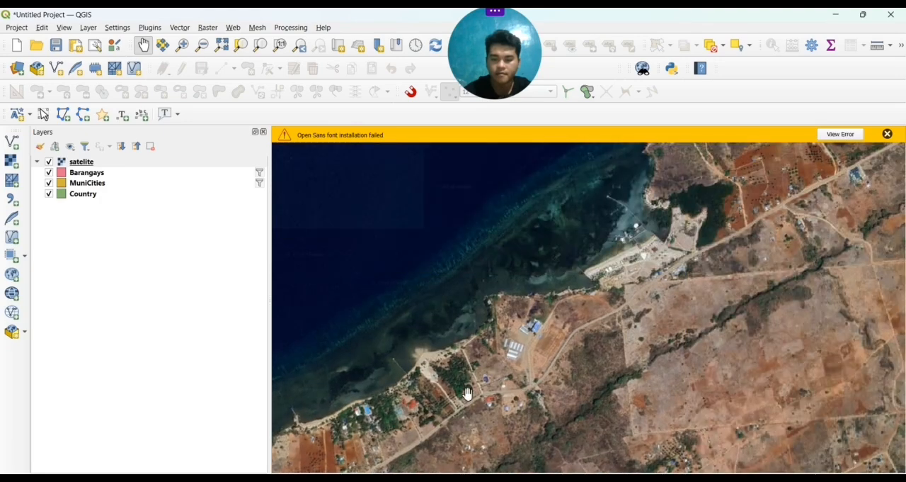
left_click_drag(587, 345, 367, 474)
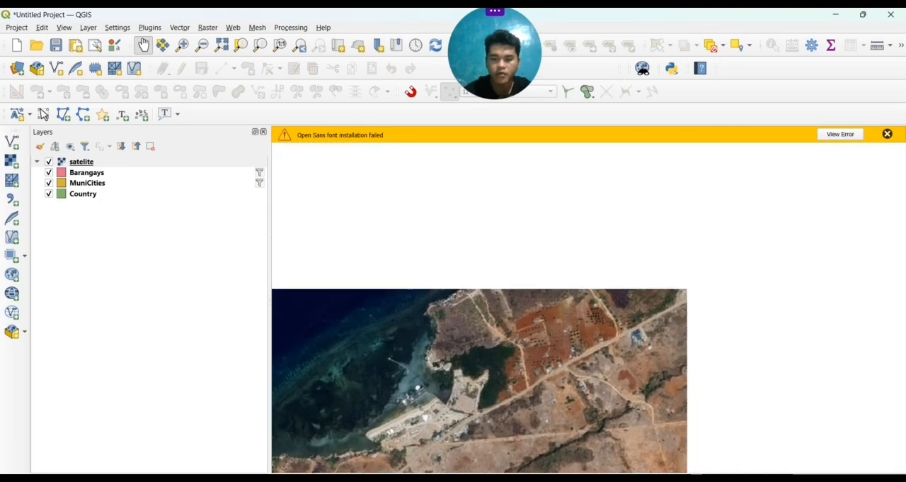
scroll(496, 327, "up", 3)
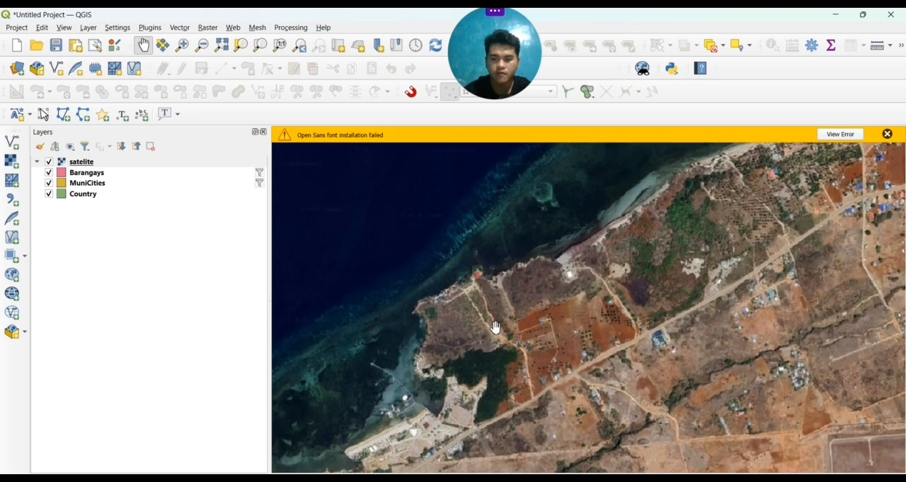
scroll(496, 327, "up", 1)
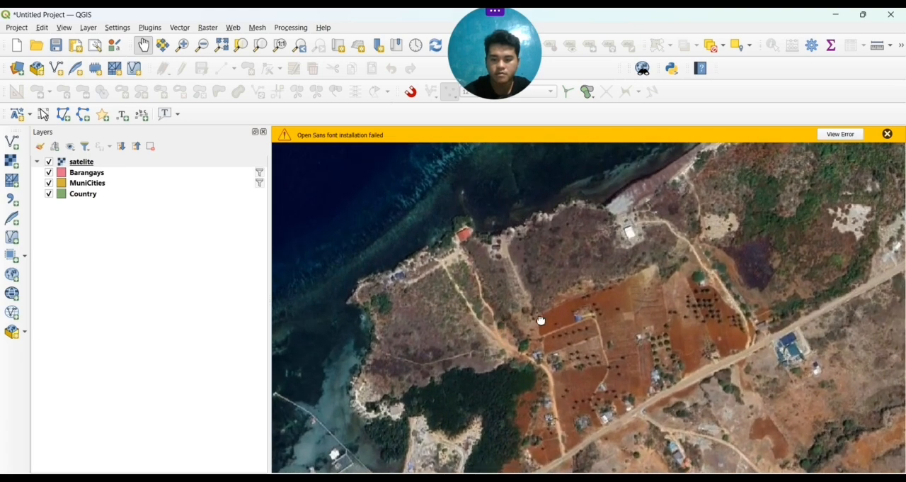
left_click_drag(497, 327, 272, 454)
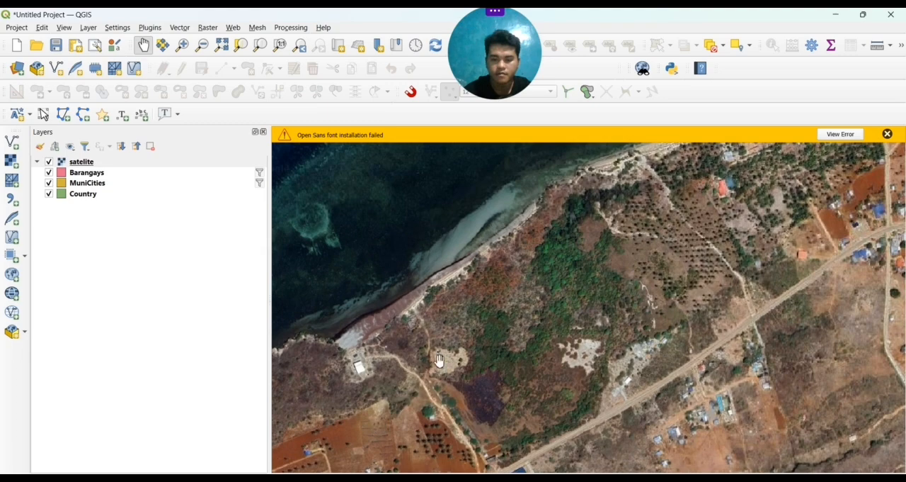
left_click_drag(440, 361, 120, 470)
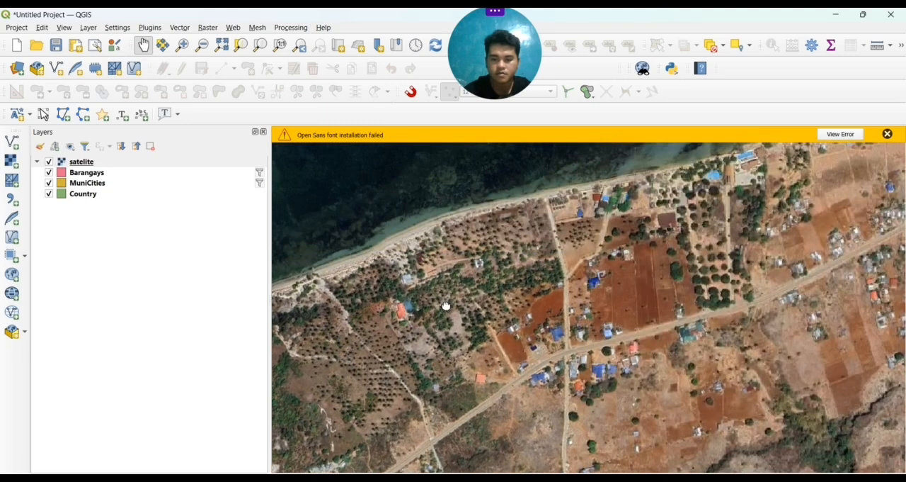
left_click_drag(446, 306, 121, 414)
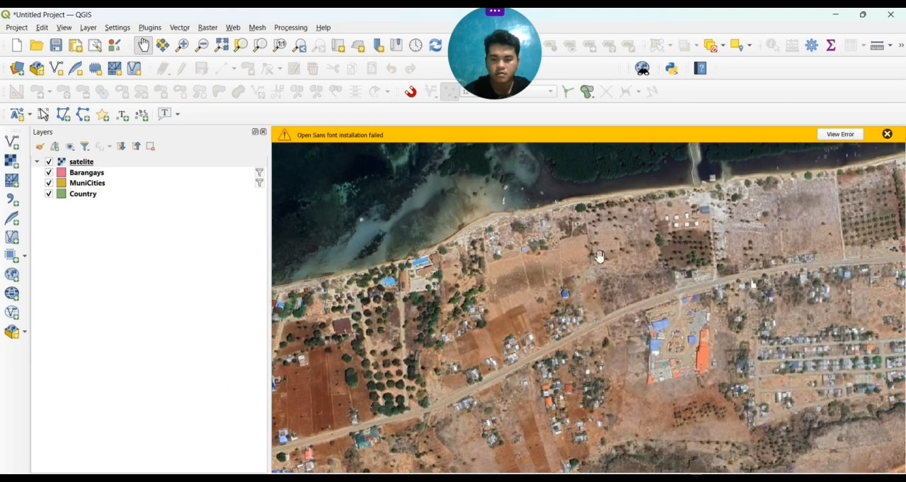
left_click_drag(892, 206, 578, 320)
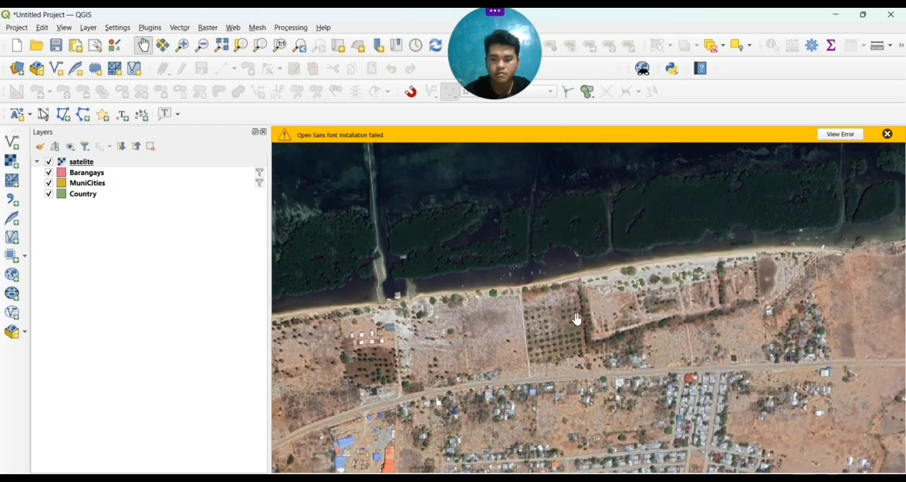
left_click_drag(680, 347, 447, 290)
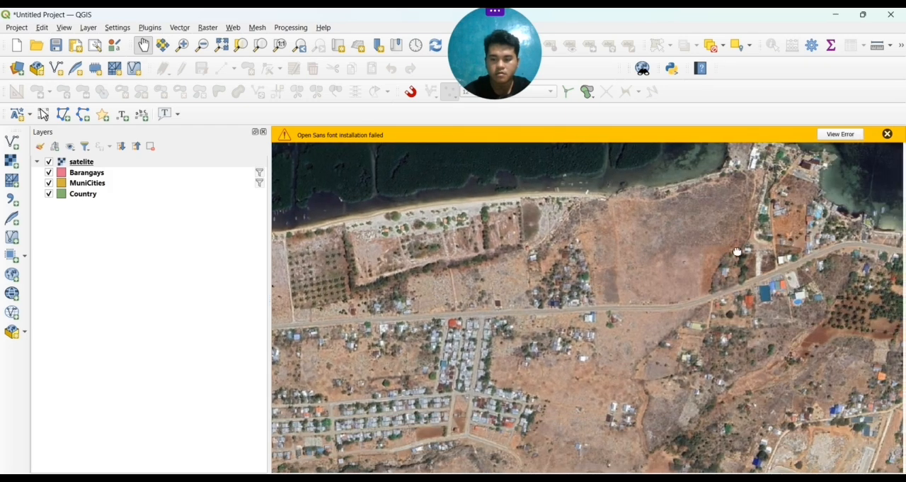
left_click_drag(738, 251, 441, 347)
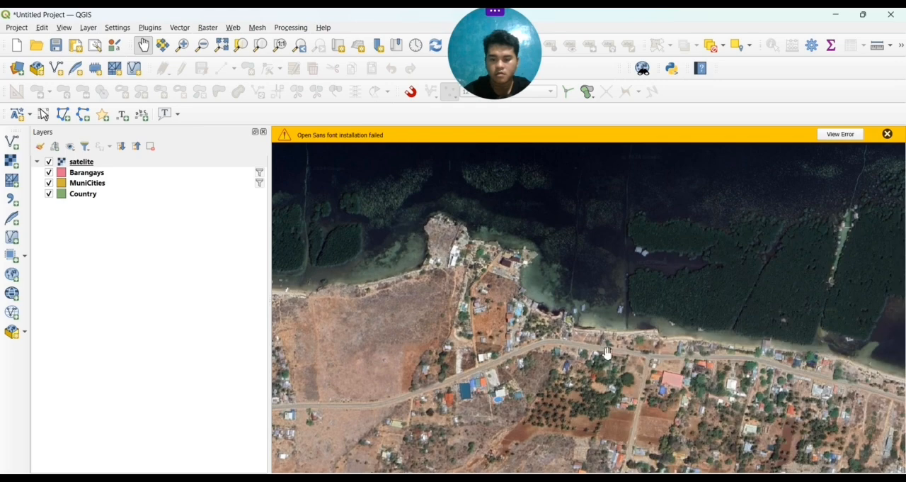
left_click_drag(608, 353, 290, 352)
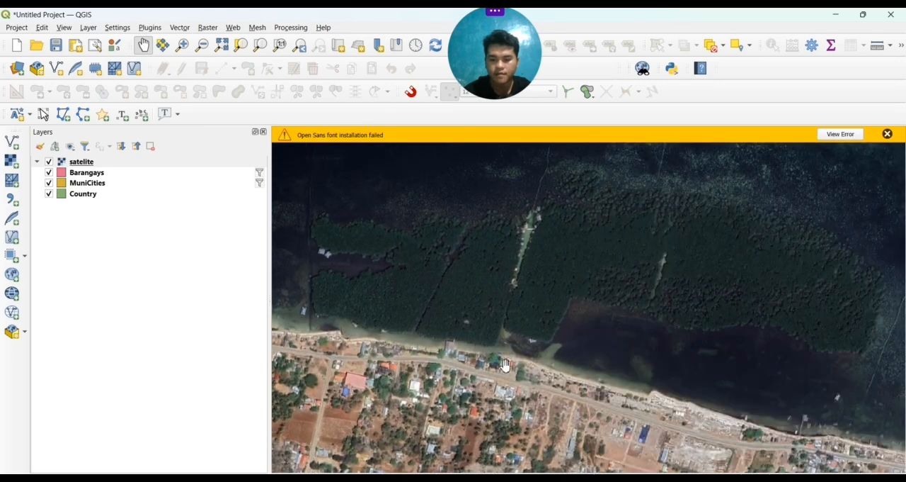
left_click_drag(585, 388, 403, 268)
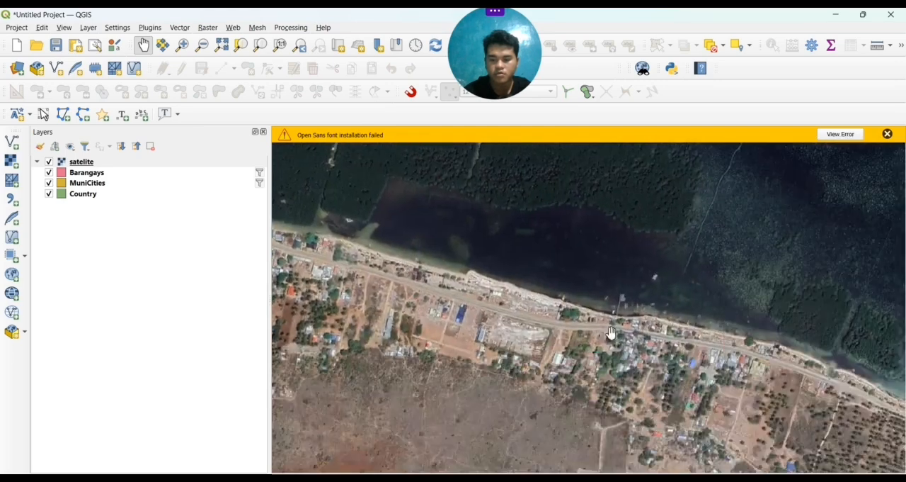
left_click_drag(653, 360, 360, 246)
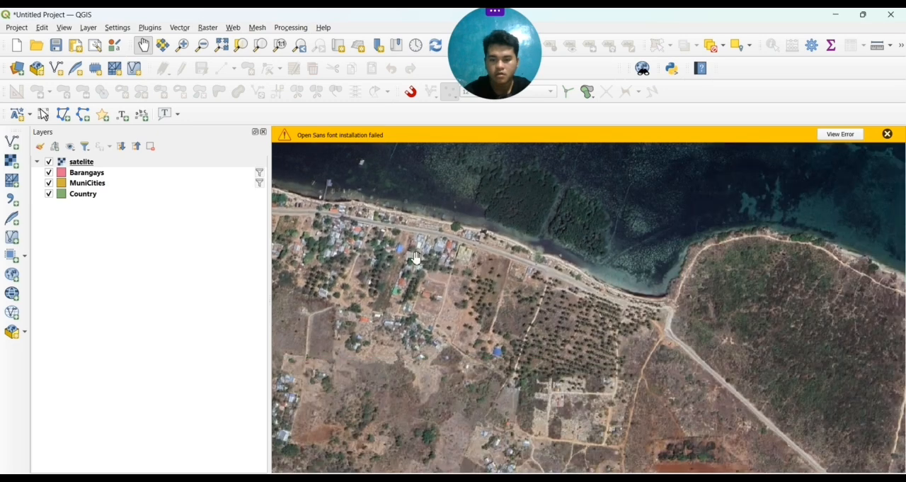
left_click_drag(362, 196, 447, 268)
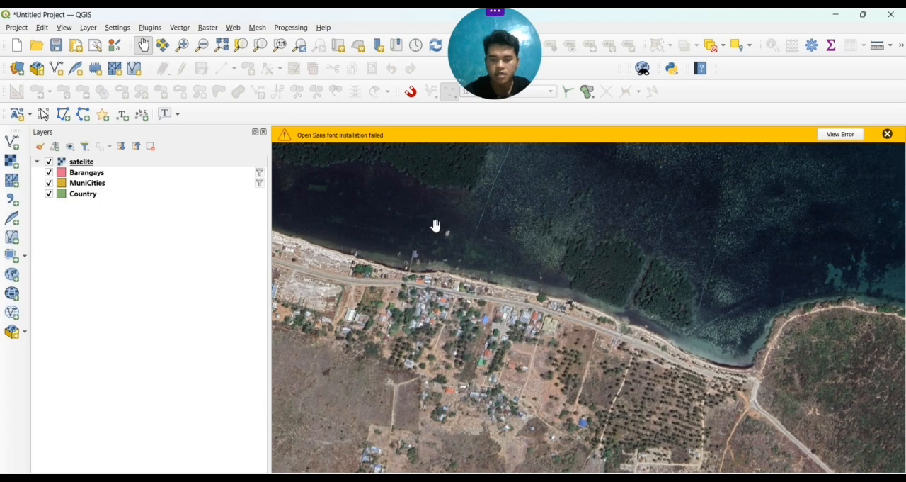
Frame the main map canvas closely on the pier, moored boats and shoreline houses of the coastal village
scroll(432, 236, "up", 4)
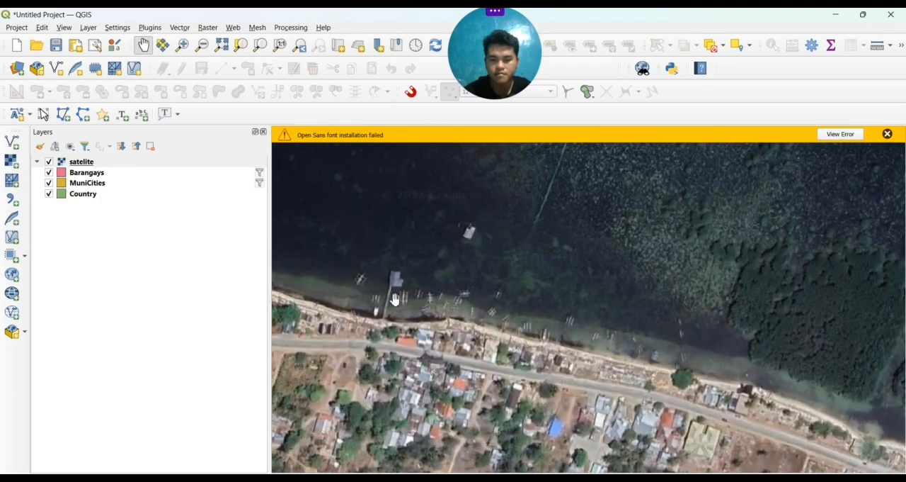
left_click_drag(395, 299, 495, 281)
scroll(510, 315, "up", 3)
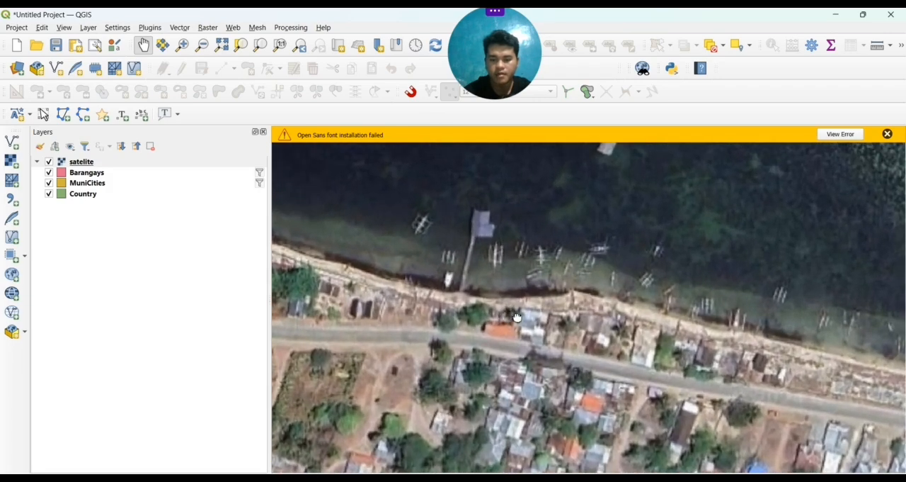
left_click_drag(518, 318, 518, 398)
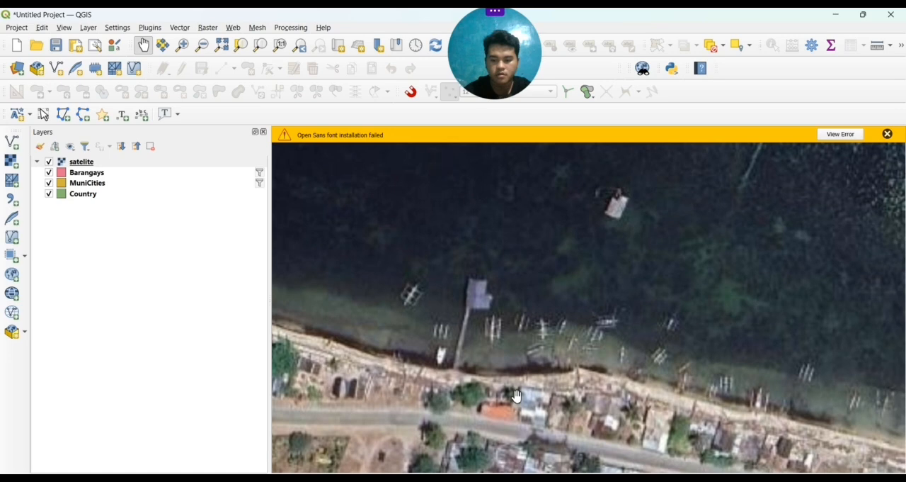
Switch to the TUBAJON layout and add a satellite map about 90 mm wide in the empty area above the Tubajon barangay
mouse_move(584, 479)
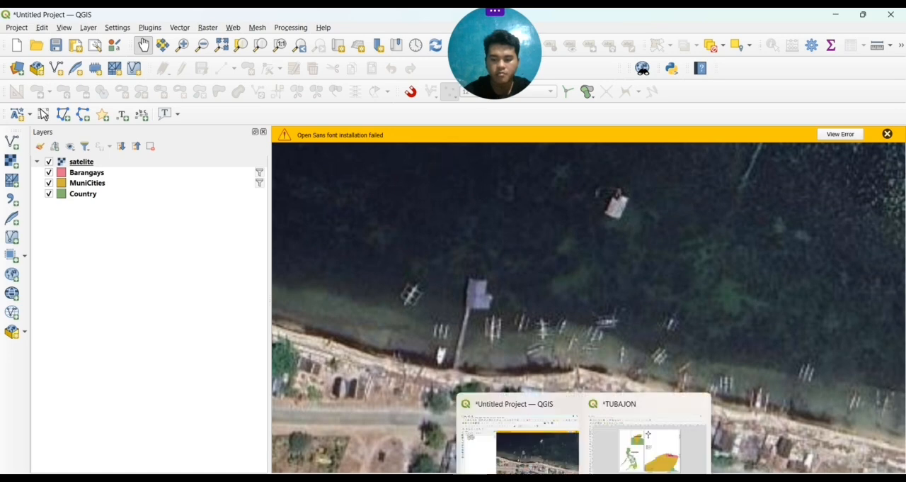
left_click(628, 467)
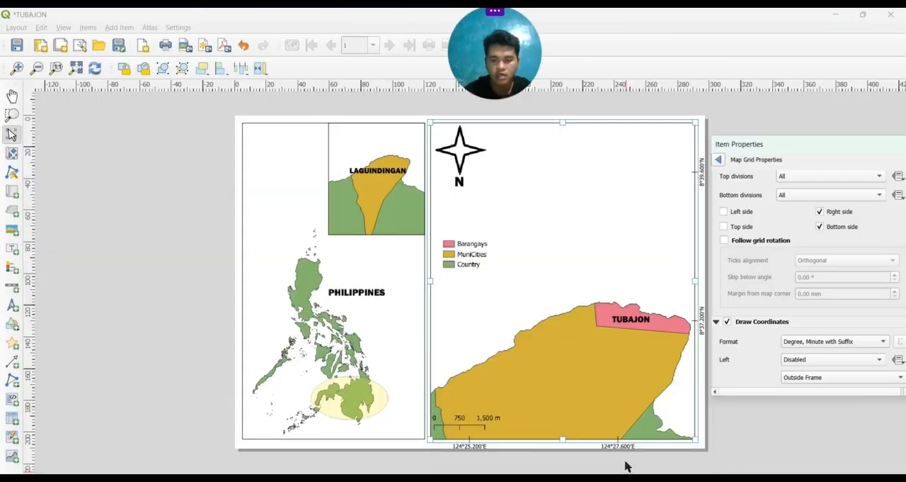
left_click(15, 198)
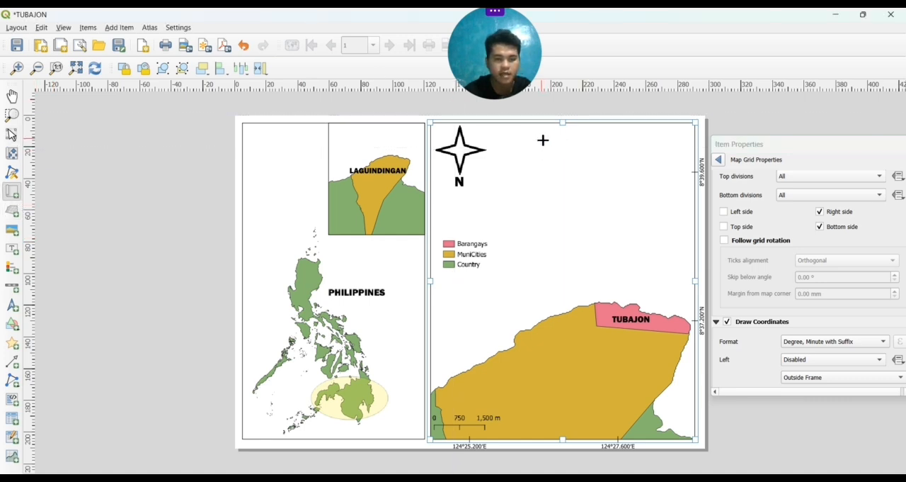
left_click_drag(542, 140, 689, 247)
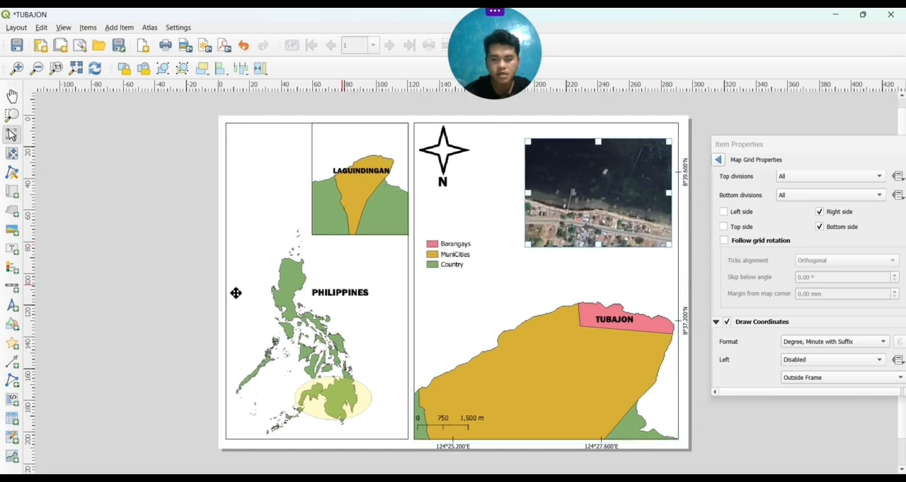
Zoom and reposition the satellite map's content so the pier, boats and shoreline houses fill the item
left_click(12, 153)
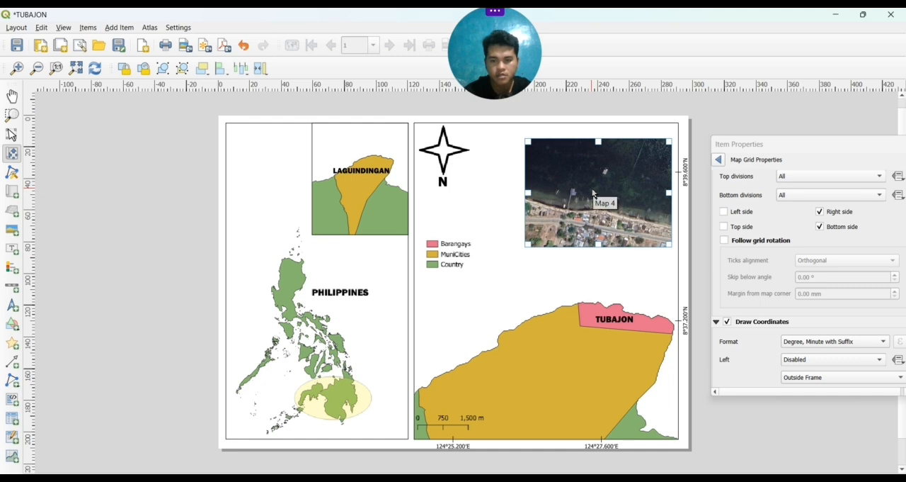
scroll(593, 192, "up", 1)
scroll(594, 193, "up", 1)
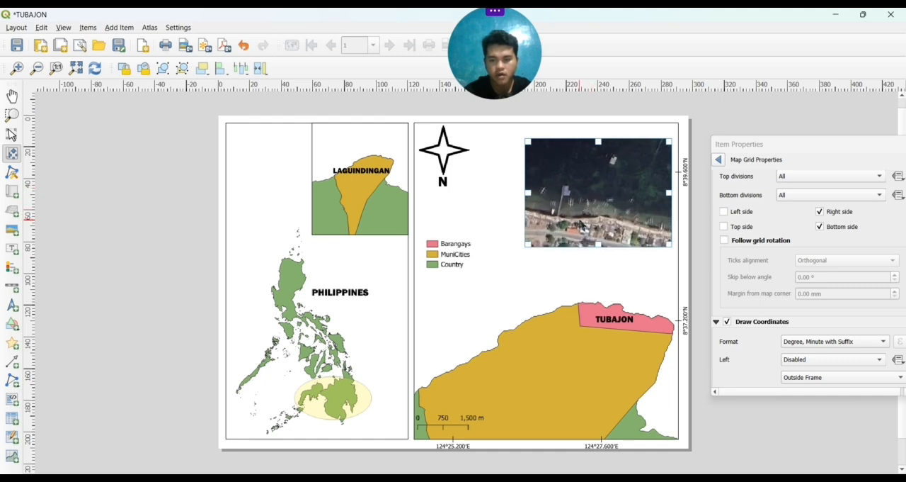
mouse_move(582, 212)
left_mouse_down()
mouse_move(620, 219)
mouse_move(596, 223)
left_mouse_up()
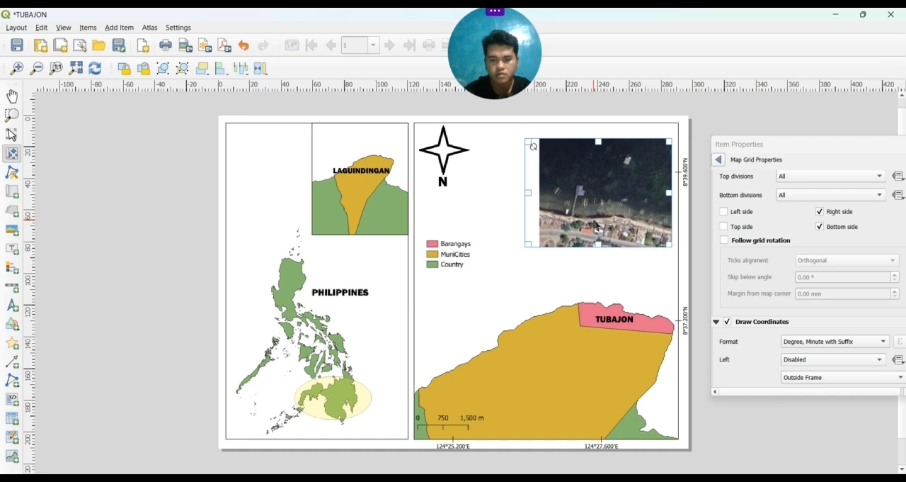
scroll(598, 222, "up", 1)
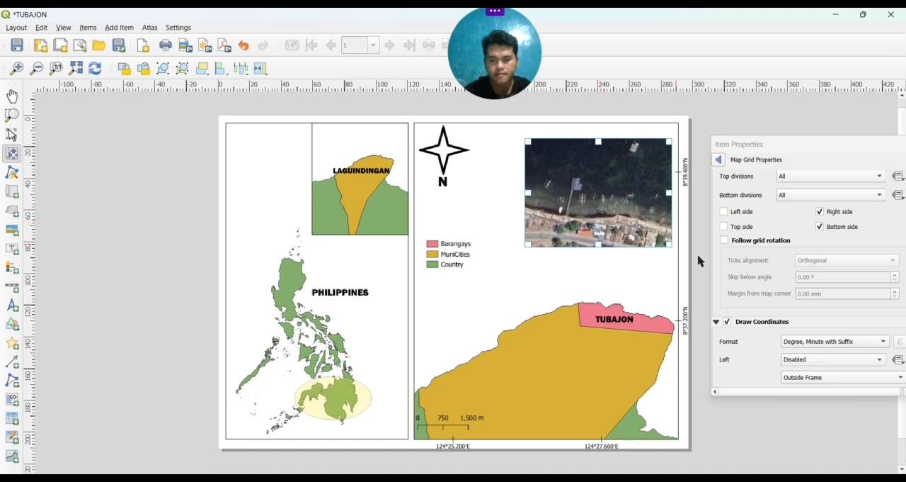
scroll(754, 304, "down", 5)
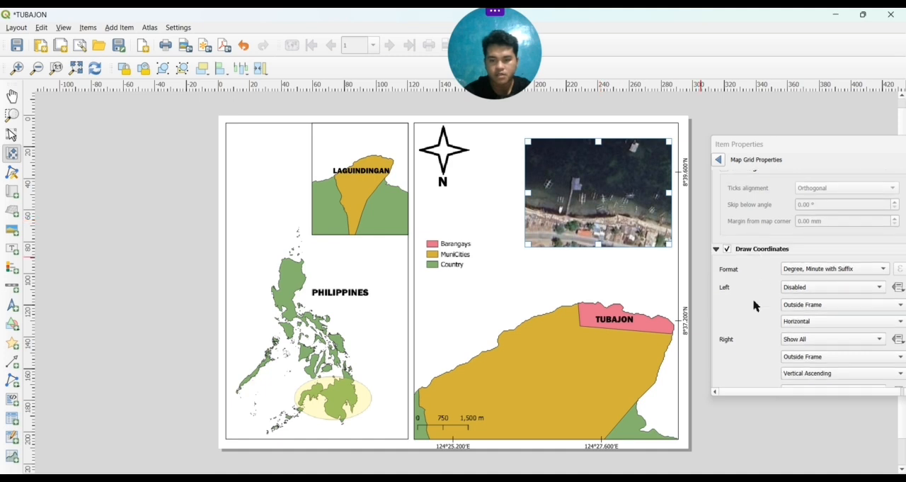
scroll(754, 304, "up", 15)
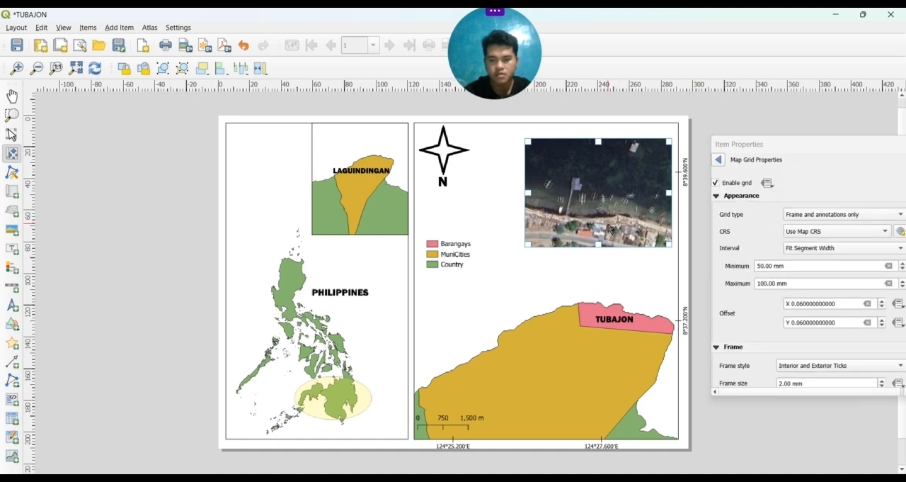
left_click_drag(613, 228, 602, 228)
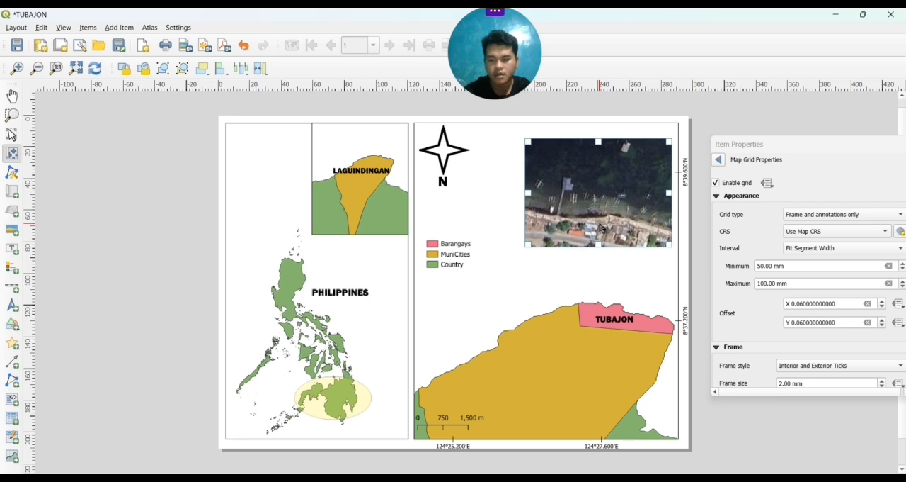
Enable a black frame 0.90 mm thick around the satellite map in its item properties
right_click(602, 228)
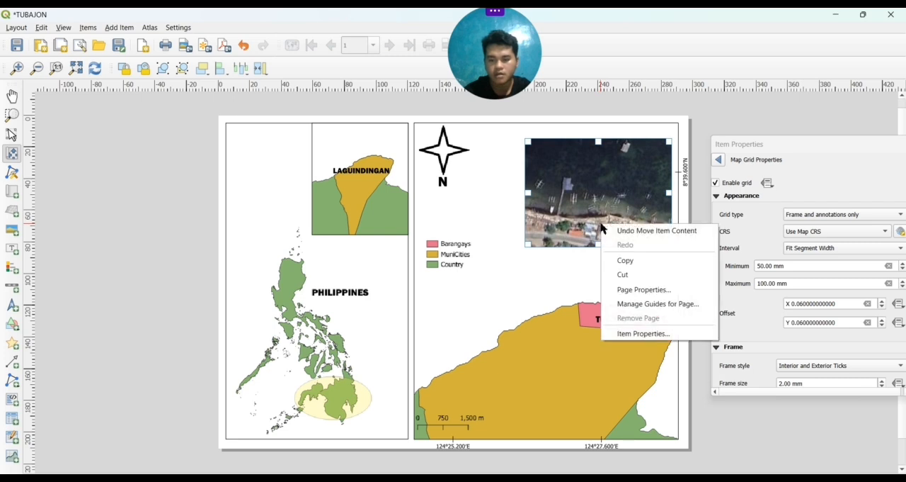
left_click(621, 334)
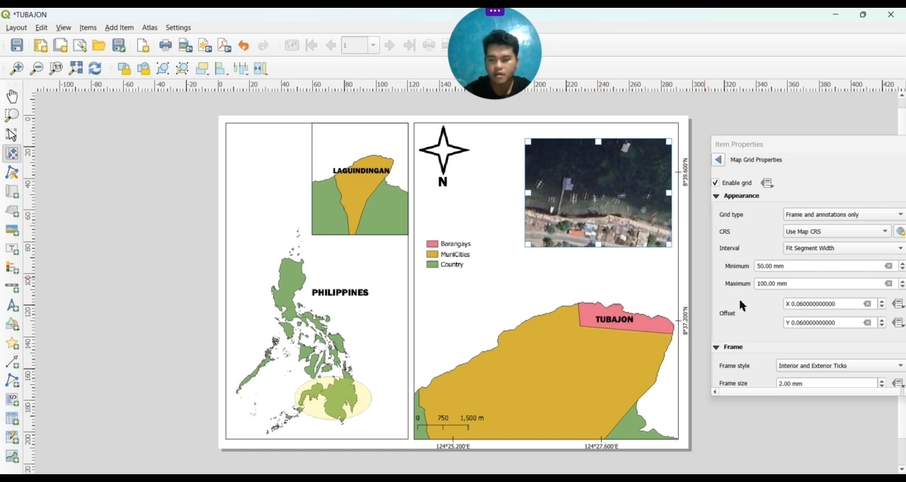
scroll(740, 305, "down", 3)
scroll(740, 305, "up", 3)
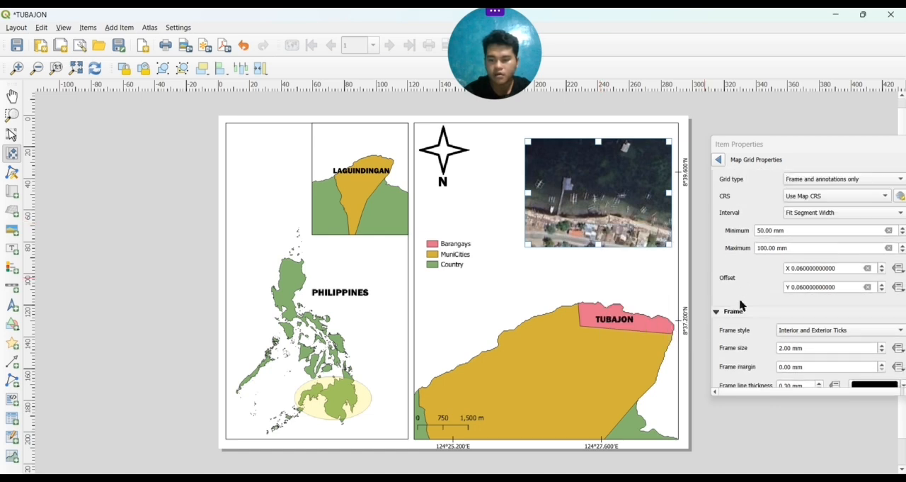
left_click(720, 160)
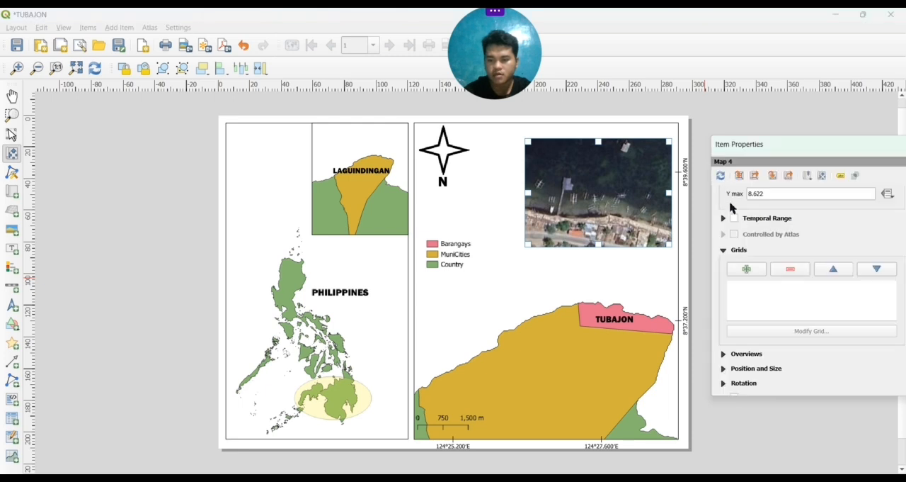
scroll(731, 207, "up", 5)
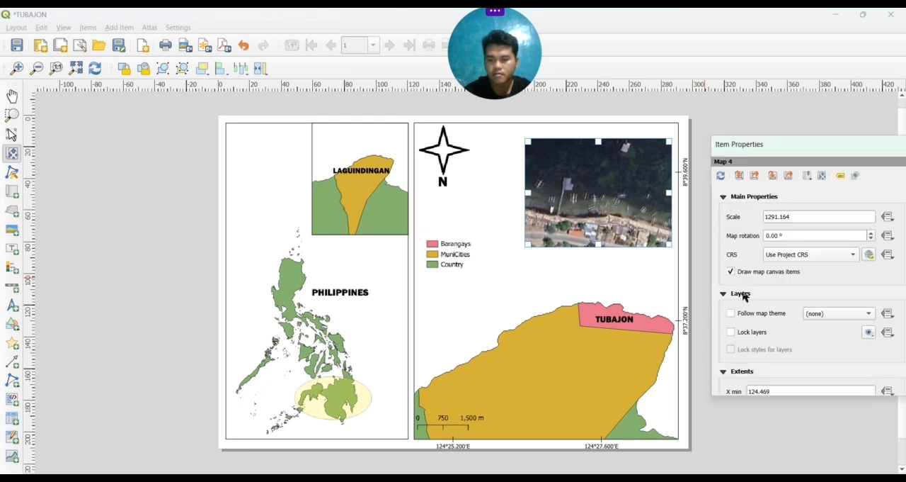
scroll(744, 298, "down", 10)
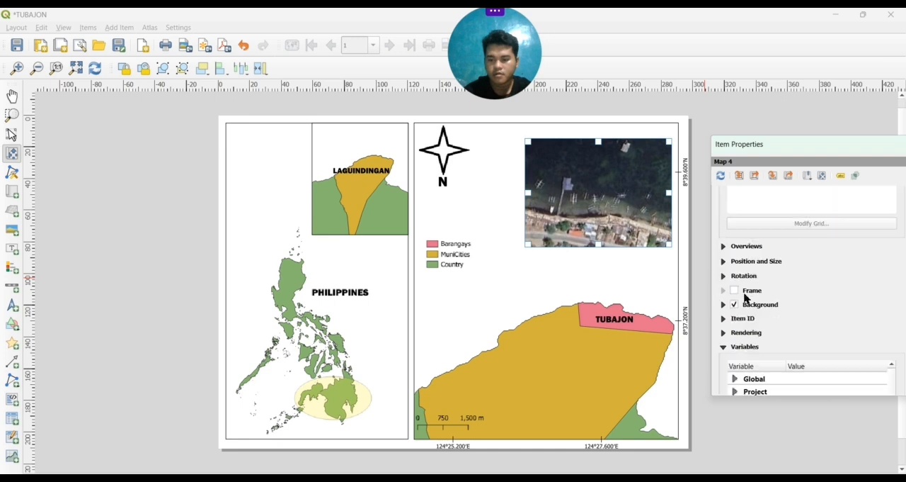
scroll(745, 299, "down", 1)
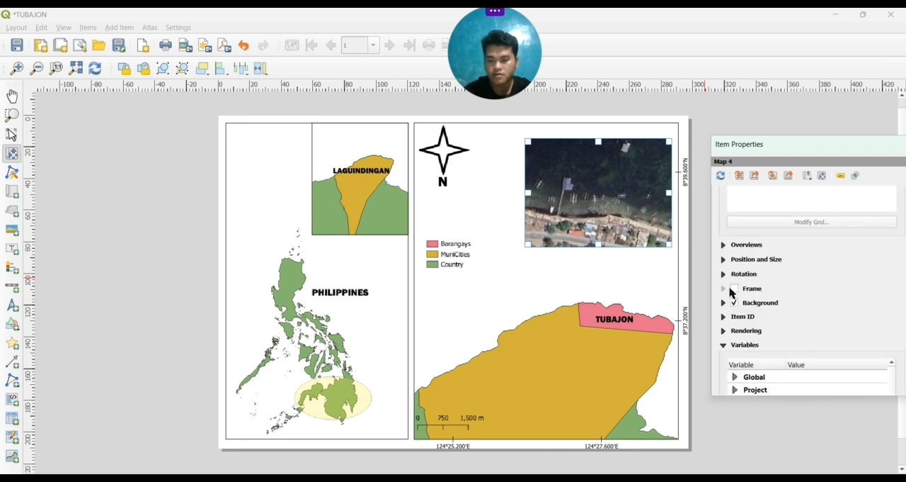
left_click(734, 289)
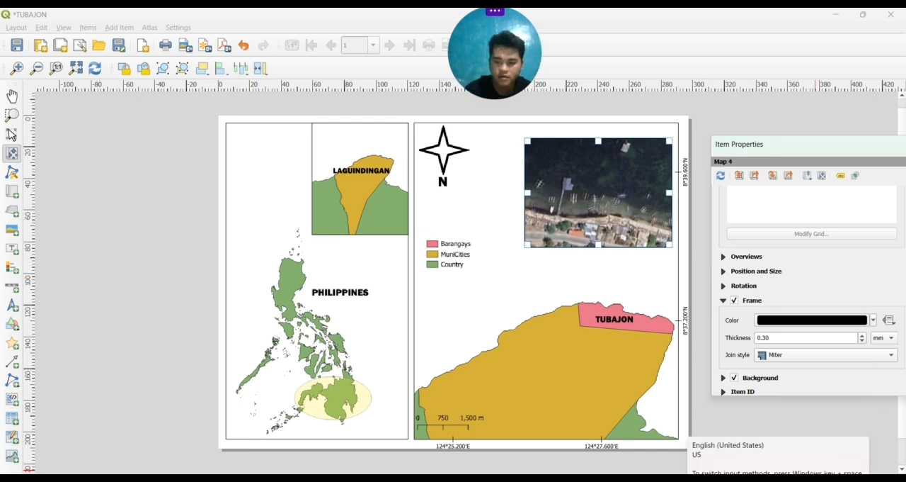
Draw a two-point polygon line from the highlighted Mindanao ellipse to the Laguindingan area on the inset map
left_click(8, 303)
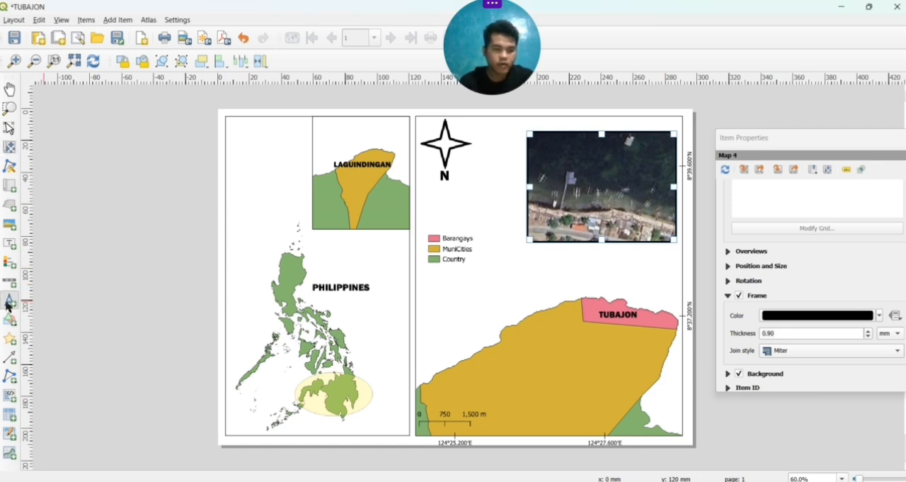
left_click(8, 377)
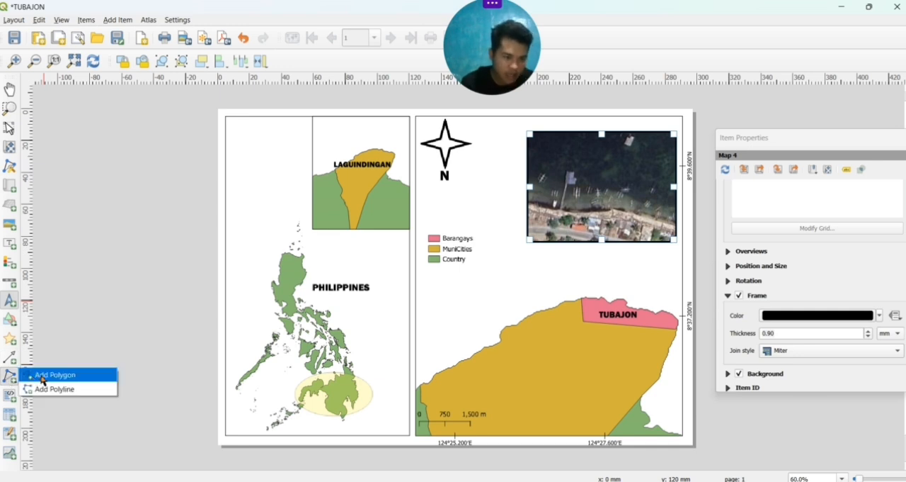
left_click(42, 378)
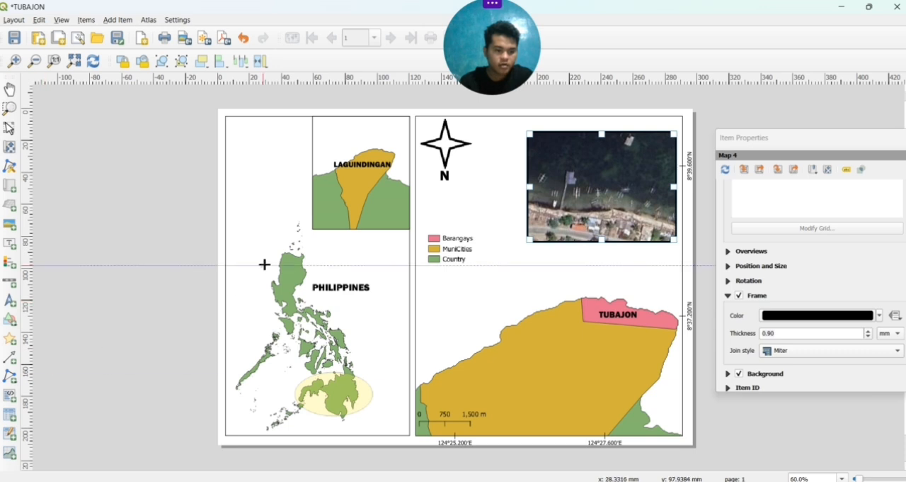
left_click(330, 375)
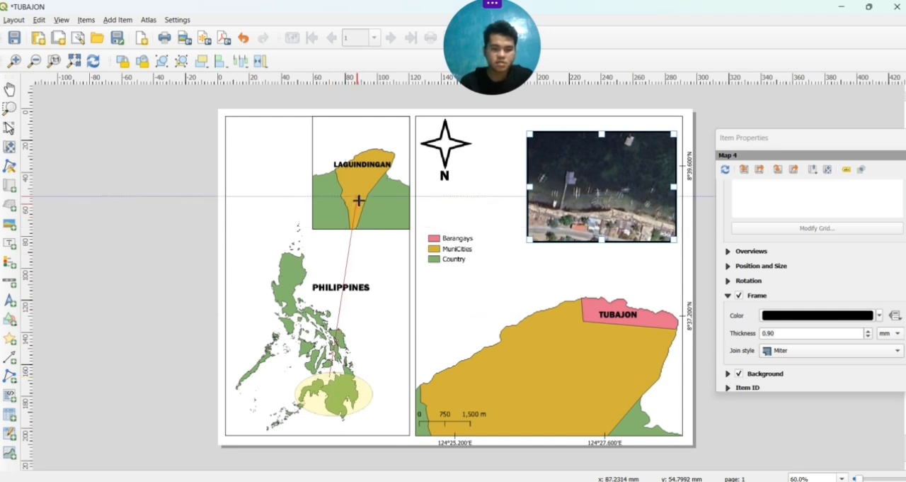
left_click(359, 200)
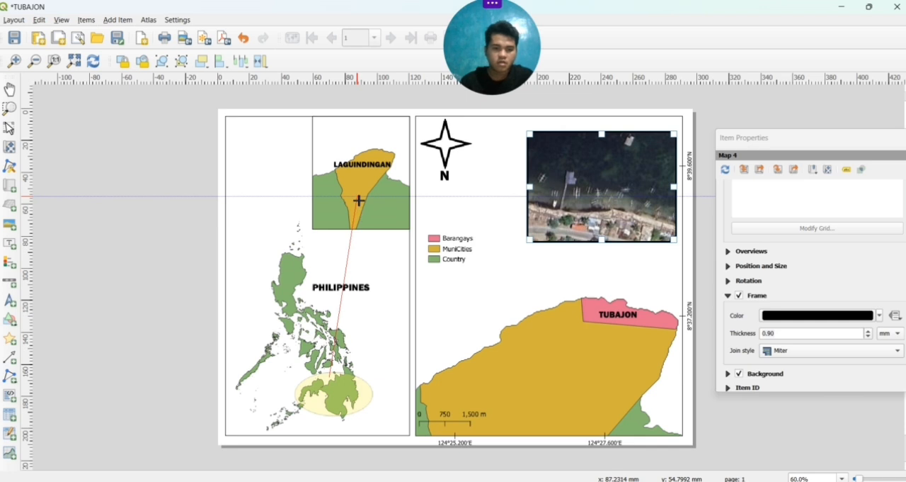
right_click(351, 249)
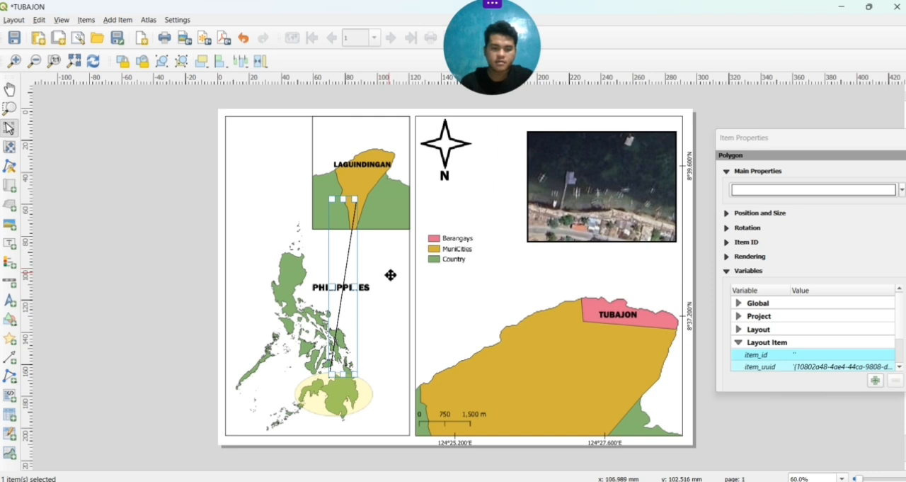
left_click(126, 333)
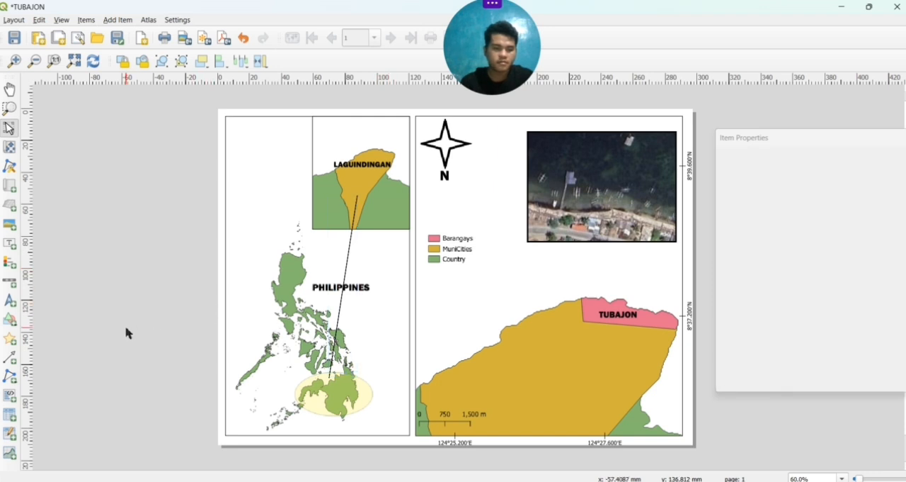
Draw a second two-point polygon line from the Laguindingan inset to the pink area beside the TUBAJON label
left_click(7, 384)
left_click(32, 372)
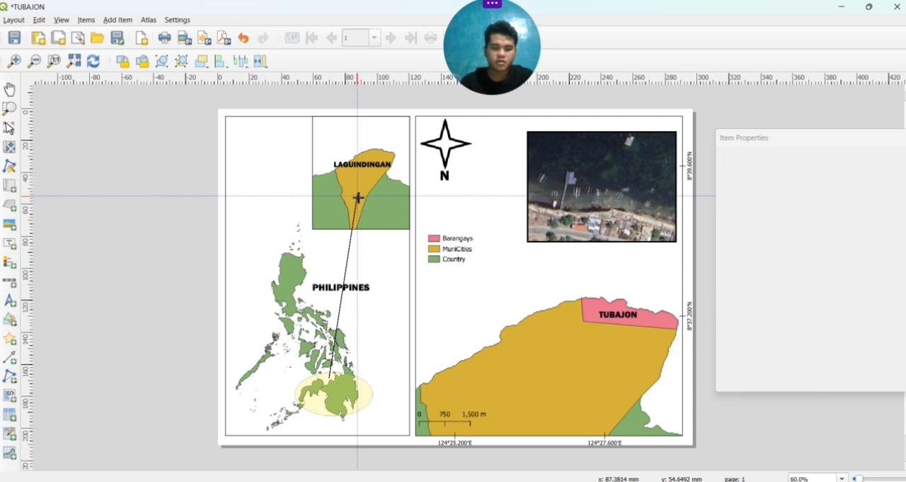
left_click(357, 198)
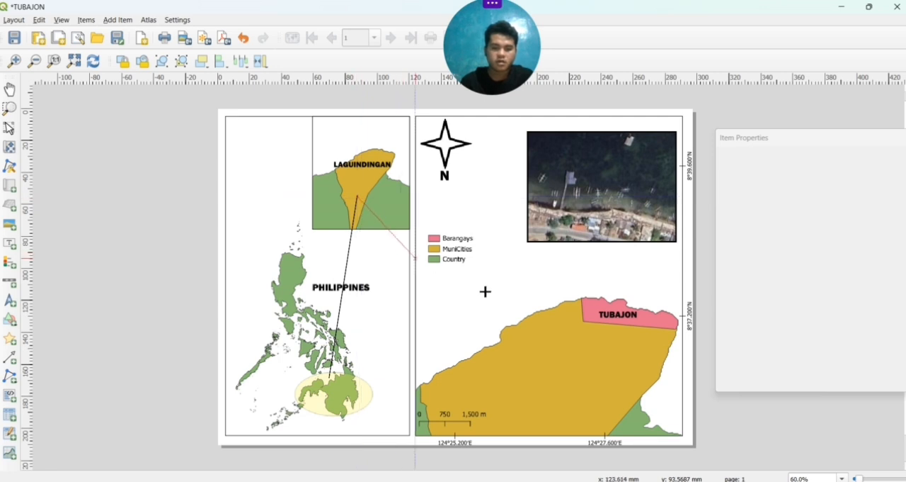
left_click(595, 314)
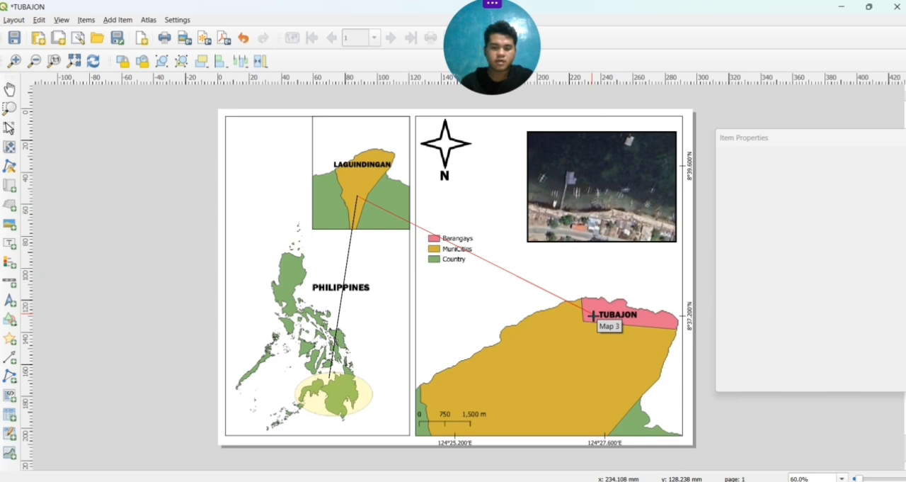
right_click(593, 314)
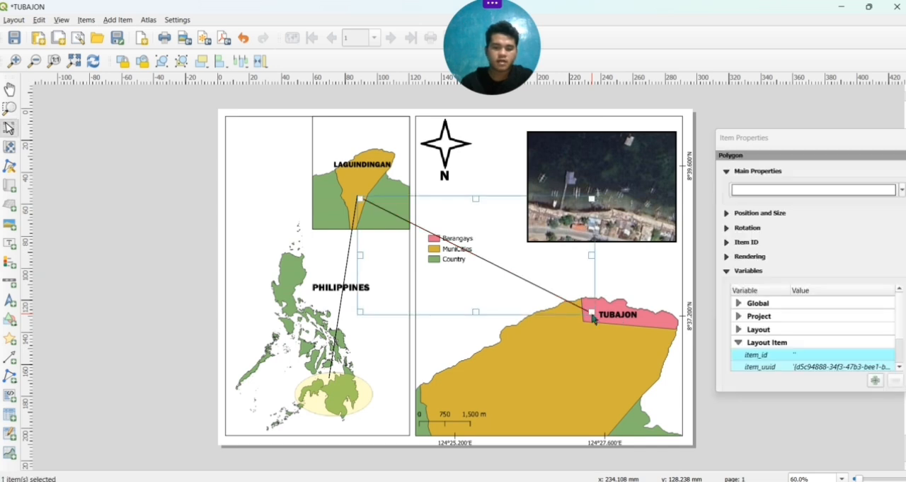
Draw a third two-point polygon line from the pink area beside the TUBAJON label up to the satellite image's shoreline houses
left_click(9, 376)
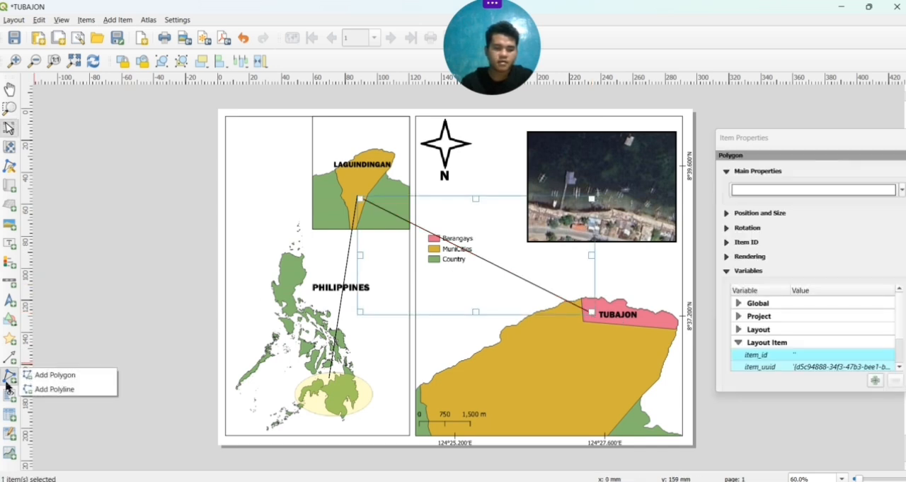
left_click(51, 379)
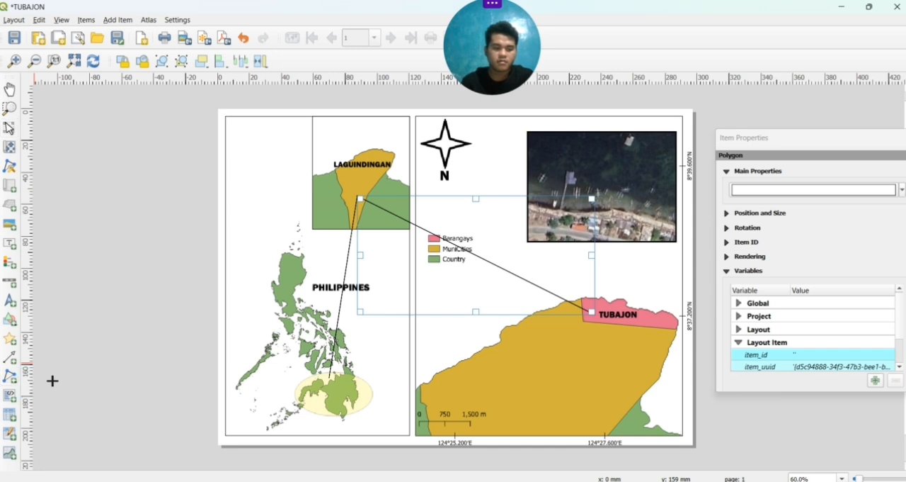
left_click(592, 312)
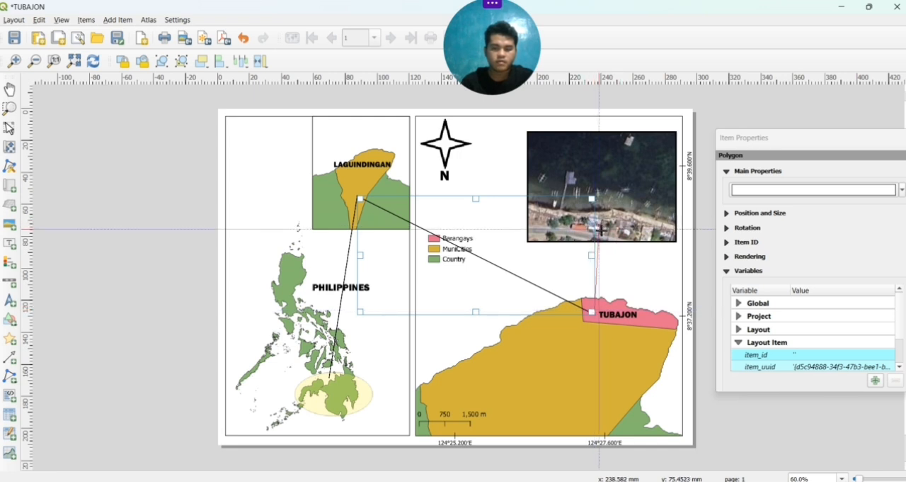
right_click(600, 233)
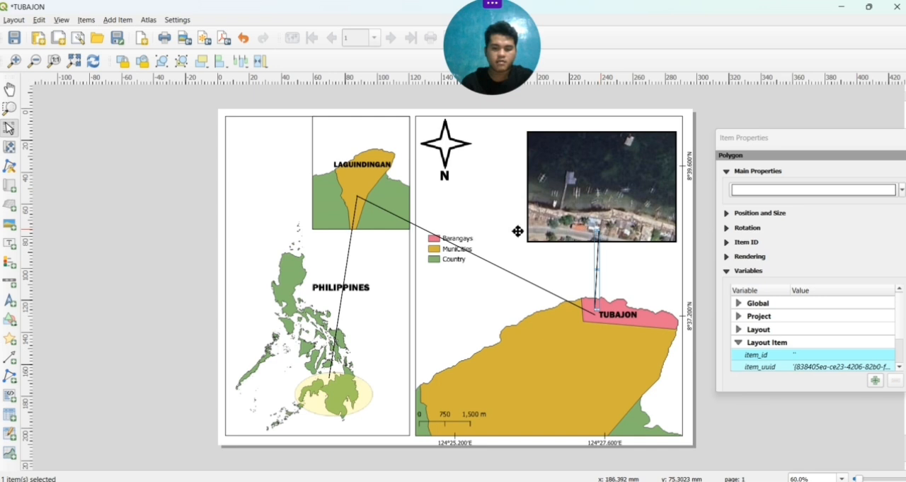
left_click(476, 302)
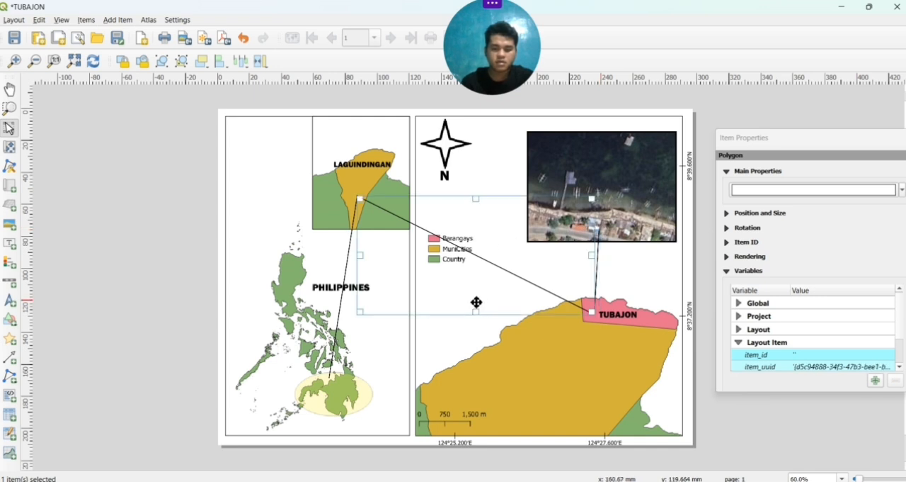
left_click(119, 310)
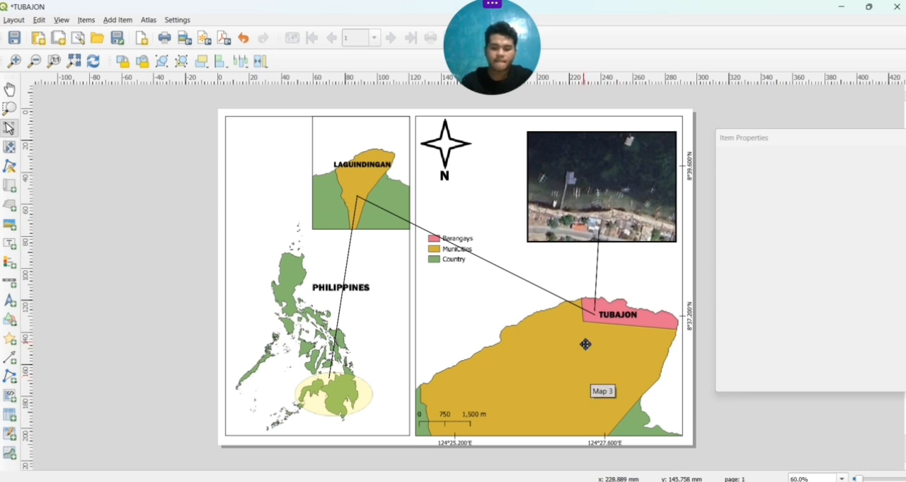
left_click(597, 289)
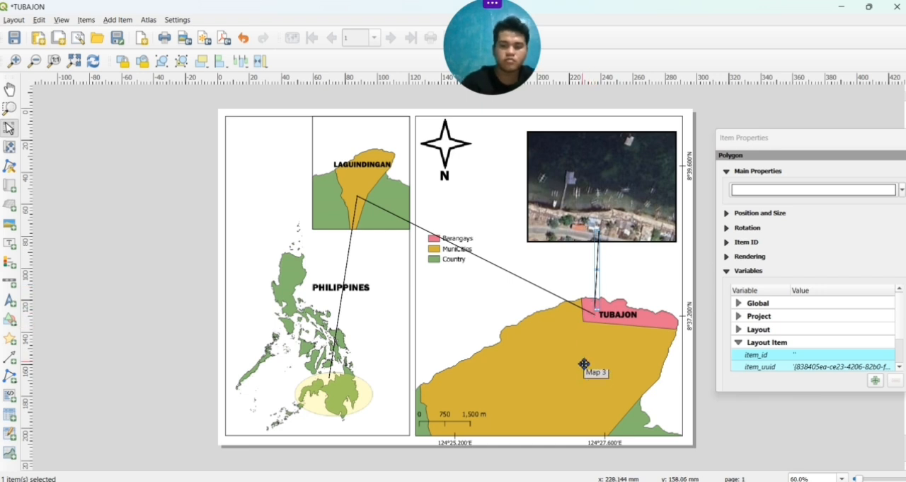
left_click(11, 151)
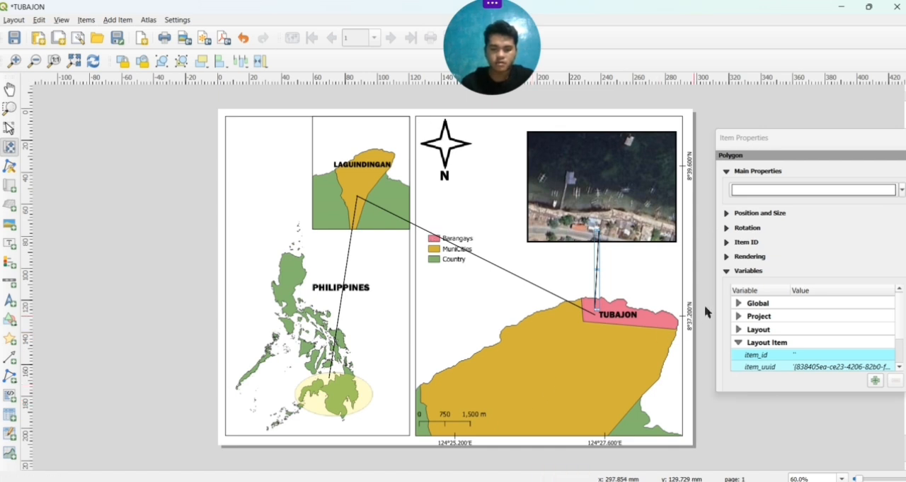
scroll(750, 269, "down", 2)
scroll(749, 269, "up", 2)
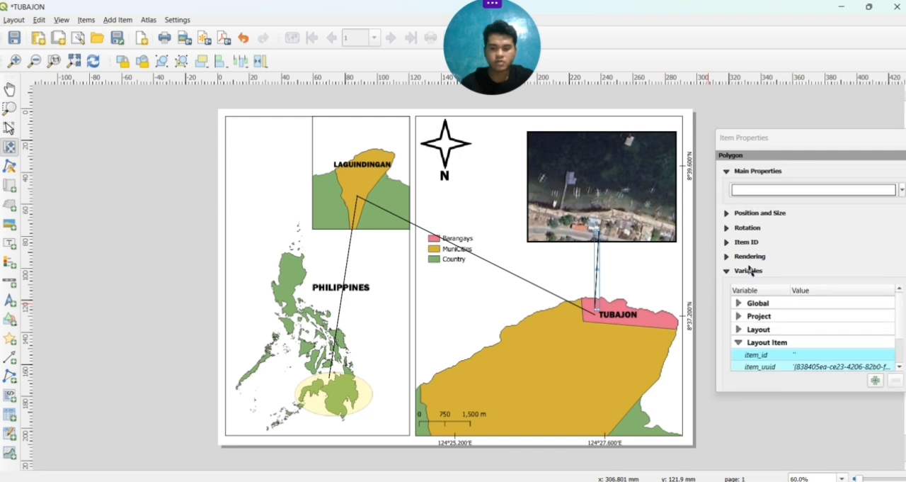
right_click(616, 355)
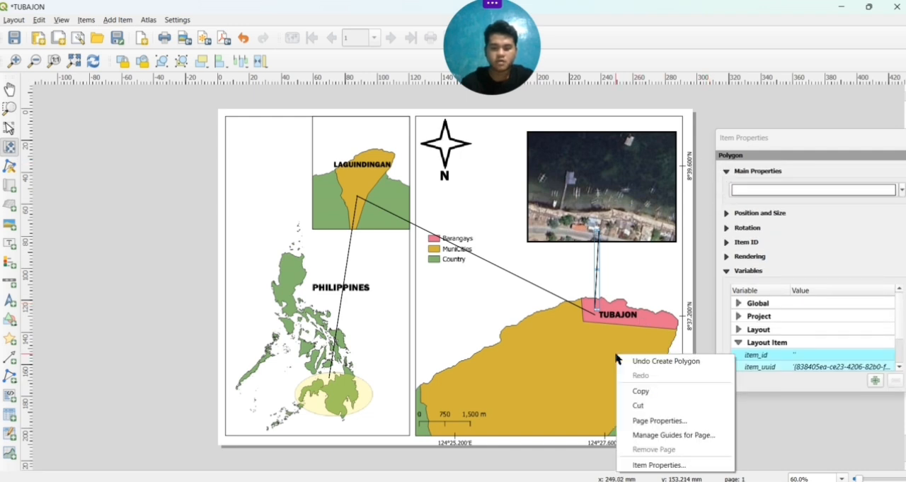
left_click(636, 465)
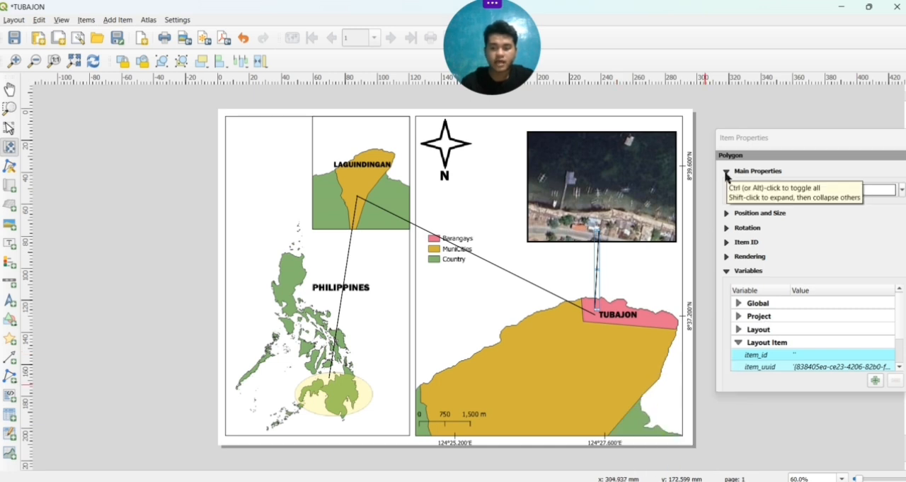
left_click(726, 173)
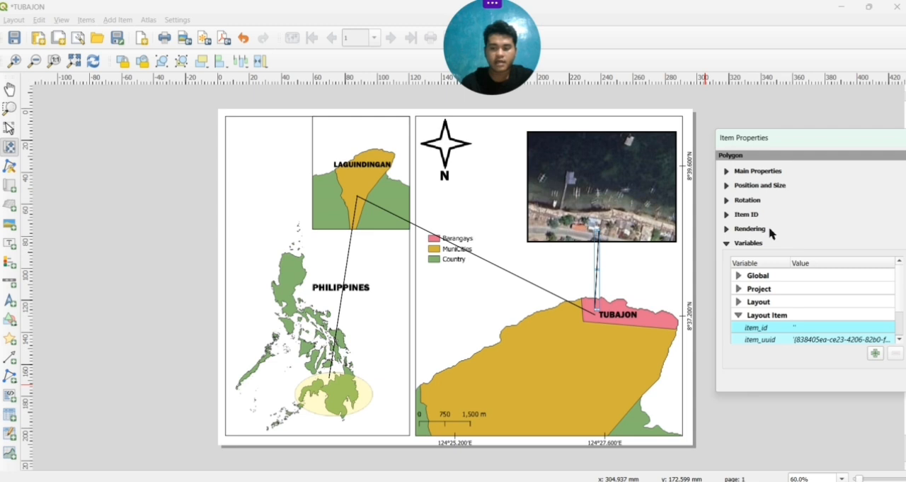
left_click(742, 174)
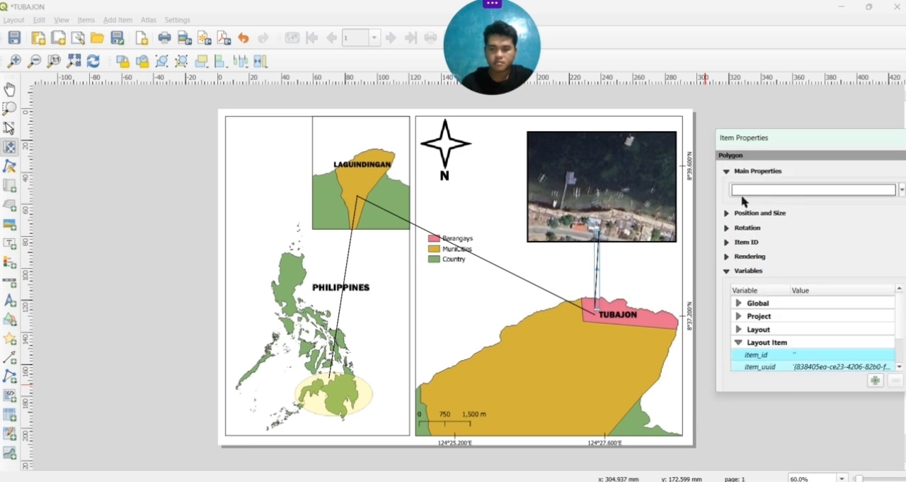
left_click(673, 390)
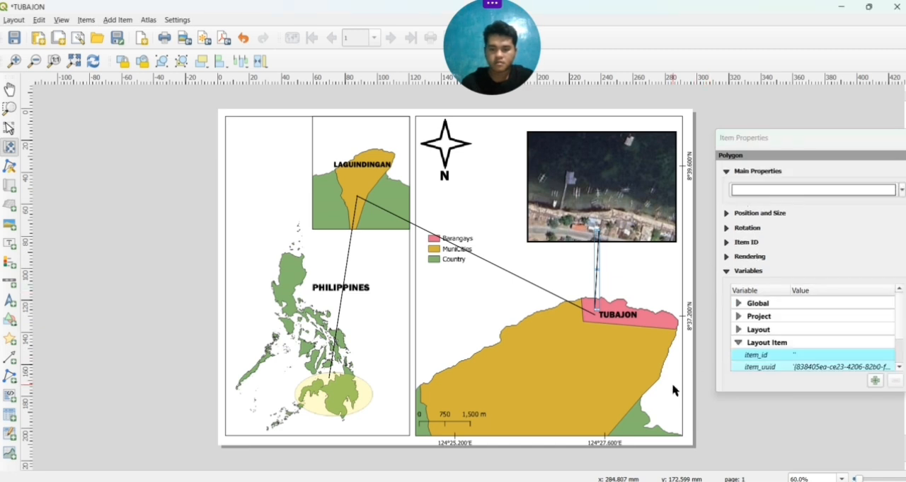
Turn off Lock styles for layers on the main TUBAJON map, leaving its layers locked
left_click(10, 130)
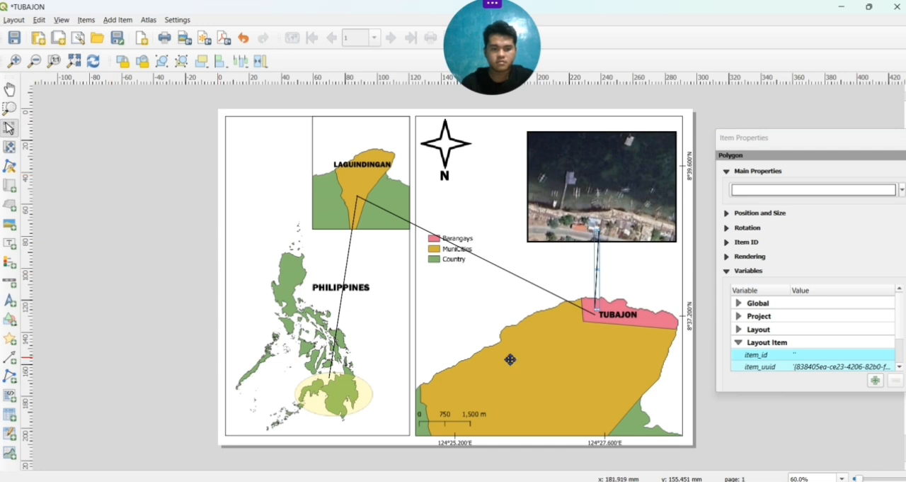
left_click(551, 374)
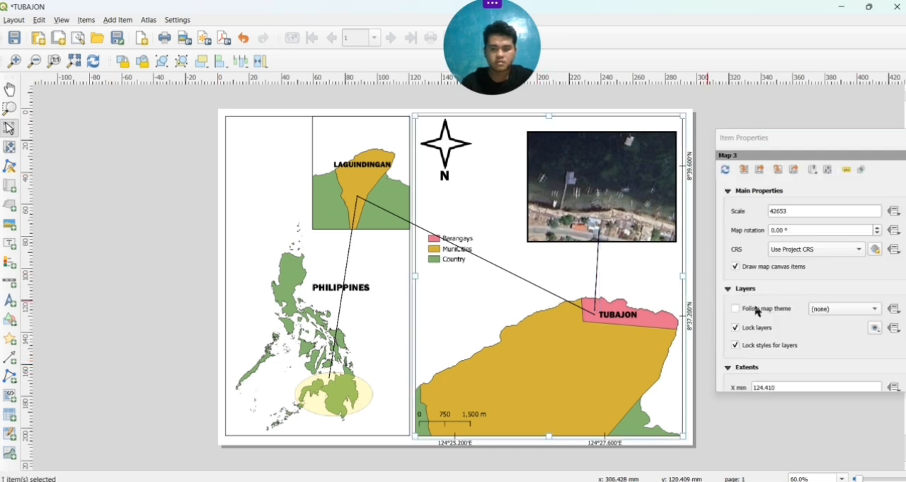
left_click(735, 345)
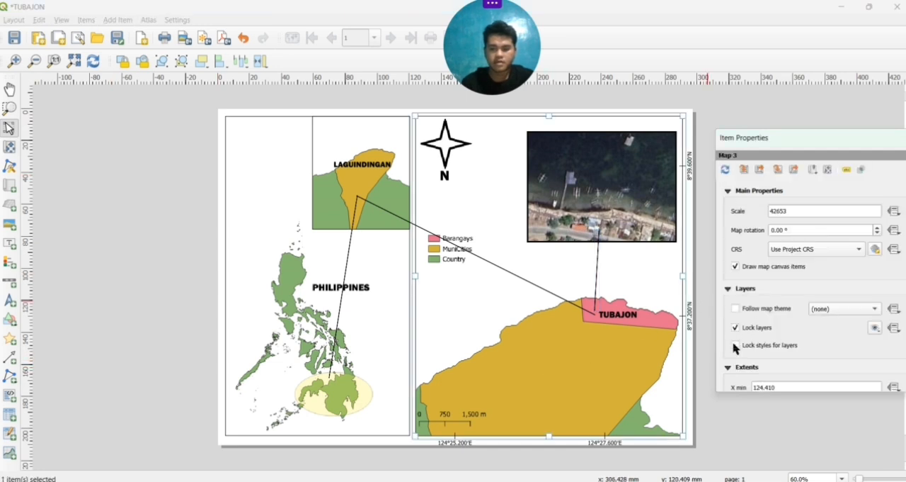
Enlarge the main map's content to a scale of 26186 and reposition it so the whole pink barangay fits below the satellite image
left_click(8, 148)
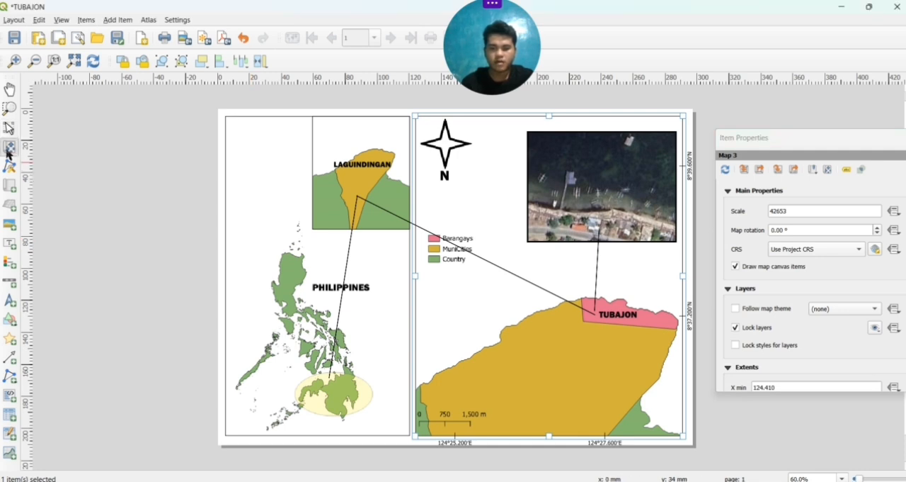
scroll(545, 360, "up", 1)
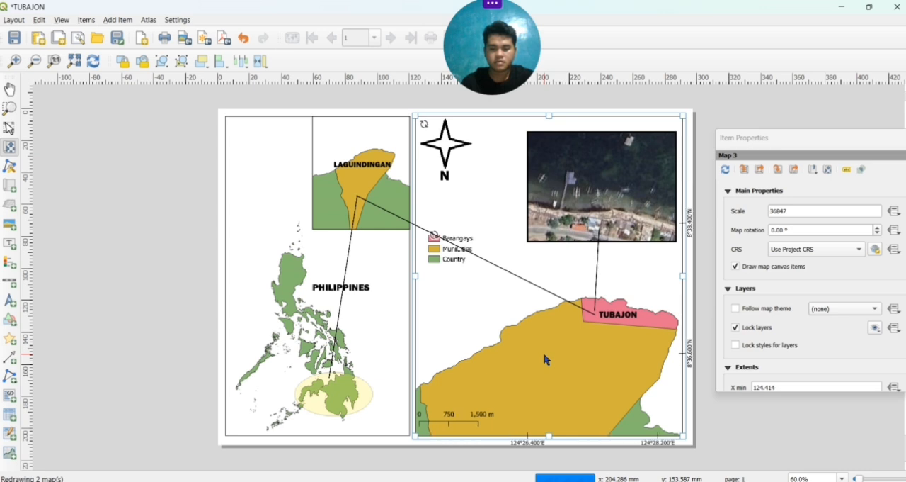
scroll(545, 360, "up", 1)
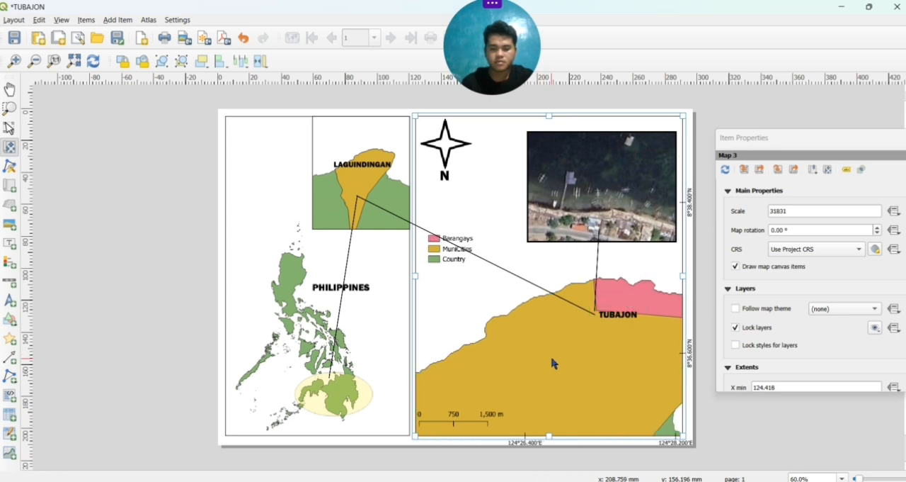
left_click_drag(554, 363, 523, 376)
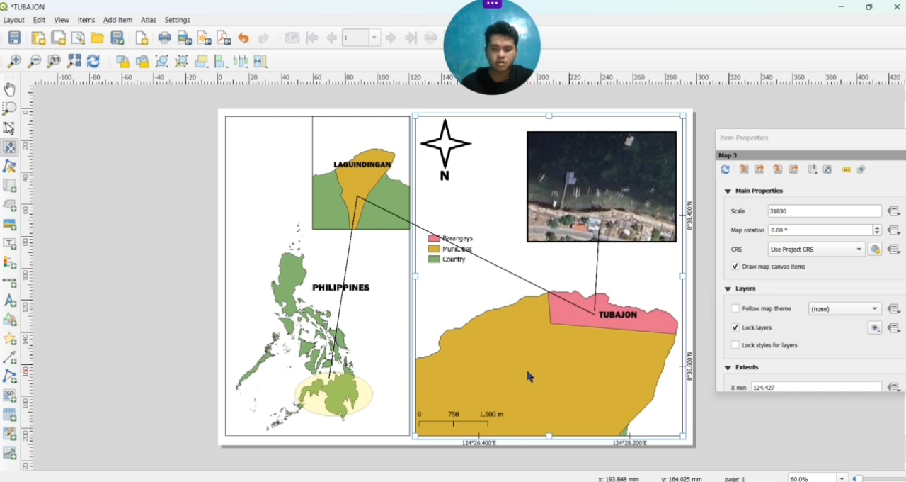
scroll(528, 377, "up", 2)
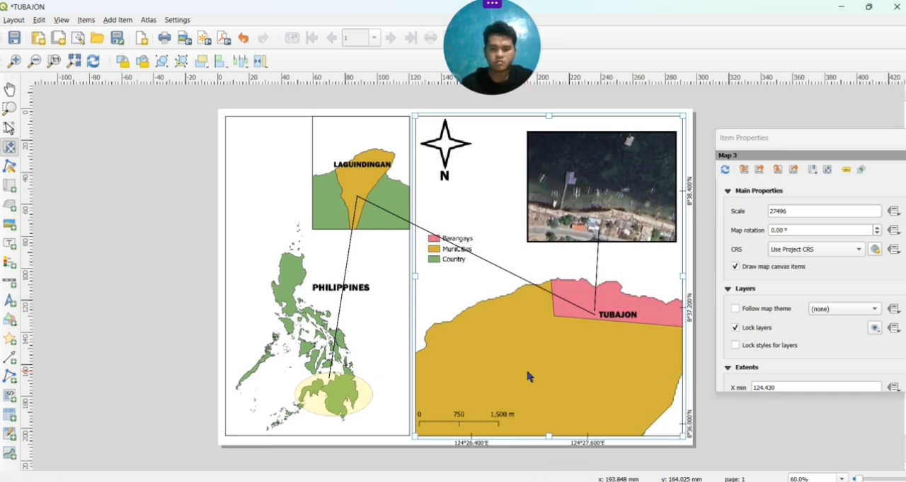
scroll(528, 376, "up", 1)
left_click_drag(549, 371, 529, 395)
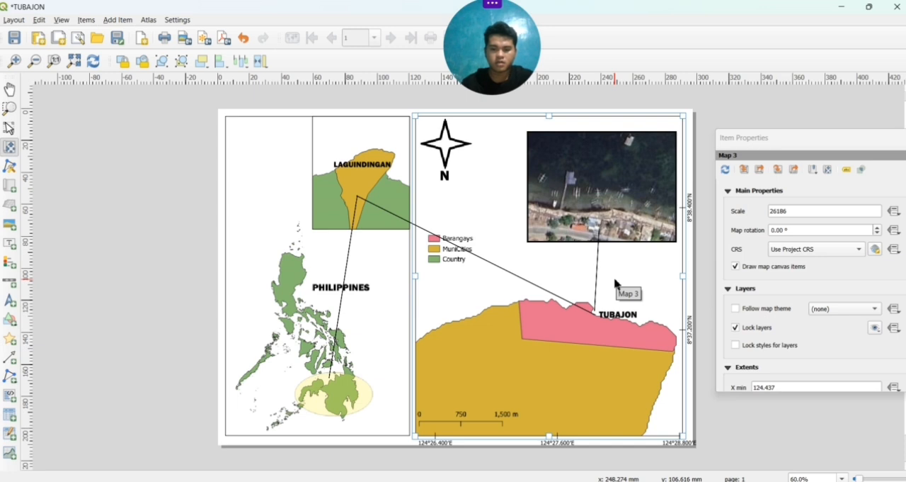
Move the TUBAJON label into the middle of the enlarged pink barangay area
left_click(6, 126)
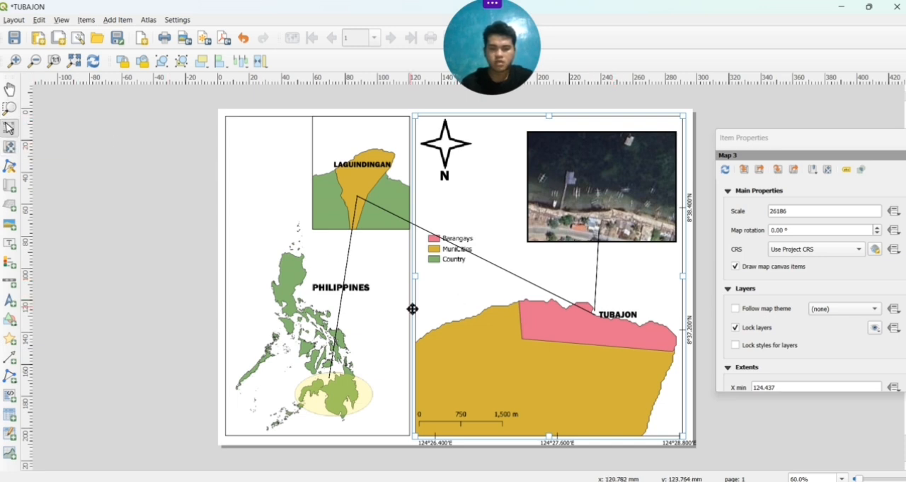
left_click(622, 315)
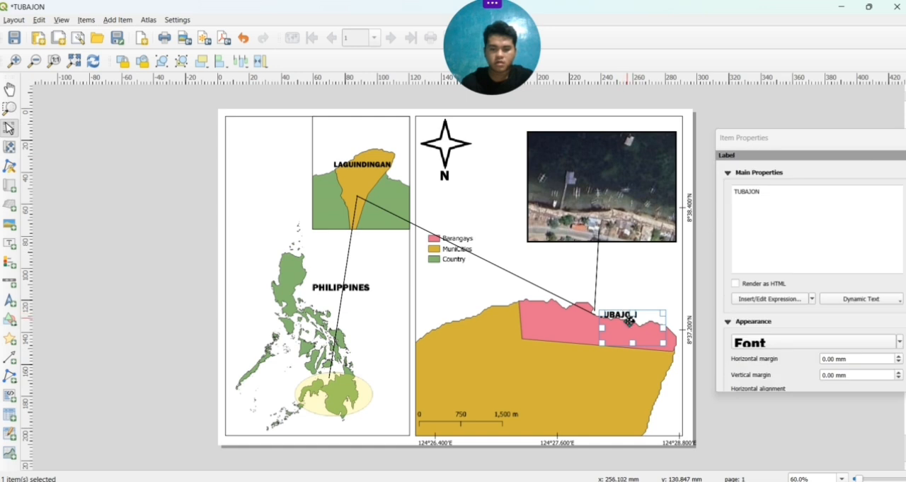
left_click_drag(627, 327, 576, 335)
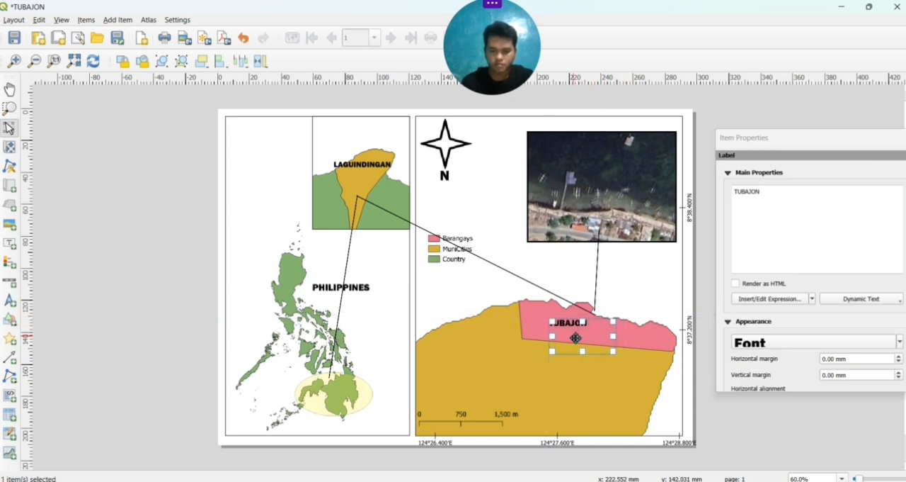
Try to realign the Laguindingan connecting line with the relocated TUBAJON label by shifting and resizing it
left_click(551, 294)
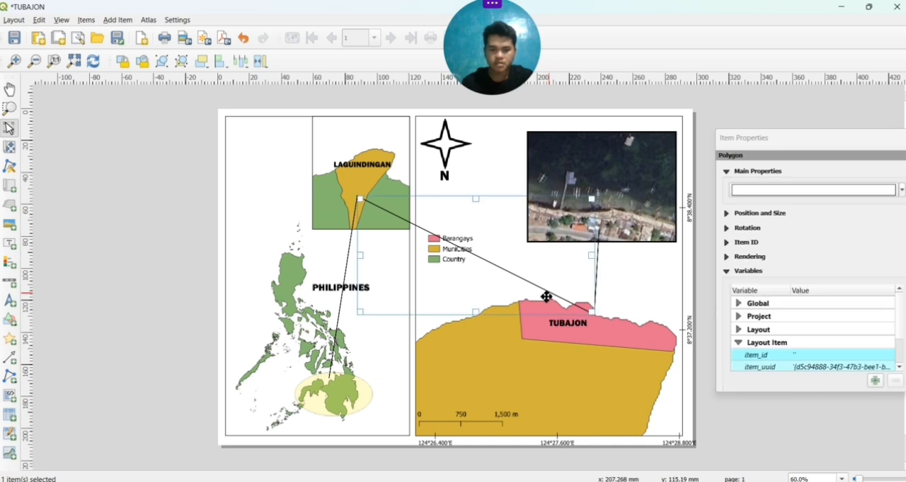
left_click_drag(547, 296, 531, 303)
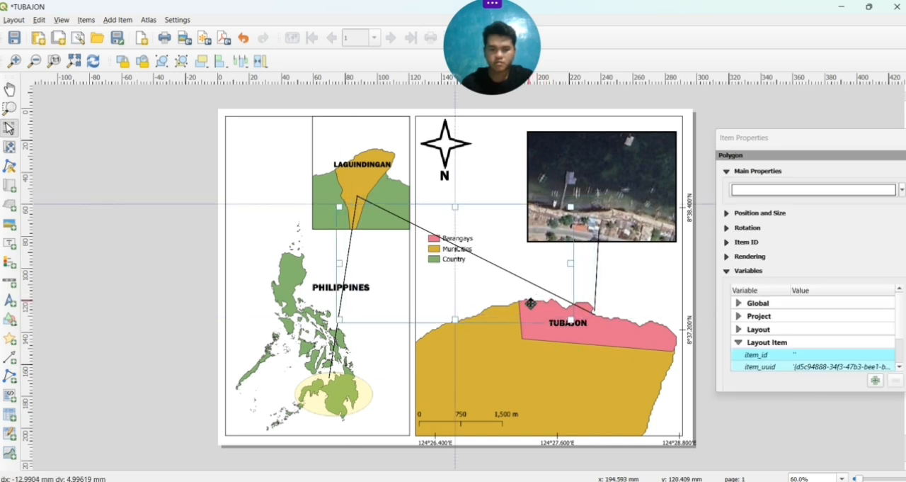
left_click_drag(530, 303, 551, 296)
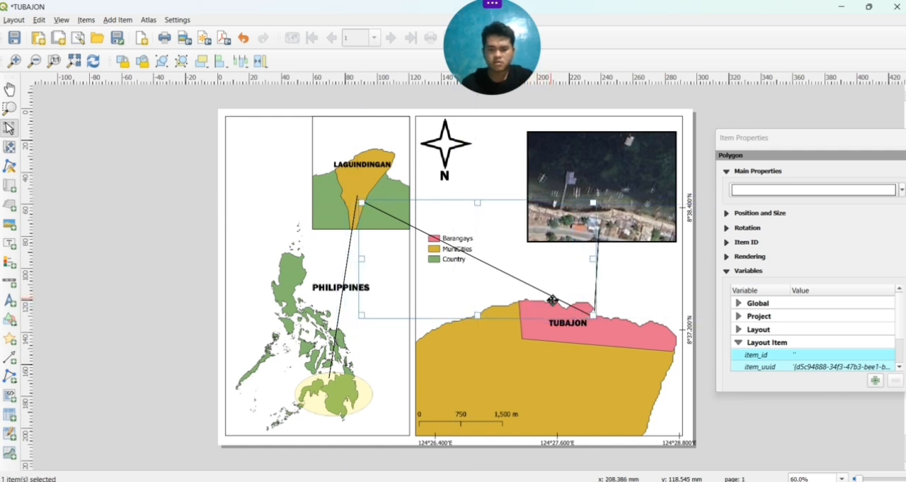
left_click(573, 347)
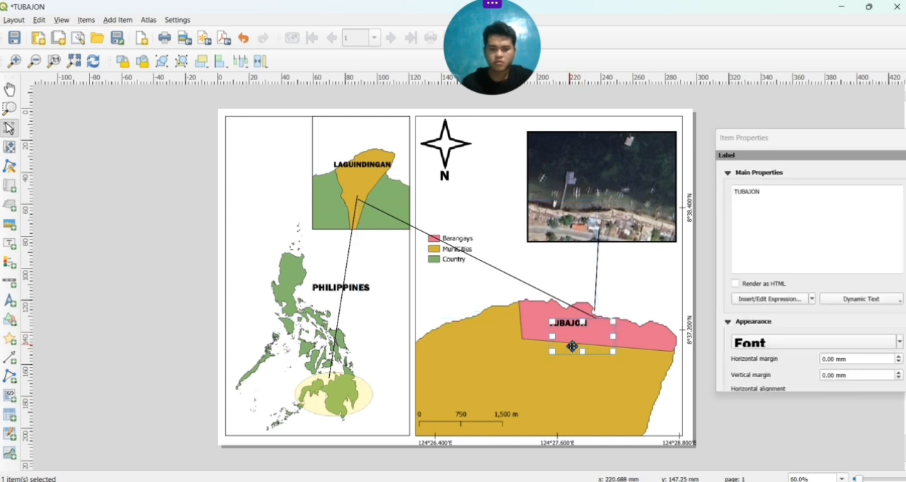
left_click(590, 401)
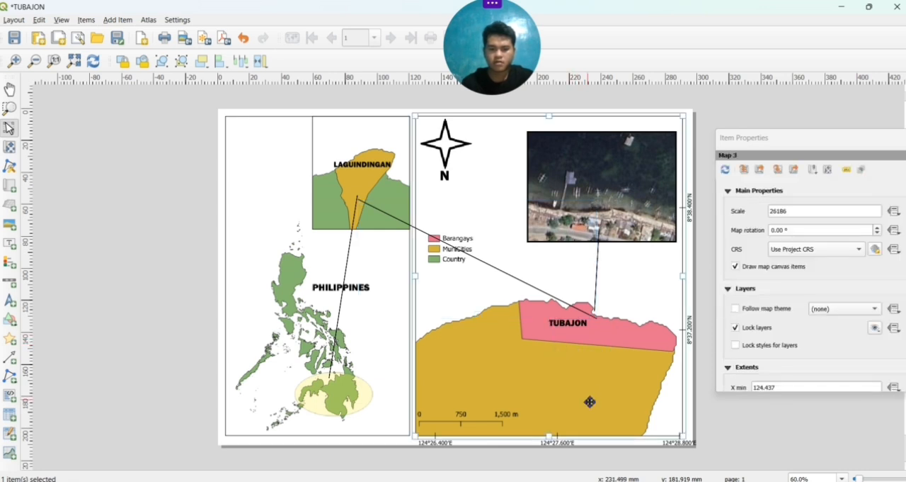
left_click(552, 297)
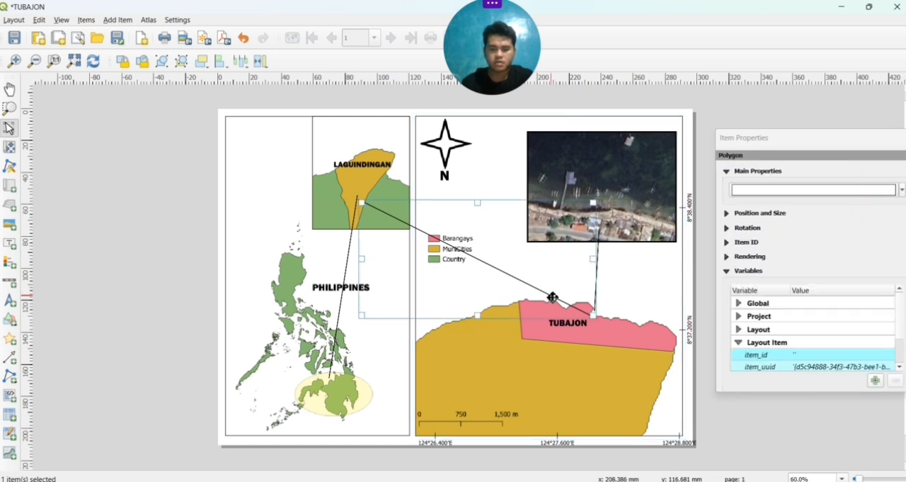
left_click_drag(553, 297, 529, 289)
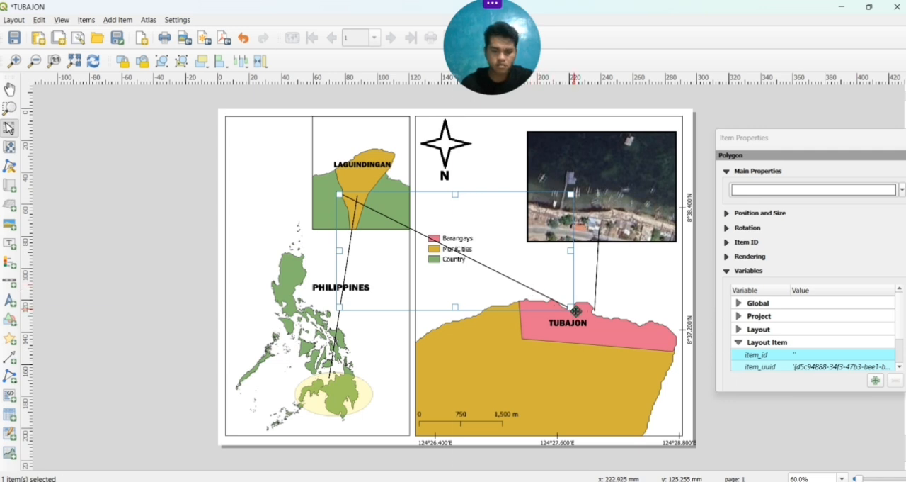
left_click_drag(575, 312, 560, 315)
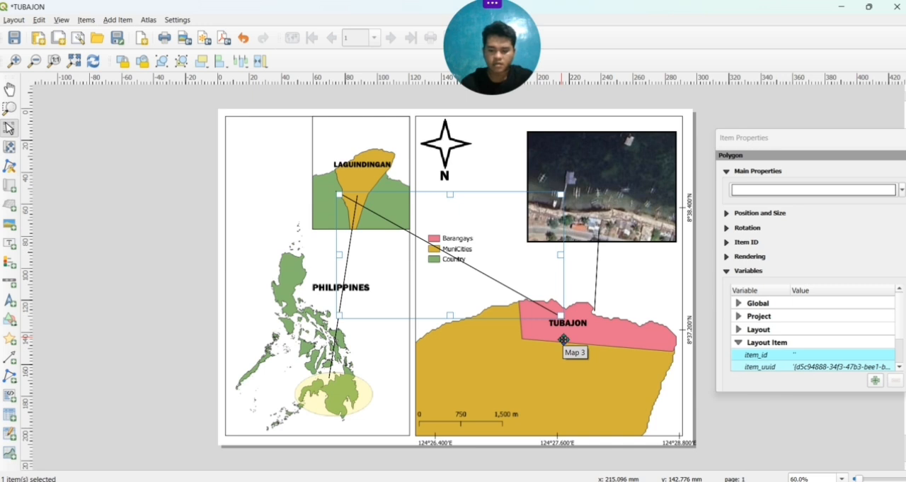
Delete the connecting line between the Laguindingan inset and the TUBAJON area
key("Delete")
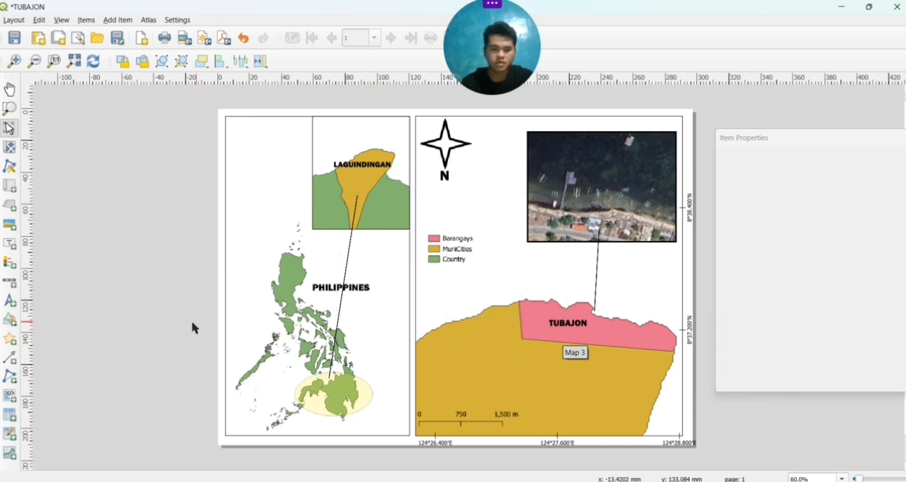
Draw a straight node-item connecting line from the Laguindingan municipality in the inset to just above the TUBAJON label
left_click(9, 383)
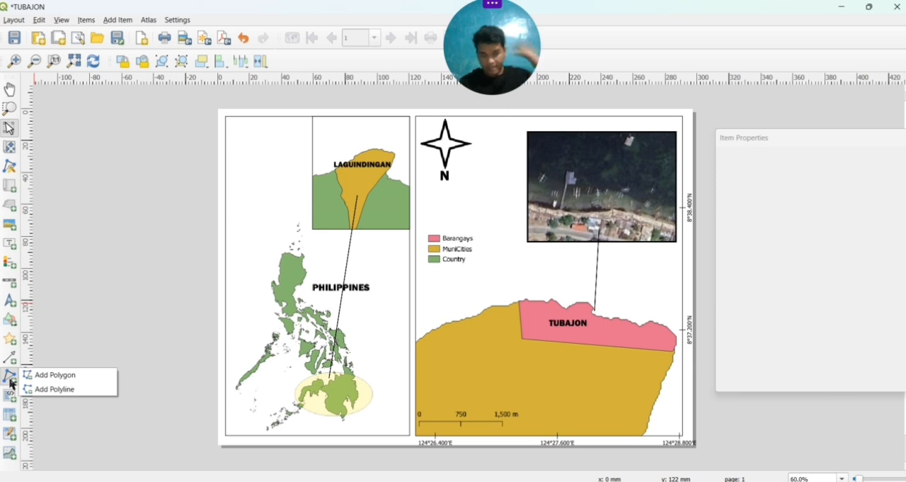
left_click(41, 374)
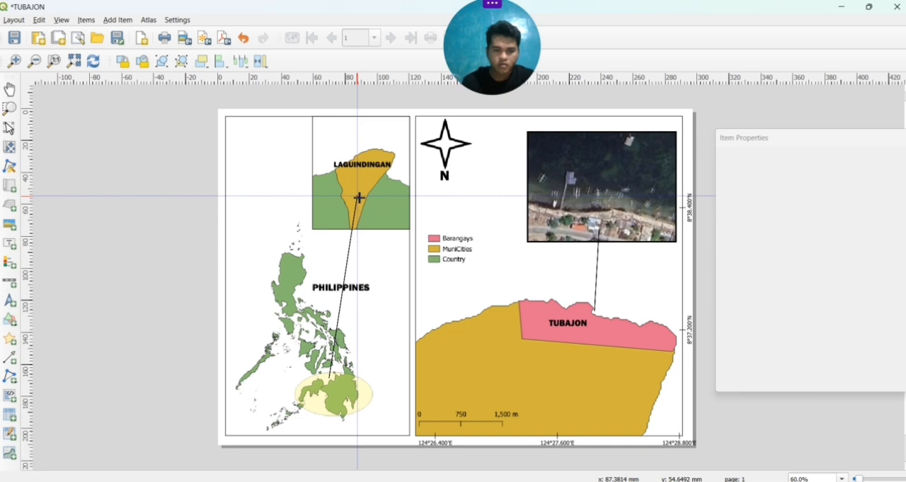
left_click(359, 197)
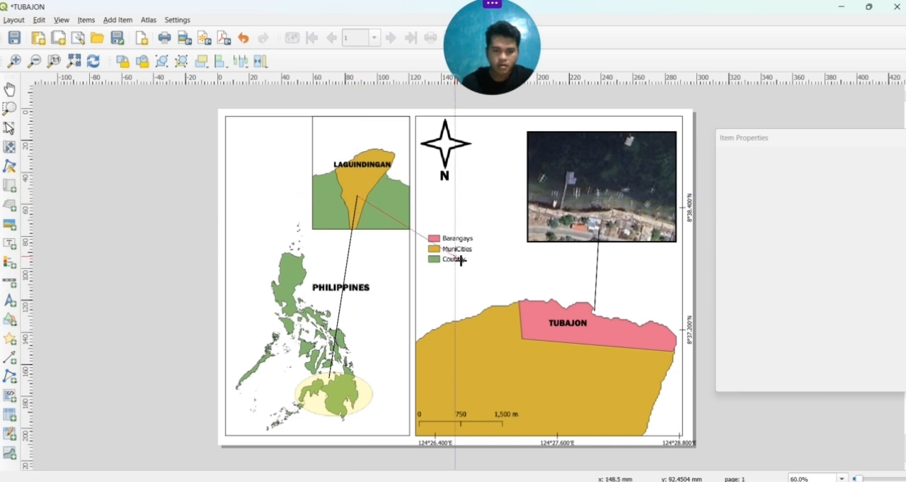
left_click(568, 315)
right_click(567, 316)
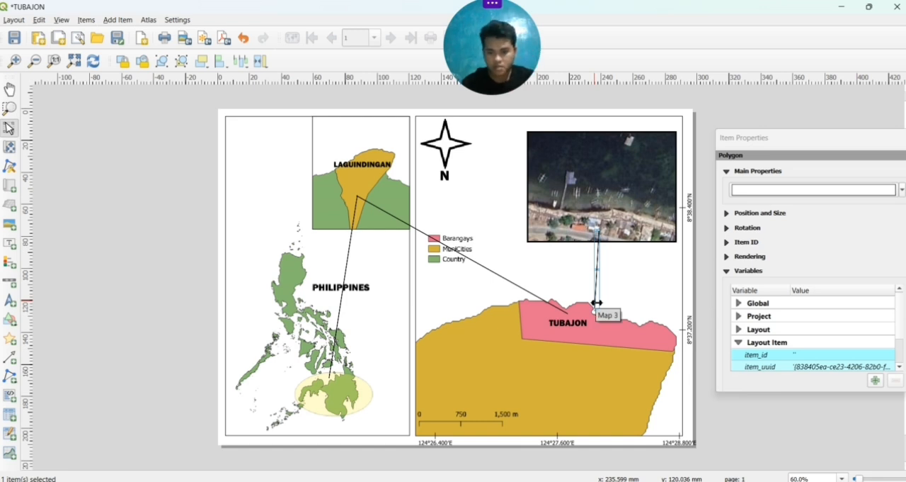
Replace the satellite image's connecting line with a new one from just above the TUBAJON label to the coastal houses in the image
key("Delete")
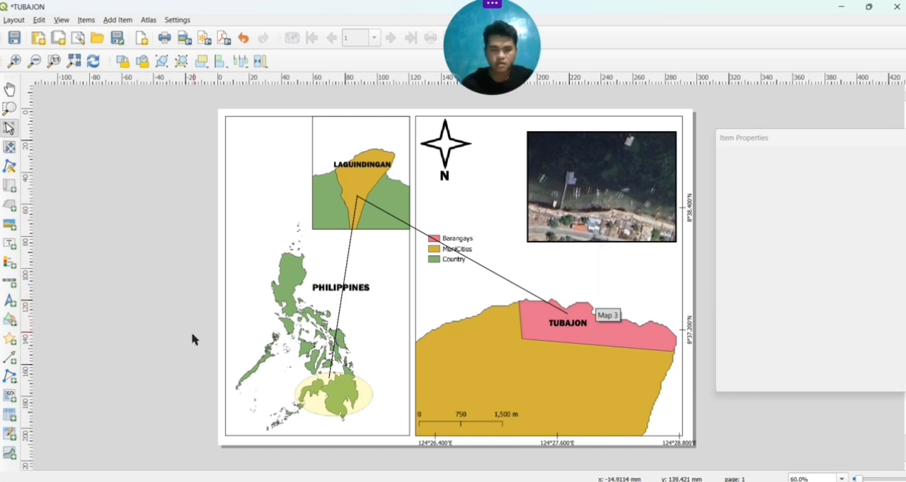
left_click(21, 381)
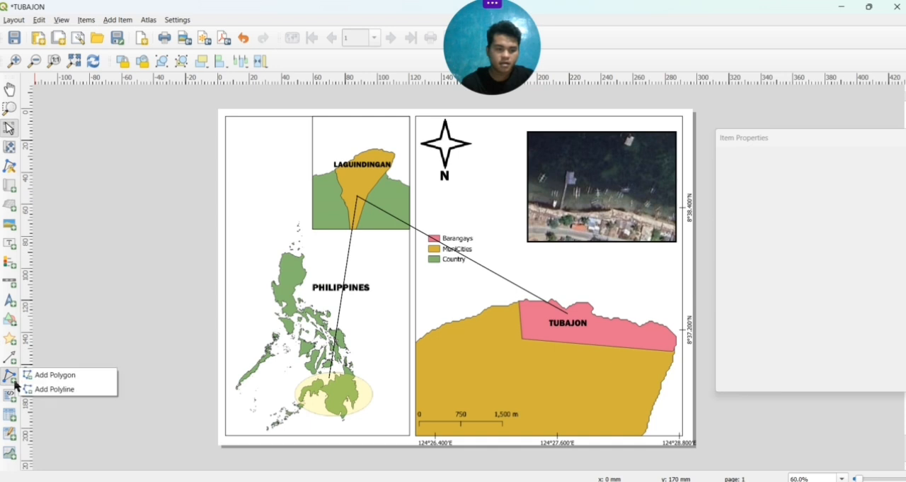
left_click(31, 375)
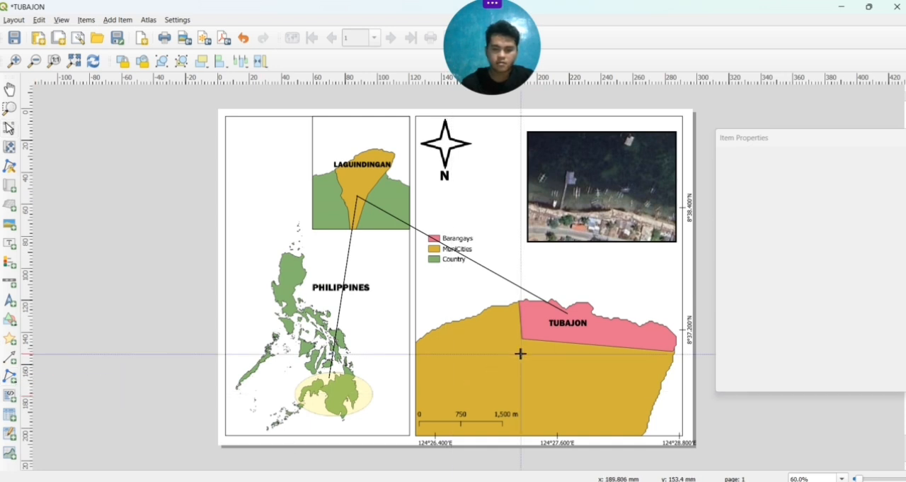
left_click(568, 310)
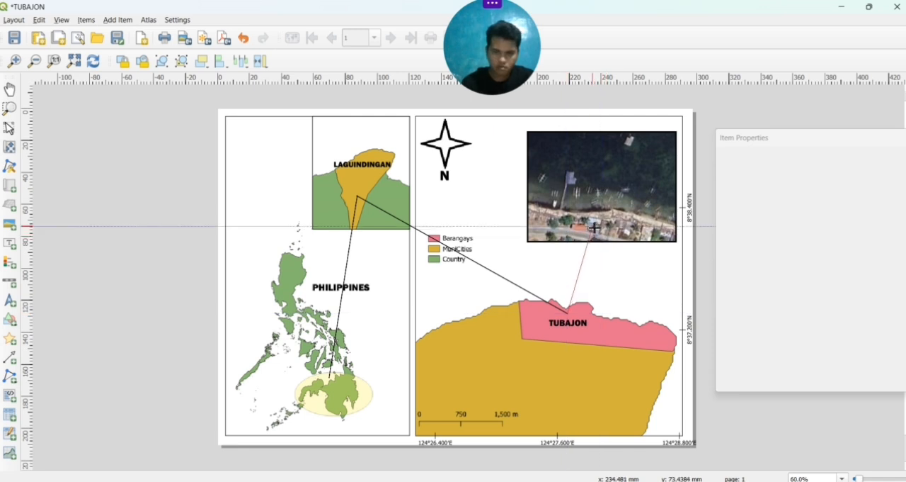
left_click(595, 226)
right_click(595, 226)
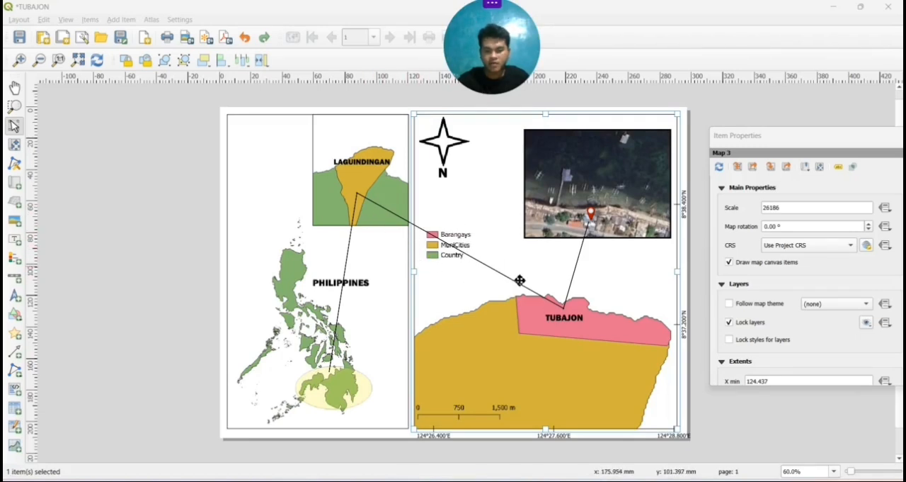
Shift the Laguindingan–TUBAJON connecting line away from the legend and move the legend beneath the satellite image
left_click(457, 248)
left_click_drag(458, 248, 434, 304)
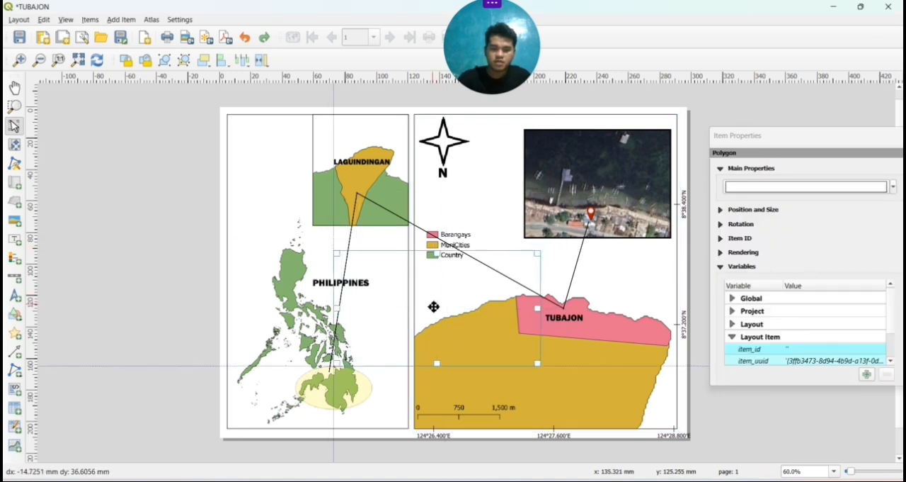
left_click(456, 243)
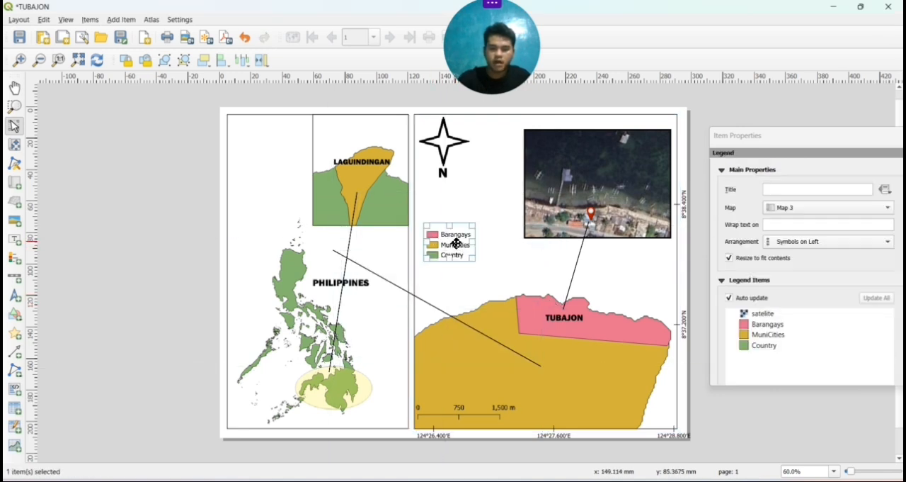
scroll(748, 300, "down", 10)
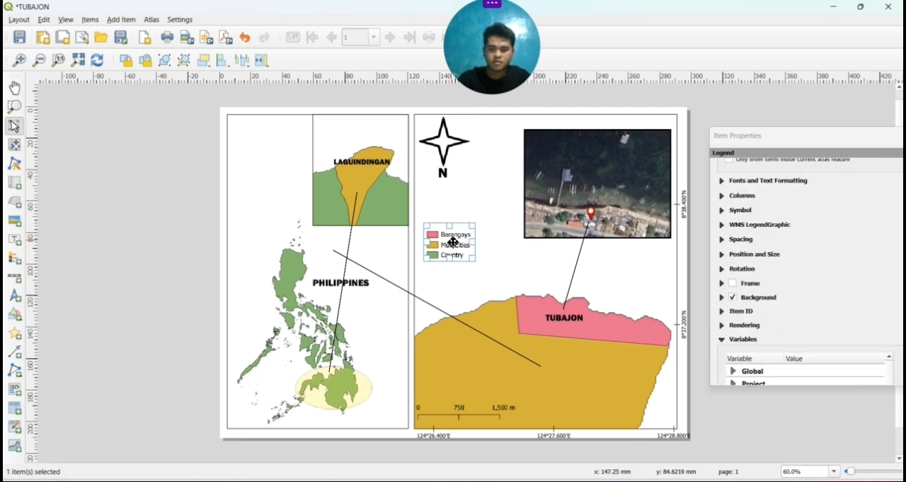
left_click_drag(453, 242, 622, 274)
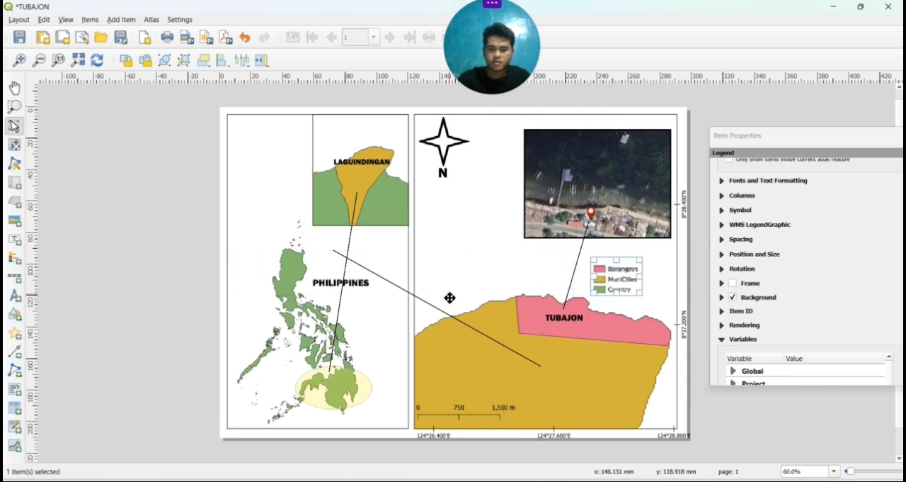
Move the displaced connecting line back so it joins the Laguindingan municipality with the TUBAJON area
left_click(425, 302)
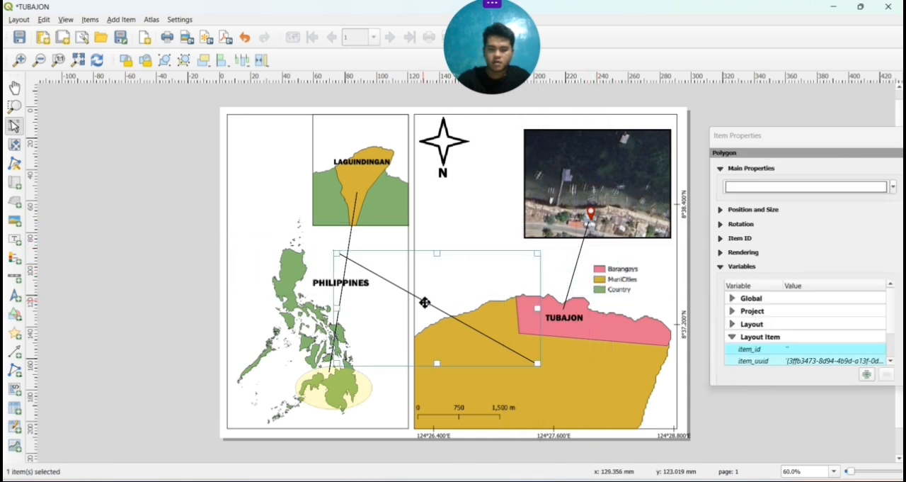
left_click_drag(431, 296, 443, 243)
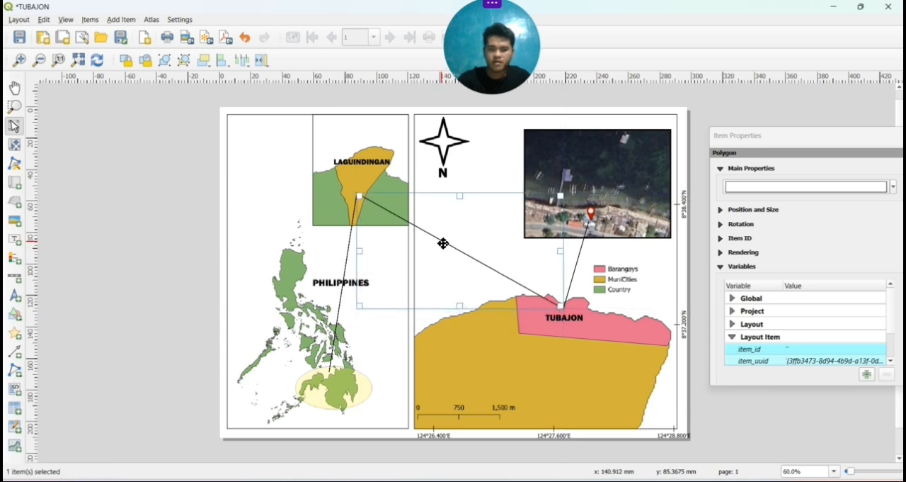
left_click(543, 375)
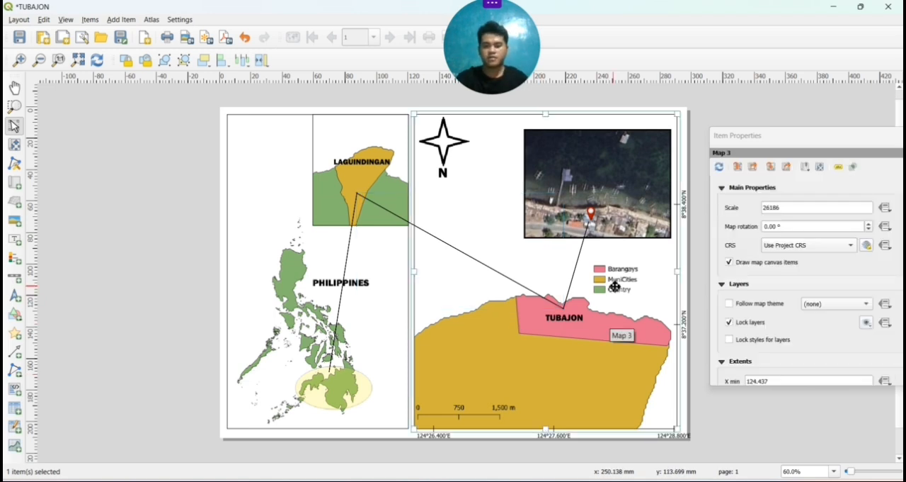
Move the legend directly beneath the north arrow, clear of the connecting line
left_click_drag(615, 281, 442, 206)
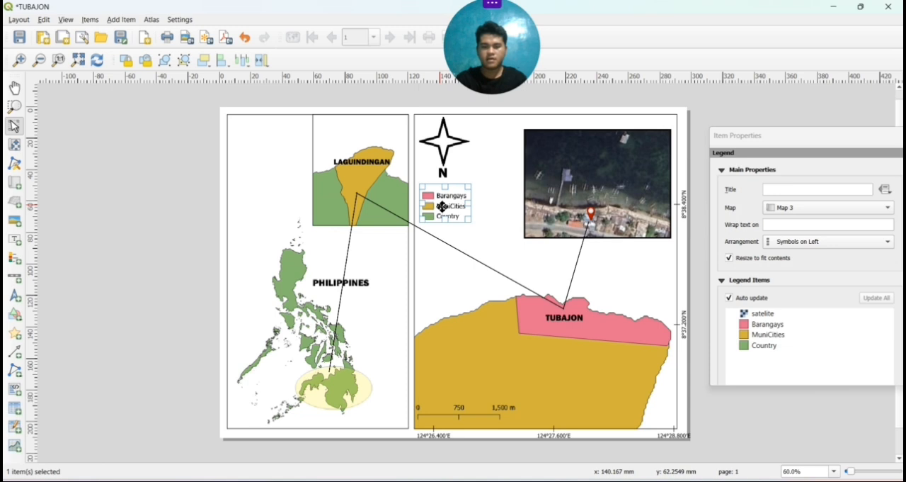
left_click(491, 230)
Paste a copy of the TUBAJON label into the blank area between the legend and the pink barangay
left_click(592, 214)
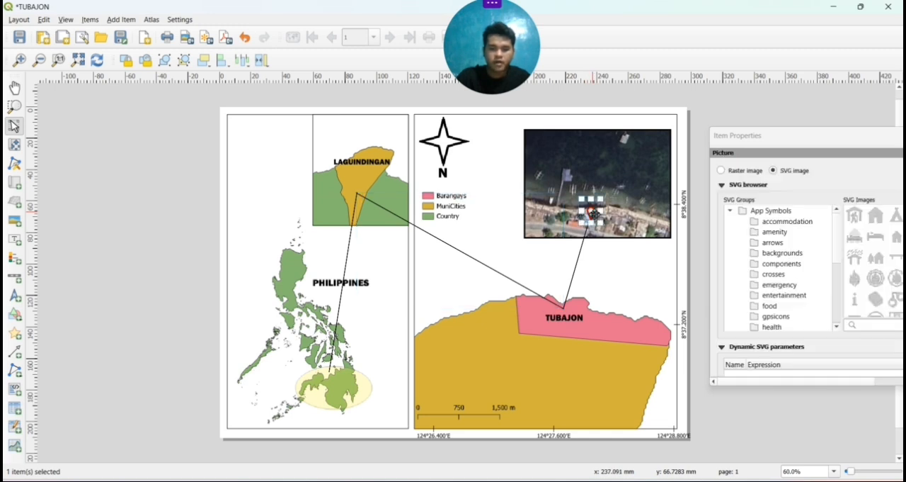
key("c")
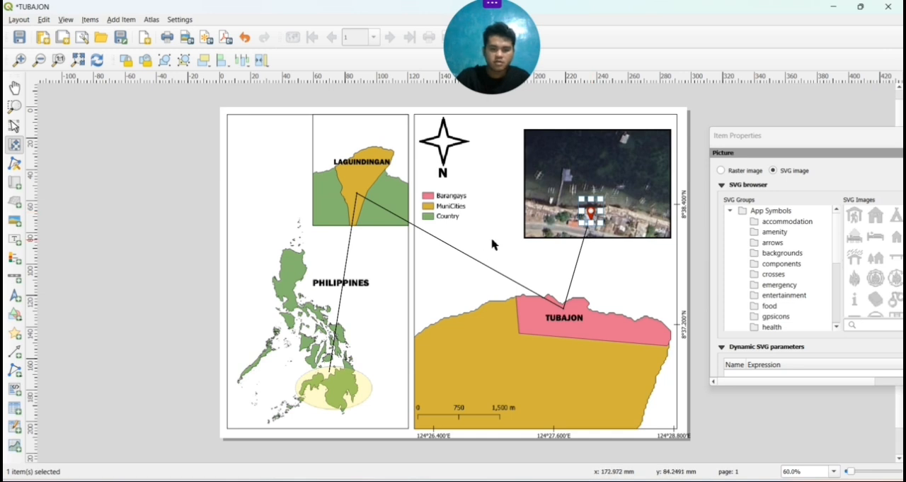
key("ctrl+v")
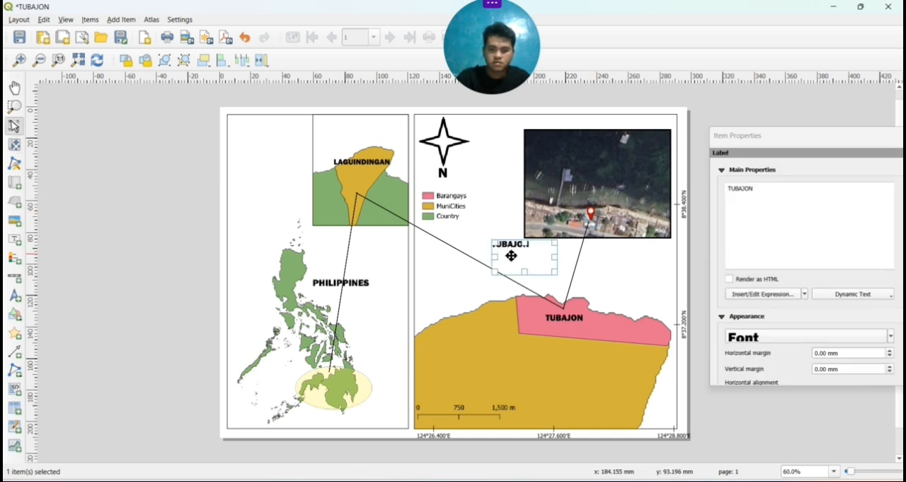
left_click_drag(511, 255, 500, 268)
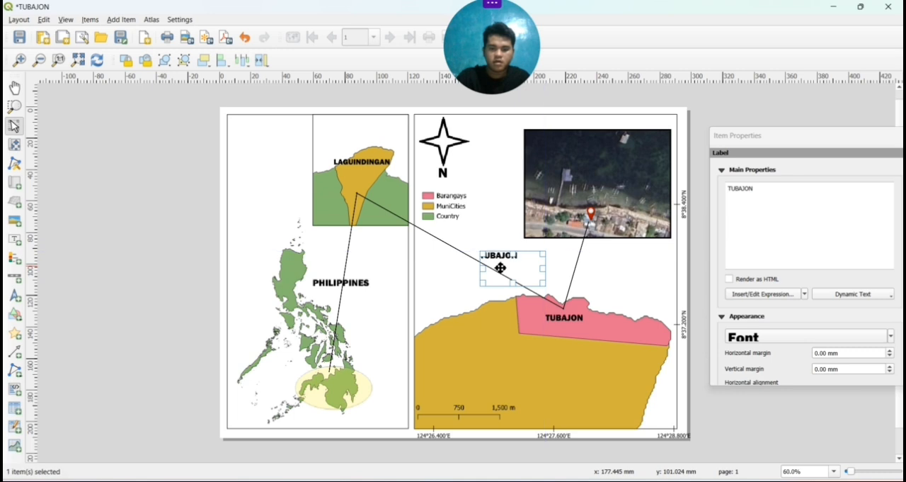
Change the pasted label's text to STUDY AREA
left_click(776, 192)
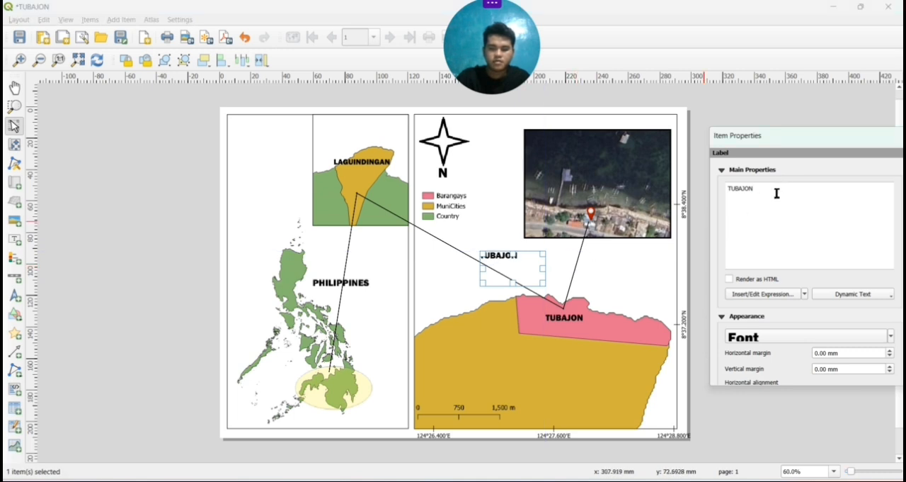
key("BackSpace")
key("BackSpace")
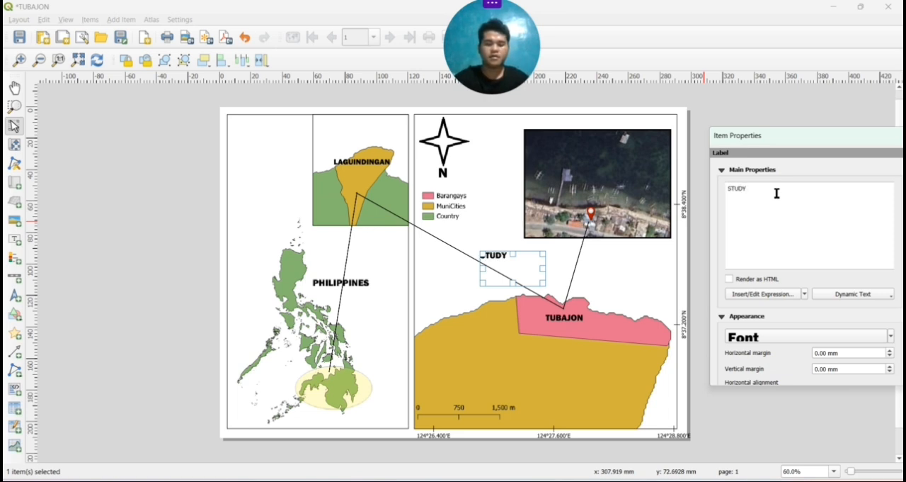
type("STUDY A")
key("Caps_Lock")
type("r")
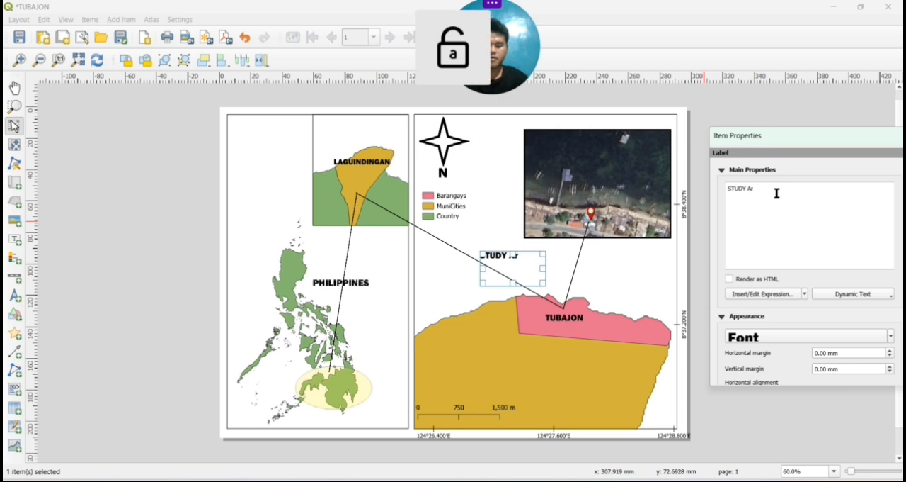
key("BackSpace")
key("BackSpace")
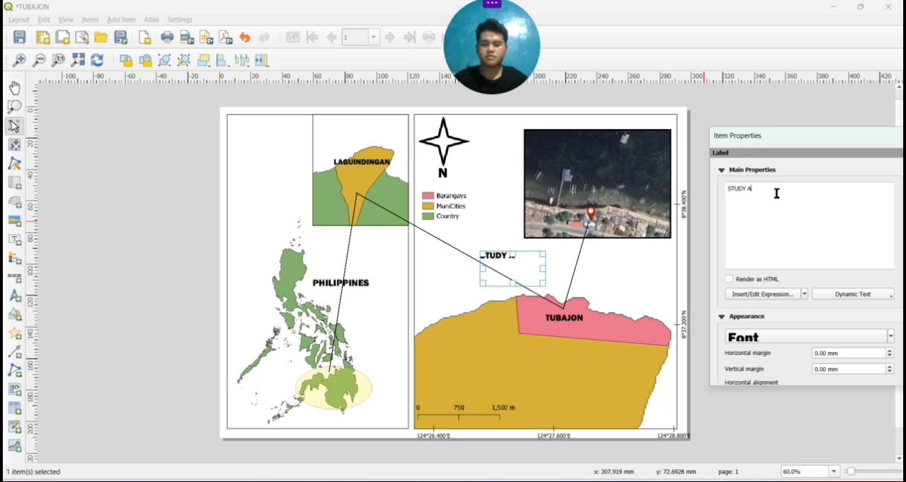
key("Caps_Lock")
type("REA")
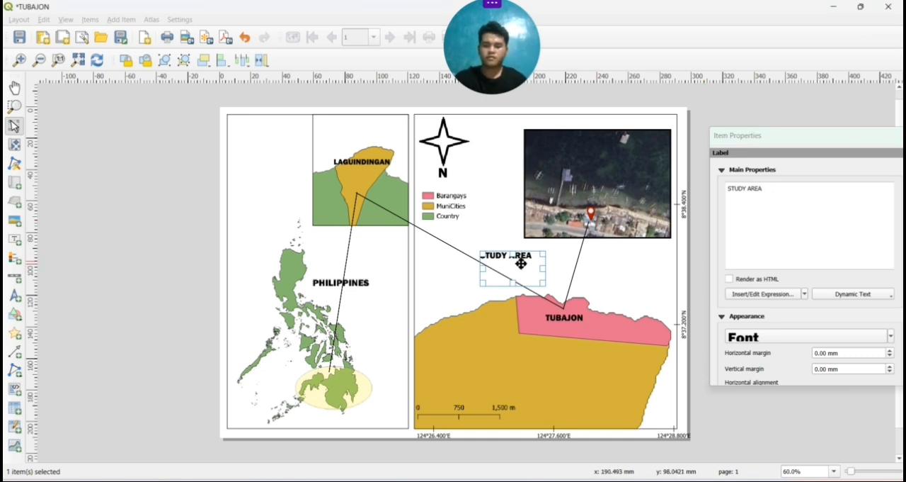
Move the STUDY AREA label onto the satellite image and set its font color to white
left_click_drag(521, 262, 608, 152)
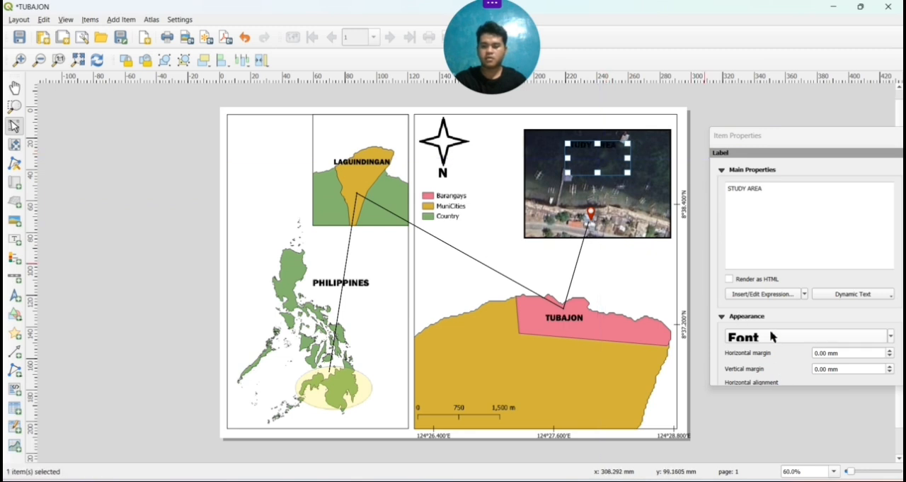
left_click(881, 338)
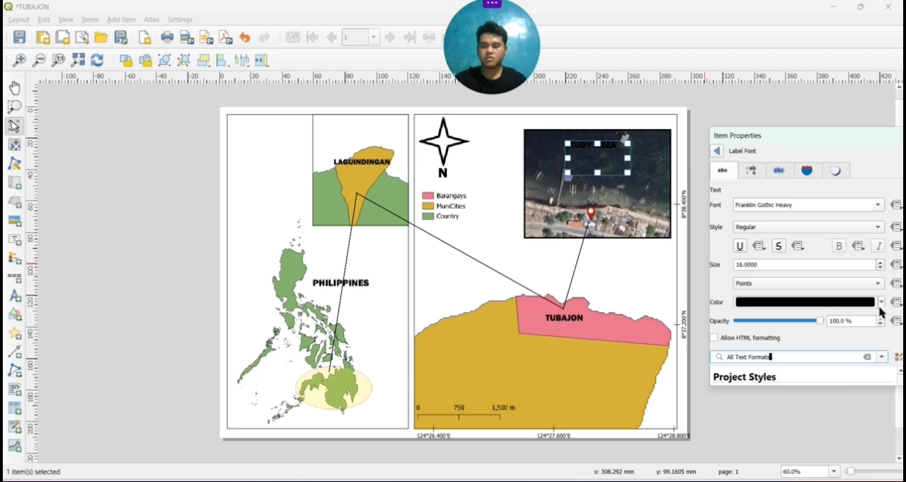
left_click(881, 302)
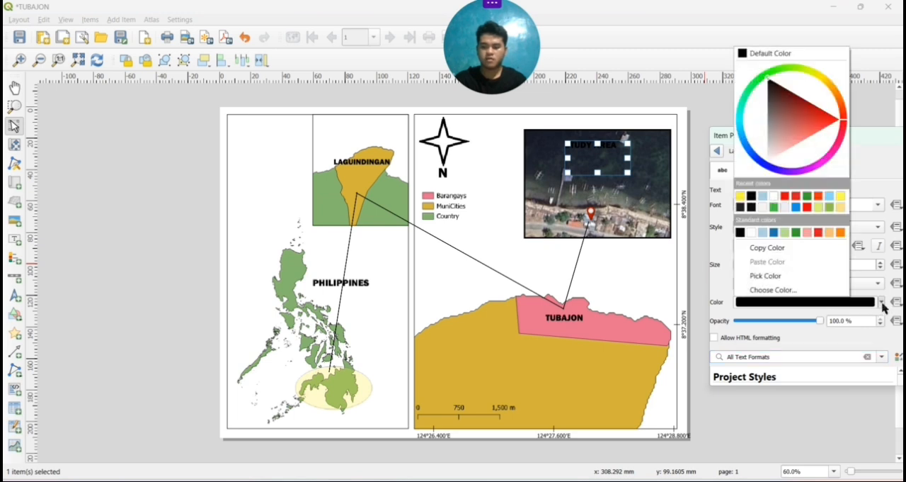
left_click(774, 198)
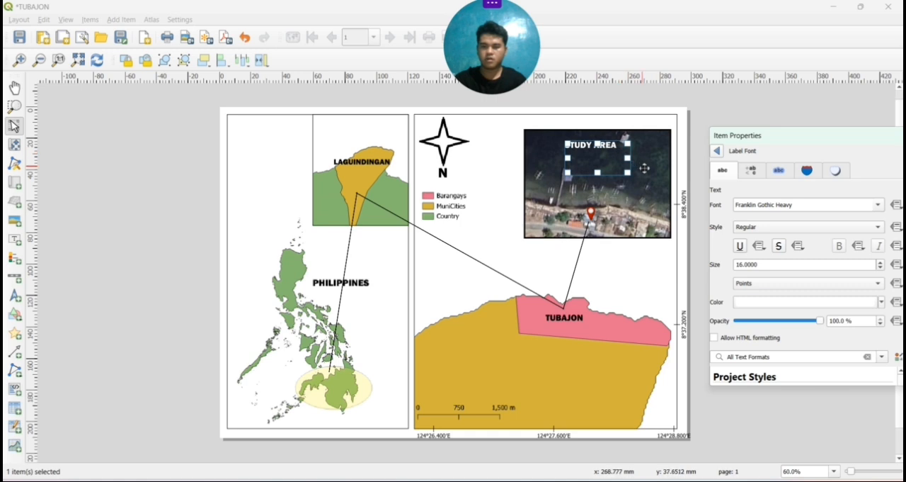
Position the STUDY AREA label just above the red location pin in the satellite image
left_click(617, 167)
left_click(600, 161)
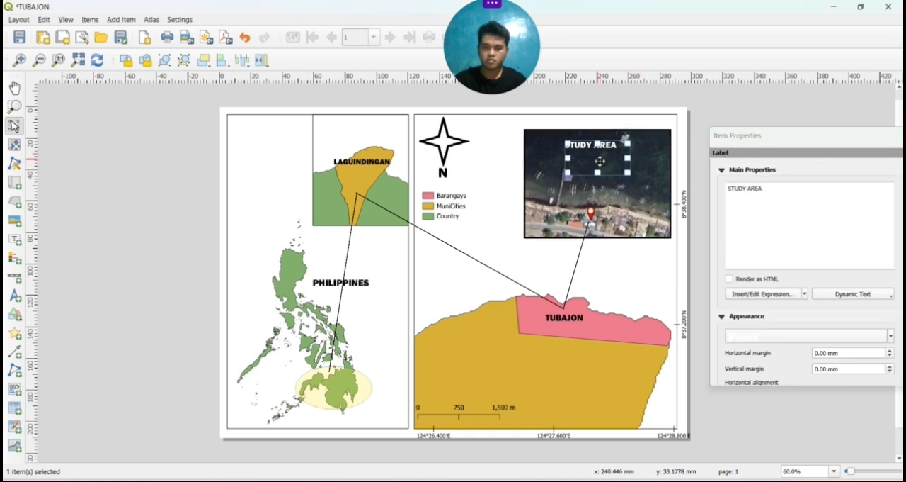
left_click_drag(599, 161, 601, 203)
left_click(539, 257)
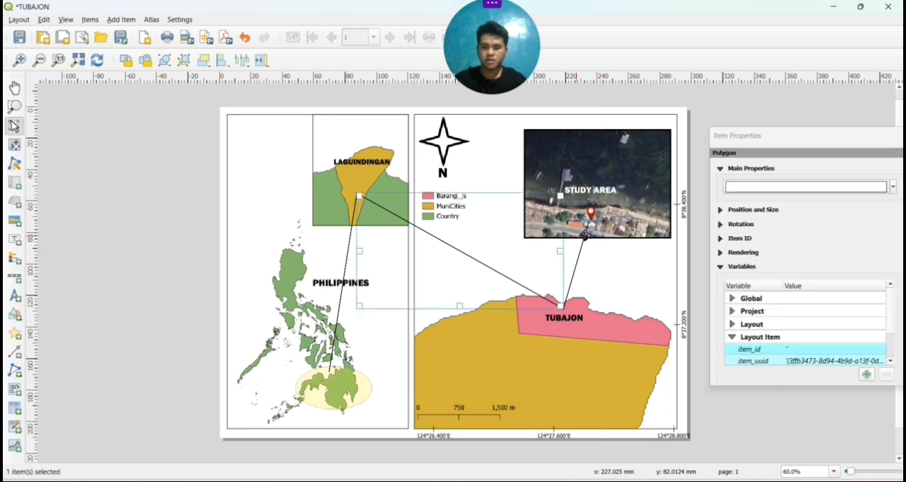
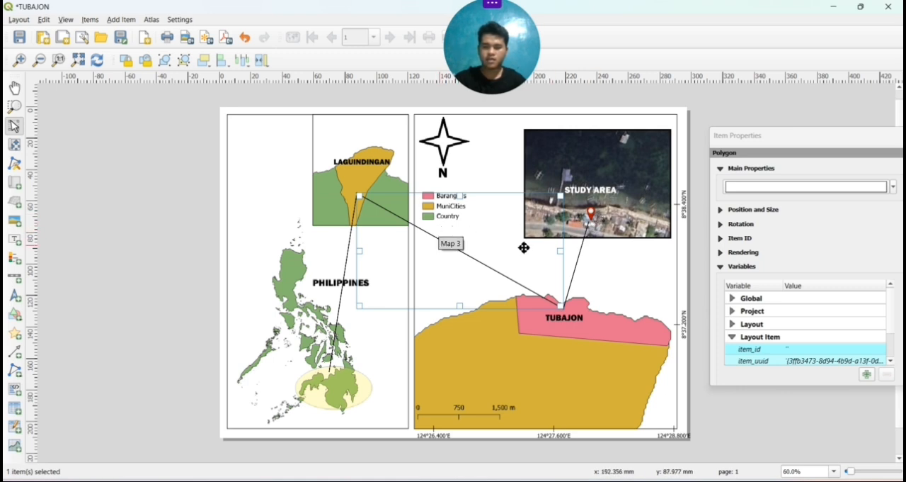
Move the STUDY AREA label up clear of the red pin, and place a copy of the pin below the legend's Country entry
left_click(592, 214)
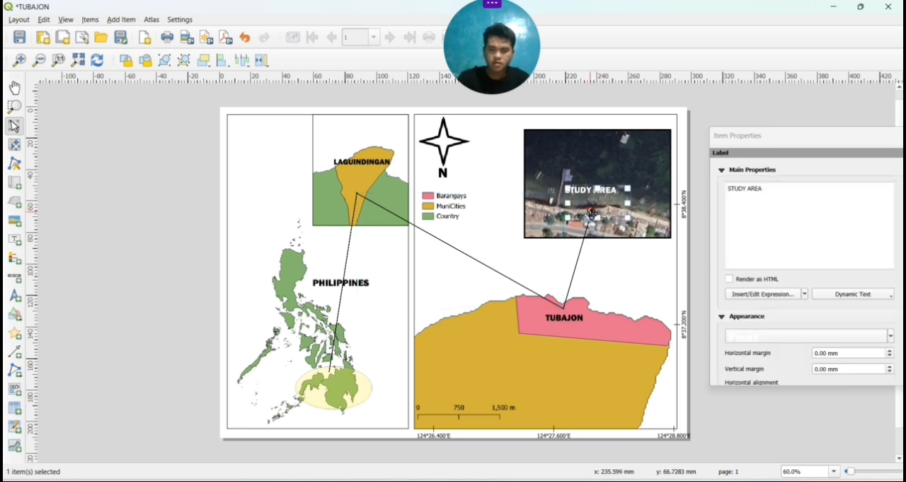
left_click_drag(599, 208, 597, 193)
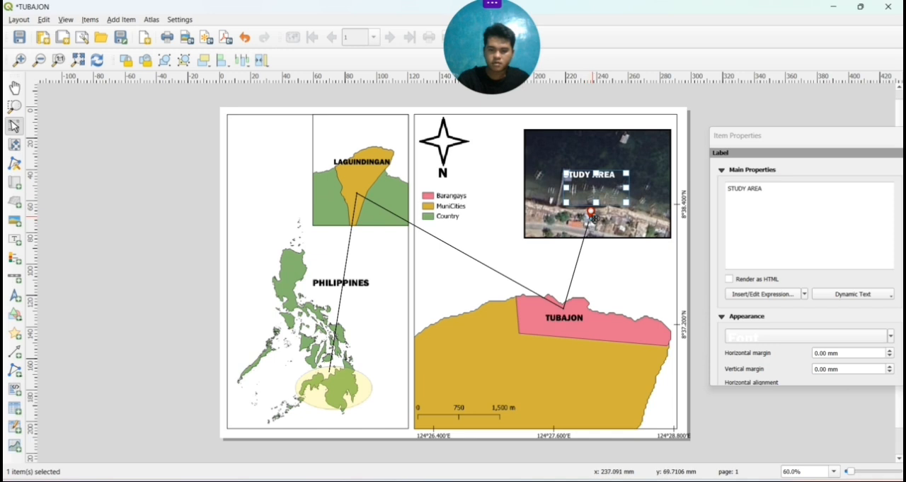
left_click(592, 216)
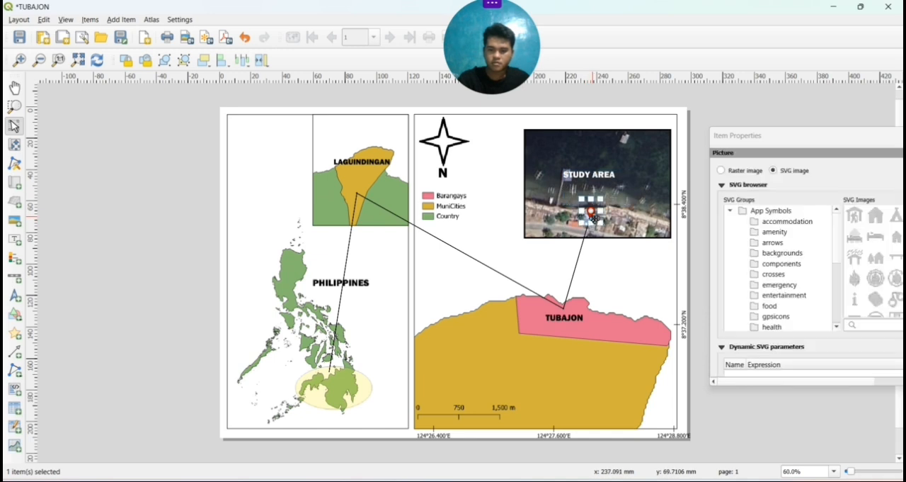
key("ctrl+v")
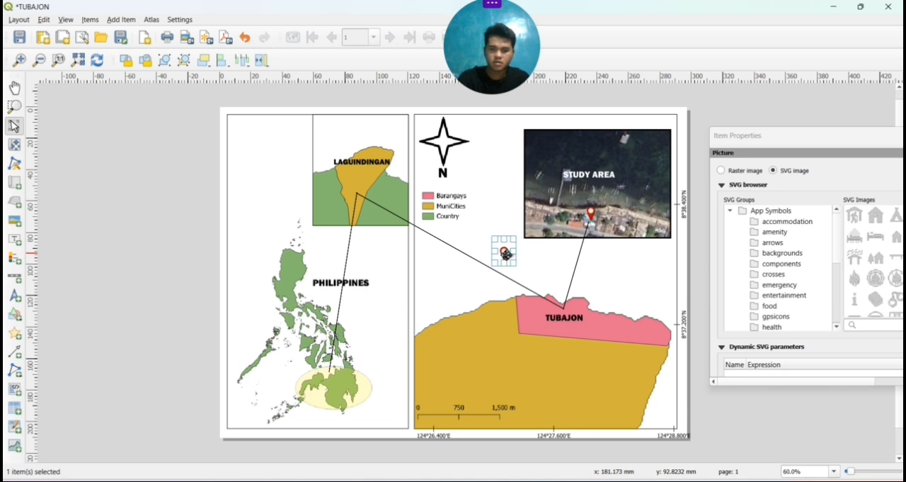
left_click_drag(507, 254, 434, 228)
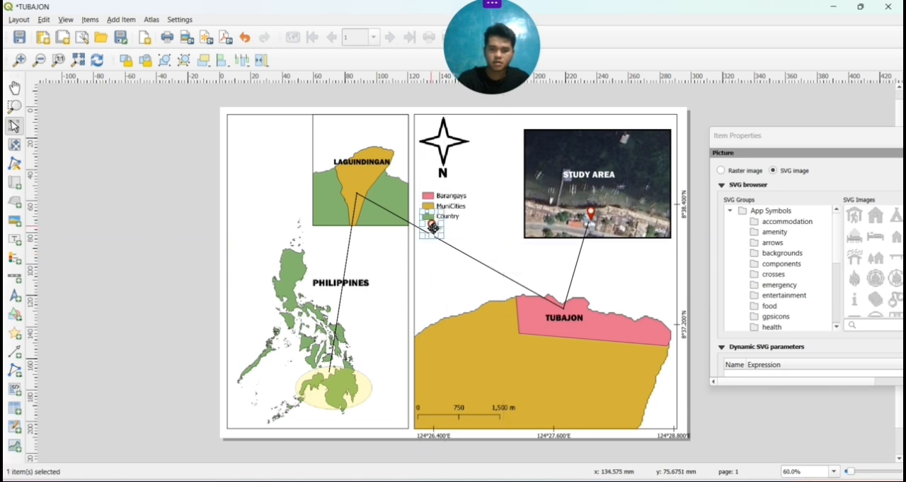
Move the copied pin slightly further below the legend and shift the Laguindingan–Tubajon connecting line downward
left_click(455, 210)
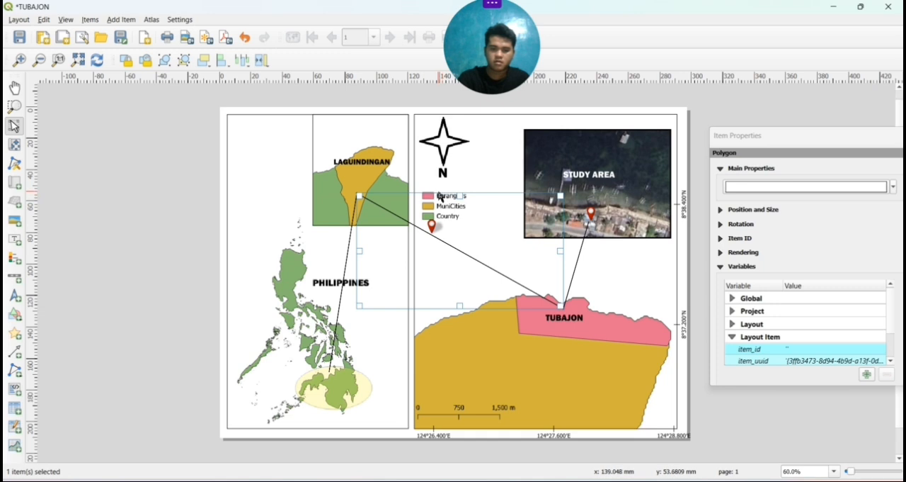
left_click(438, 191)
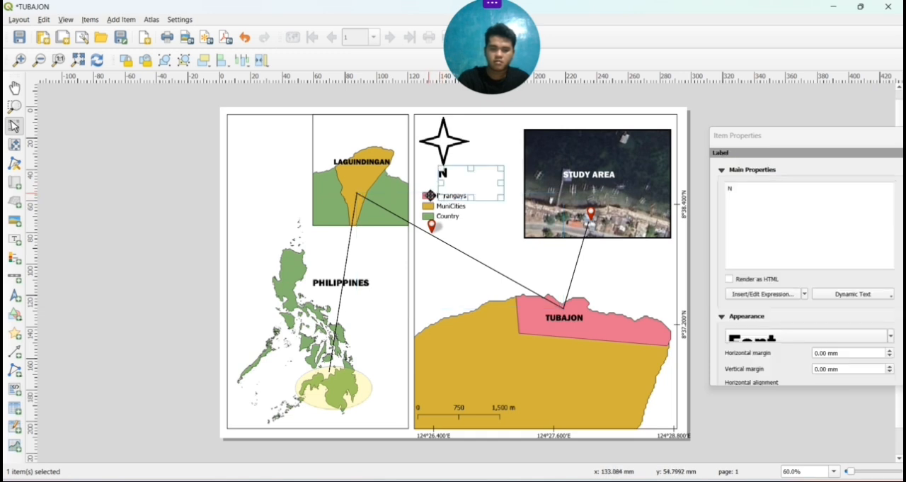
left_click(430, 196)
left_click_drag(431, 225, 435, 254)
left_click(451, 220)
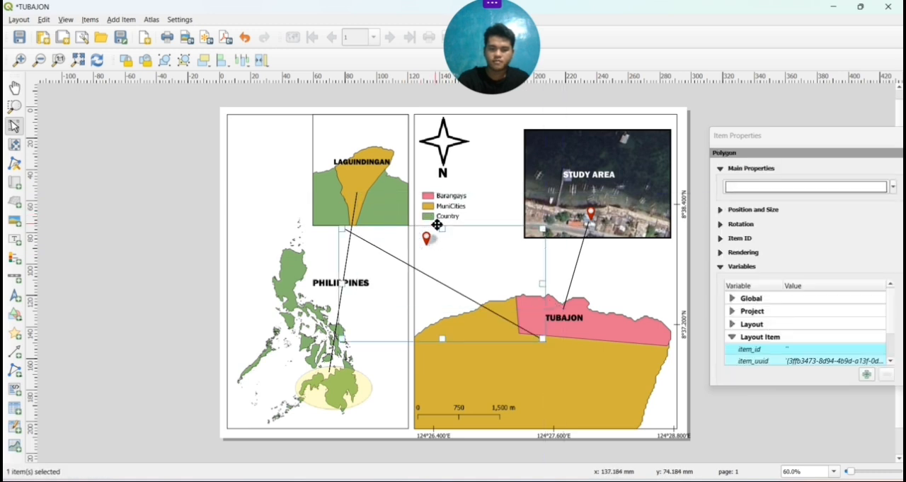
left_click(436, 221)
left_click(445, 199)
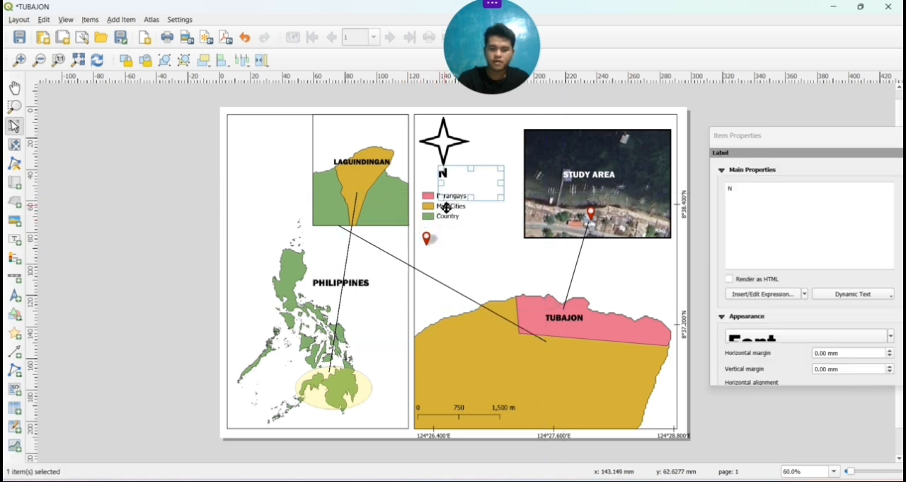
left_click(442, 216)
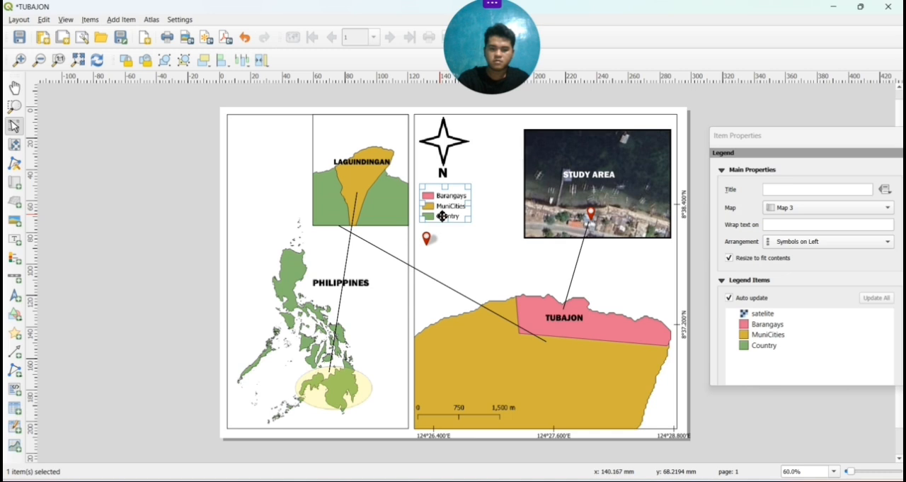
left_click_drag(442, 216, 467, 209)
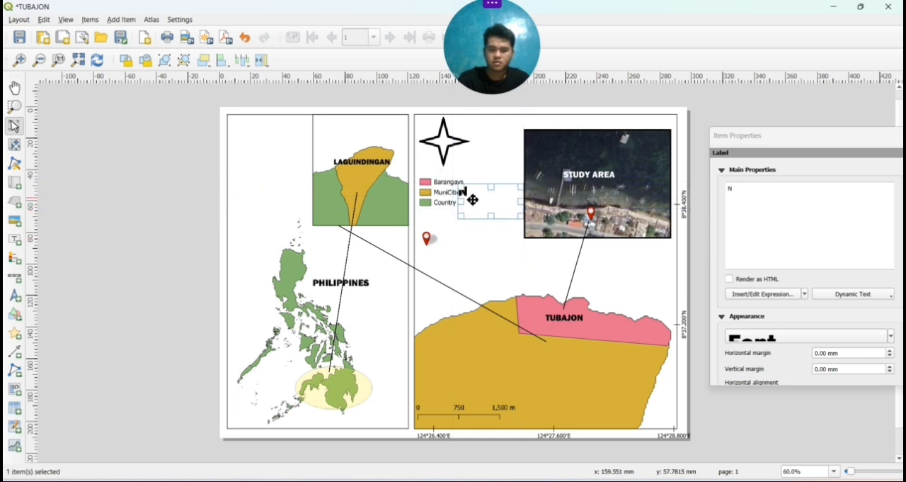
key("ctrl+z")
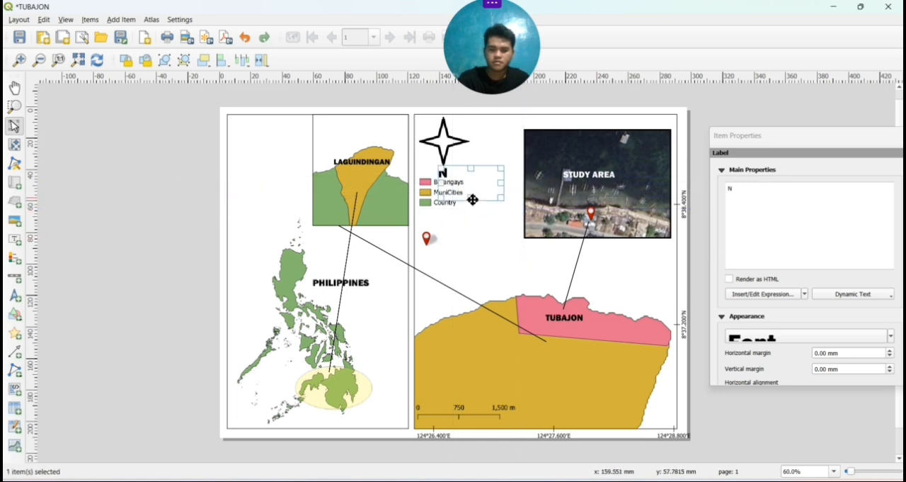
left_click(432, 204)
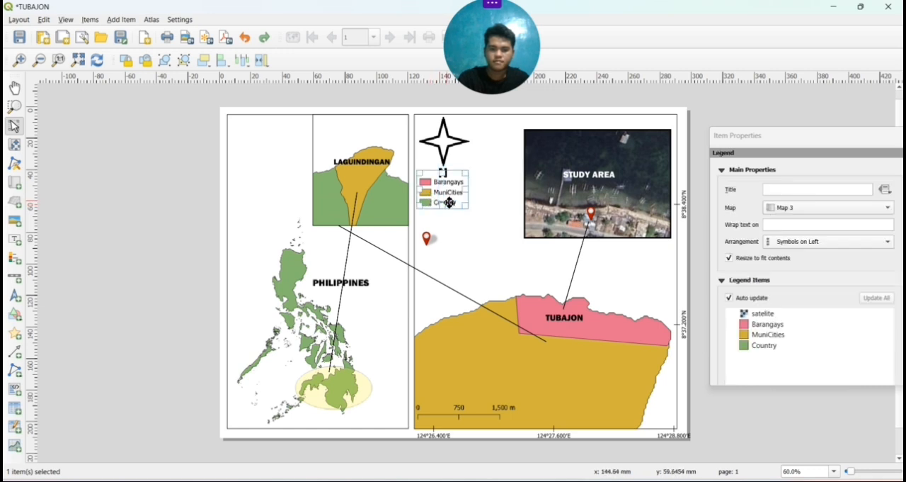
left_click_drag(449, 202, 469, 221)
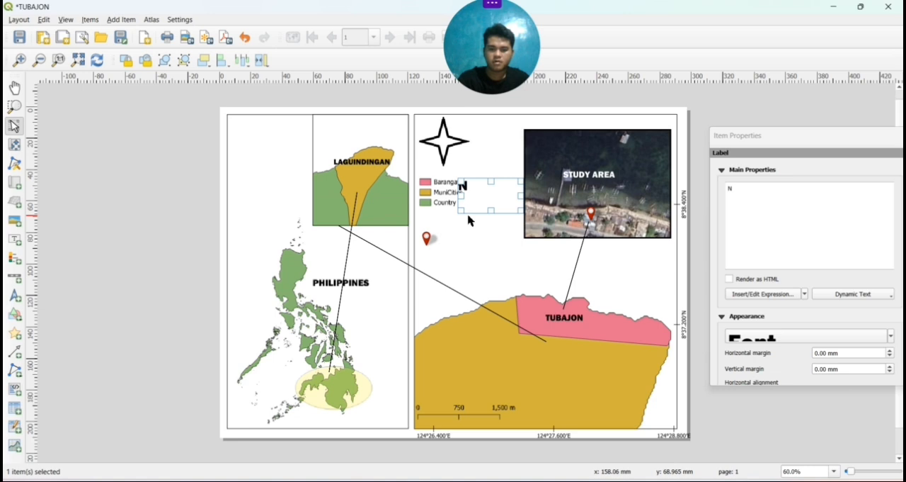
key("ctrl+z")
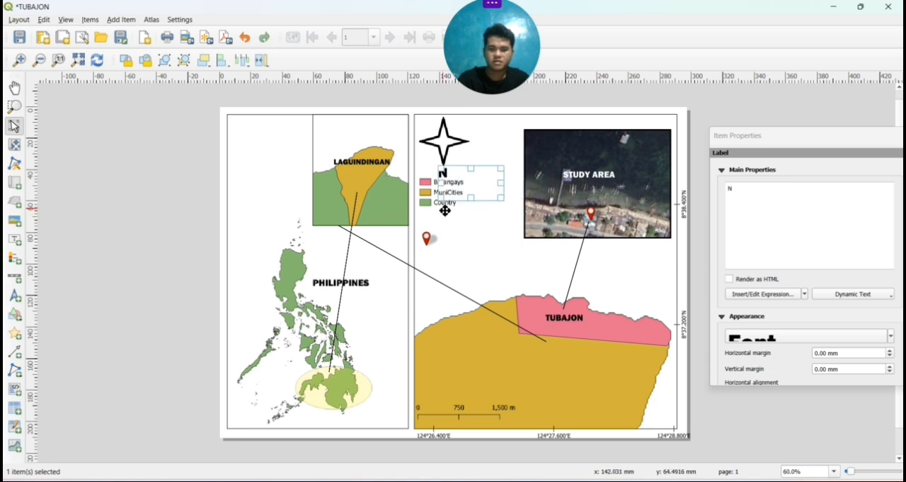
Move the legend into the blank area beside the satellite image and place the copied pin at its Country entry
left_click(437, 207)
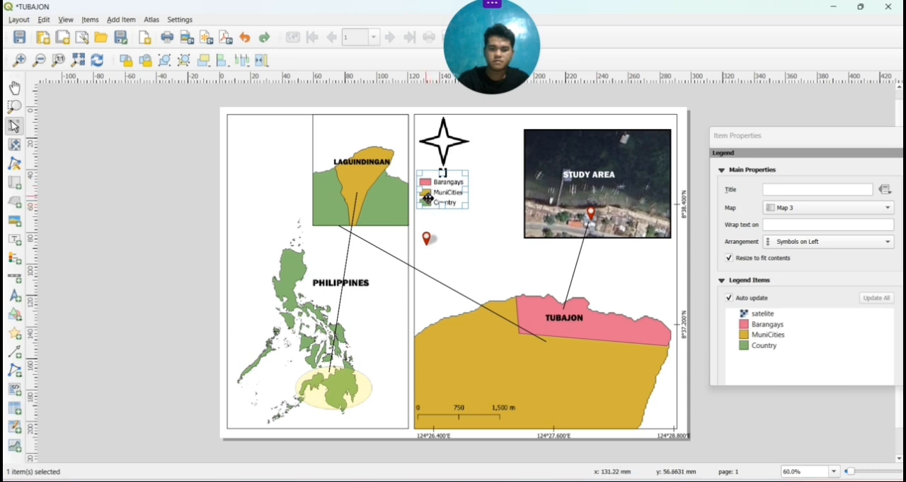
left_click_drag(428, 198, 484, 216)
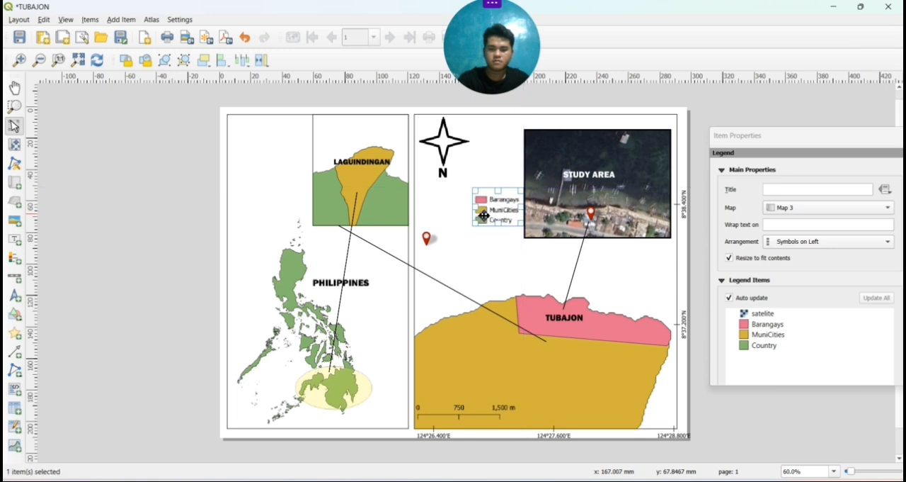
left_click(430, 246)
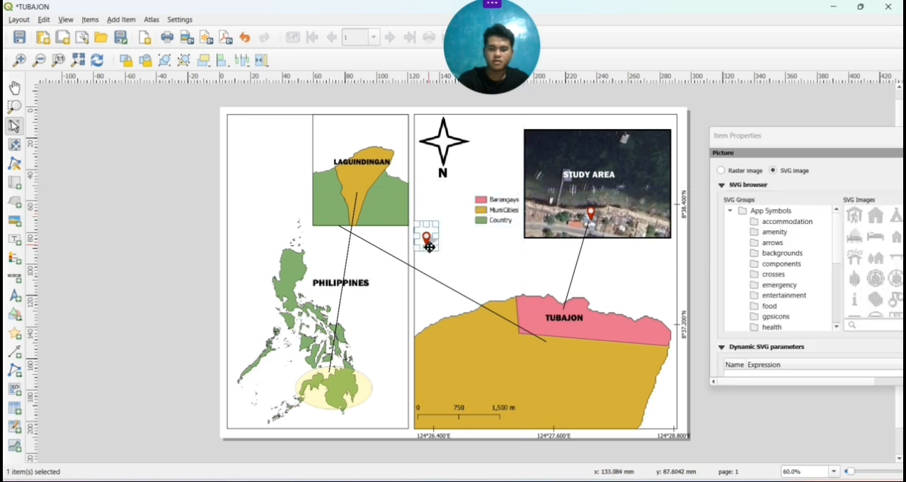
left_click_drag(430, 246, 493, 239)
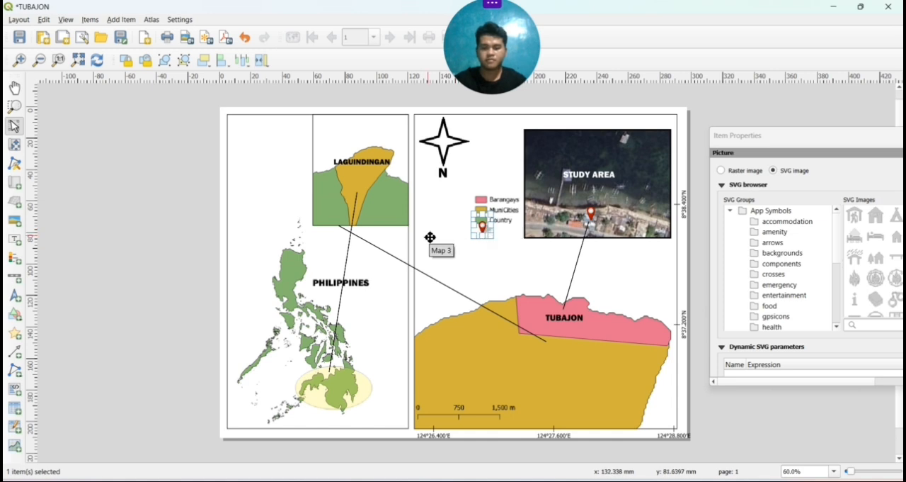
Raise the legend clear of the copied pin and align the pin directly beneath the Country color swatch
left_click(480, 253)
left_click(510, 216)
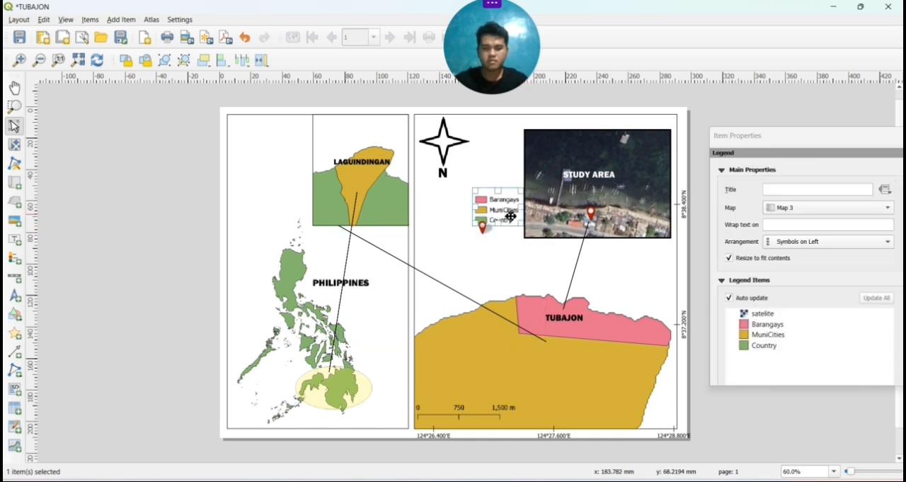
left_click_drag(509, 216, 501, 199)
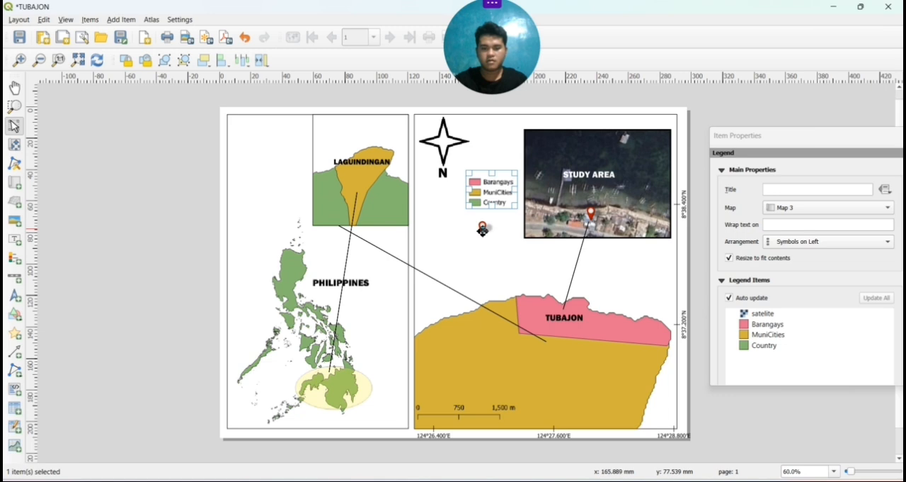
left_click_drag(482, 229, 475, 220)
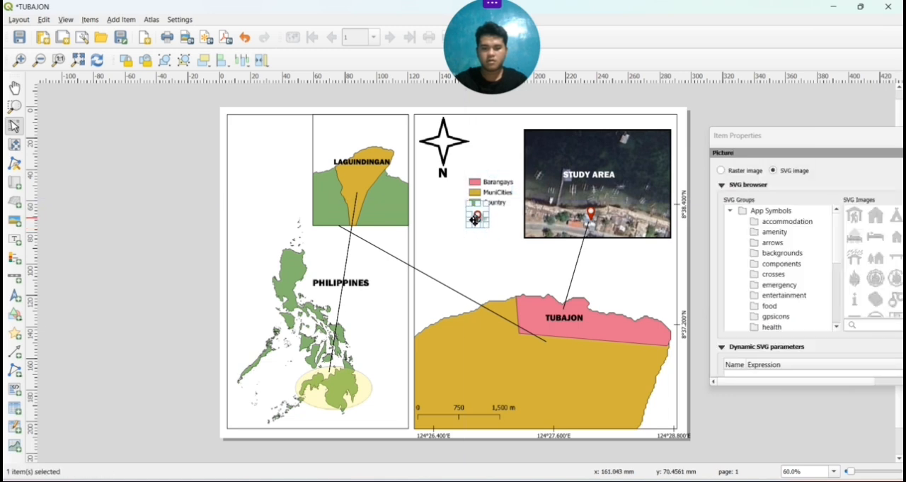
left_click(534, 268)
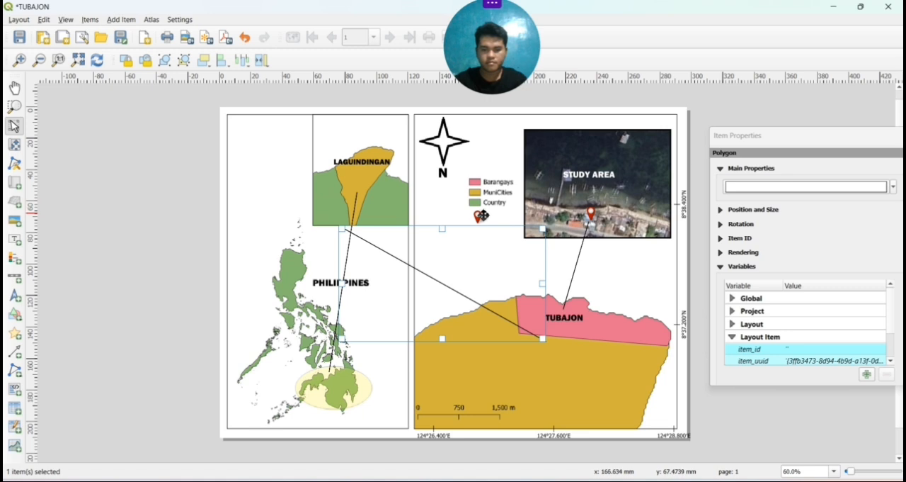
left_click_drag(482, 215, 478, 213)
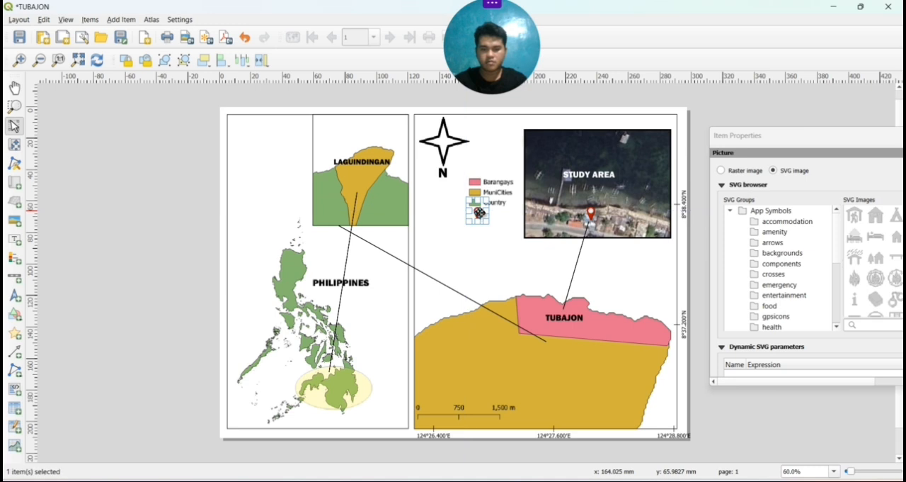
left_click(523, 240)
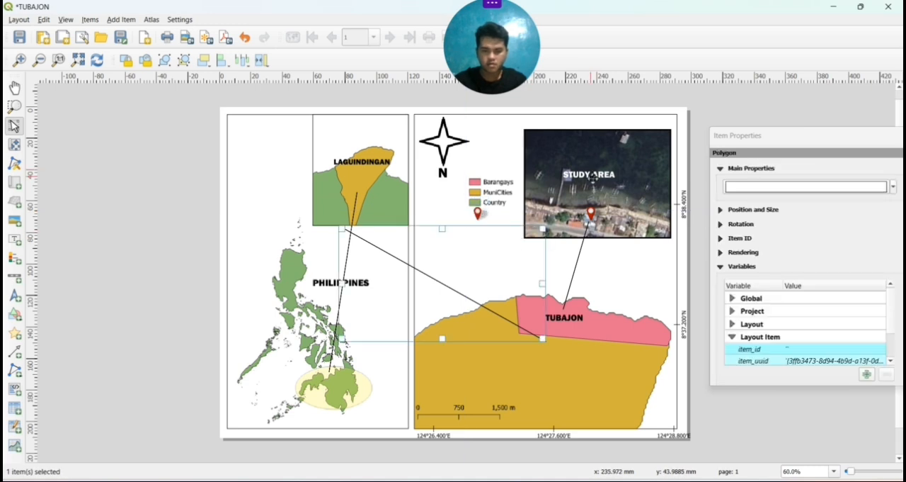
left_click(594, 179)
left_click(593, 179)
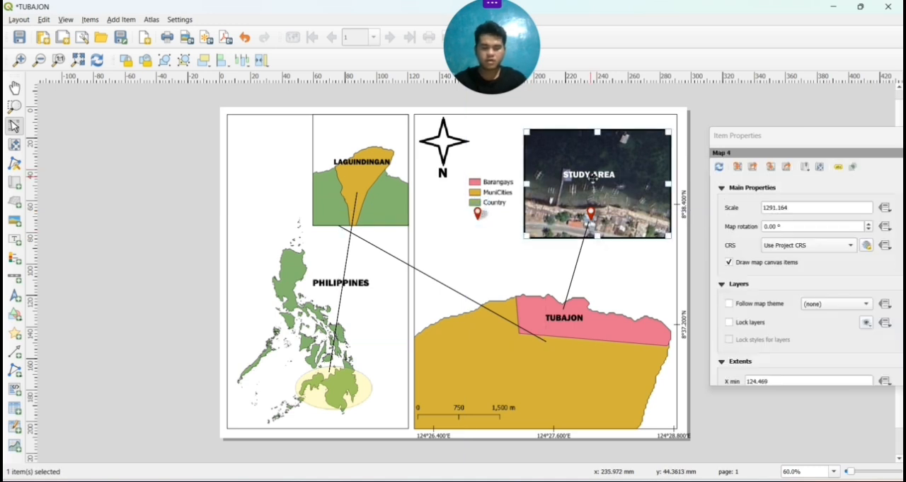
left_click(500, 212)
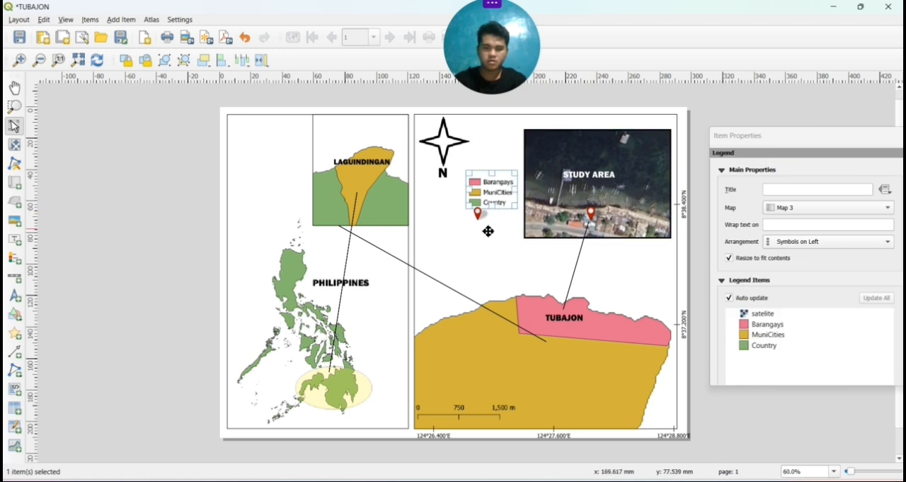
left_click(486, 222)
key("ctrl+v")
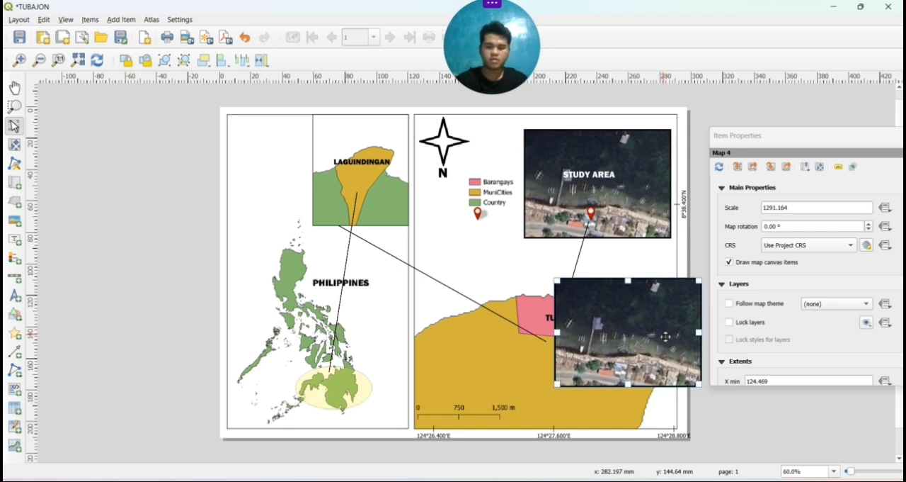
key("Delete")
left_click_drag(665, 336, 493, 250)
left_click(494, 250)
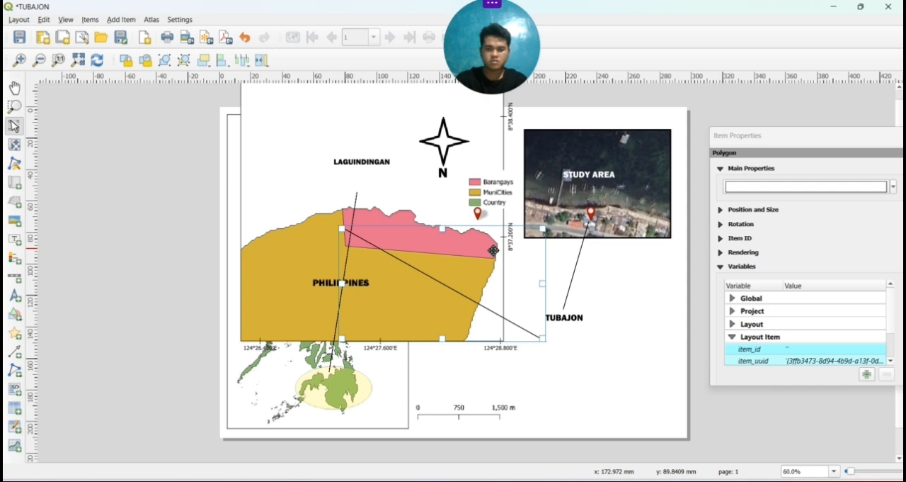
key("ctrl+z")
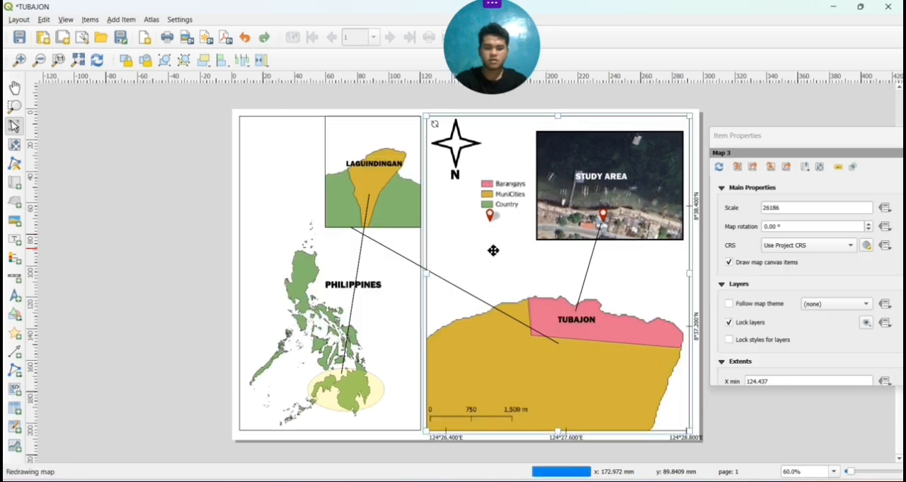
Shorten the STUDY AREA label's frame from its upper edge so the text sits closer to the pin on the satellite image
left_click(511, 239)
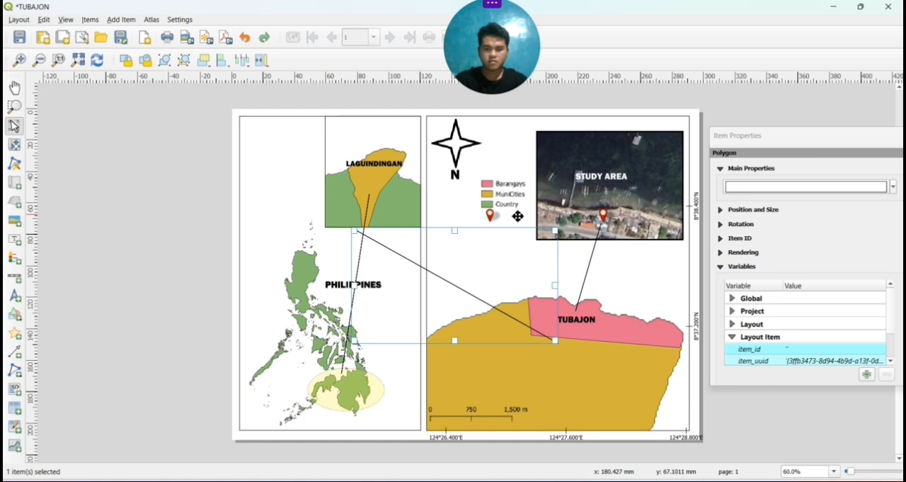
left_click(518, 216)
left_click(603, 181)
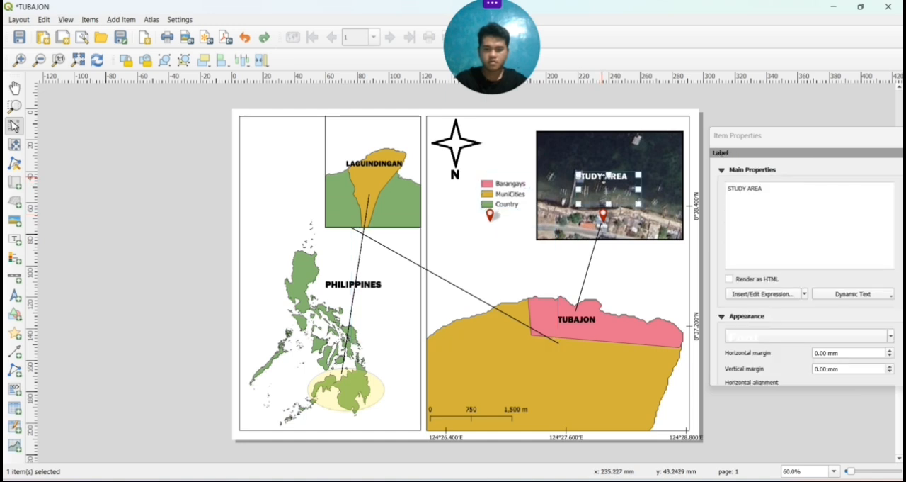
left_click_drag(603, 178, 601, 171)
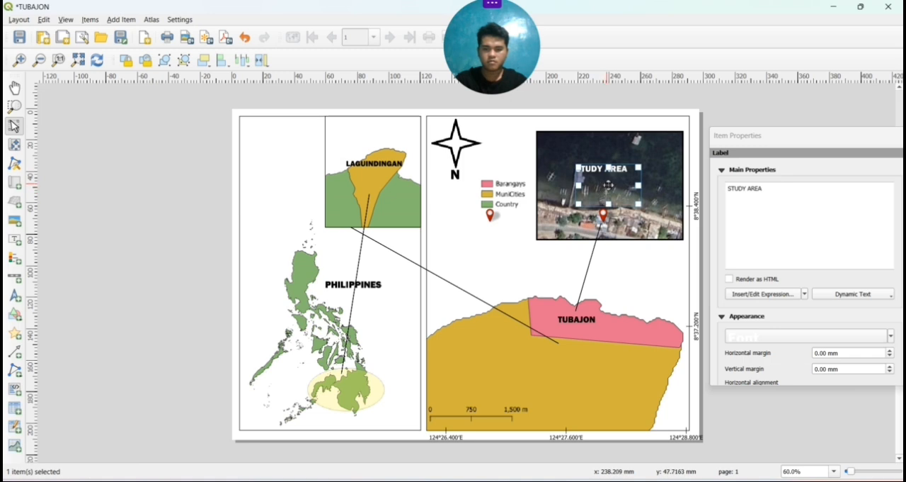
left_click_drag(608, 170, 608, 186)
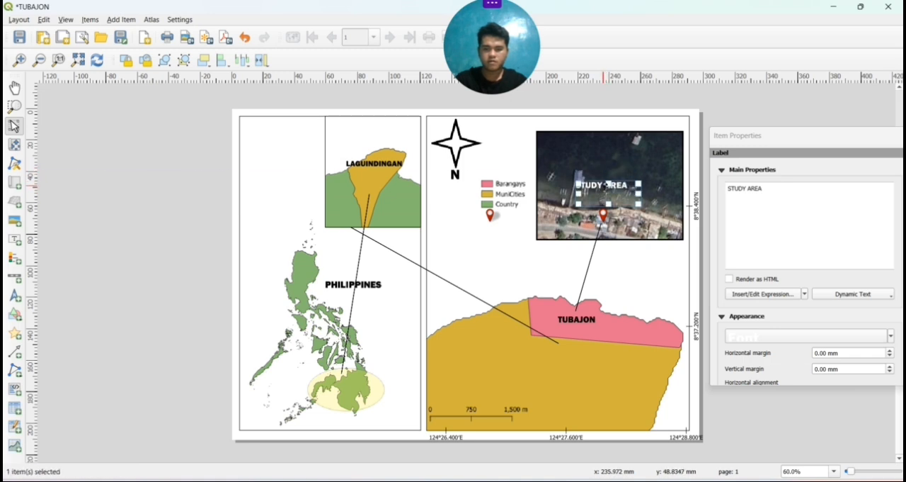
left_click(659, 174)
left_click(617, 183)
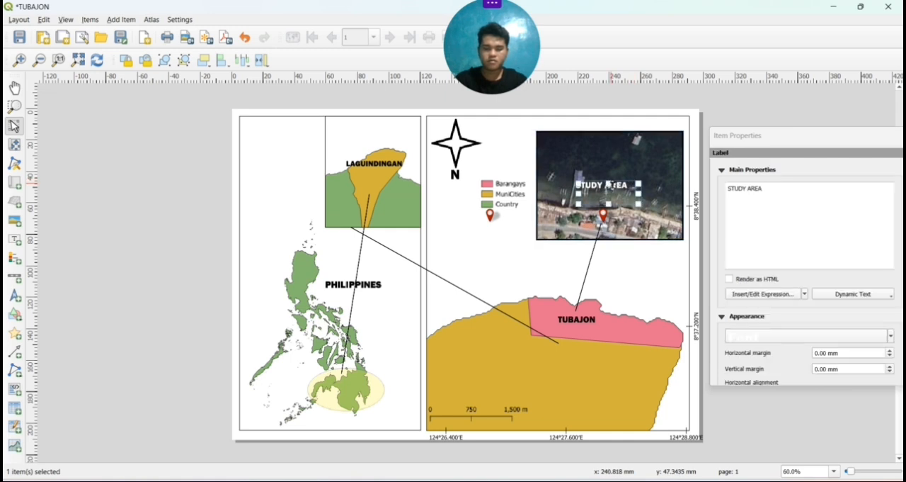
Place a copy of the STUDY AREA label in the blank space just below the legend's location pin
left_click(515, 241)
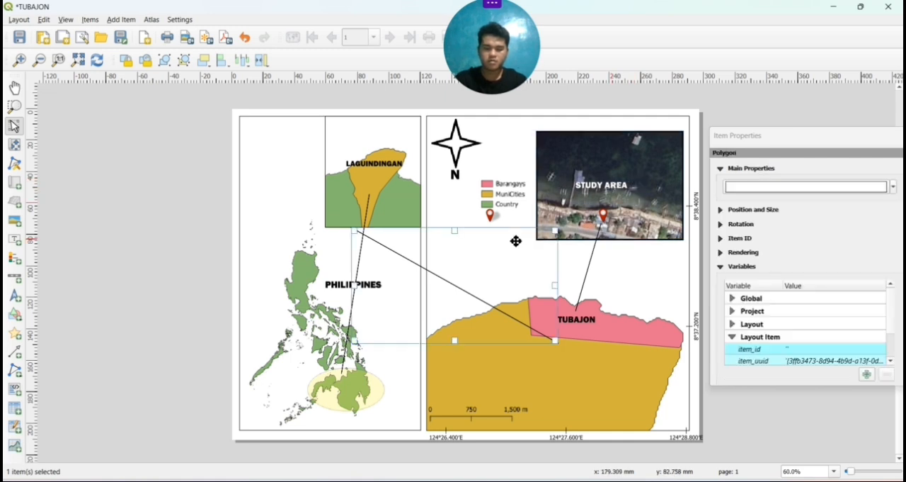
left_click(515, 242)
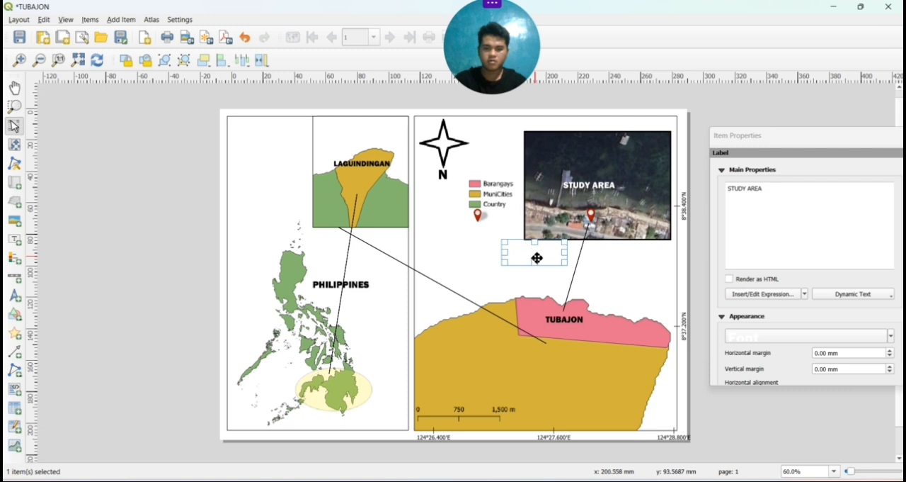
left_click_drag(536, 257, 514, 253)
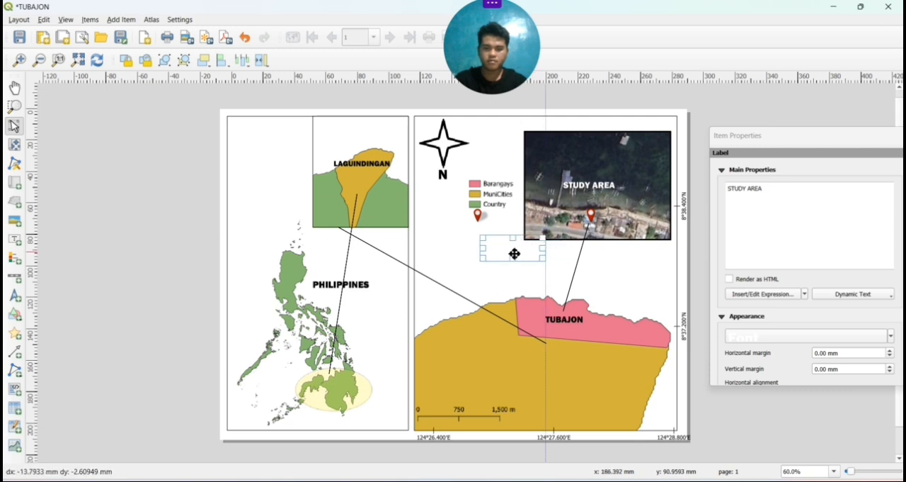
Set the copied STUDY AREA label's text color to near-black with a brightness value of 7%
left_click(777, 186)
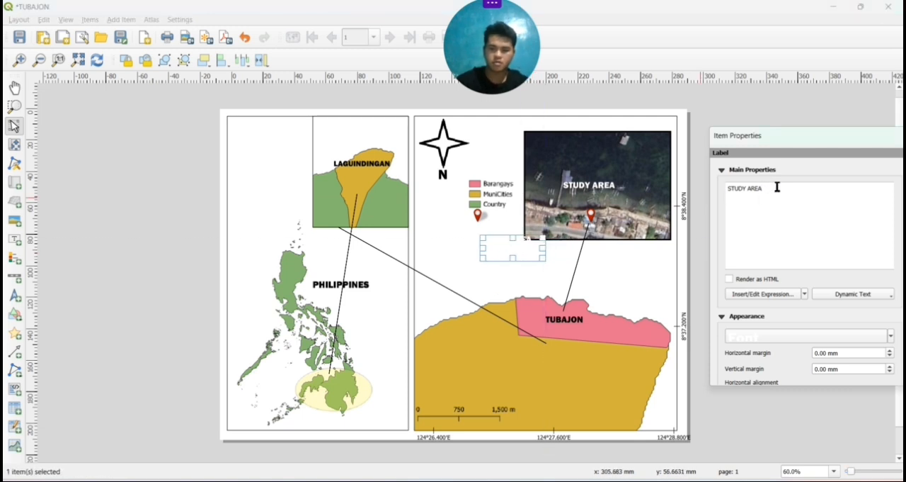
left_click(795, 340)
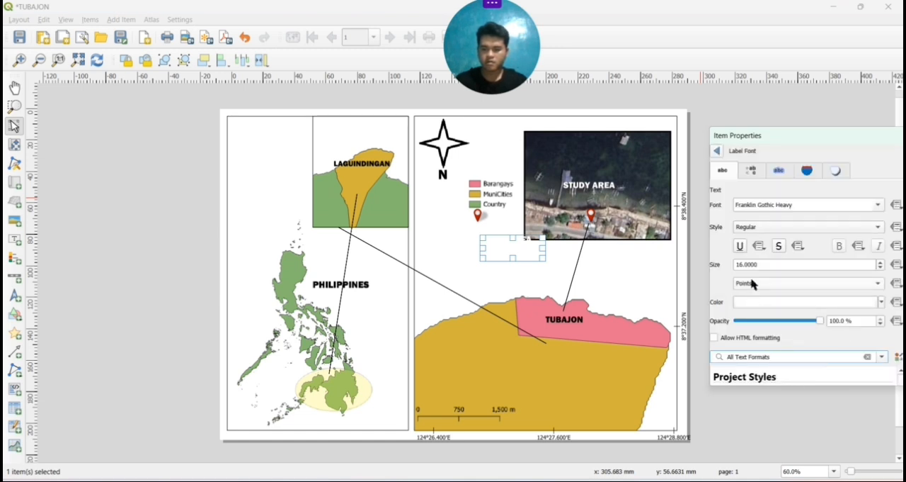
left_click(717, 152)
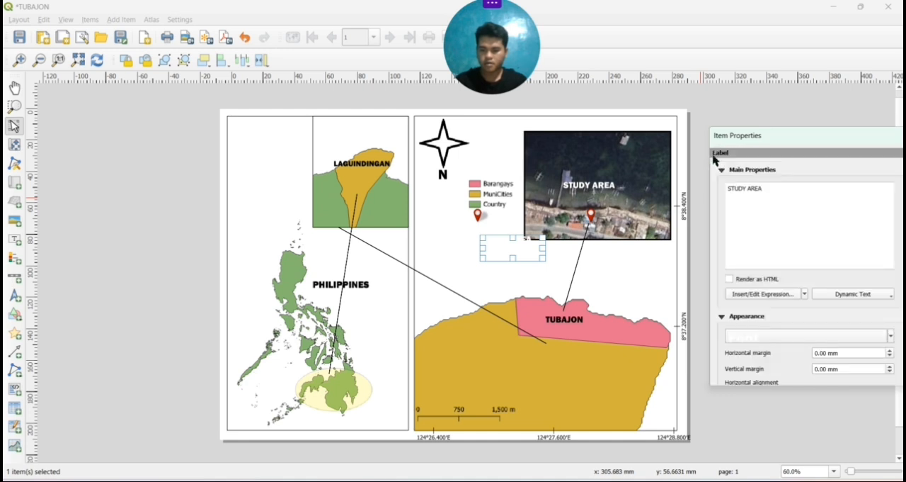
left_click(876, 337)
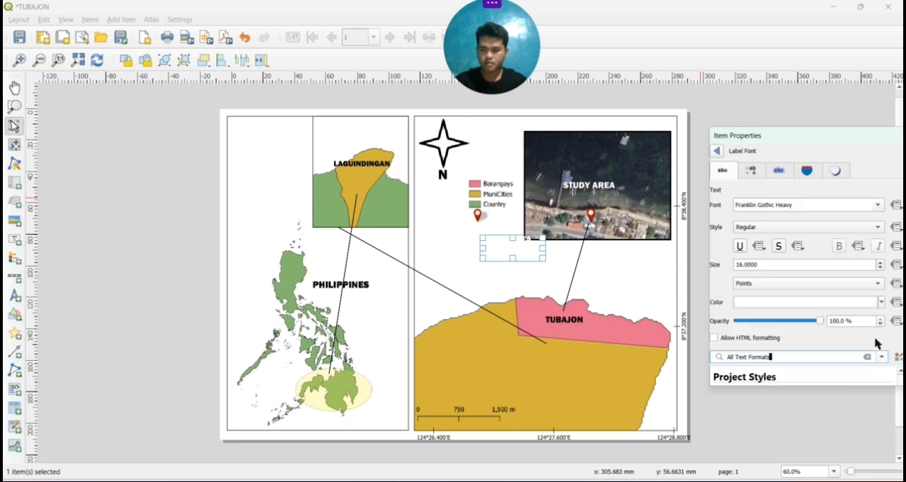
left_click(811, 303)
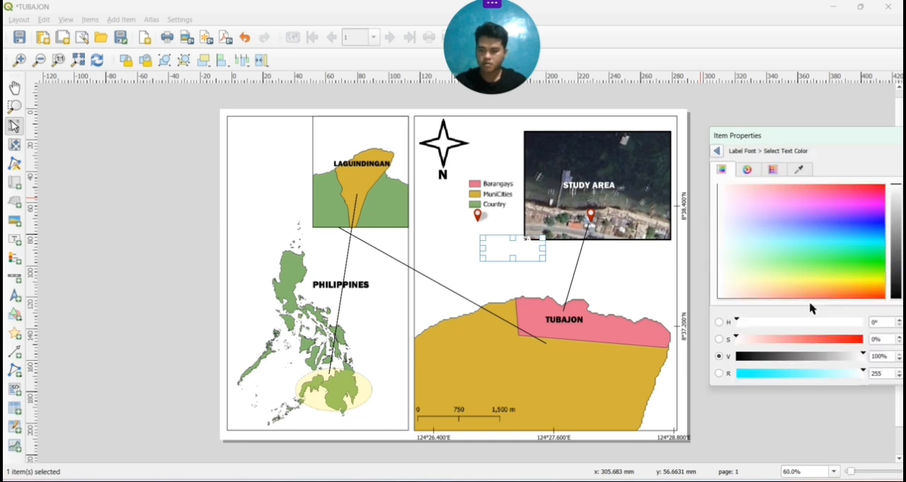
left_click(749, 357)
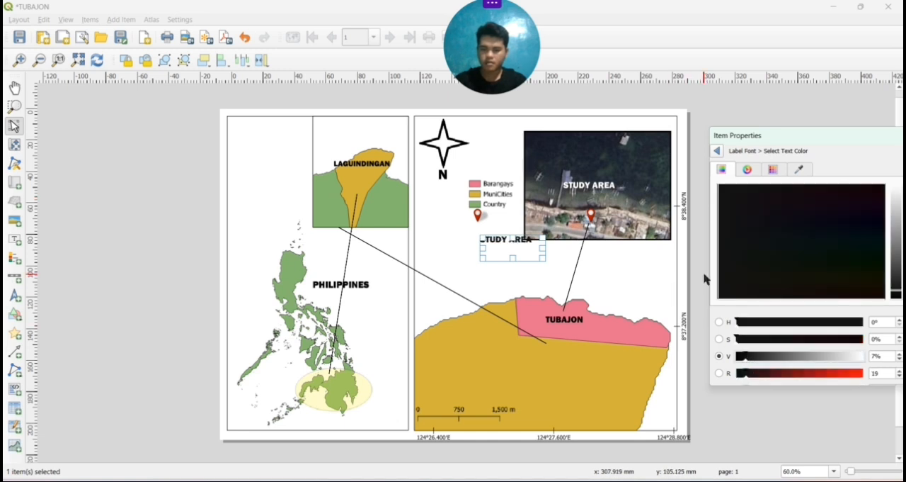
left_click(717, 151)
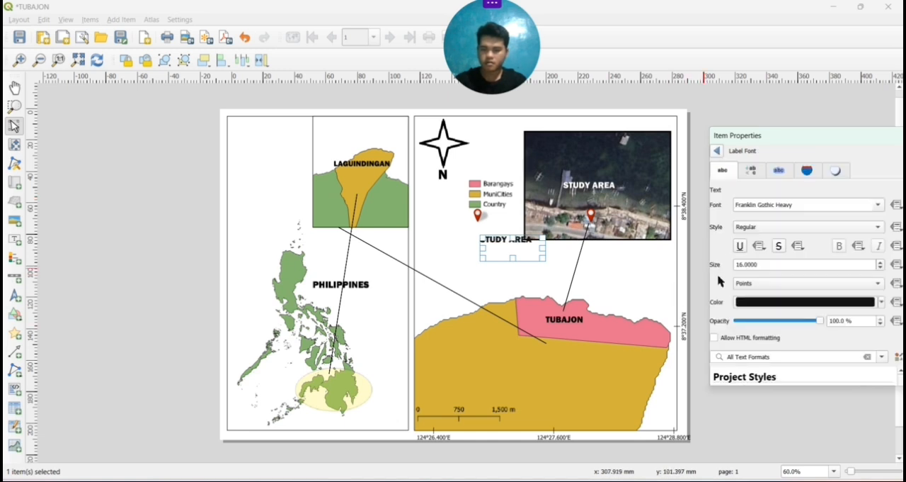
left_click(717, 152)
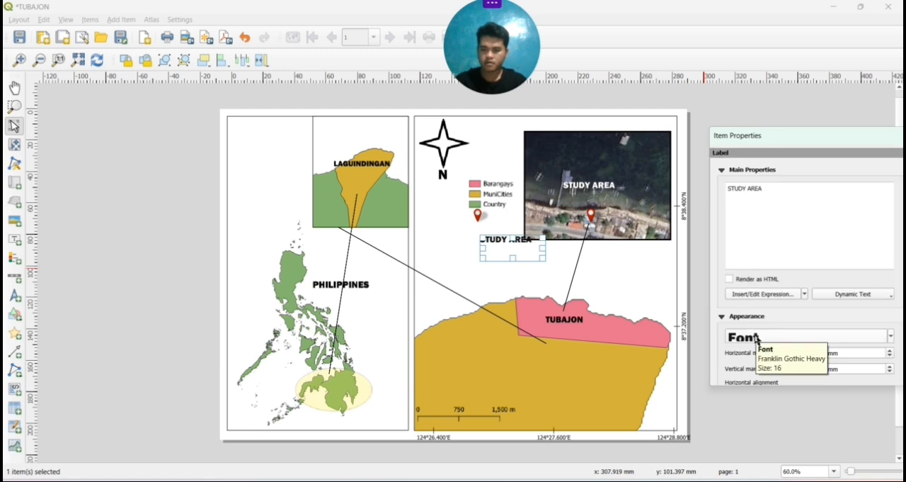
Reduce the copied STUDY AREA label's font size to 11 points
scroll(756, 340, "down", 8)
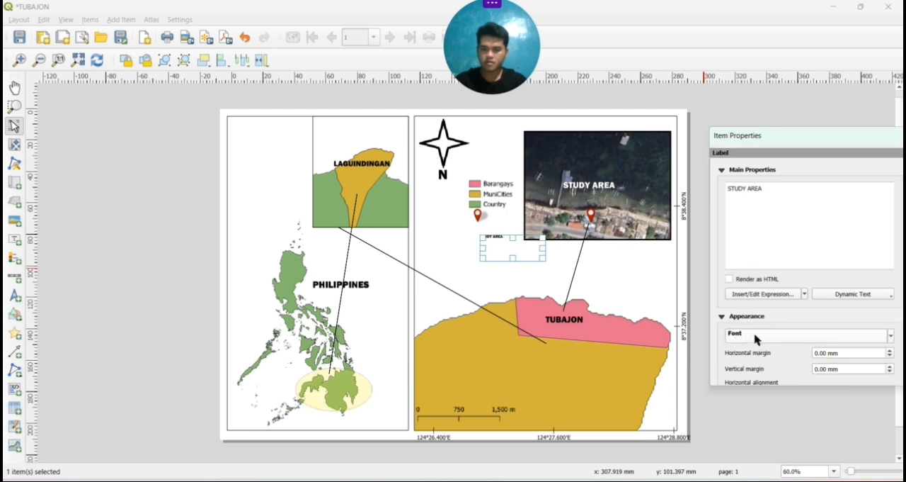
scroll(756, 340, "up", 2)
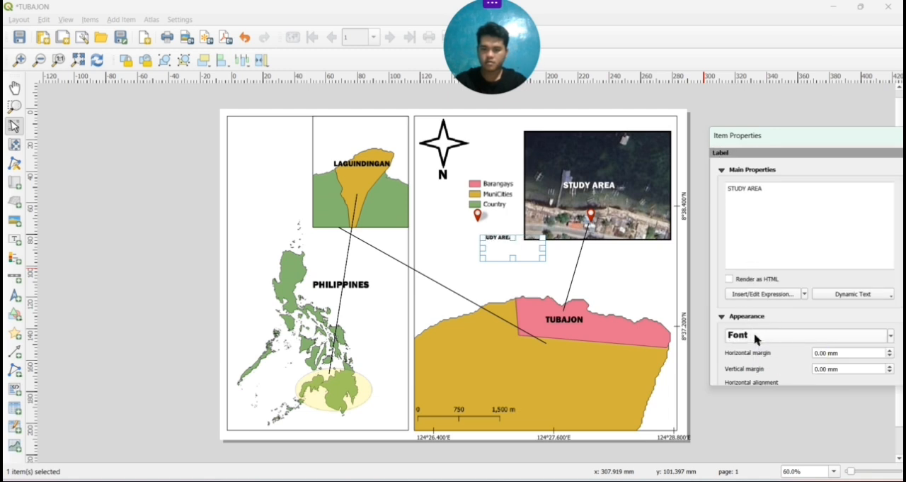
left_click(651, 277)
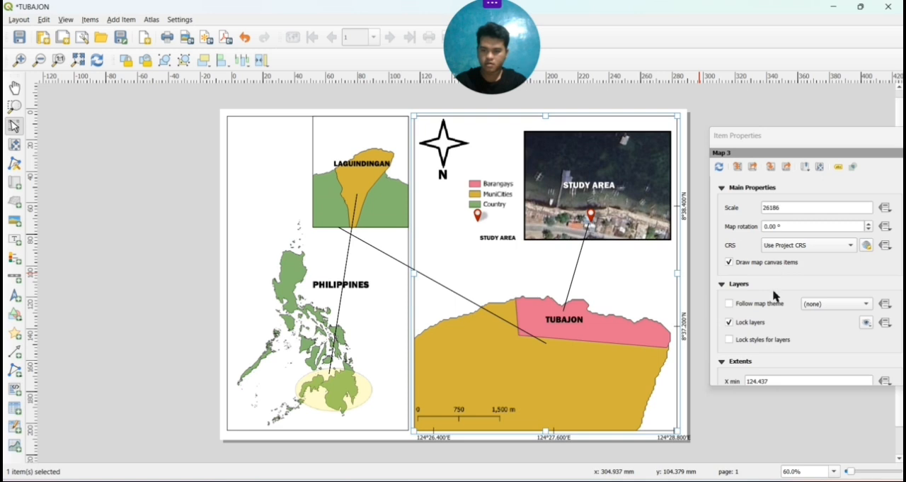
scroll(776, 291, "down", 3)
scroll(776, 296, "up", 2)
scroll(776, 296, "down", 5)
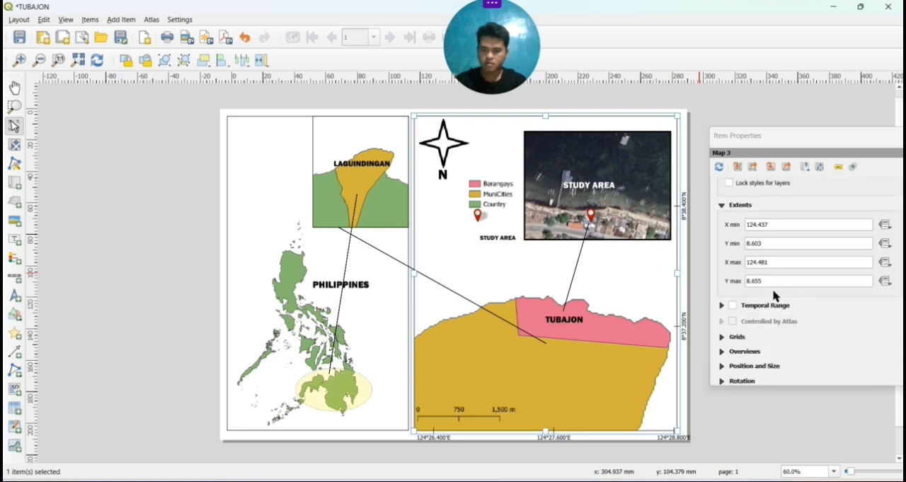
scroll(776, 296, "up", 5)
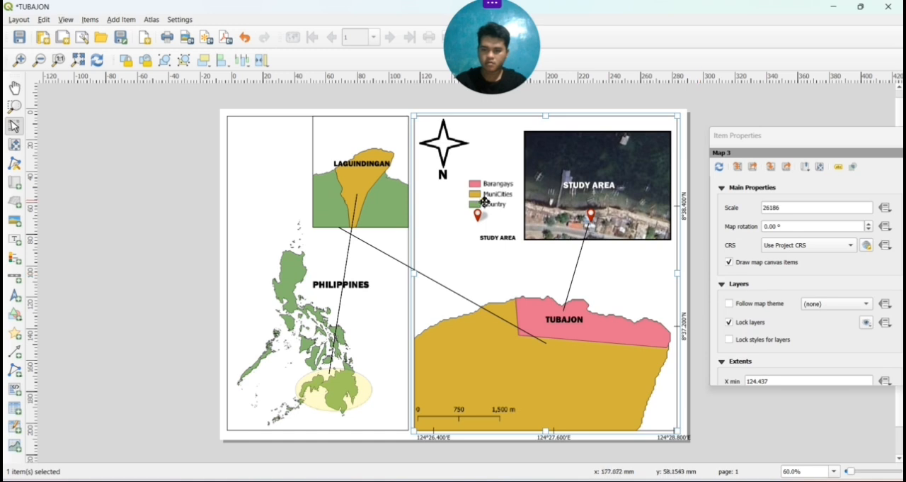
Make the copied STUDY AREA label's font slightly smaller to suit the legend entries
left_click(489, 238)
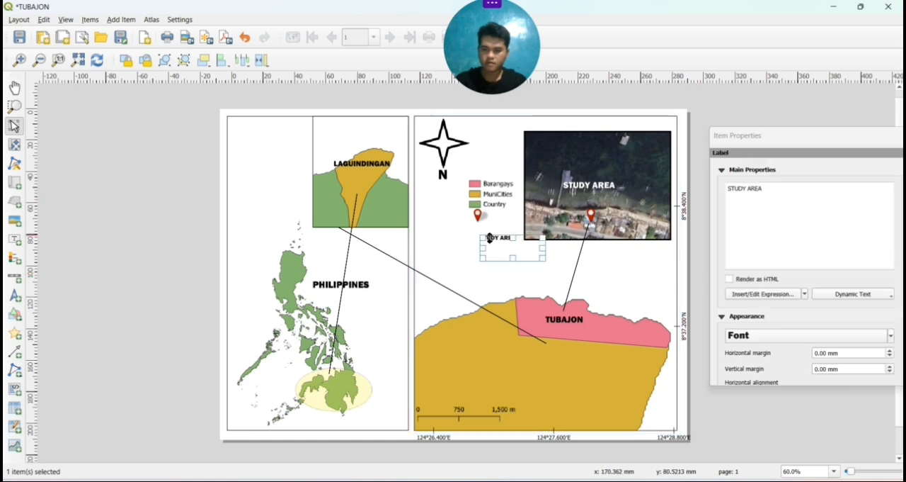
left_click(762, 341)
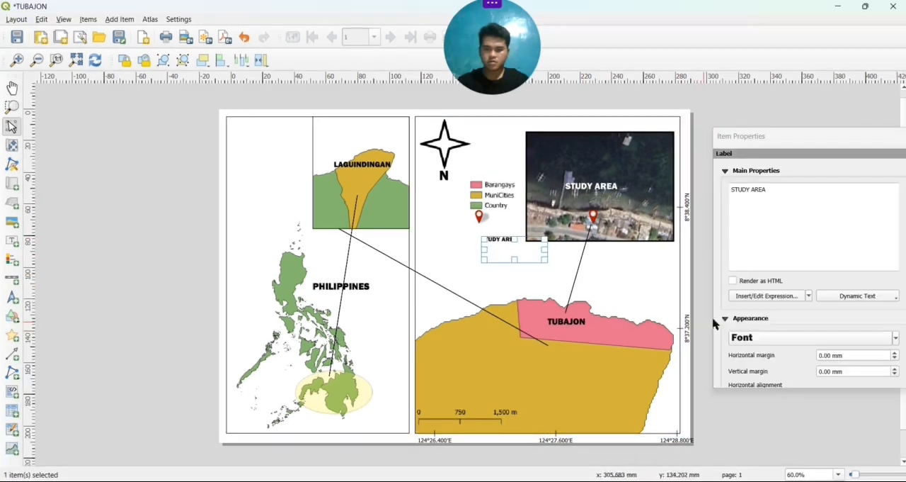
left_click(764, 342)
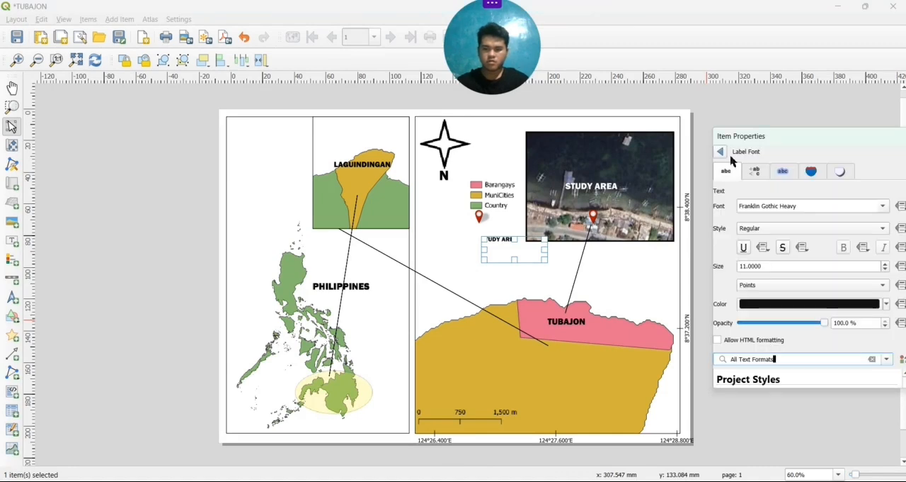
left_click(721, 151)
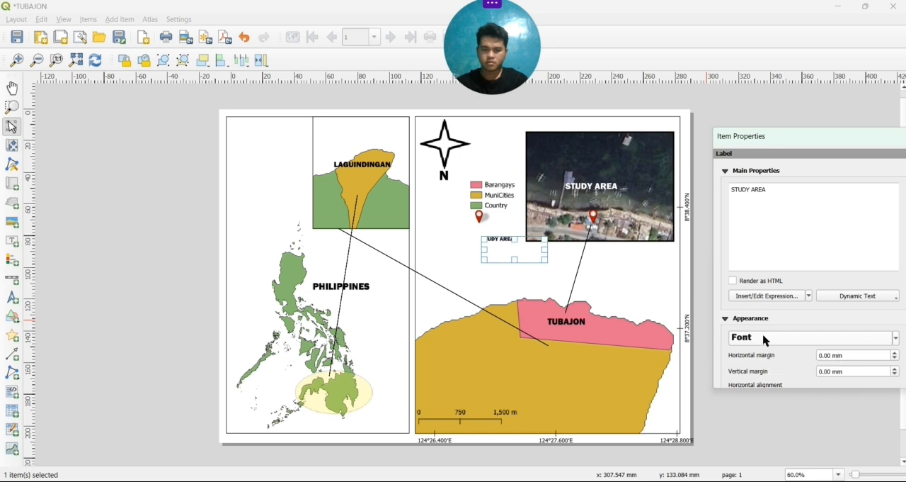
scroll(763, 339, "down", 5)
scroll(763, 340, "up", 1)
left_click(600, 257)
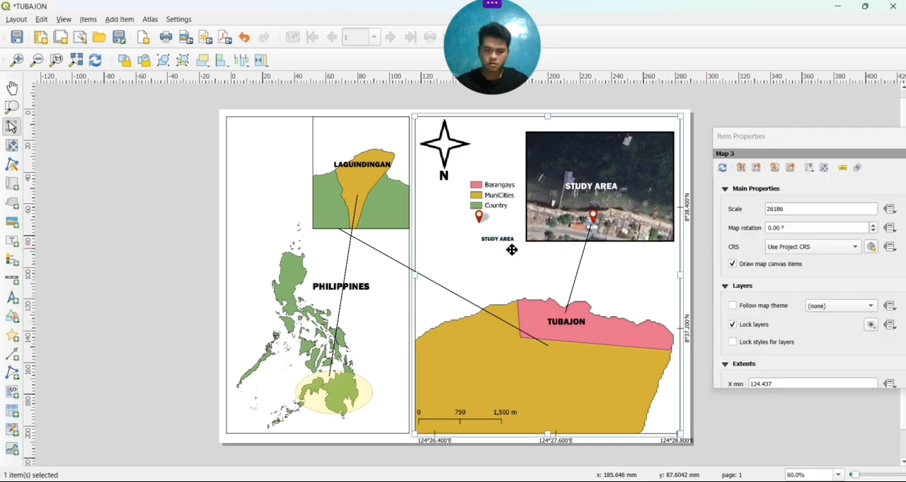
Shift the legend pin slightly left and fit the copied STUDY AREA label's frame beside it as a legend entry
left_click(509, 248)
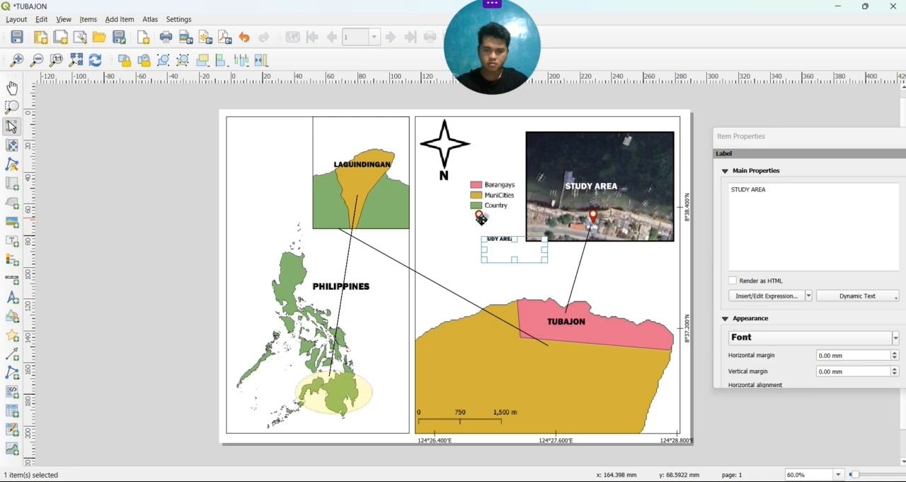
left_click(481, 220)
left_click_drag(479, 219, 500, 216)
left_click(503, 241)
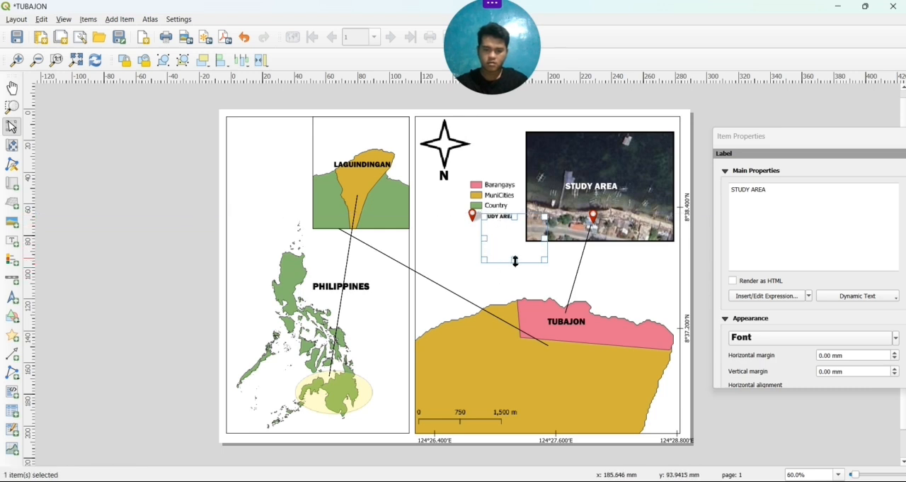
left_click_drag(514, 260, 517, 224)
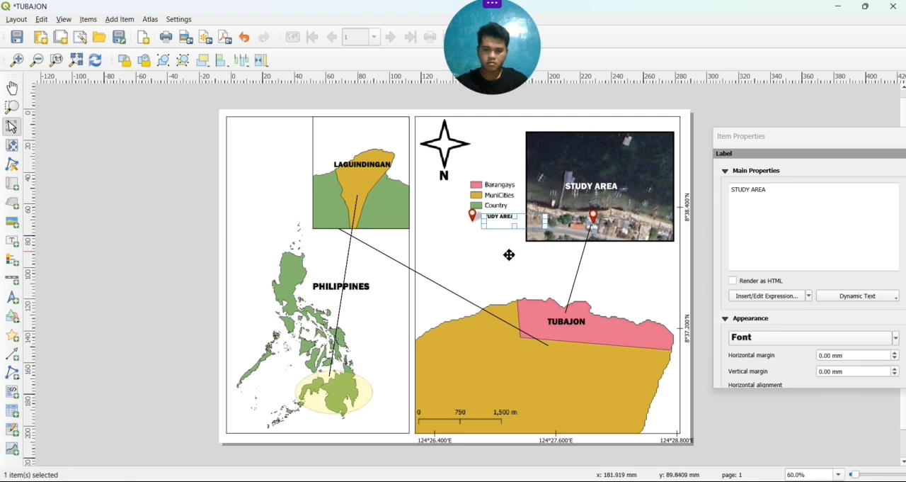
Move the diagonal connecting line so it runs from the Laguindingan area to the end of the satellite line at Tubajon
left_click(510, 256)
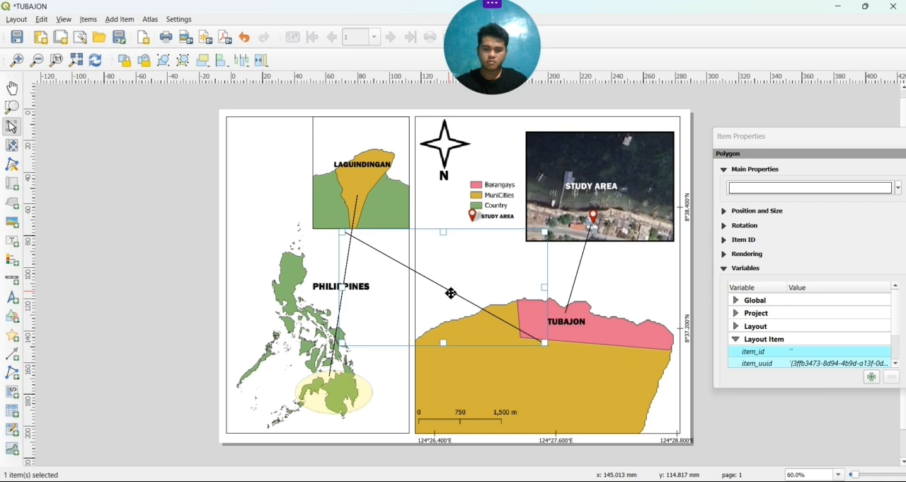
left_click_drag(451, 293, 468, 260)
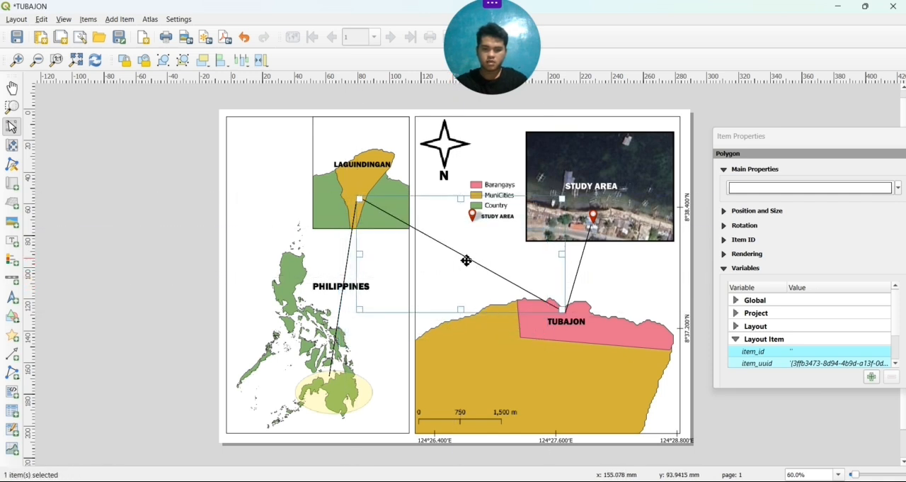
left_click(666, 401)
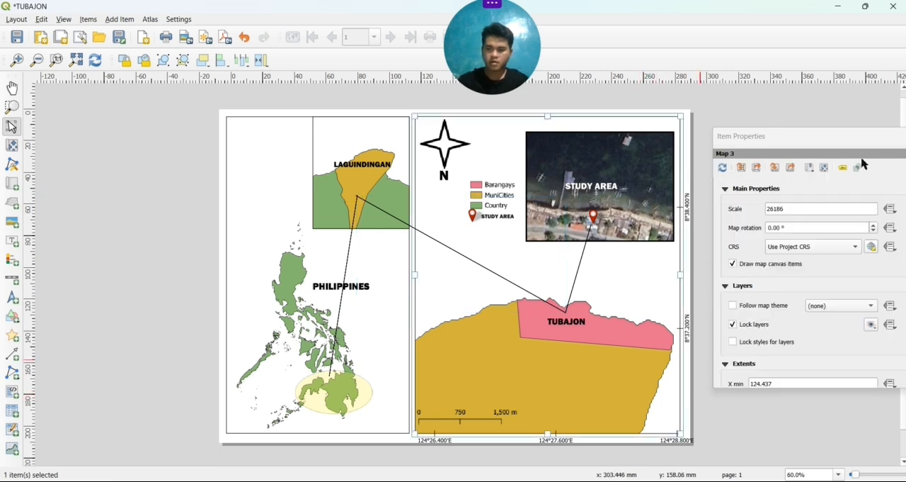
Bring the floating Item Properties window fully into view and close it
left_click_drag(838, 138, 816, 140)
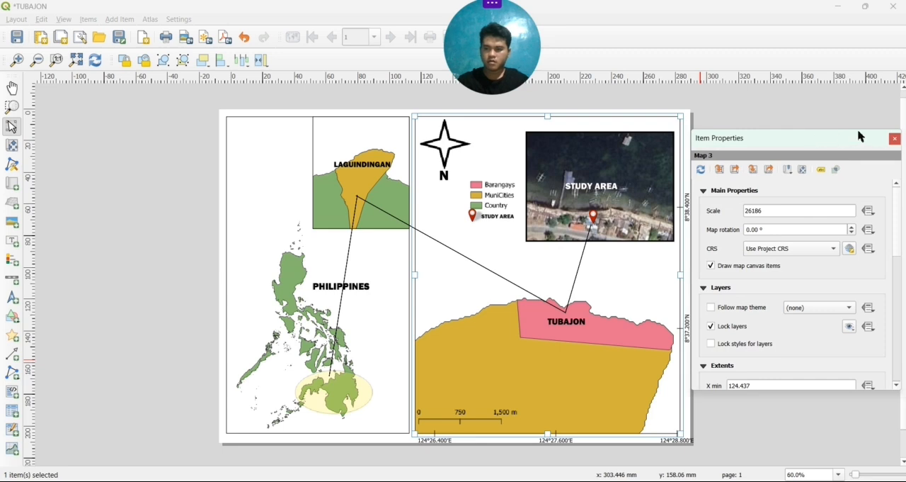
left_click(896, 139)
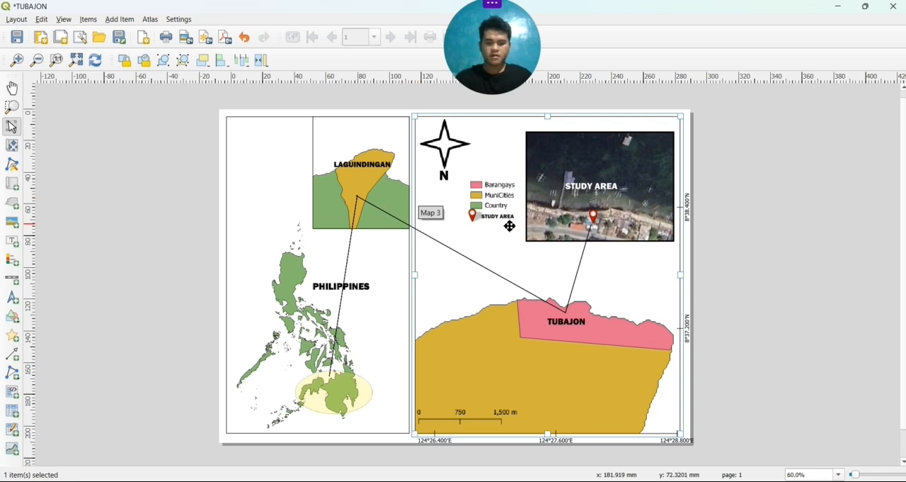
left_click(21, 20)
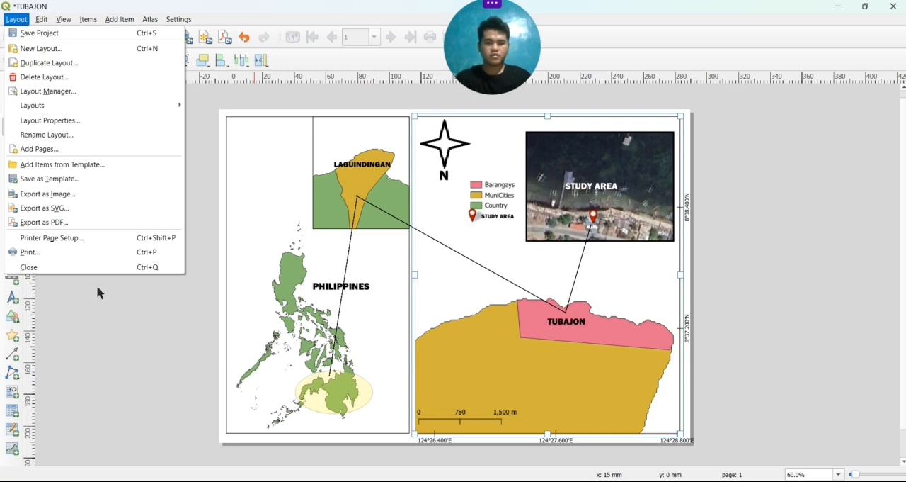
left_click(121, 338)
left_click(120, 337)
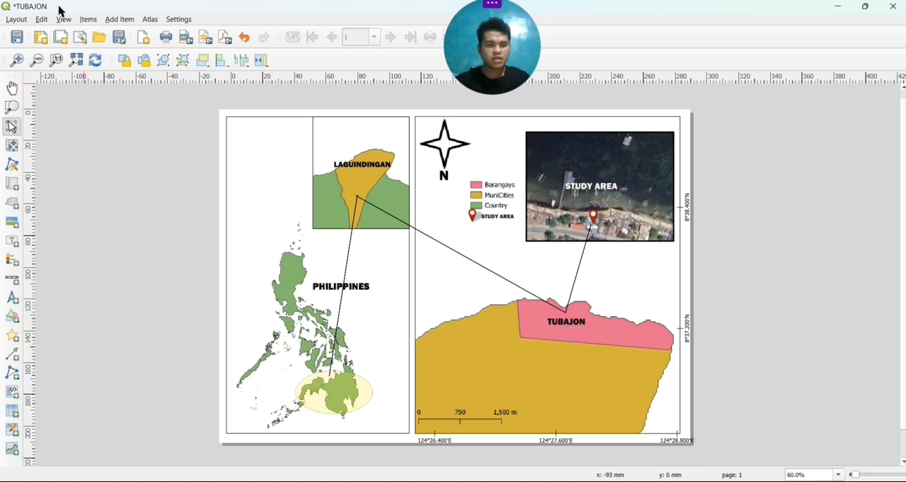
Export the layout as a PNG image named TUBAJON in Downloads at 300 dpi, 3507 by 2480 px
left_click(12, 20)
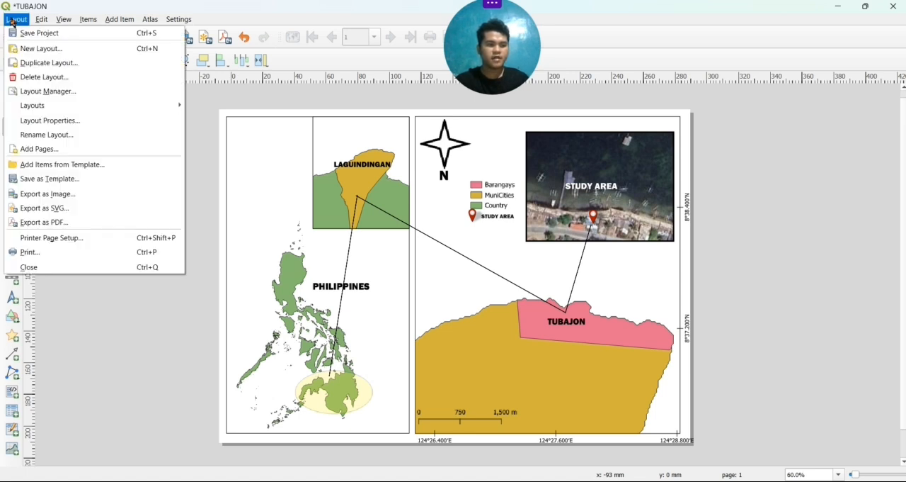
left_click(25, 197)
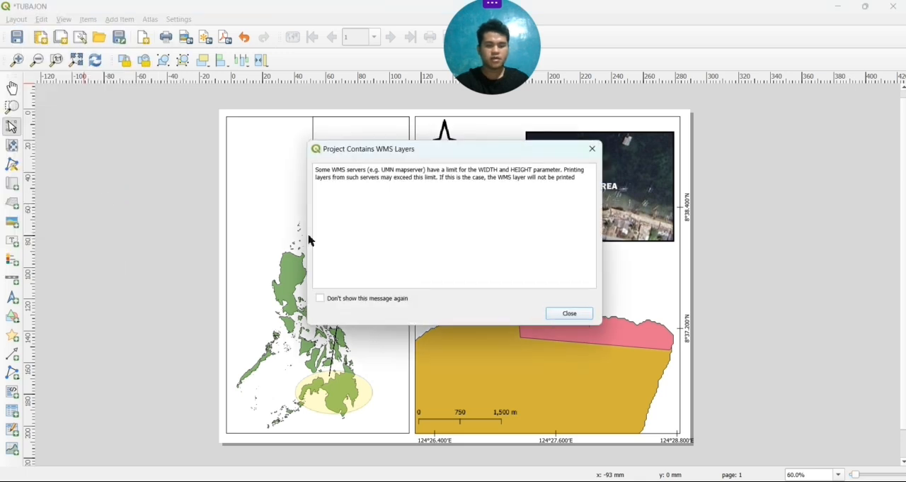
left_click(569, 313)
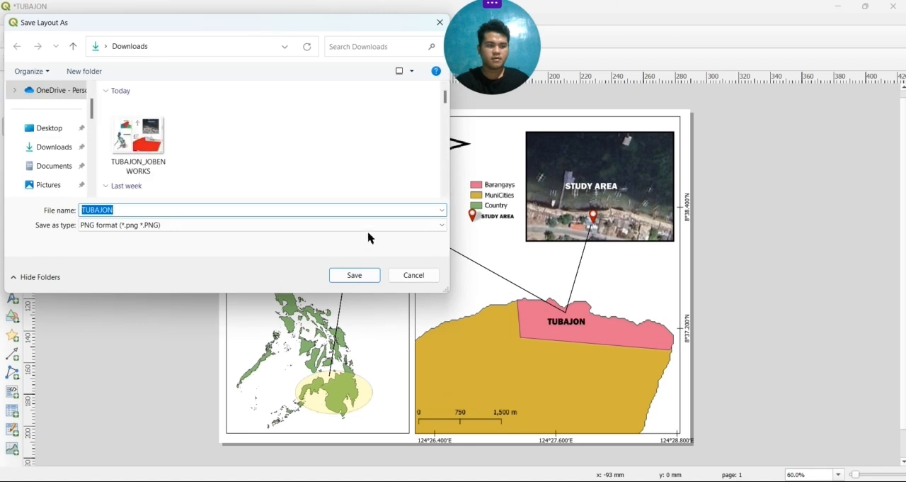
left_click(358, 279)
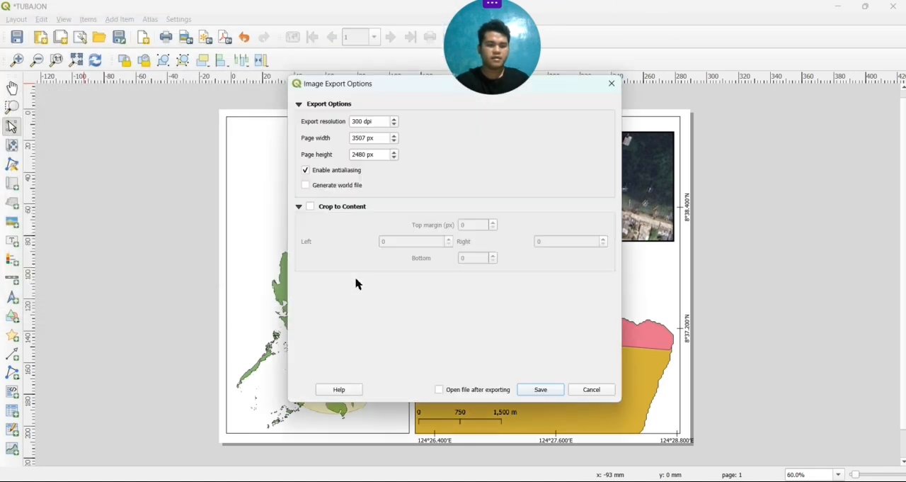
left_click(525, 392)
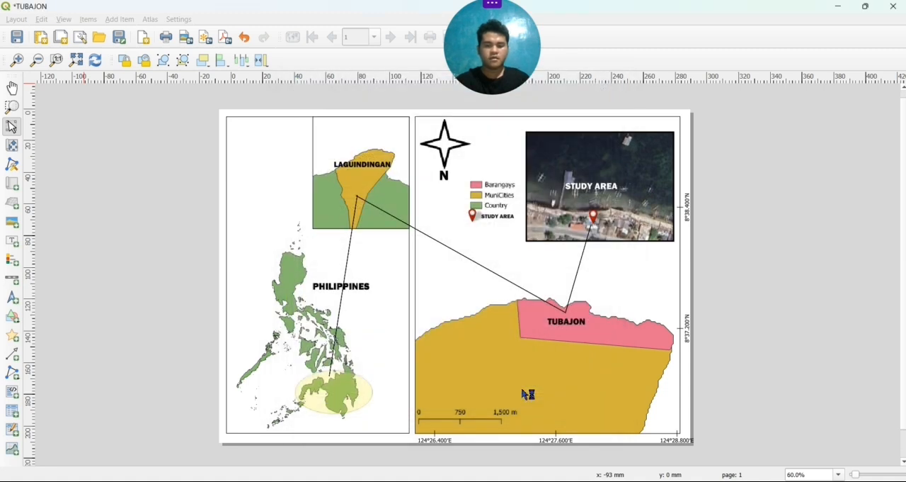